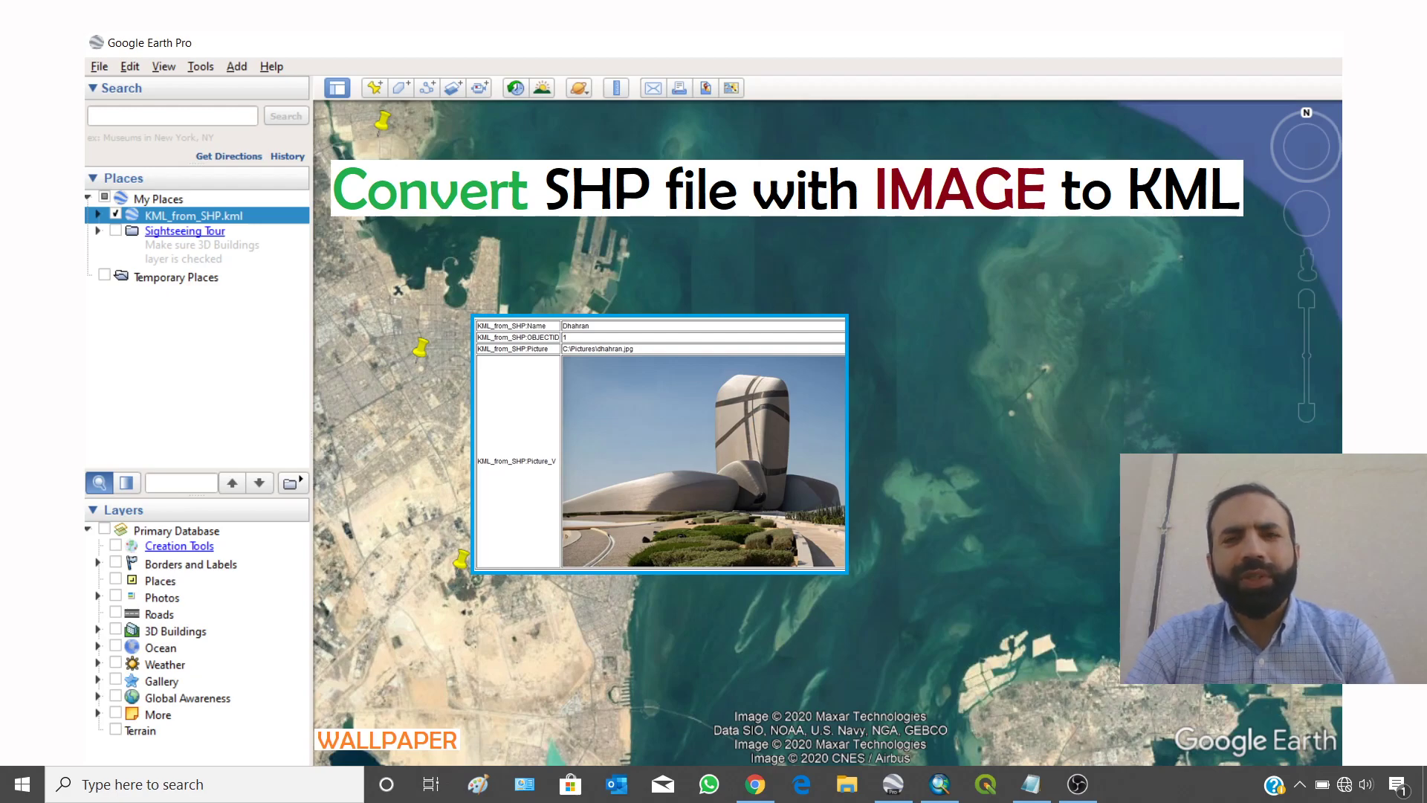
# - Switch to ArcMap, then open the Pictures folder on the C: drive in File Explorer
pyautogui.click(939, 784)
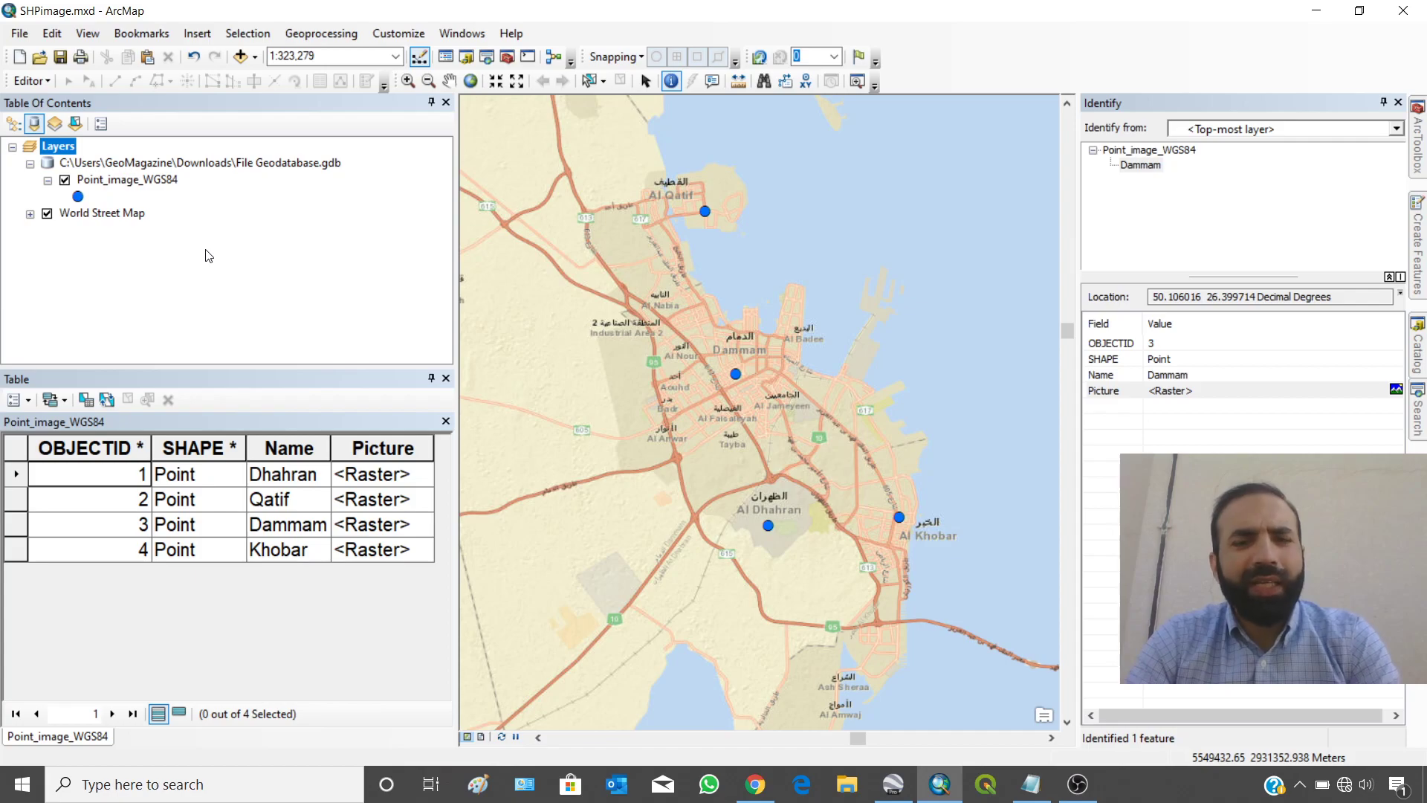
pyautogui.click(846, 784)
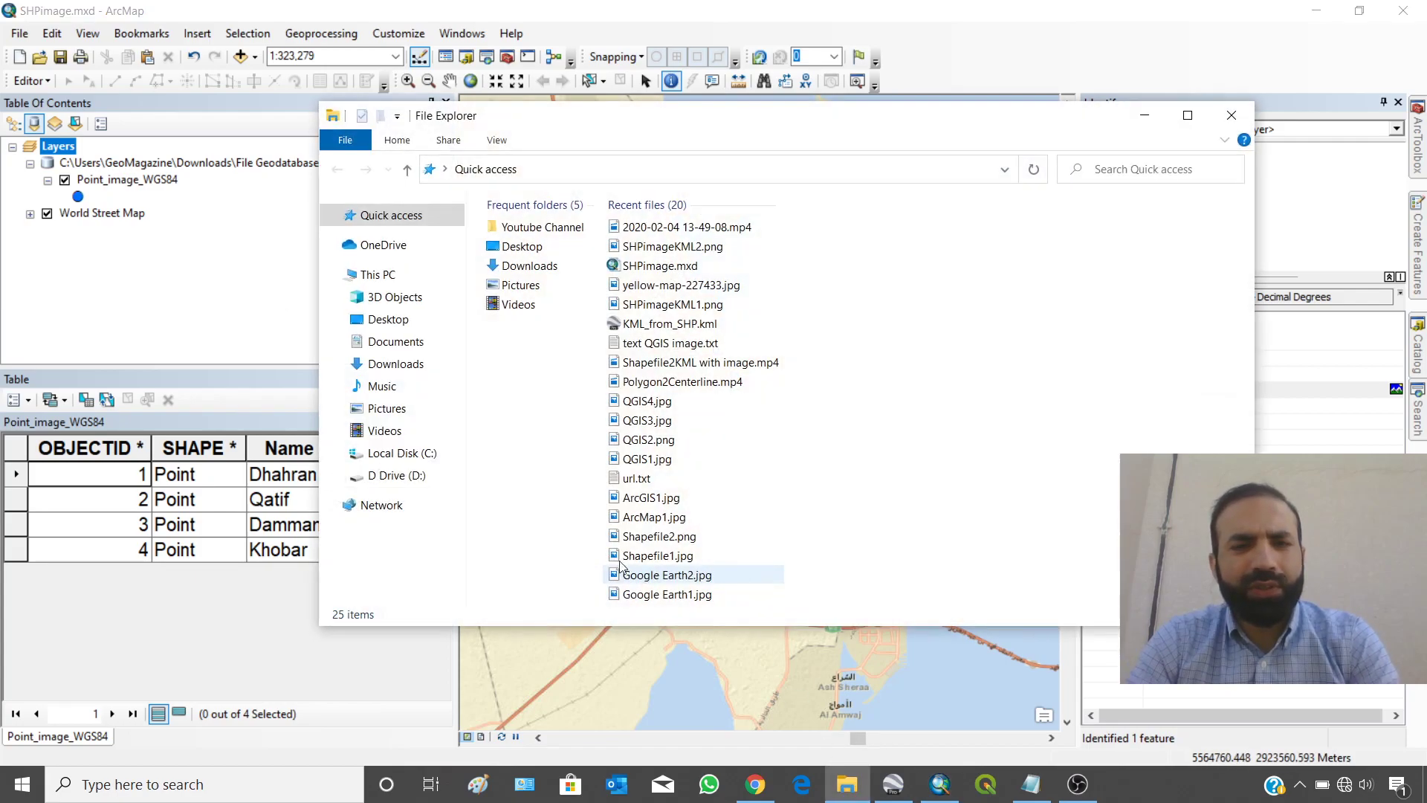
pyautogui.click(397, 453)
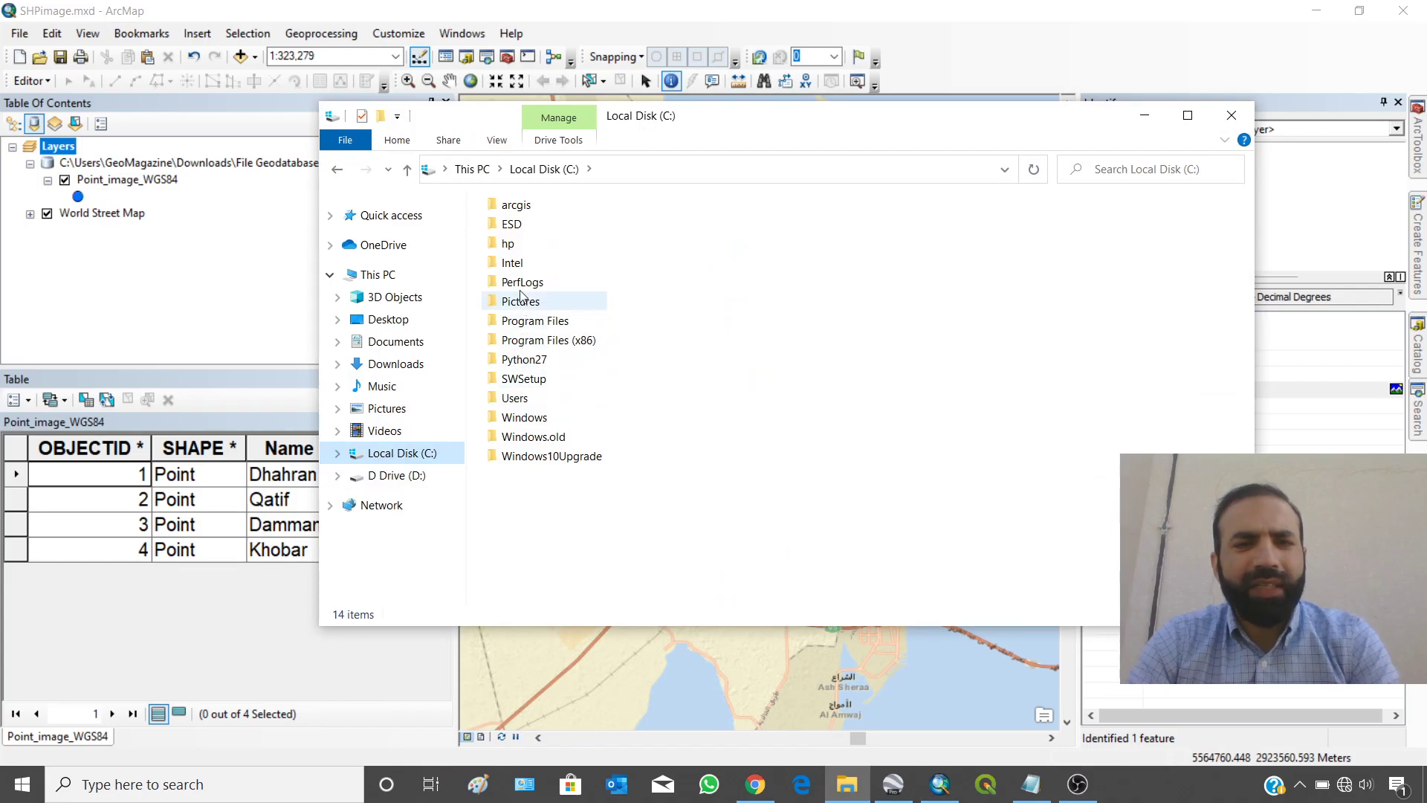
pyautogui.click(521, 304)
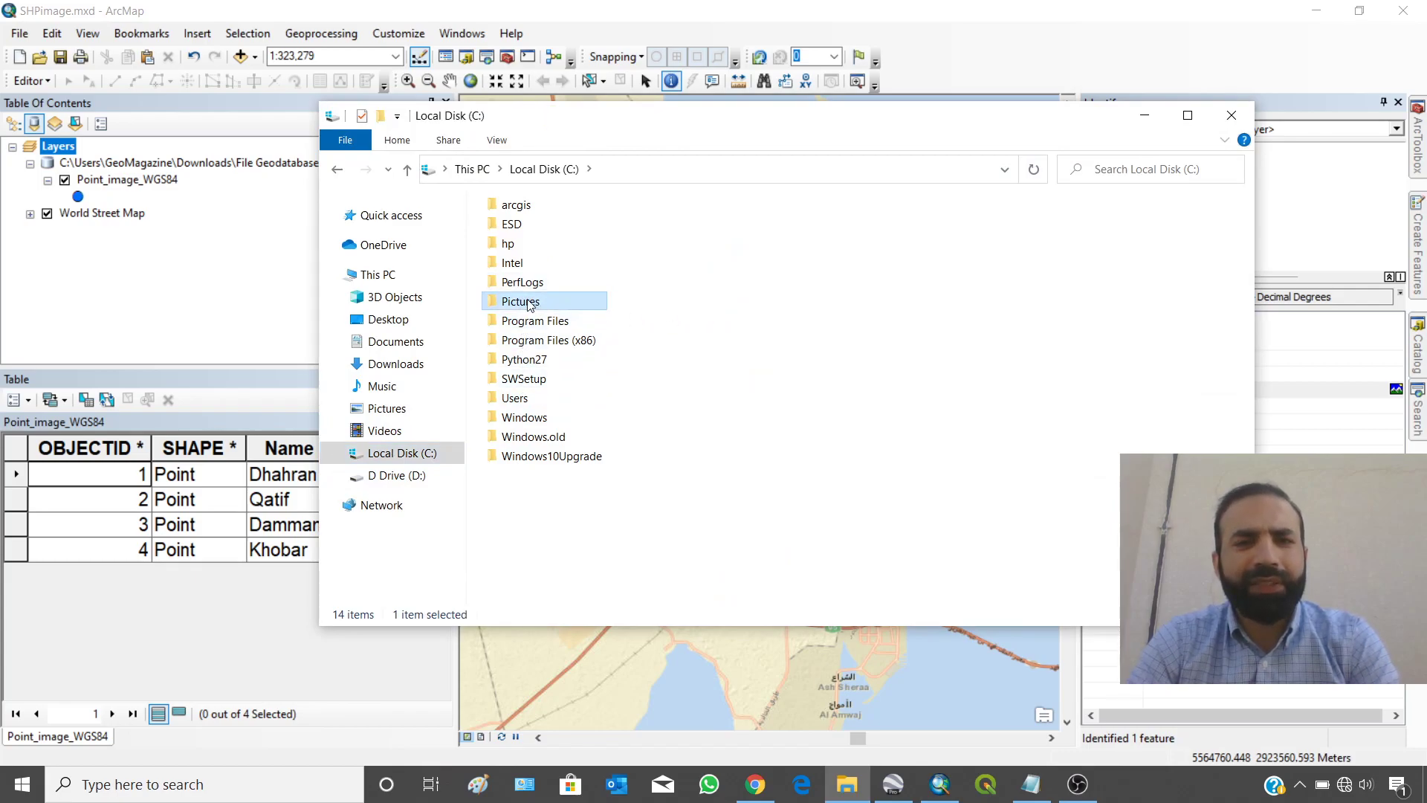
pyautogui.moveTo(520, 311)
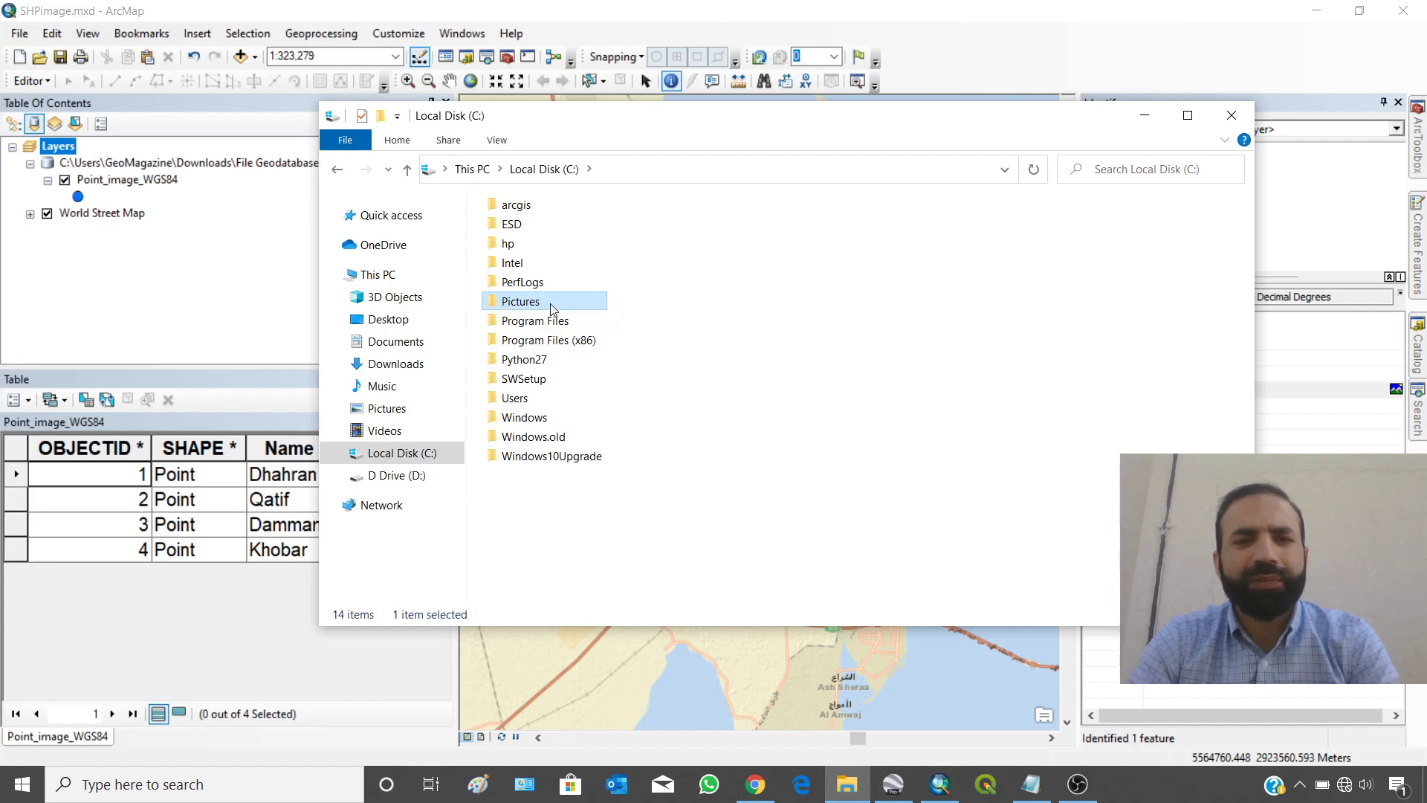
pyautogui.doubleClick(551, 305)
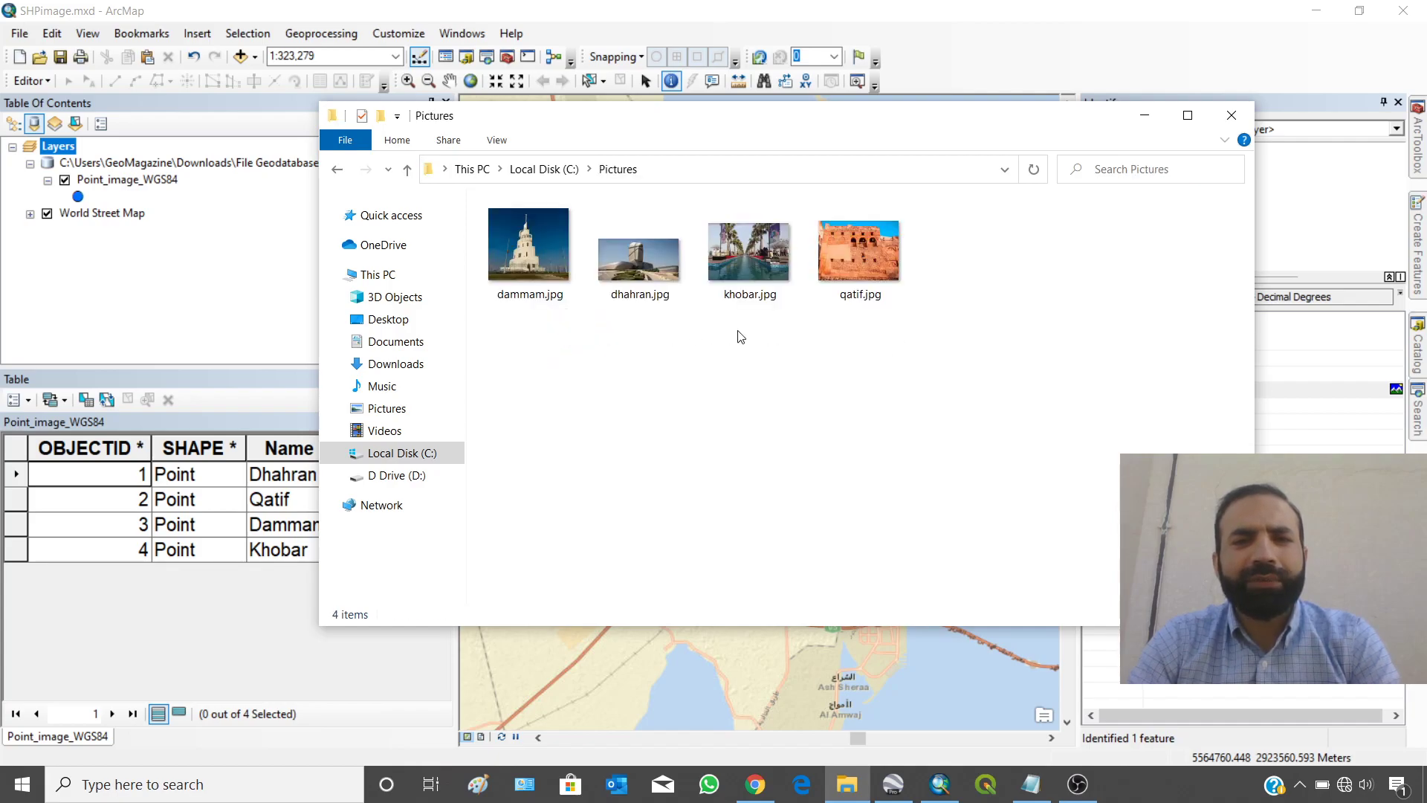
# - Show the Pictures folder's files as extra large icons, check the folder path, and minimize File Explorer
pyautogui.click(496, 140)
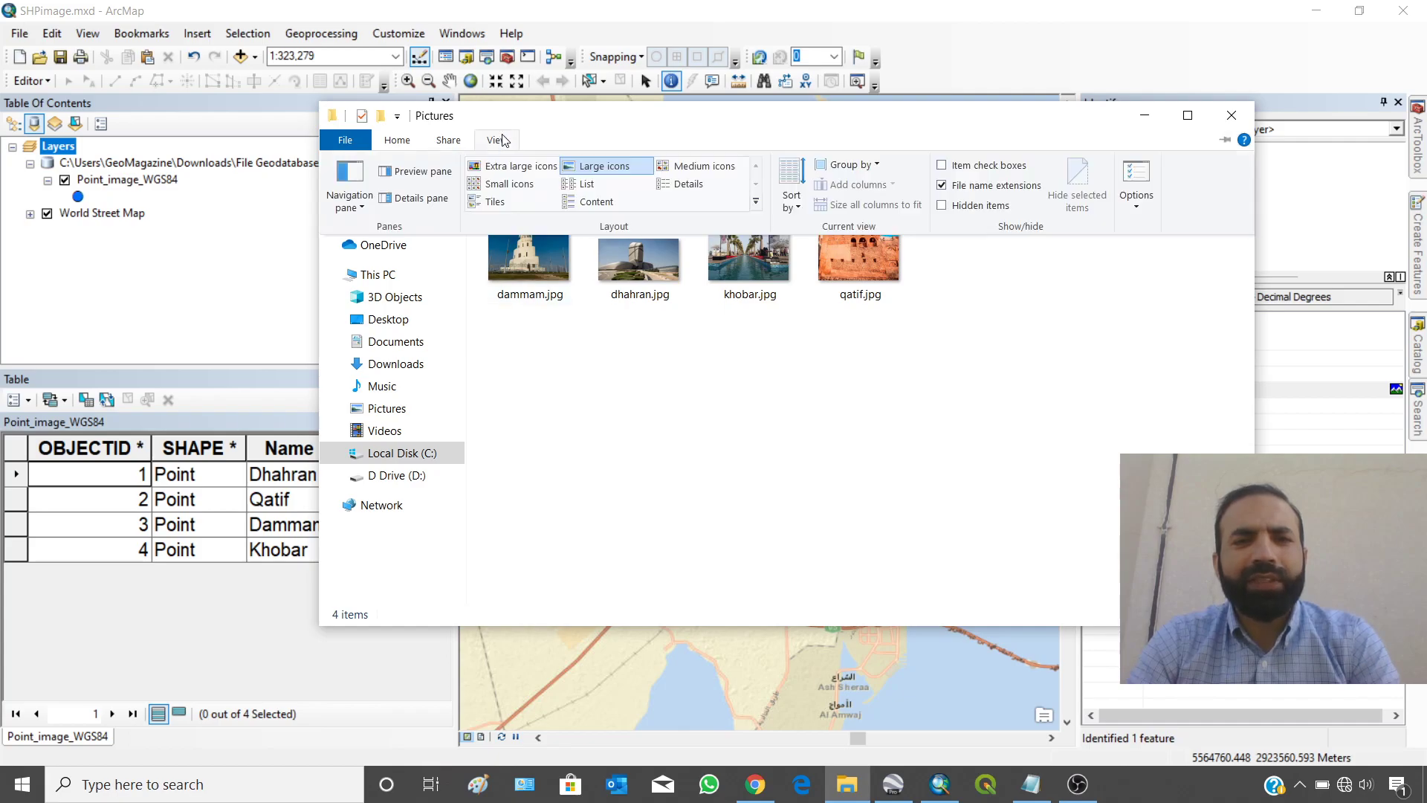
pyautogui.click(524, 174)
pyautogui.click(524, 173)
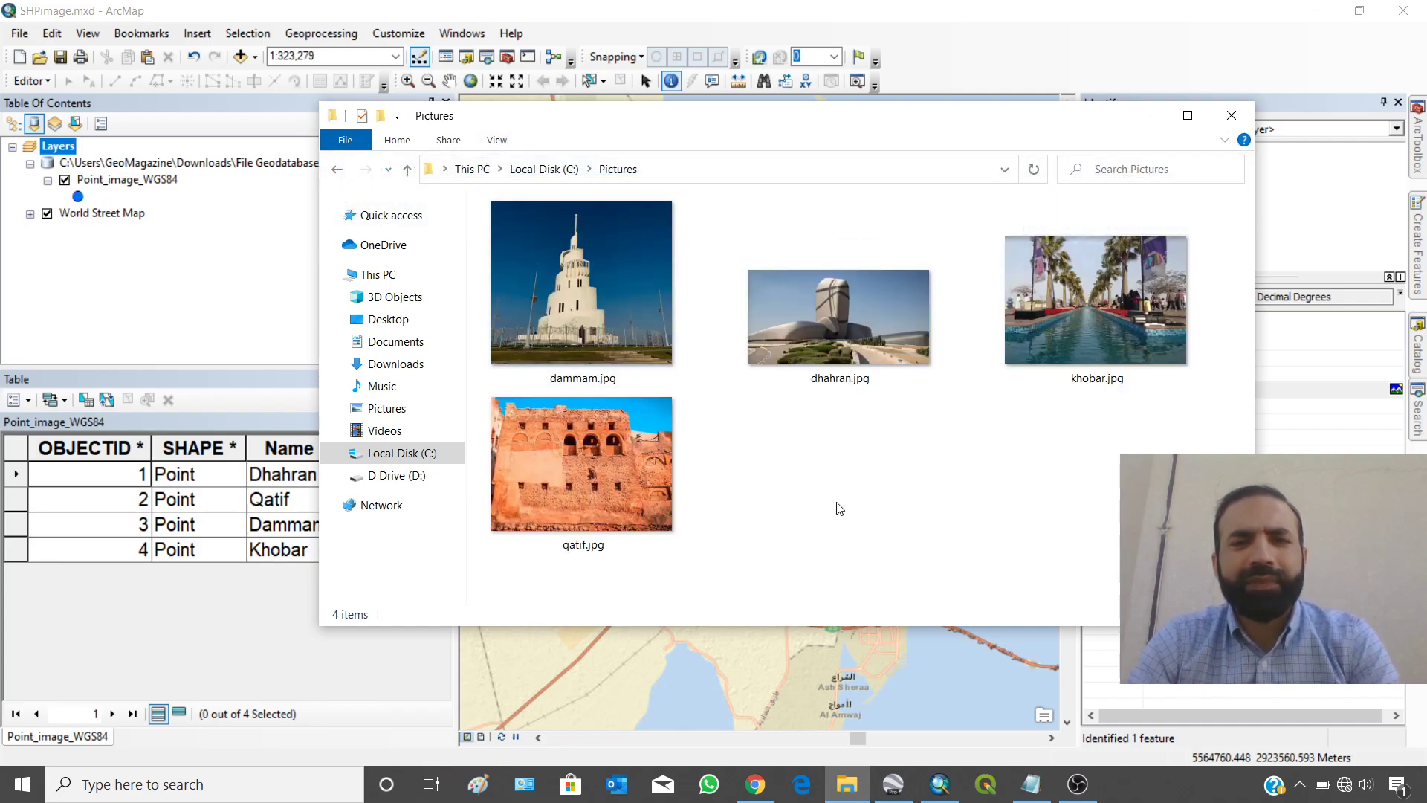
pyautogui.click(650, 173)
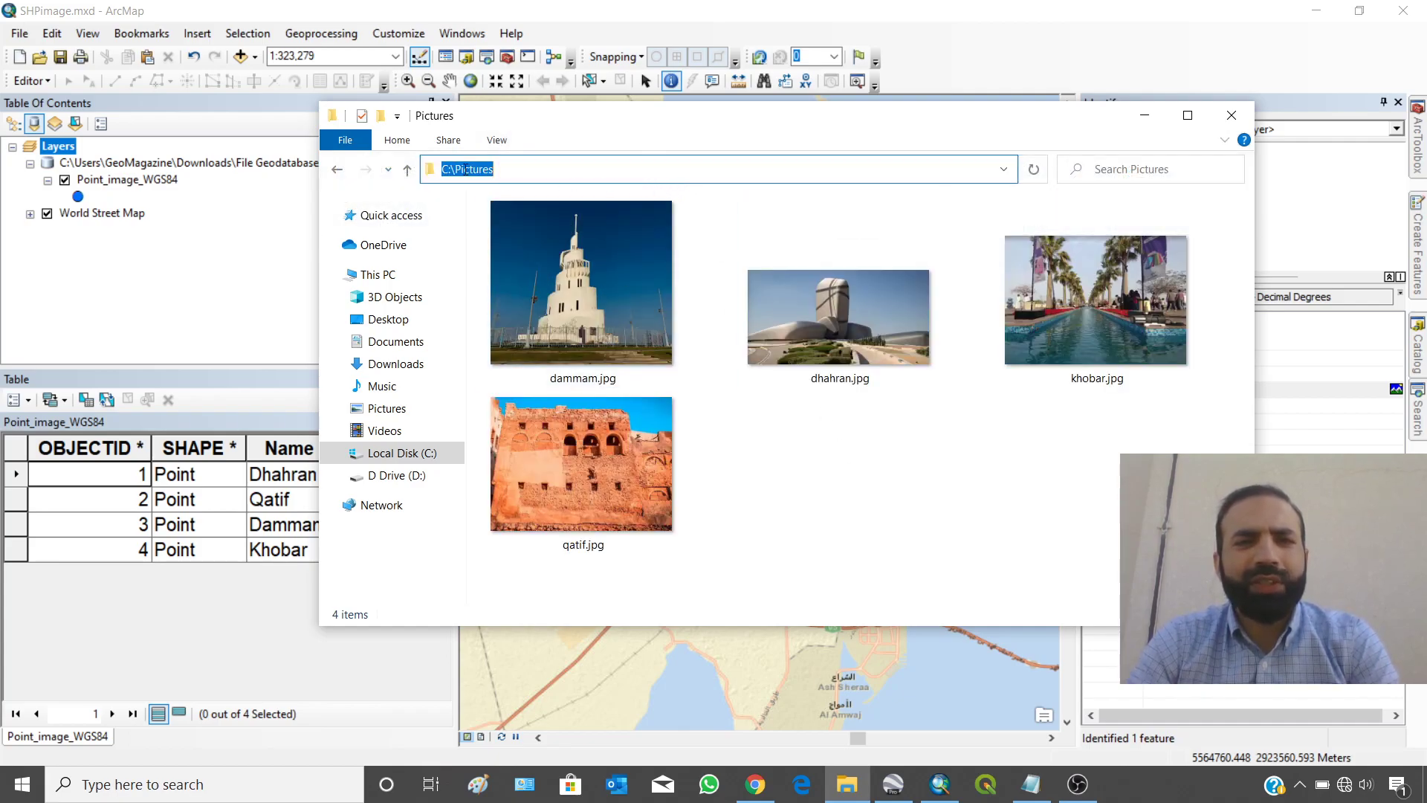
pyautogui.click(509, 168)
pyautogui.click(830, 493)
pyautogui.click(1144, 115)
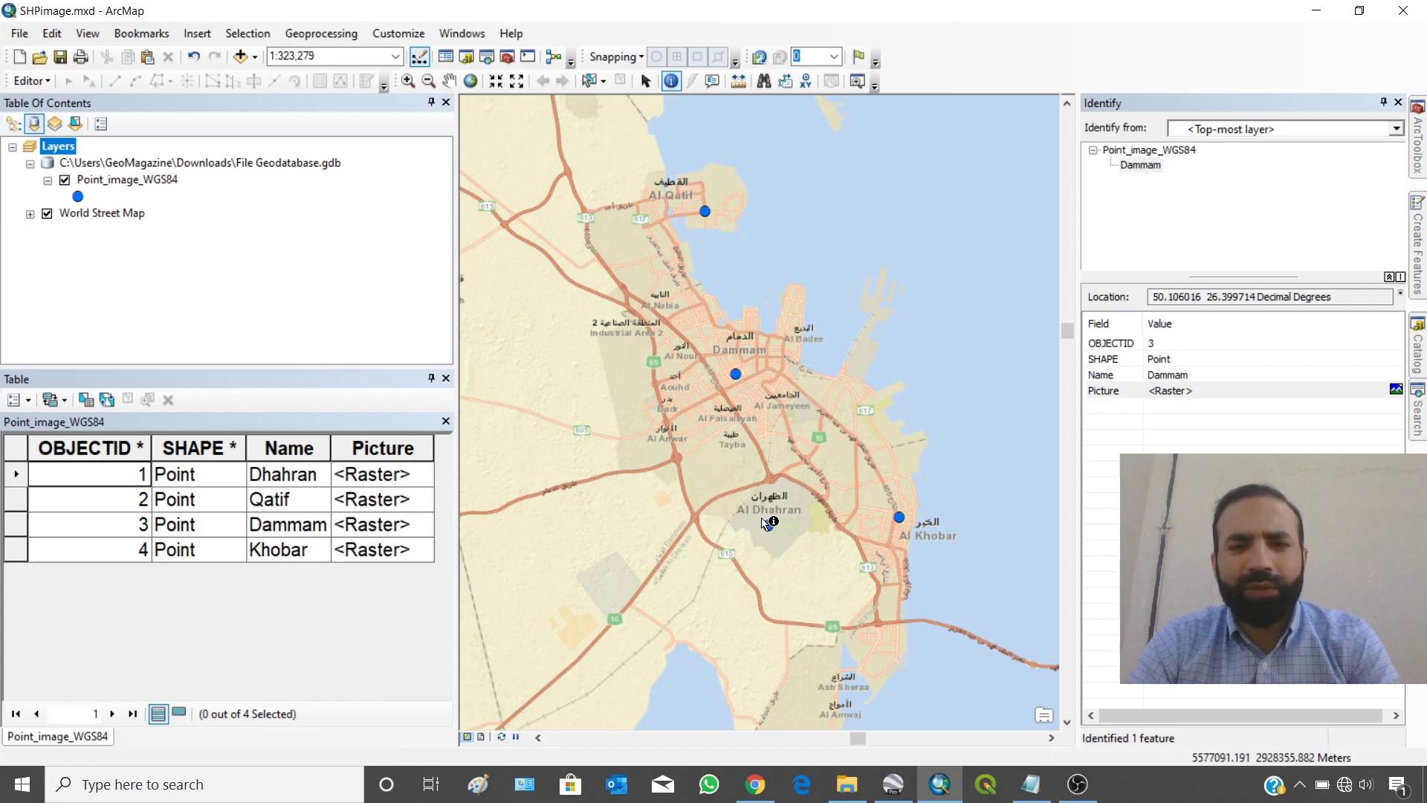
# - Identify the Dhahran point on the map and view its Picture raster enlarged, then close the viewer
pyautogui.moveTo(750, 508); pyautogui.dragTo(791, 549)
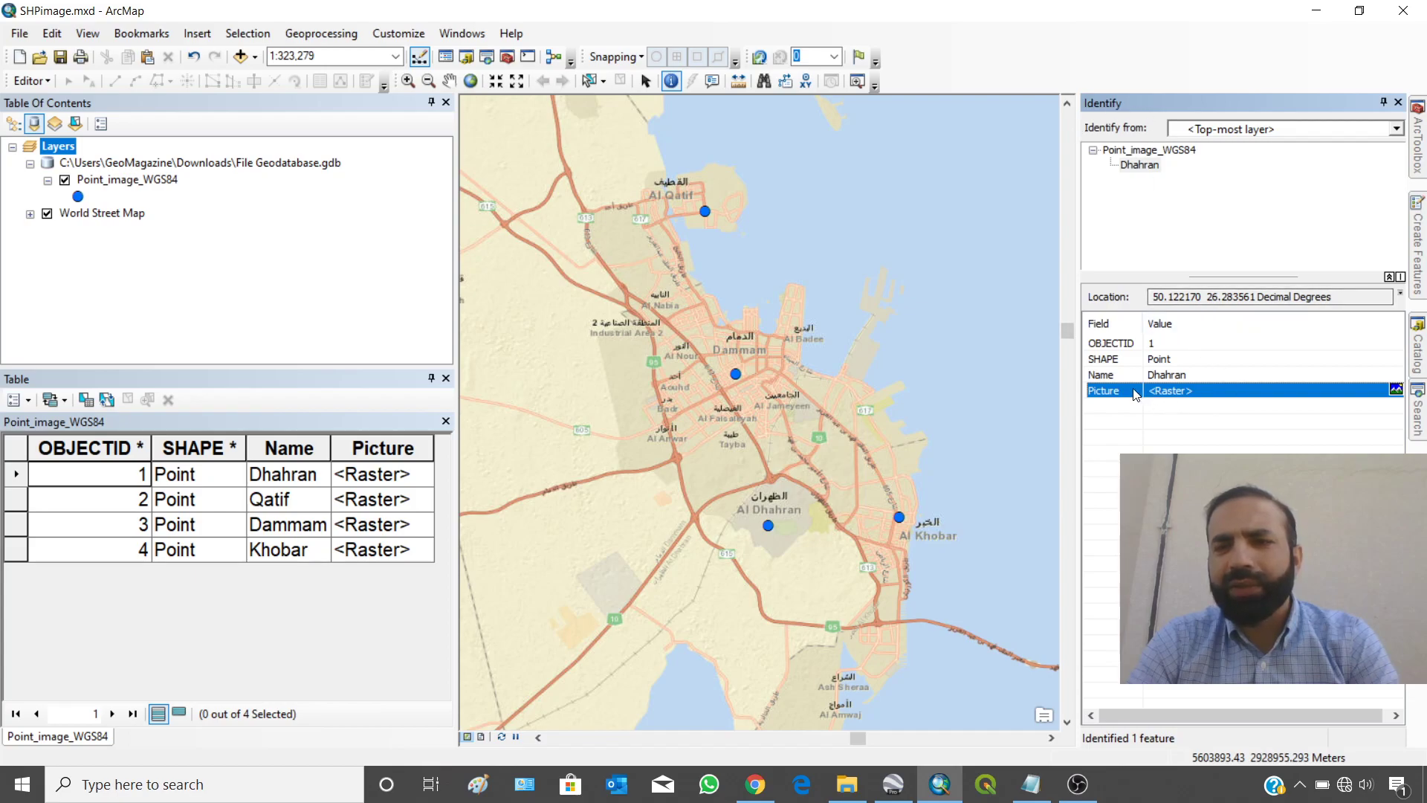
pyautogui.click(1395, 392)
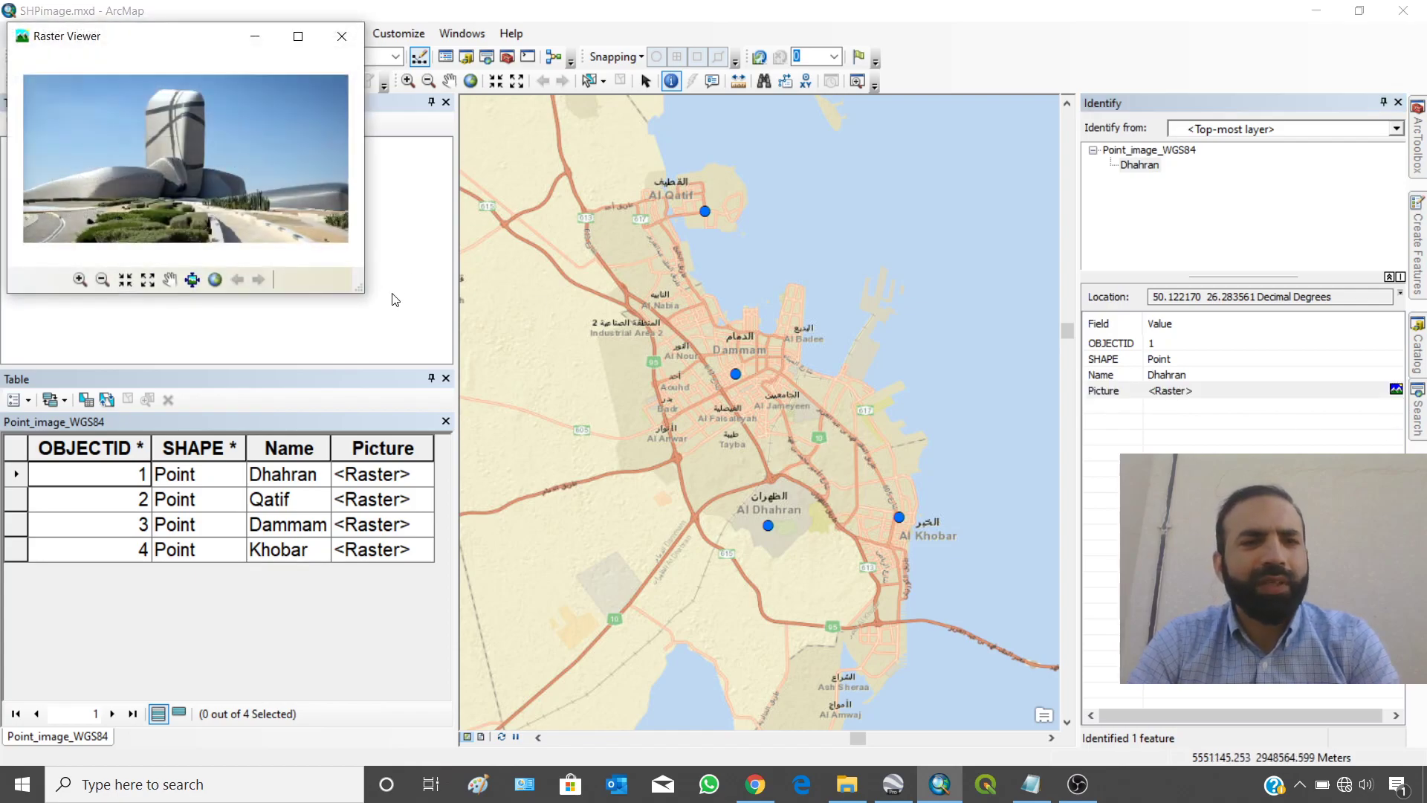
pyautogui.moveTo(366, 296); pyautogui.dragTo(662, 546)
pyautogui.click(639, 36)
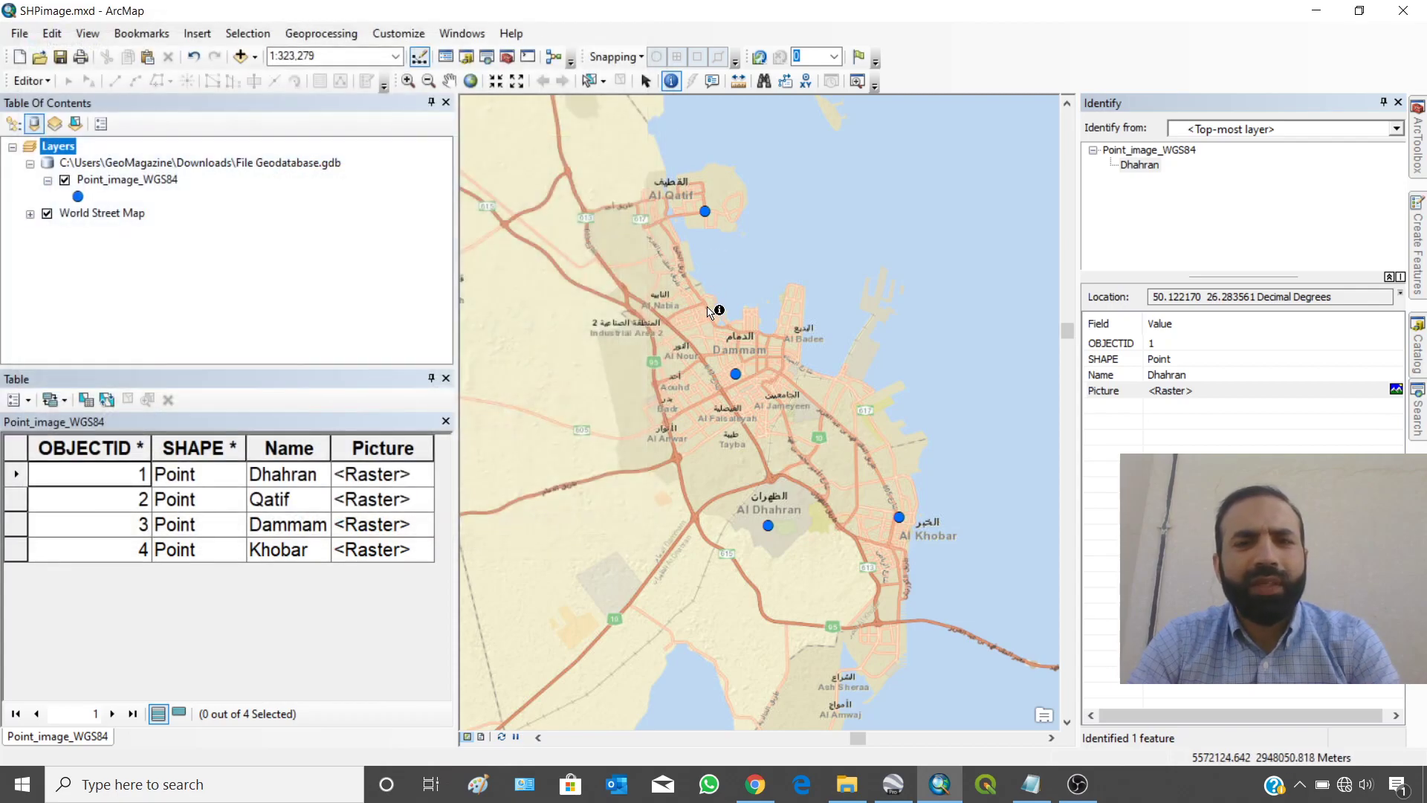
# - Identify the Dammam point and view its Picture raster in an enlarged viewer, then close it
pyautogui.click(726, 369)
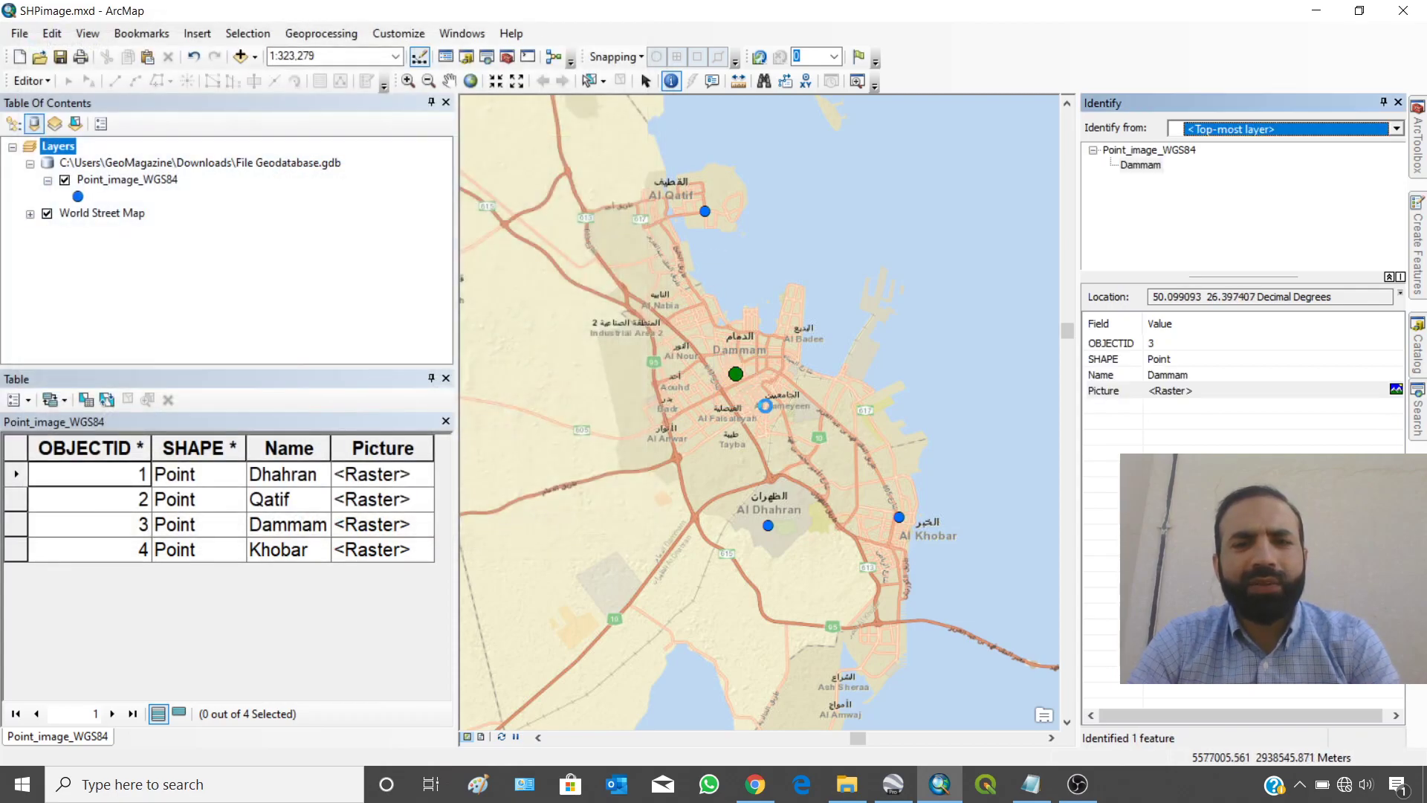
pyautogui.click(1395, 390)
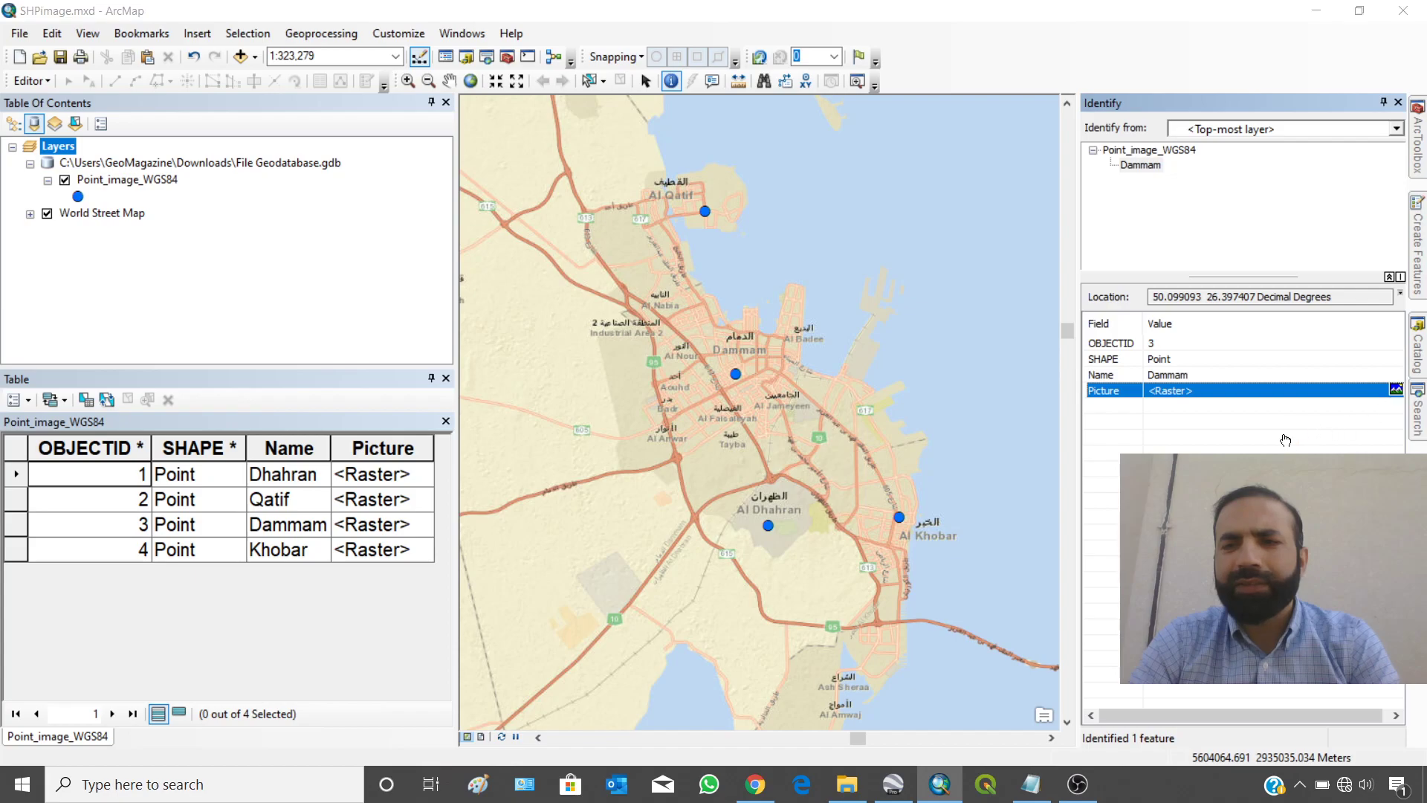
pyautogui.moveTo(357, 297); pyautogui.dragTo(698, 531)
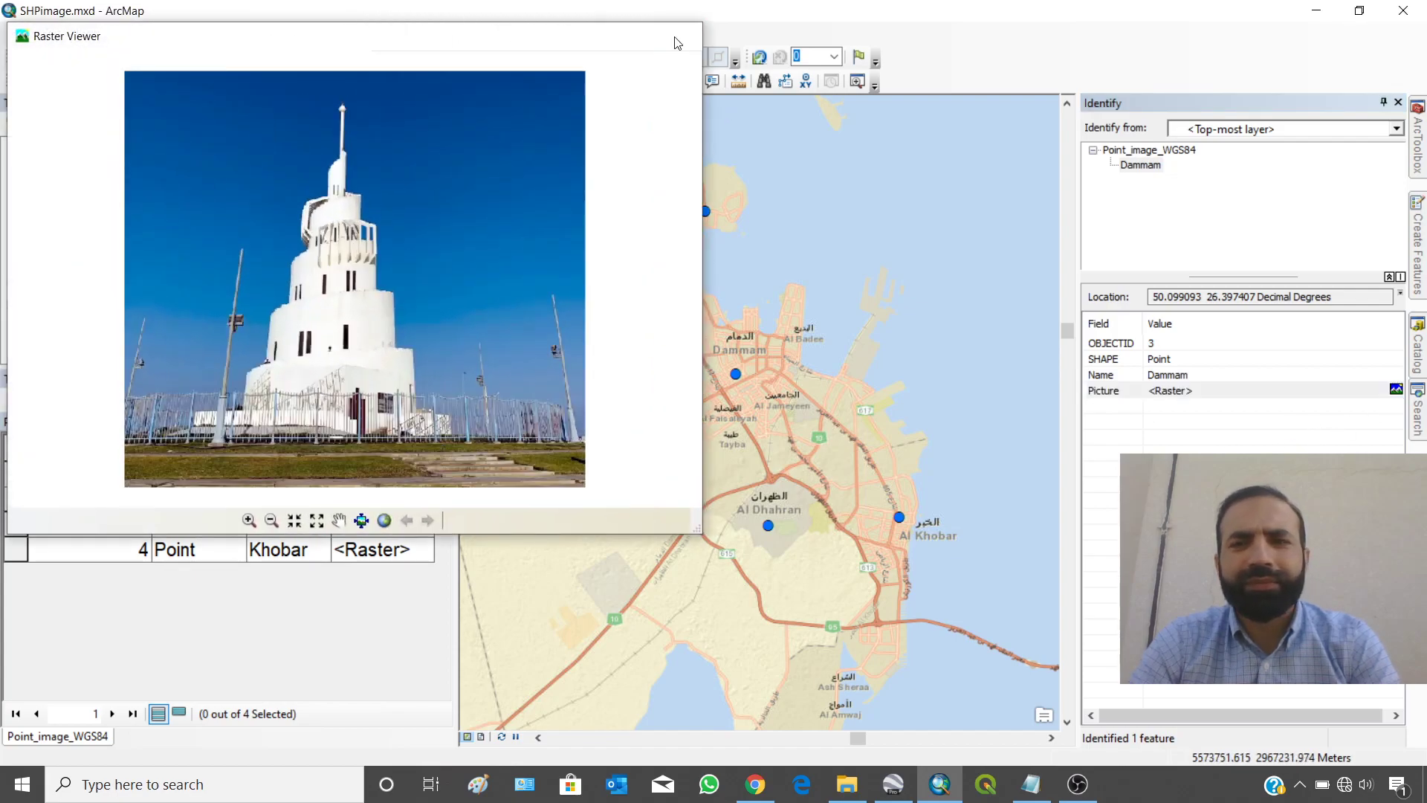
pyautogui.click(679, 36)
# - Identify the Qatif point and view its Picture raster in an enlarged viewer, then close it
pyautogui.click(685, 203)
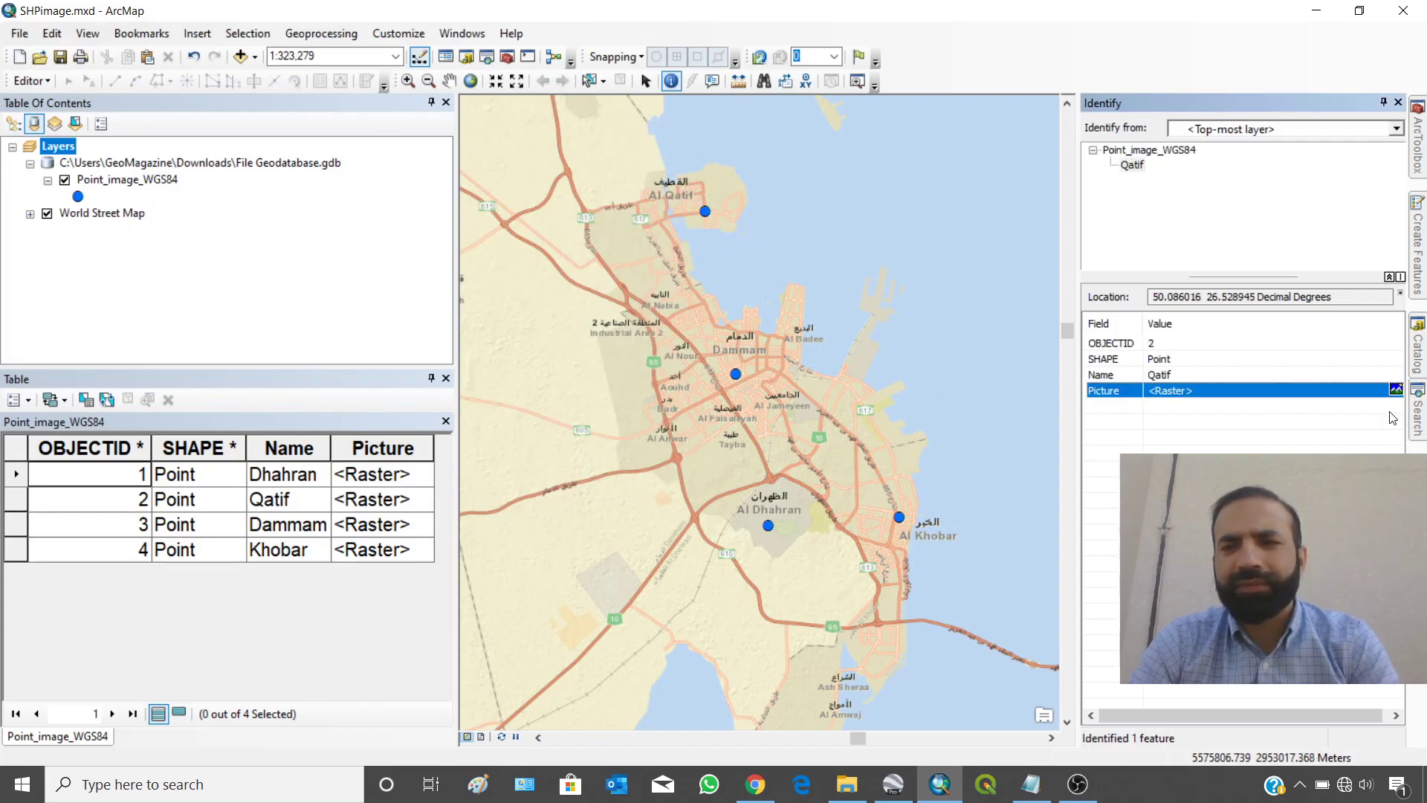
pyautogui.click(1396, 388)
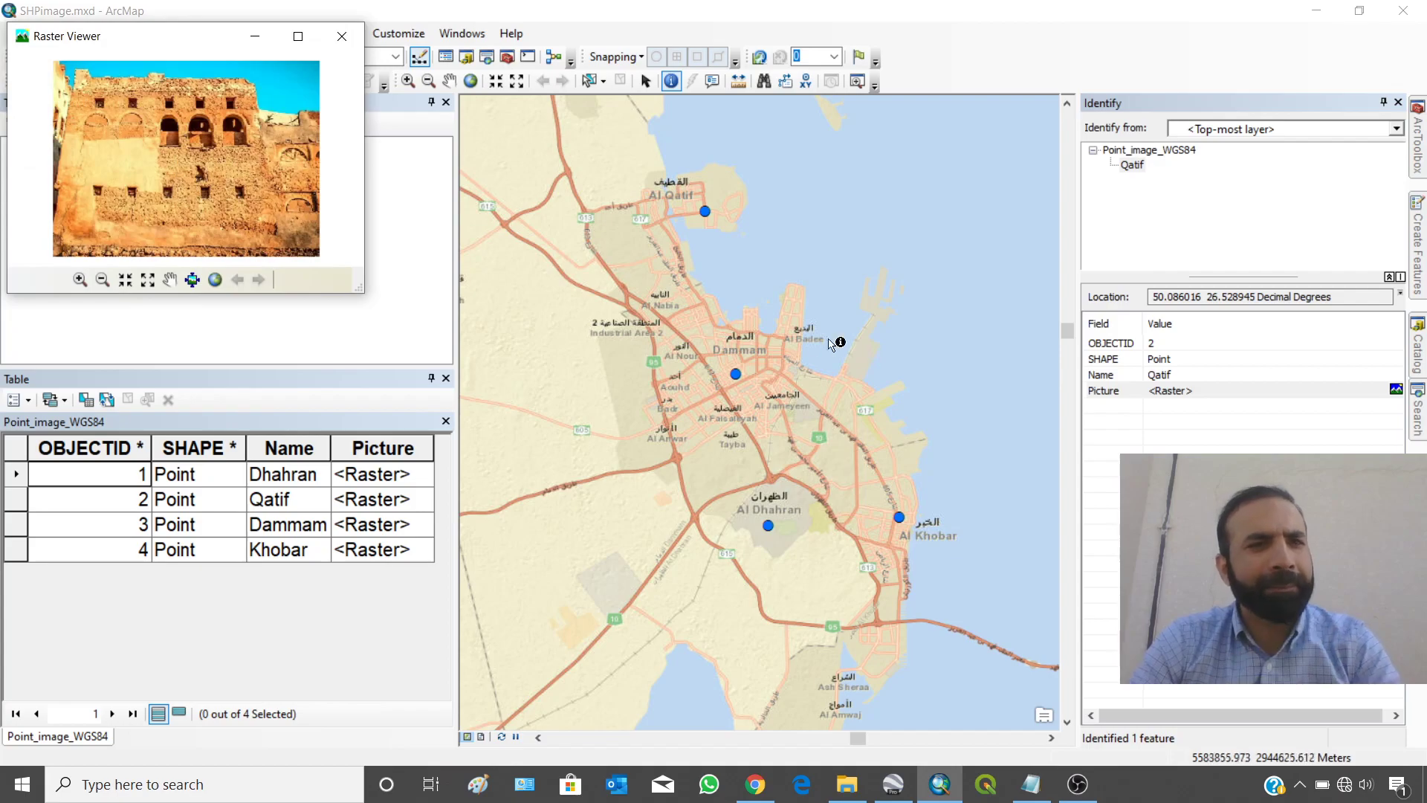
pyautogui.moveTo(367, 296); pyautogui.dragTo(584, 440)
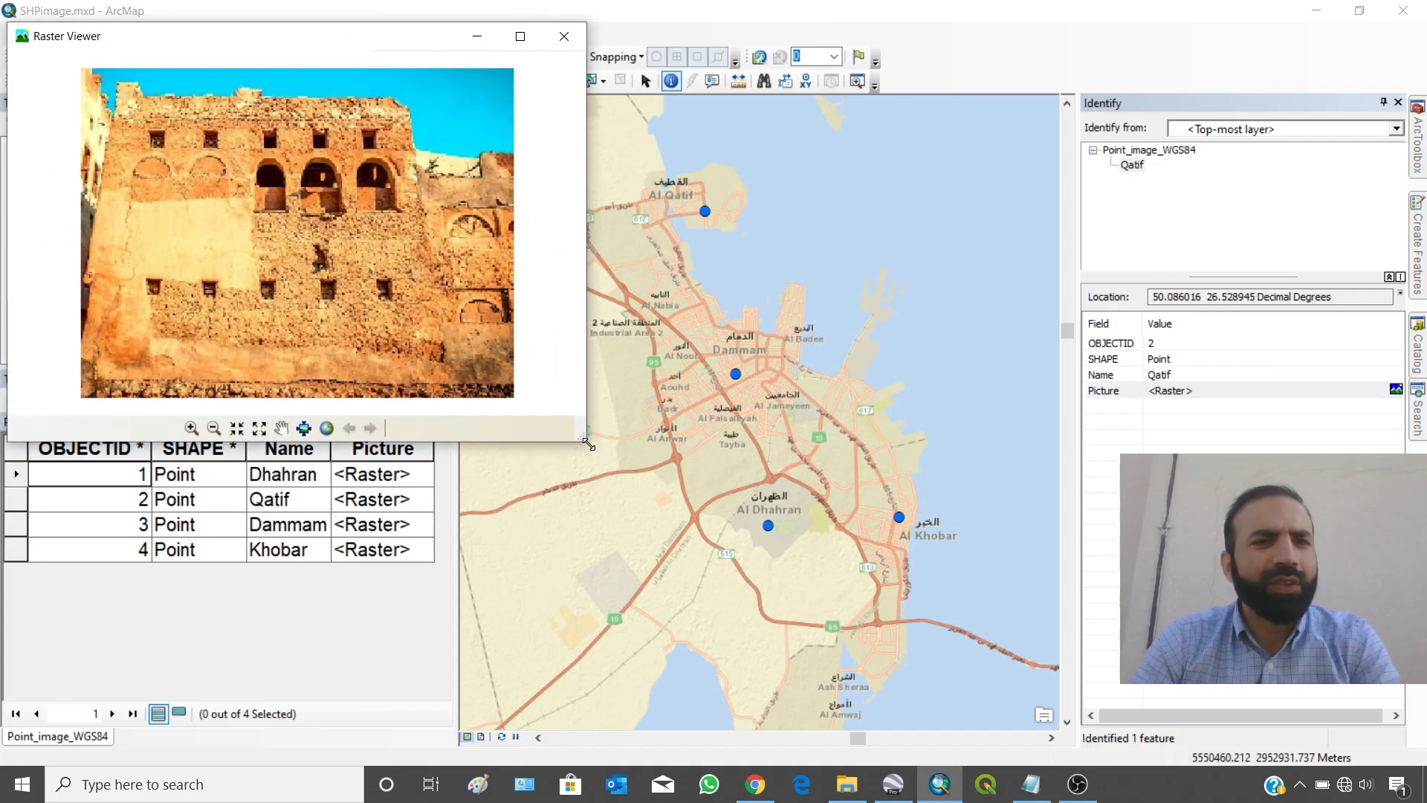
pyautogui.click(563, 37)
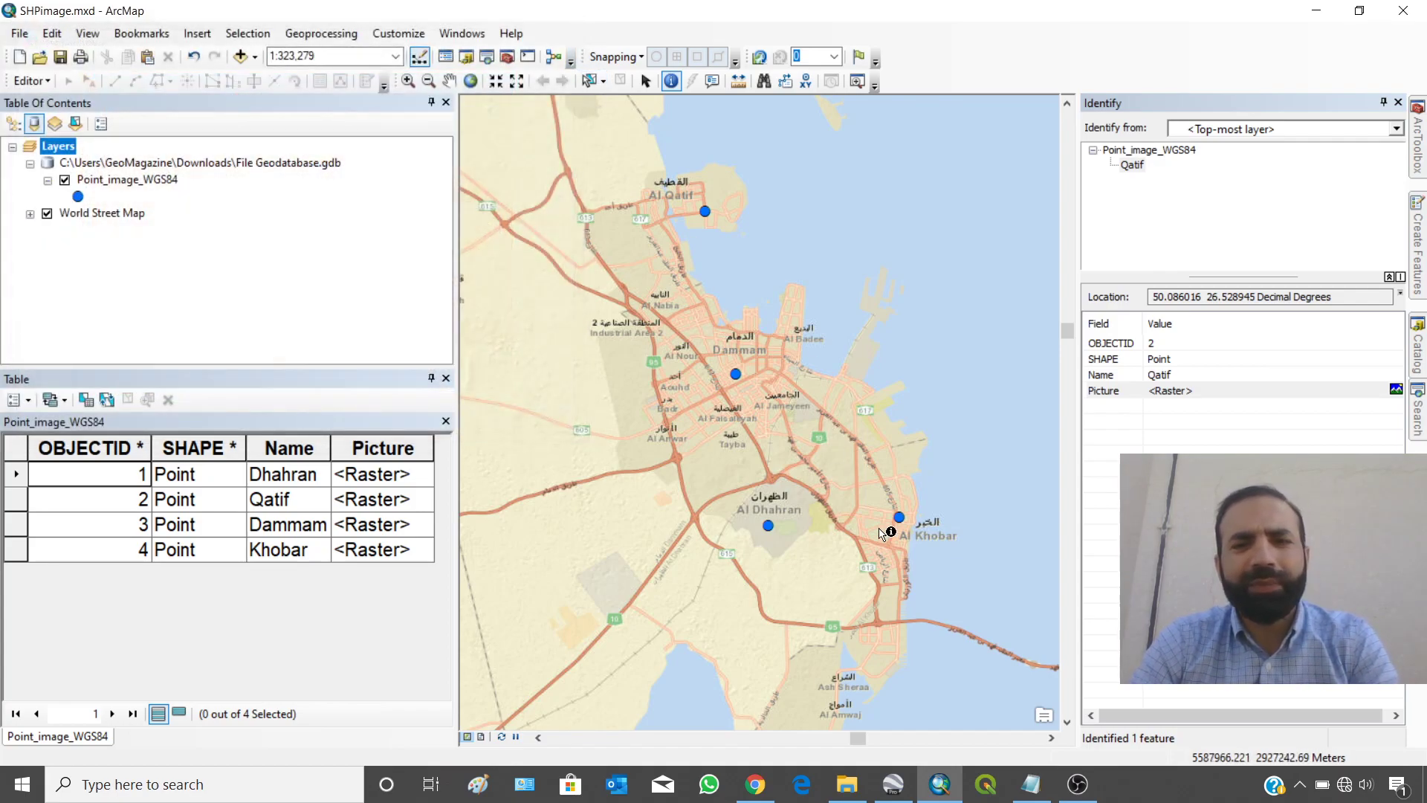
# - Review the image file names in the C:\Pictures folder in File Explorer, then minimize the window
pyautogui.click(66, 180)
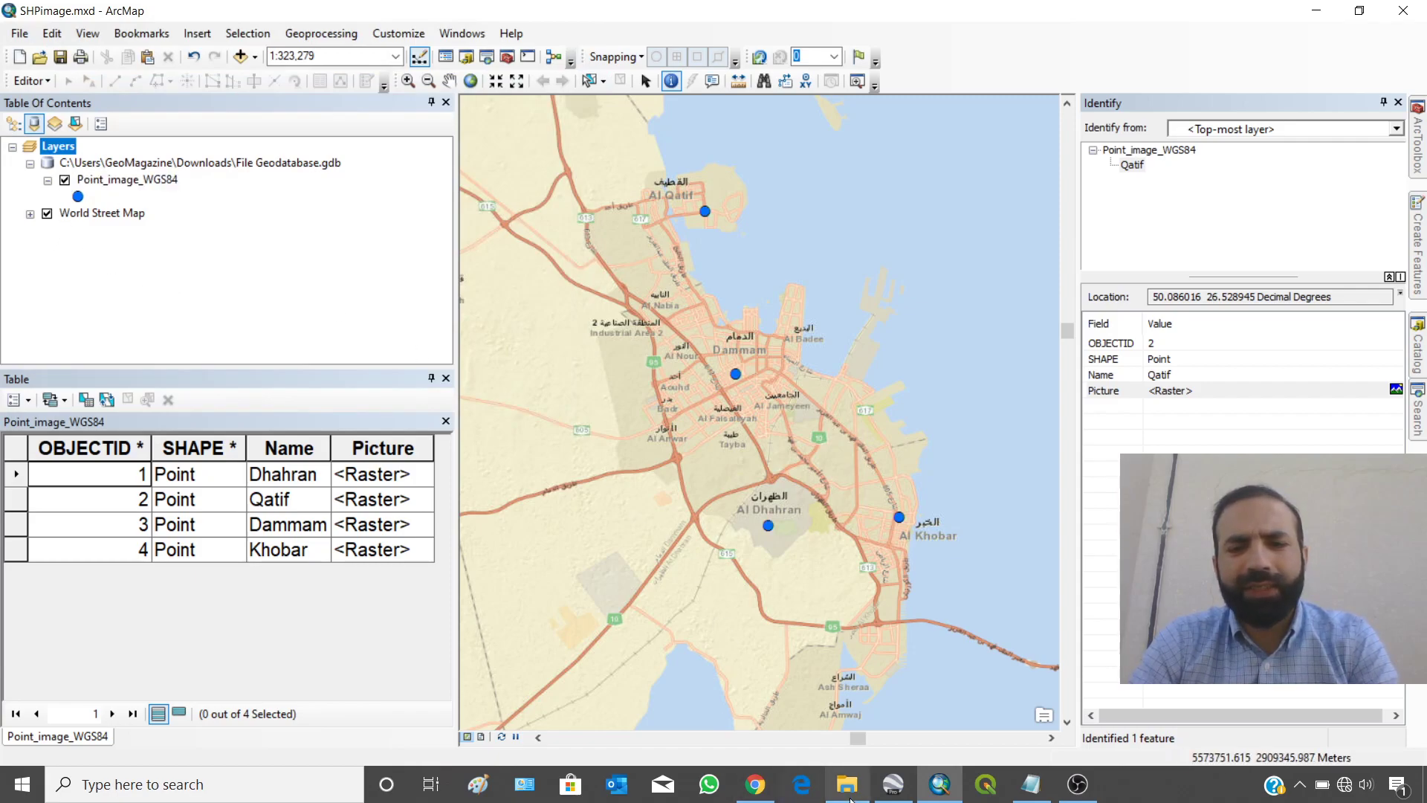
pyautogui.click(849, 797)
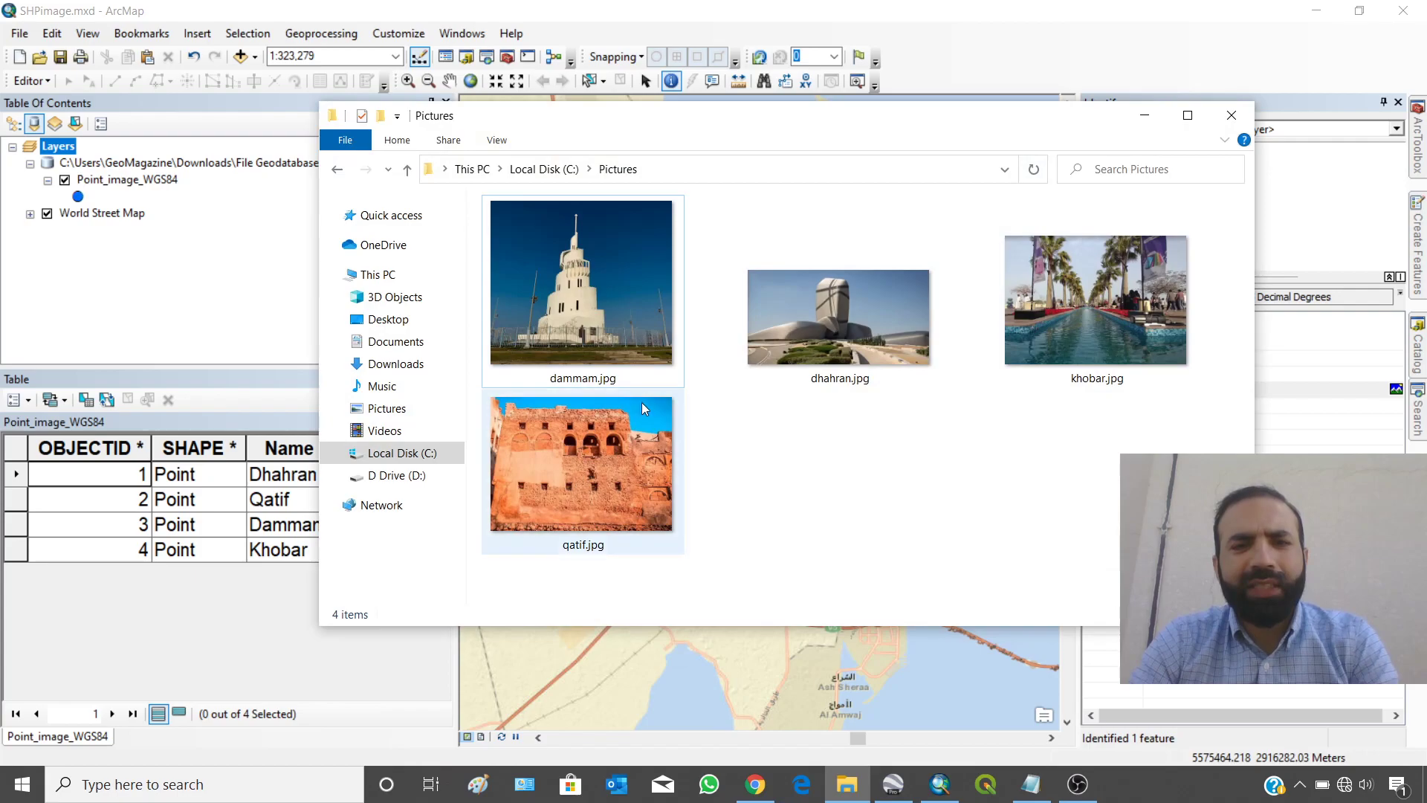
pyautogui.click(599, 379)
pyautogui.click(598, 381)
pyautogui.moveTo(598, 380); pyautogui.dragTo(617, 382)
pyautogui.click(746, 451)
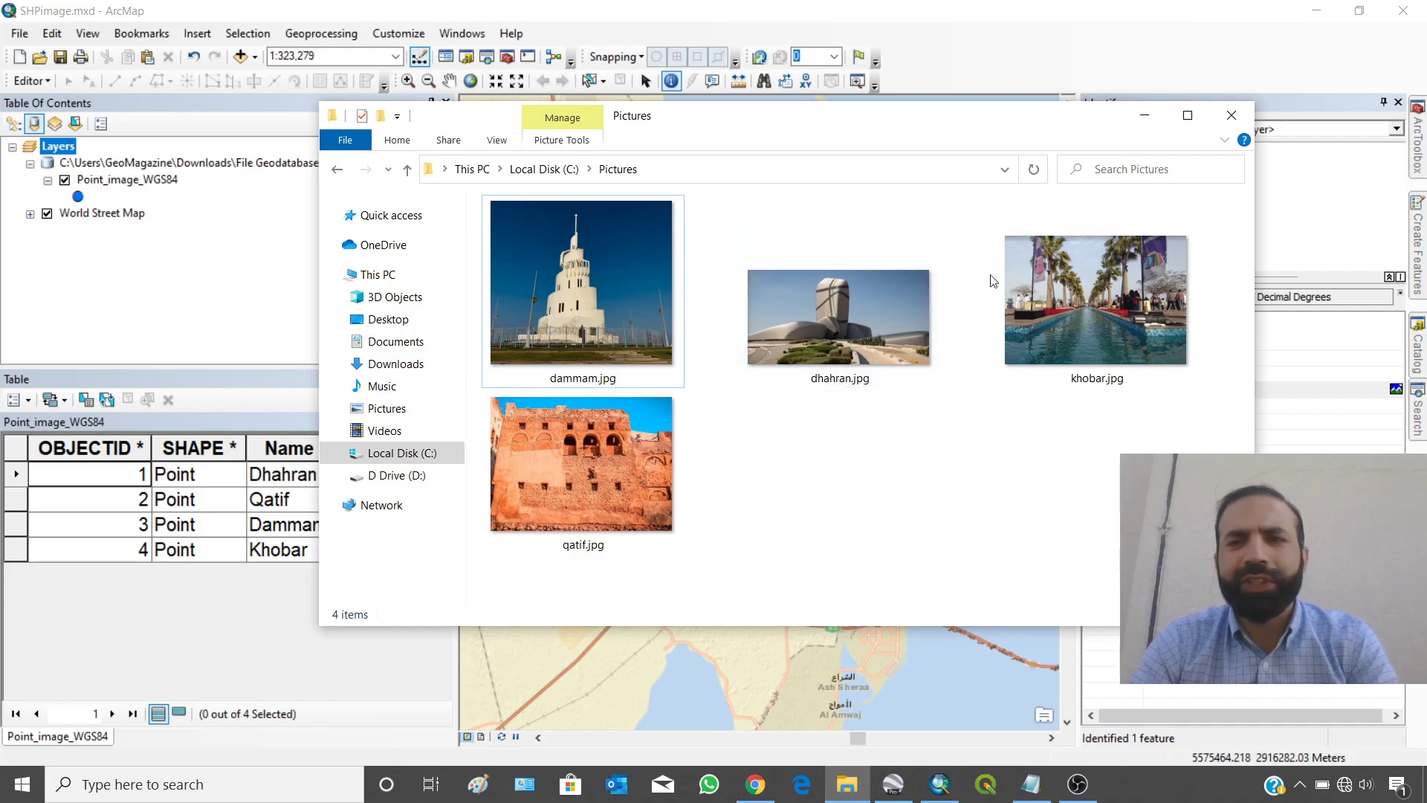
pyautogui.click(1145, 115)
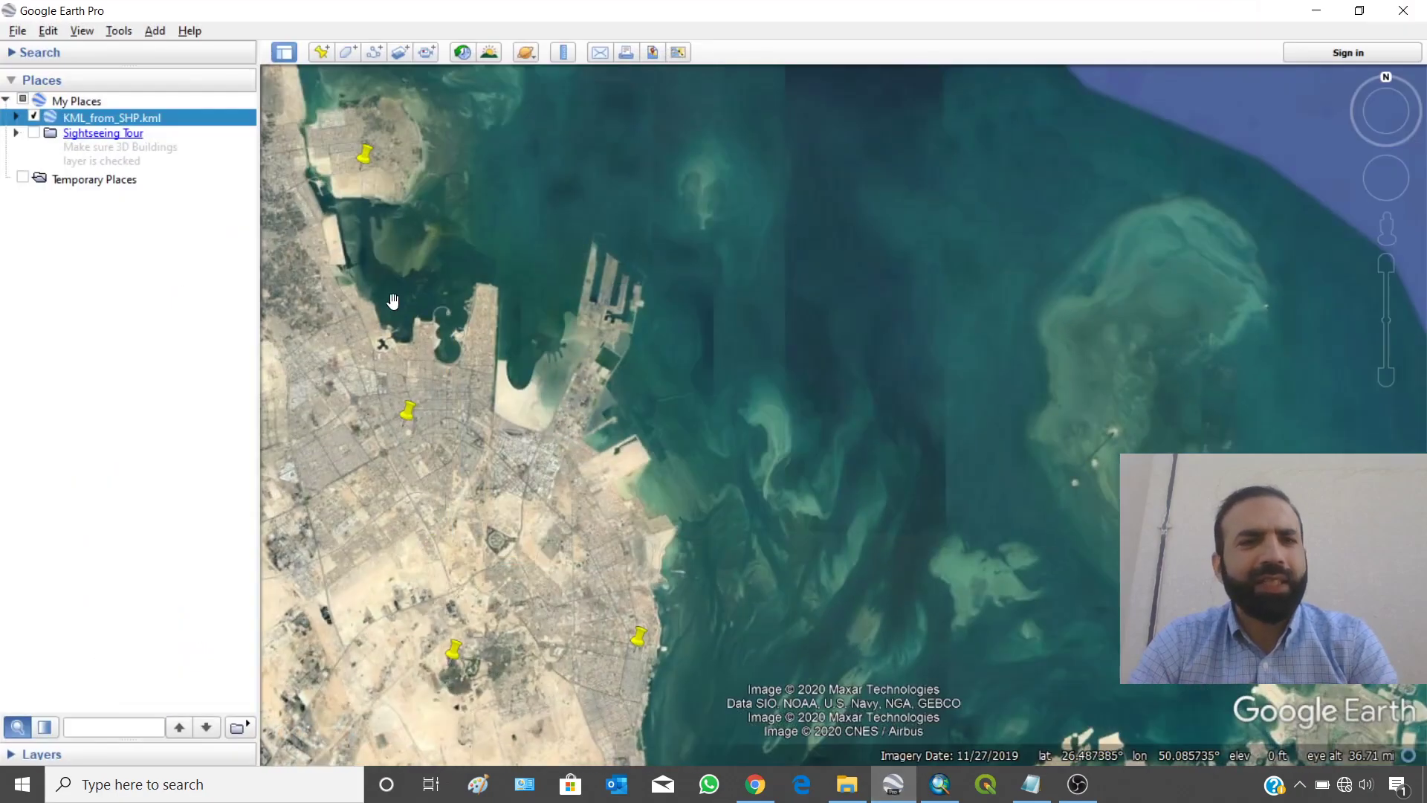
# - In Google Earth Pro, toggle KML_from_SHP.kml off and on and inspect the Dammam, Qatif and Dhahran placemarks' attributes and pictures
pyautogui.click(34, 118)
pyautogui.click(33, 117)
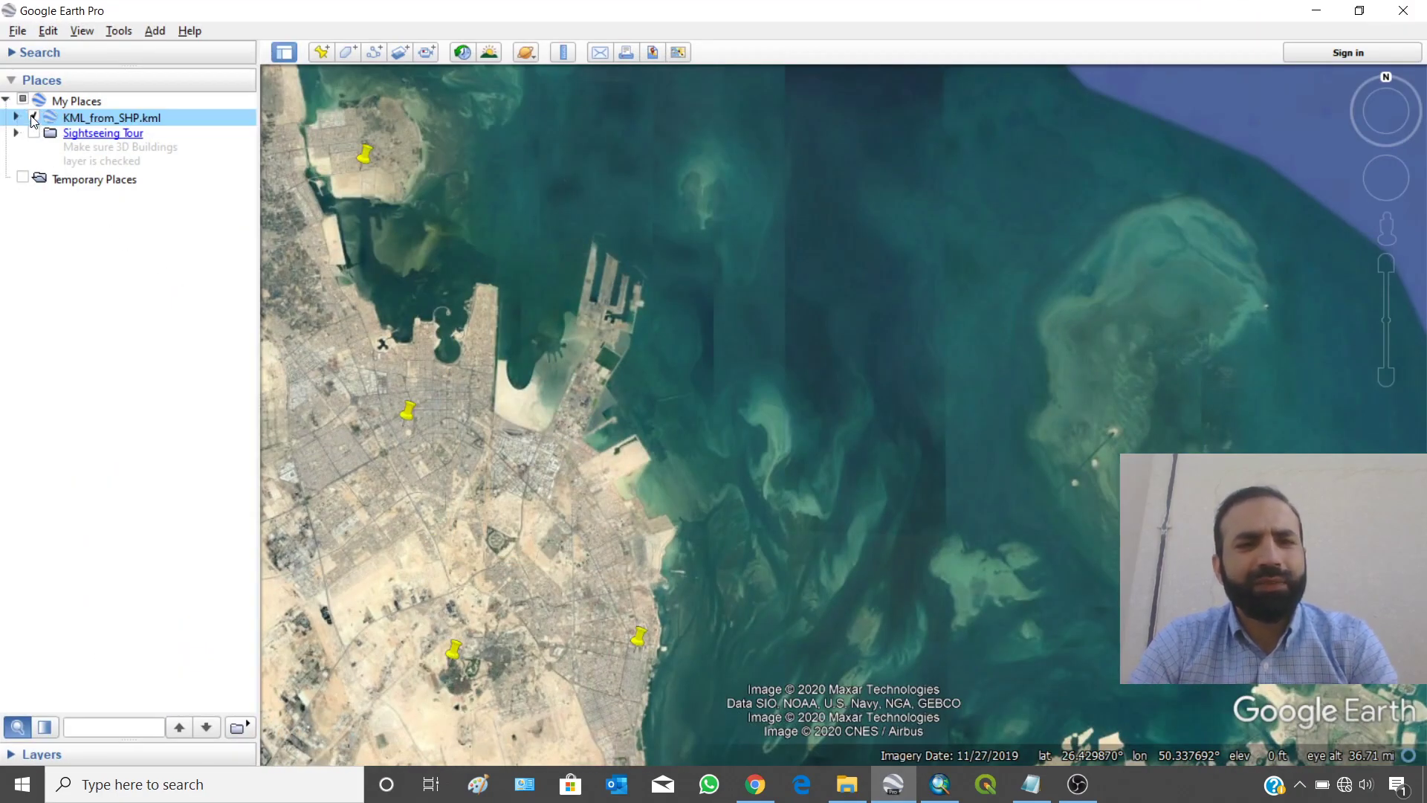
pyautogui.click(407, 418)
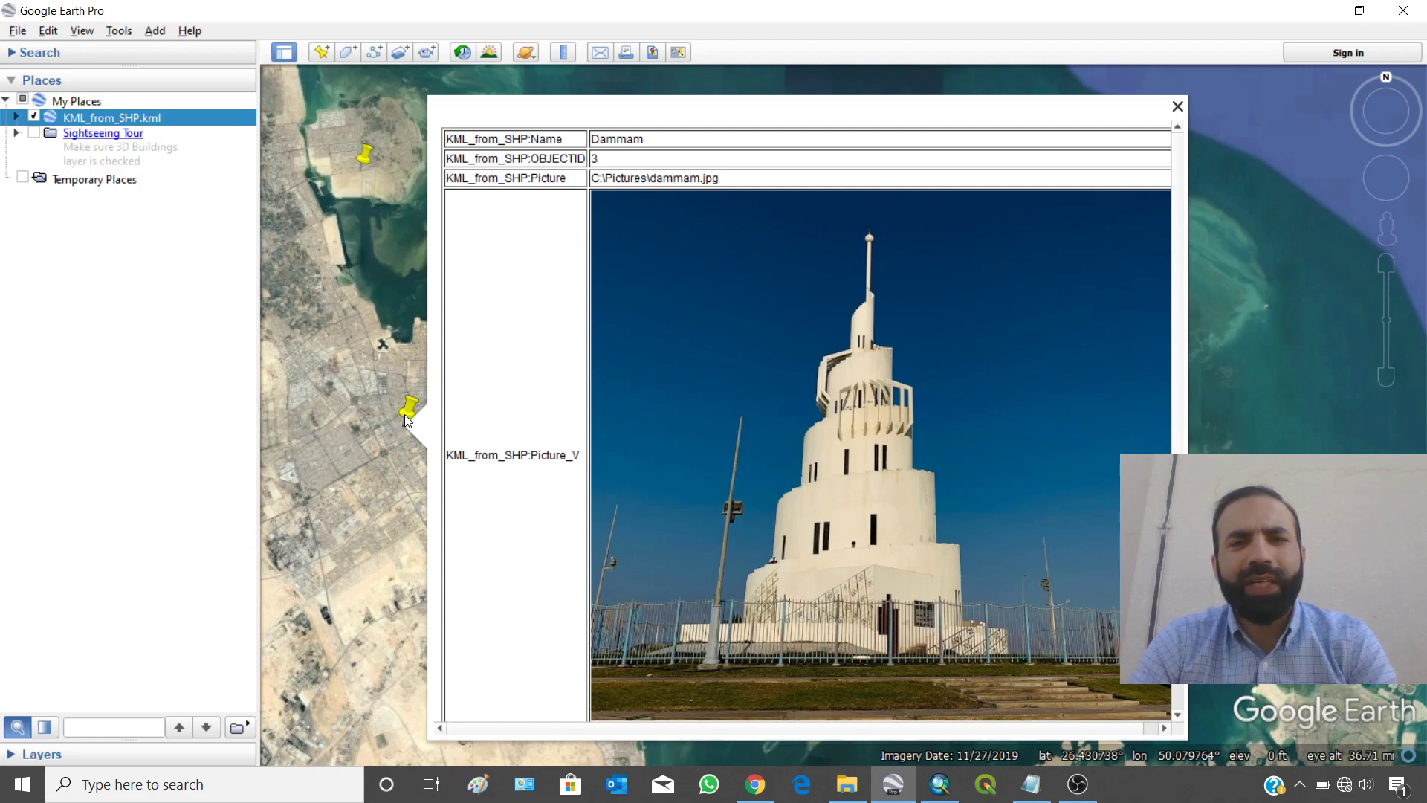
pyautogui.click(363, 157)
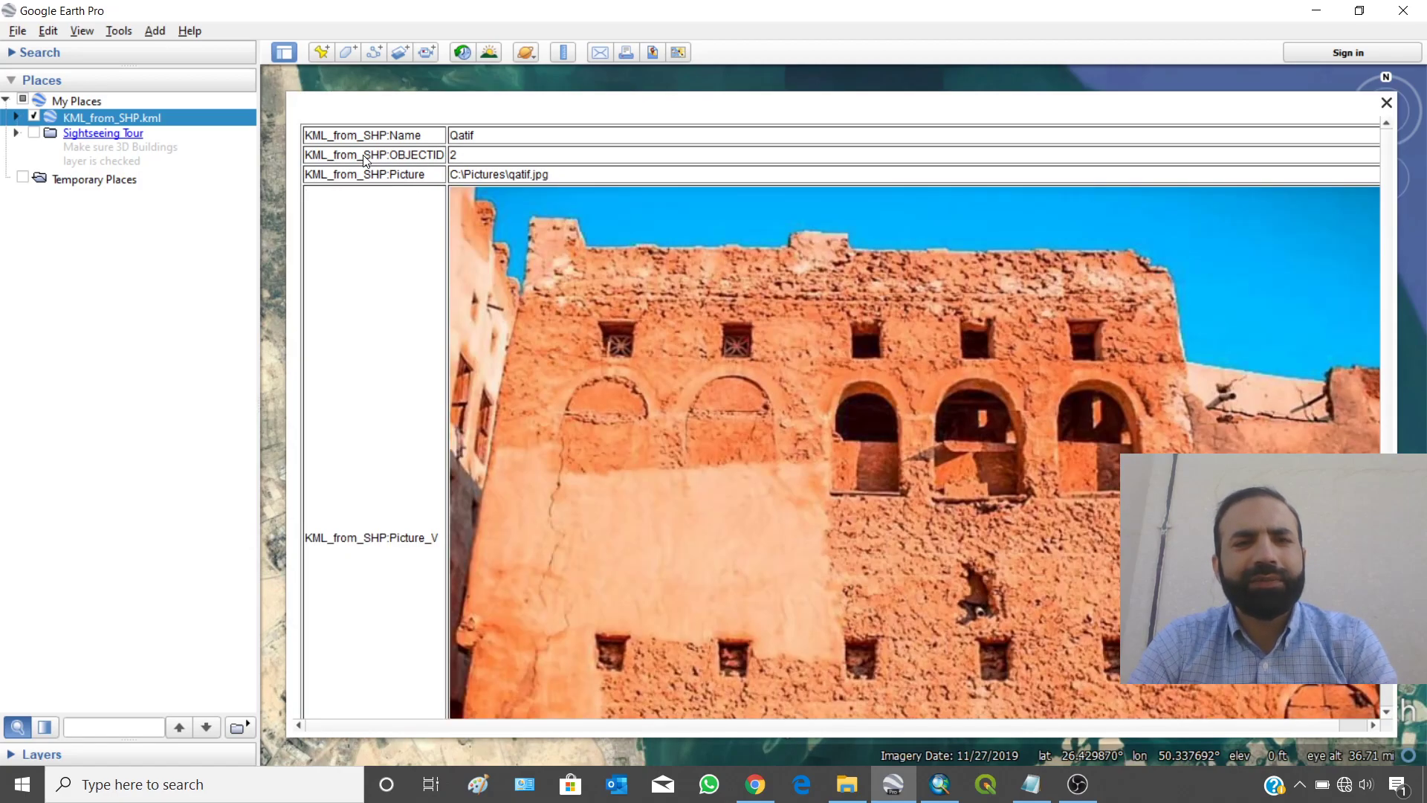
pyautogui.scroll(-5, 1237, 425)
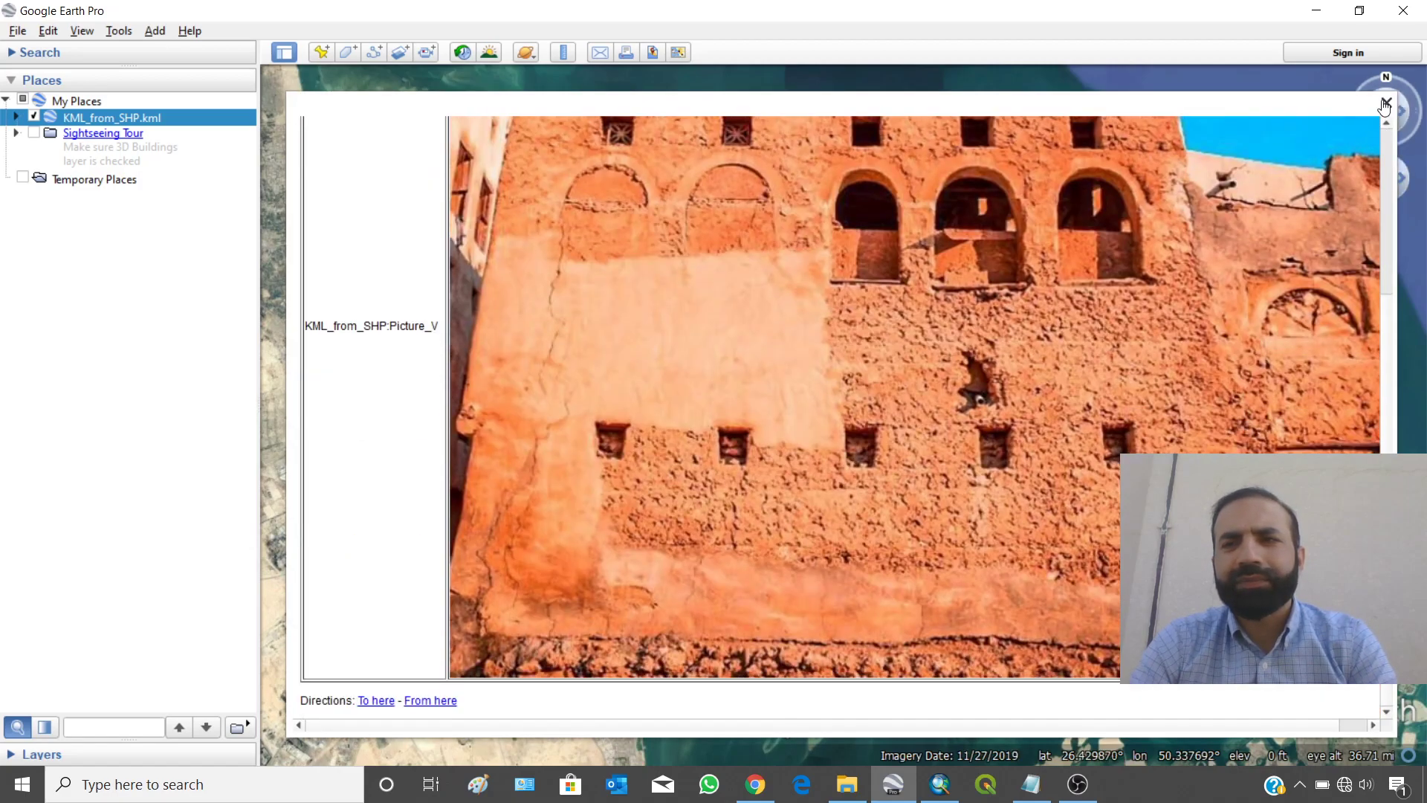
pyautogui.click(1386, 102)
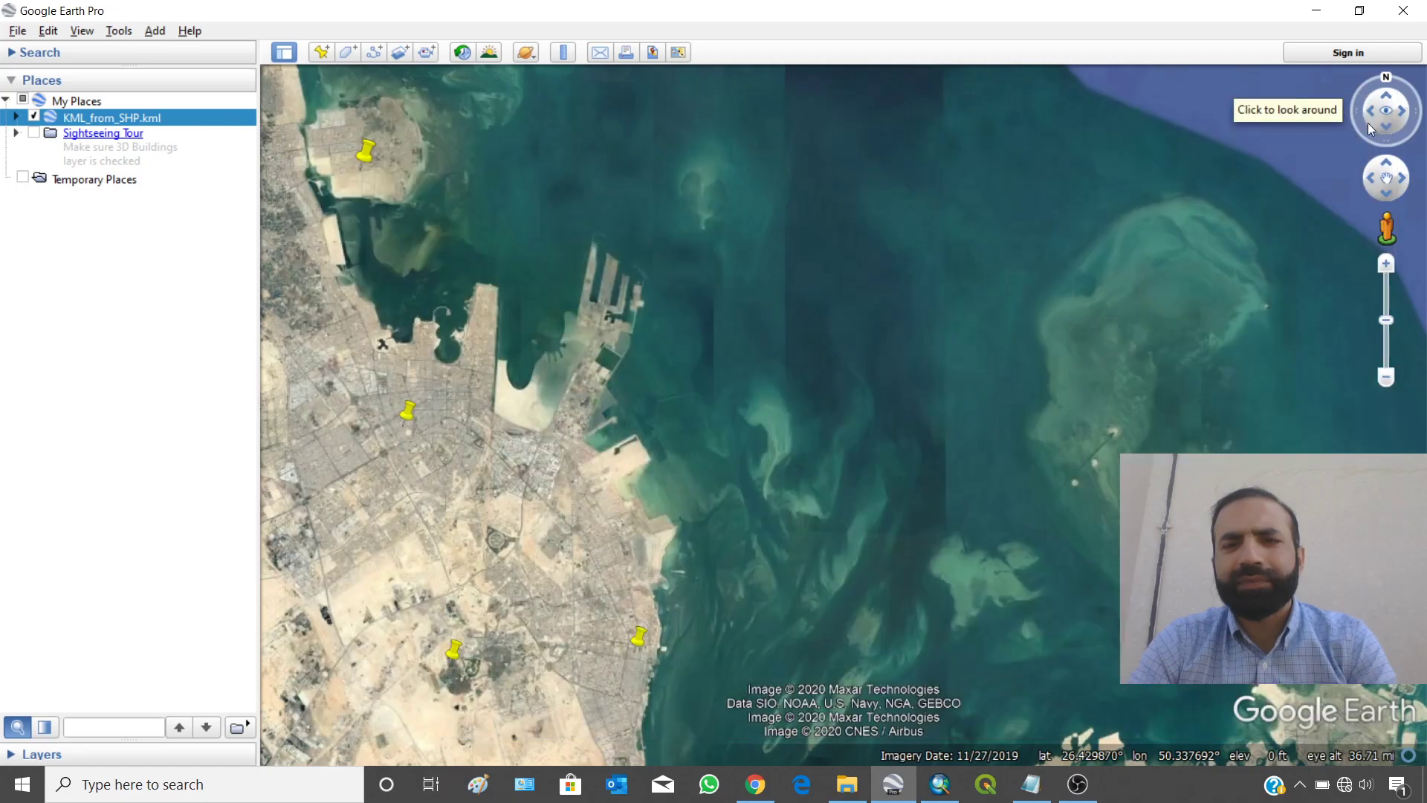
pyautogui.click(455, 653)
pyautogui.click(1134, 137)
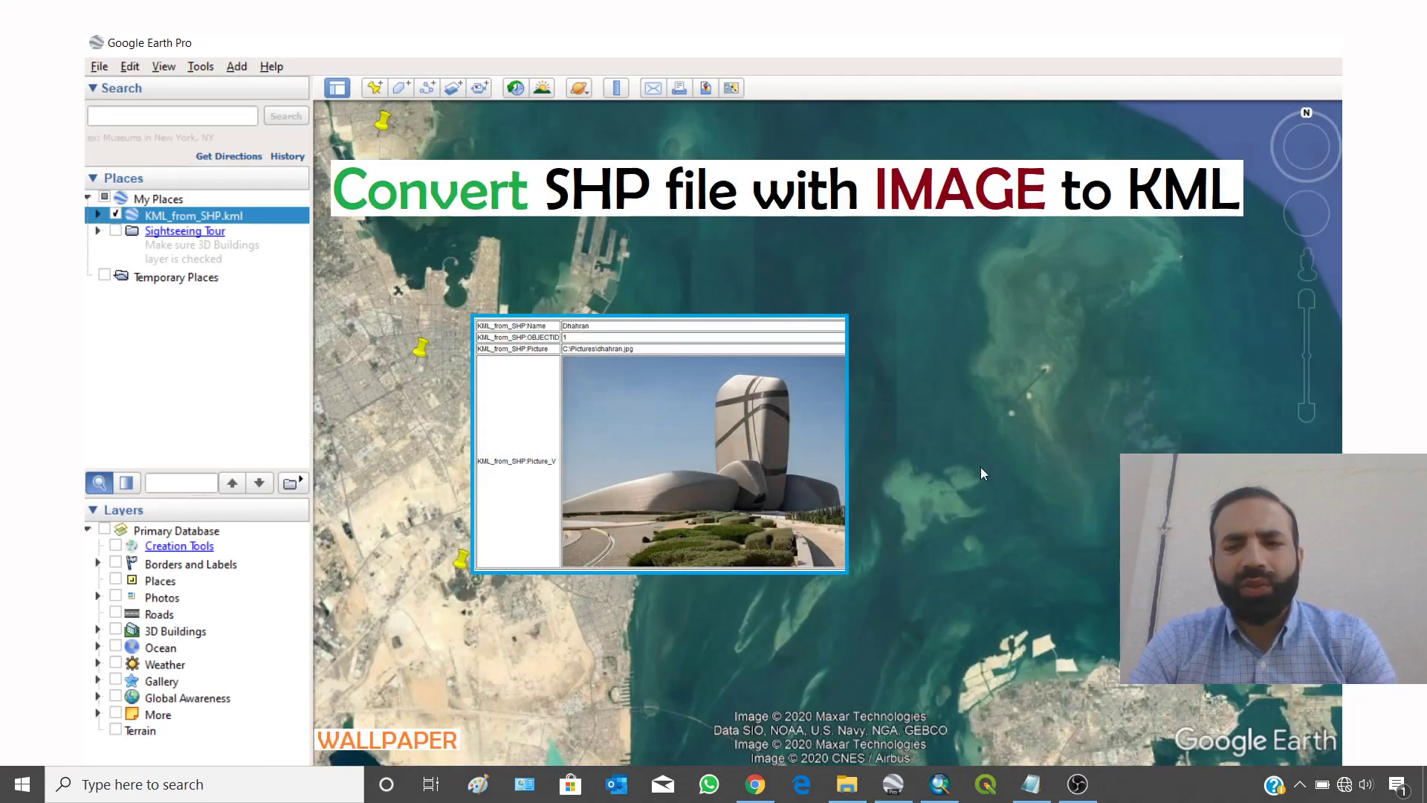
# - Switch to ArcMap and remove the File Geodatabase.gdb source with its Point_image_WGS84 layer from the data frame
pyautogui.click(940, 785)
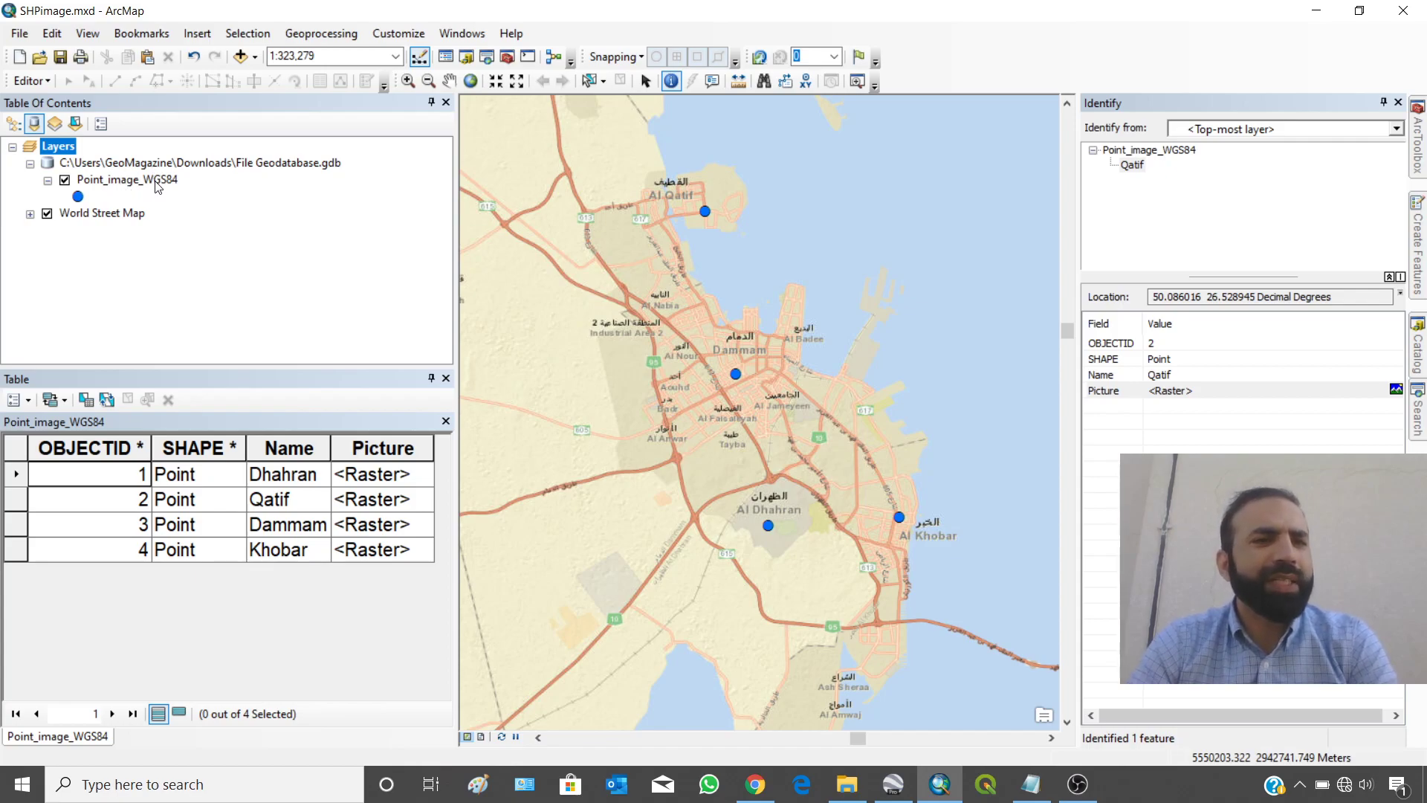
pyautogui.click(144, 182)
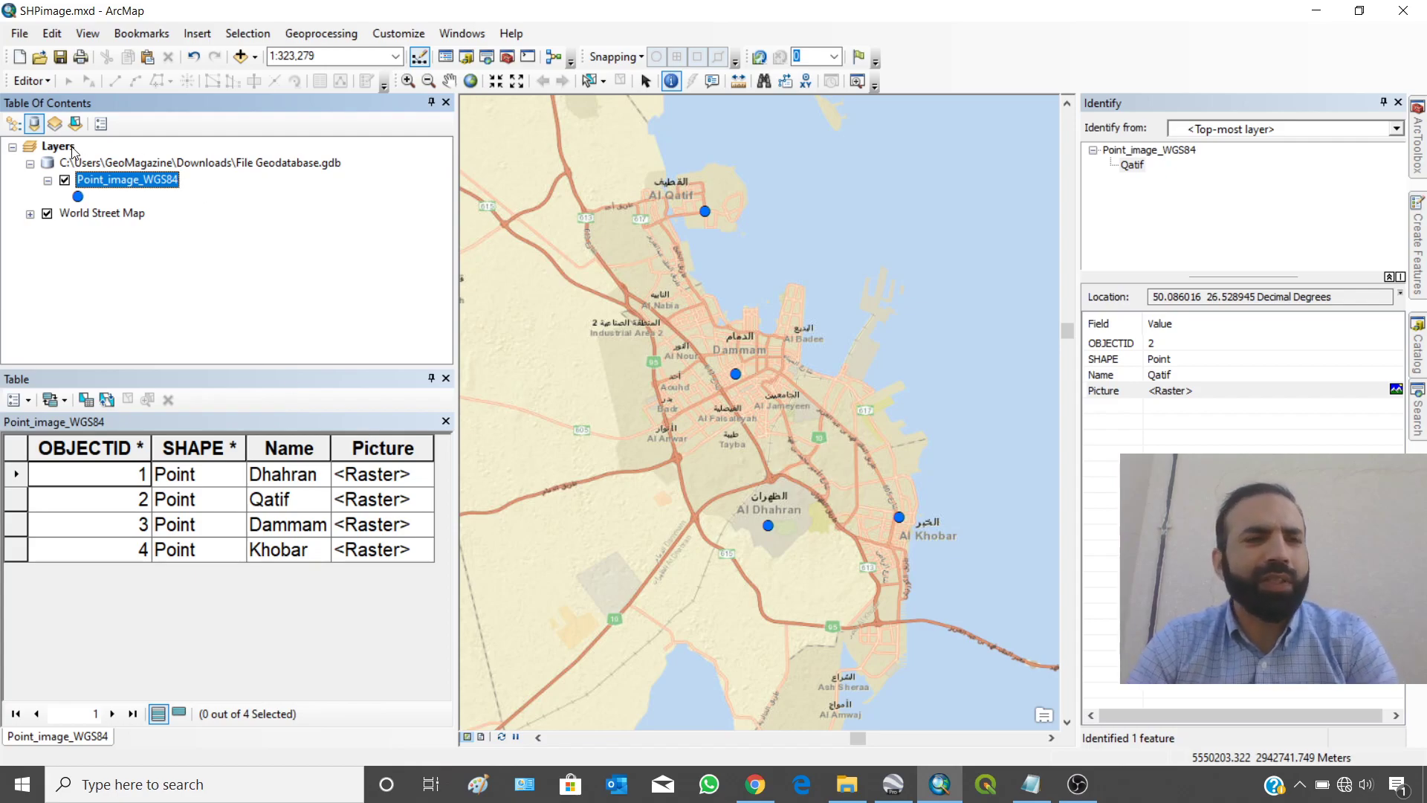
pyautogui.click(30, 165)
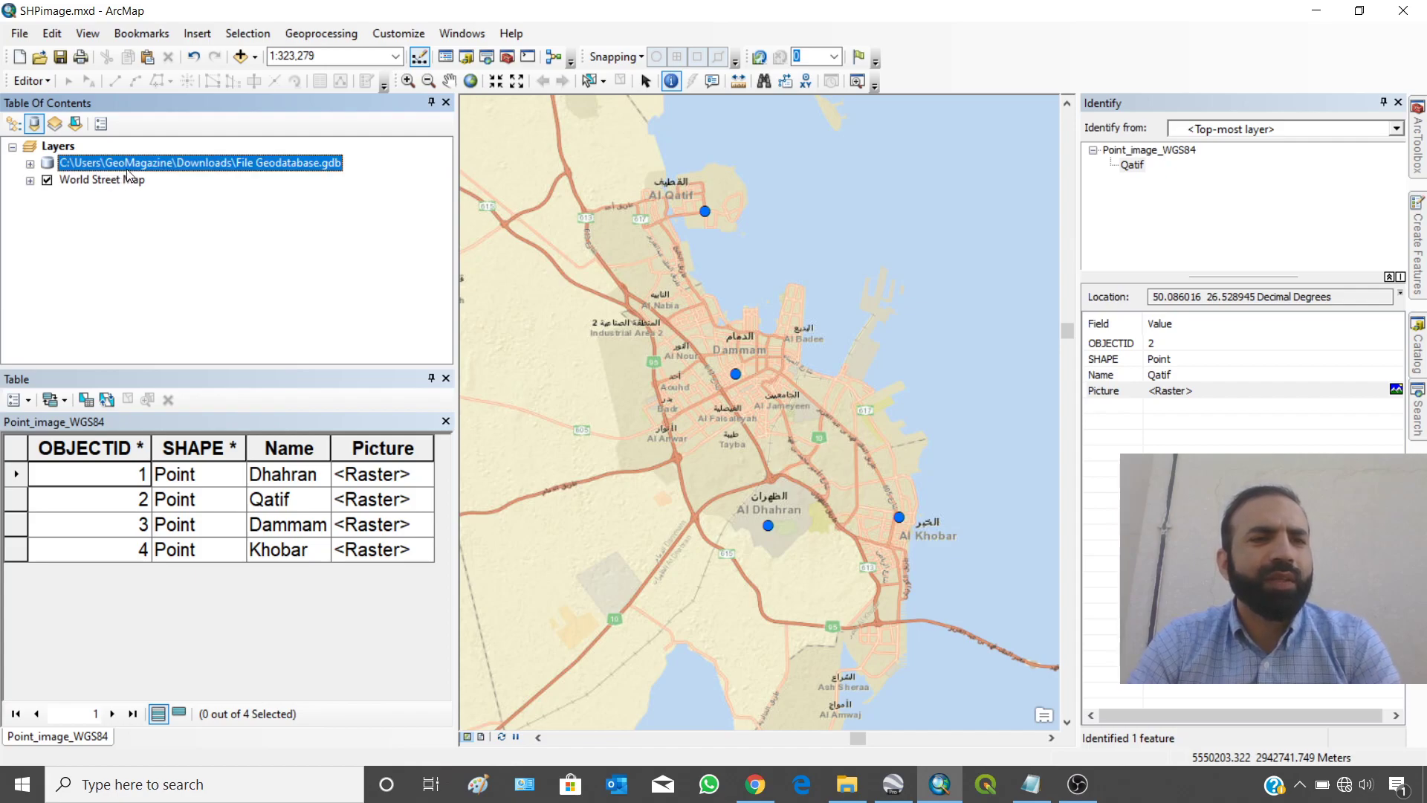
pyautogui.rightClick(128, 171)
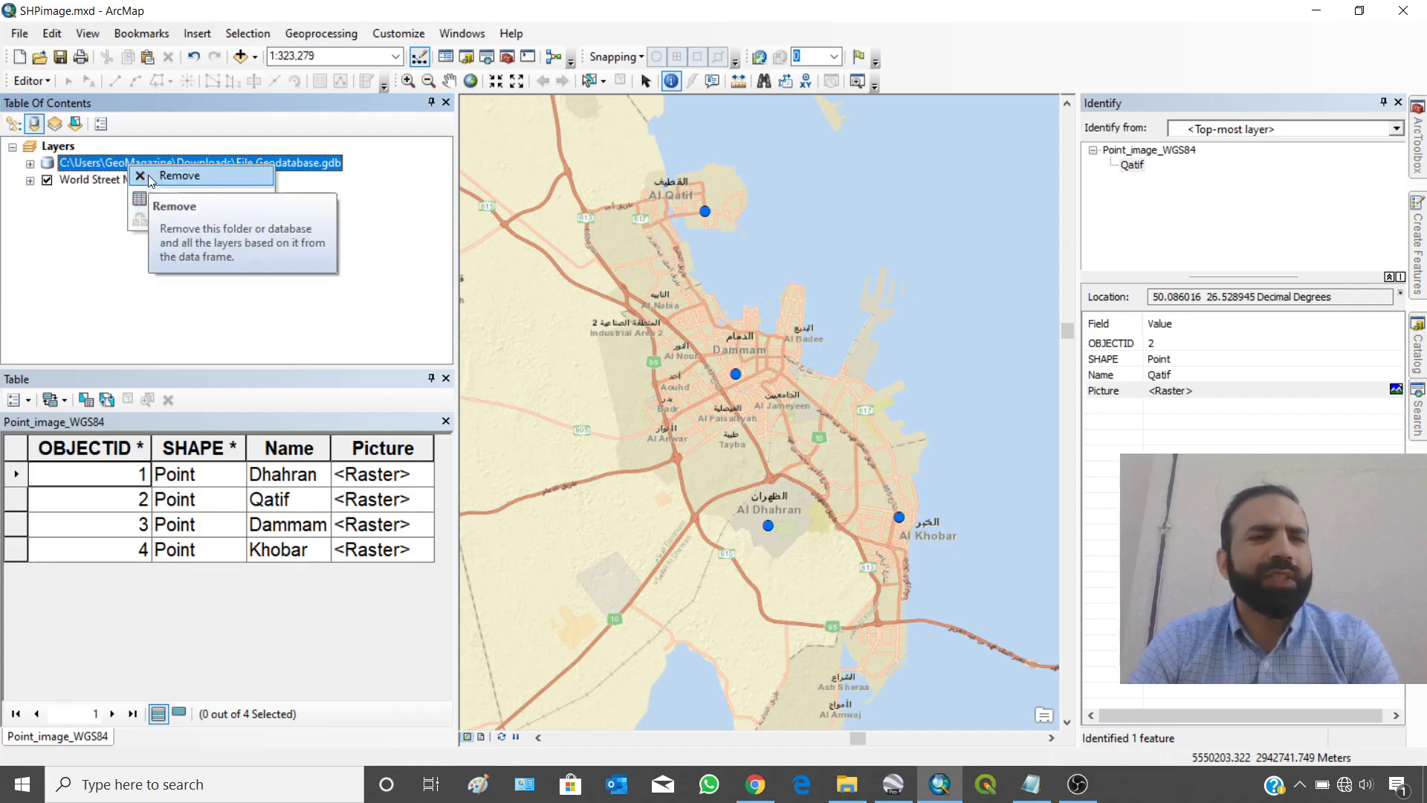
pyautogui.click(149, 175)
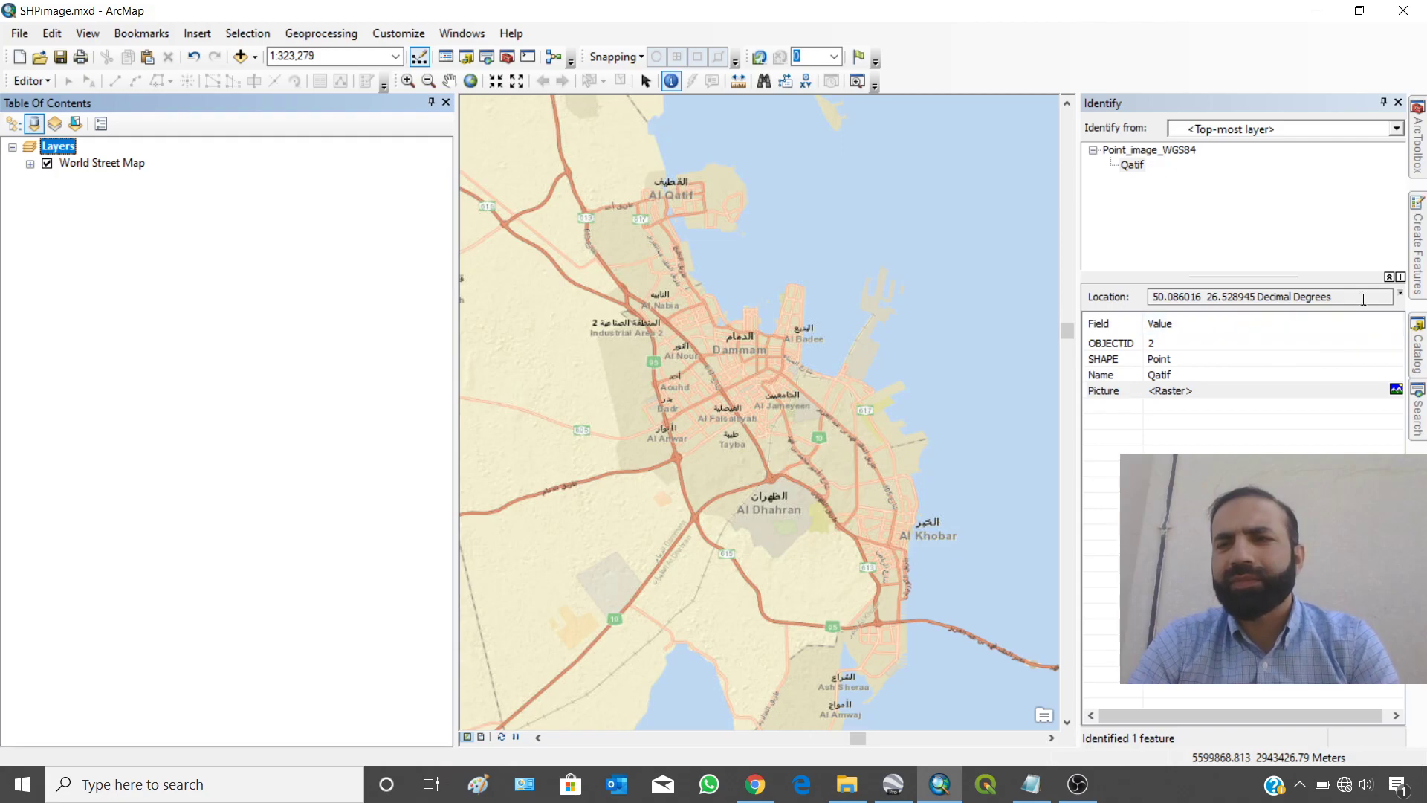
# - Close the Identify results and keep the Catalog window pinned open in their place
pyautogui.click(1398, 104)
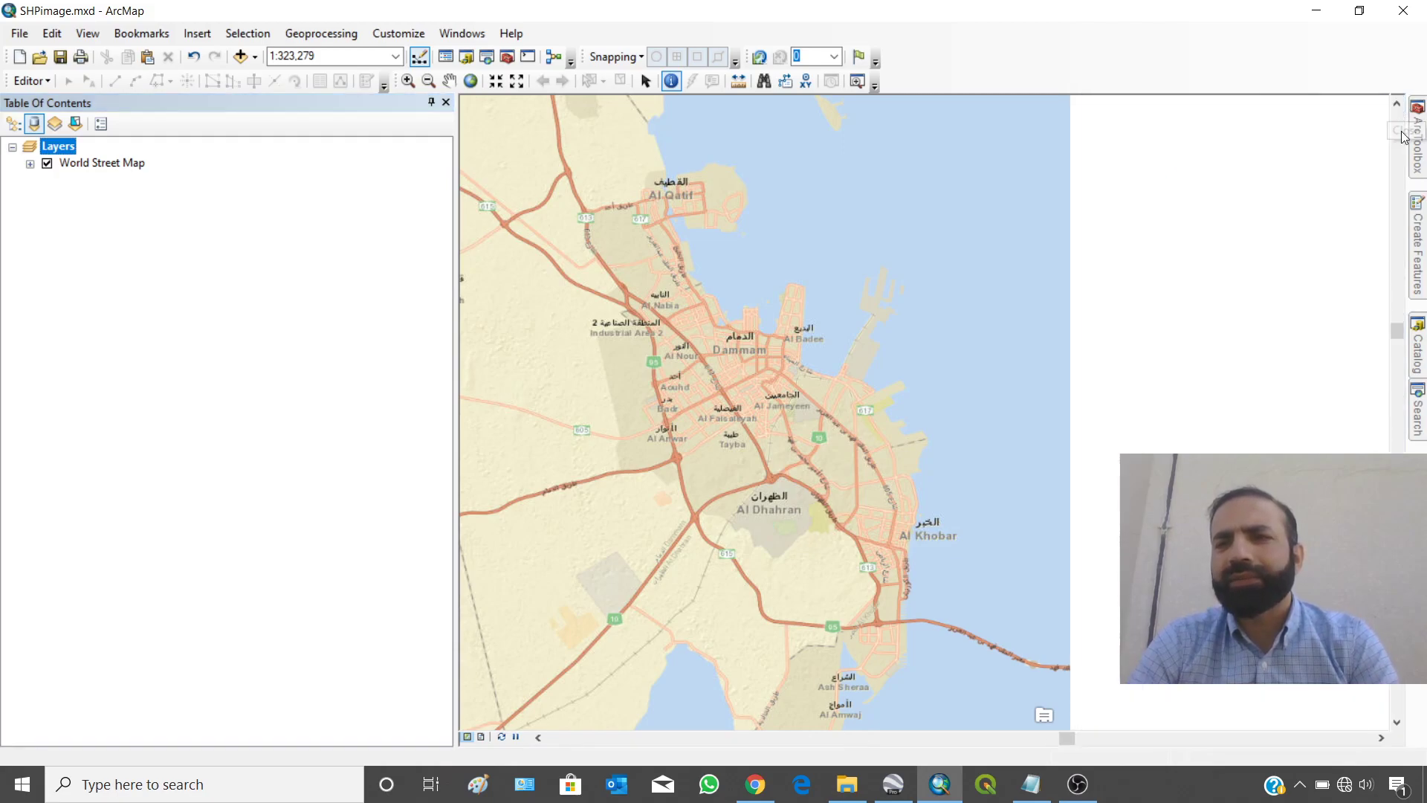
pyautogui.click(1417, 356)
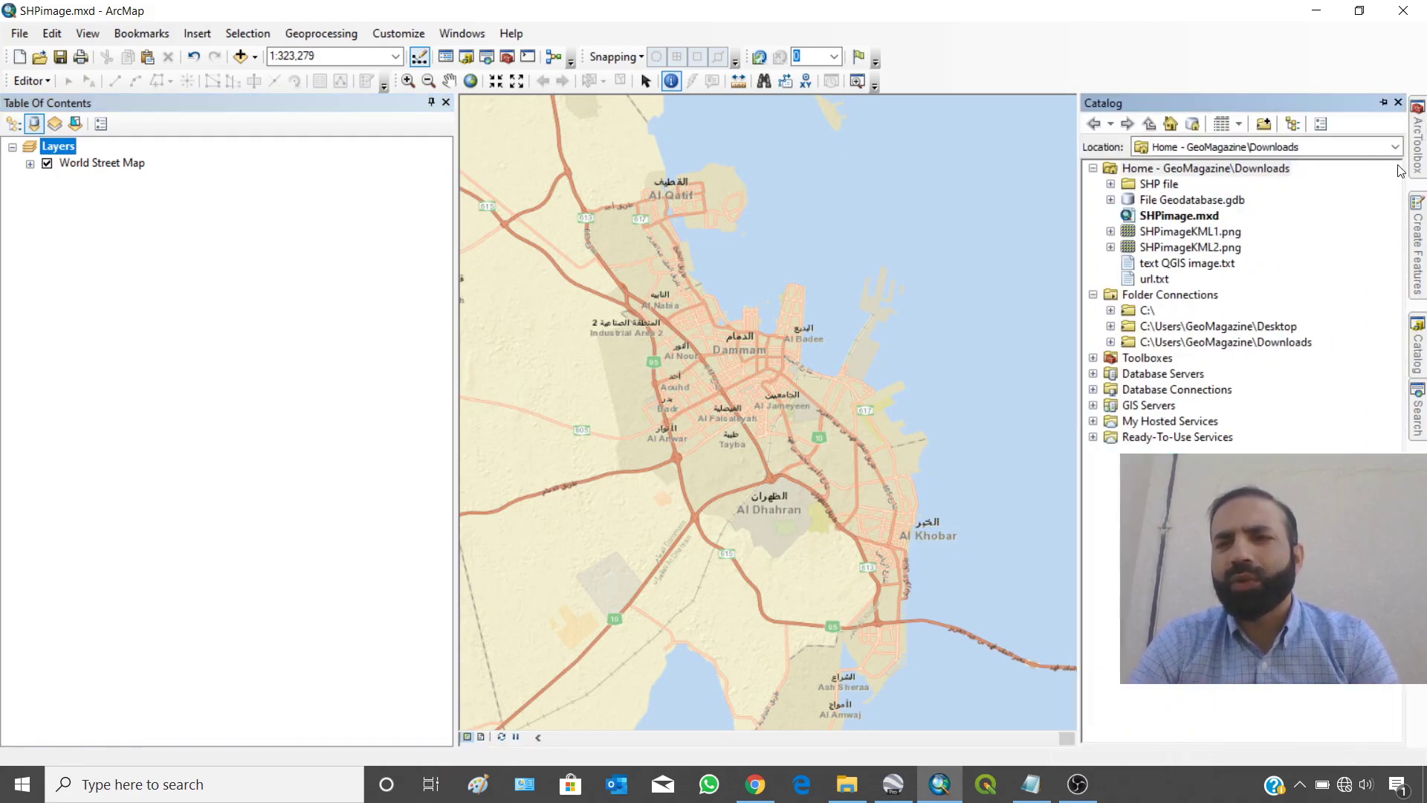
pyautogui.click(1383, 103)
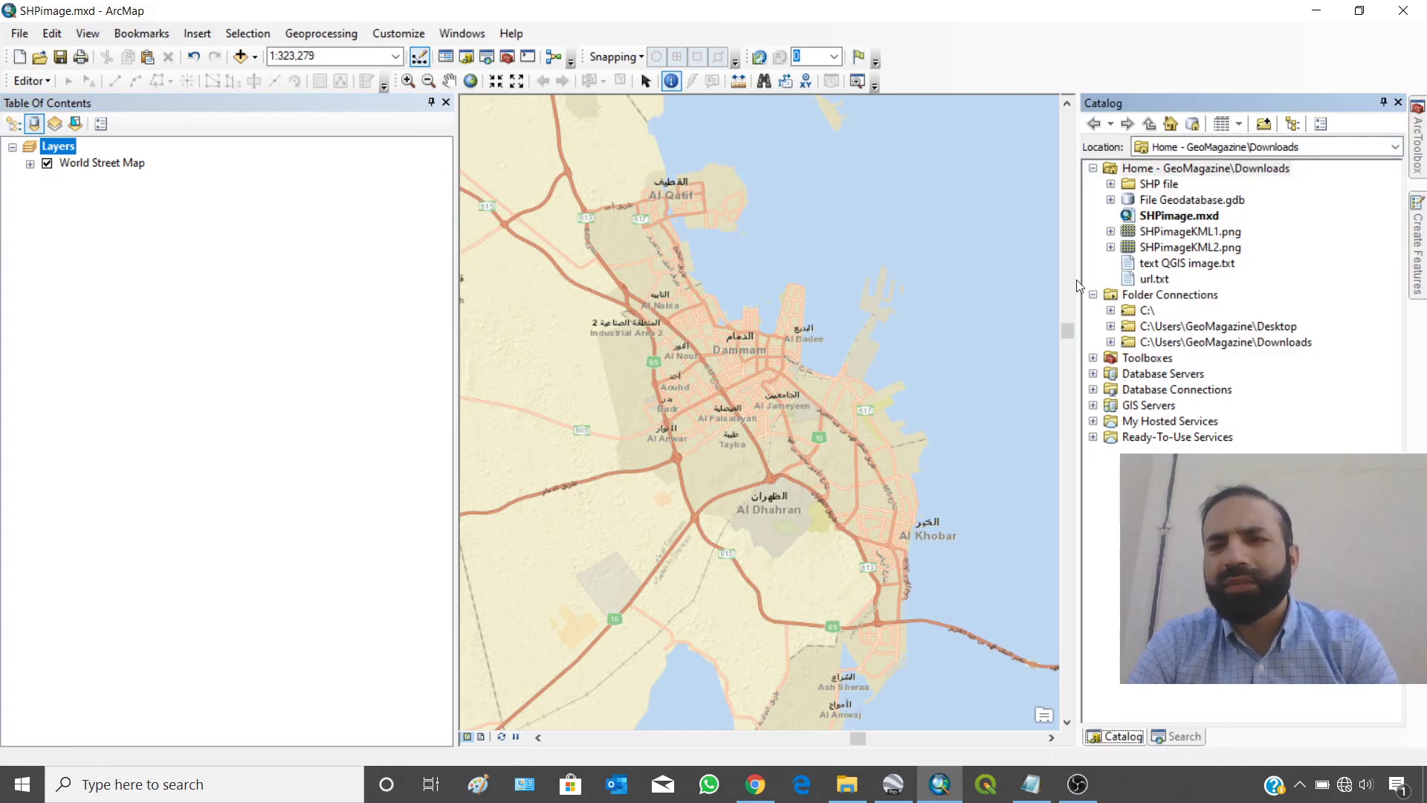
# - Create a new file geodatabase in the home Downloads folder and name it File Geodatabase2.gdb
pyautogui.click(1185, 202)
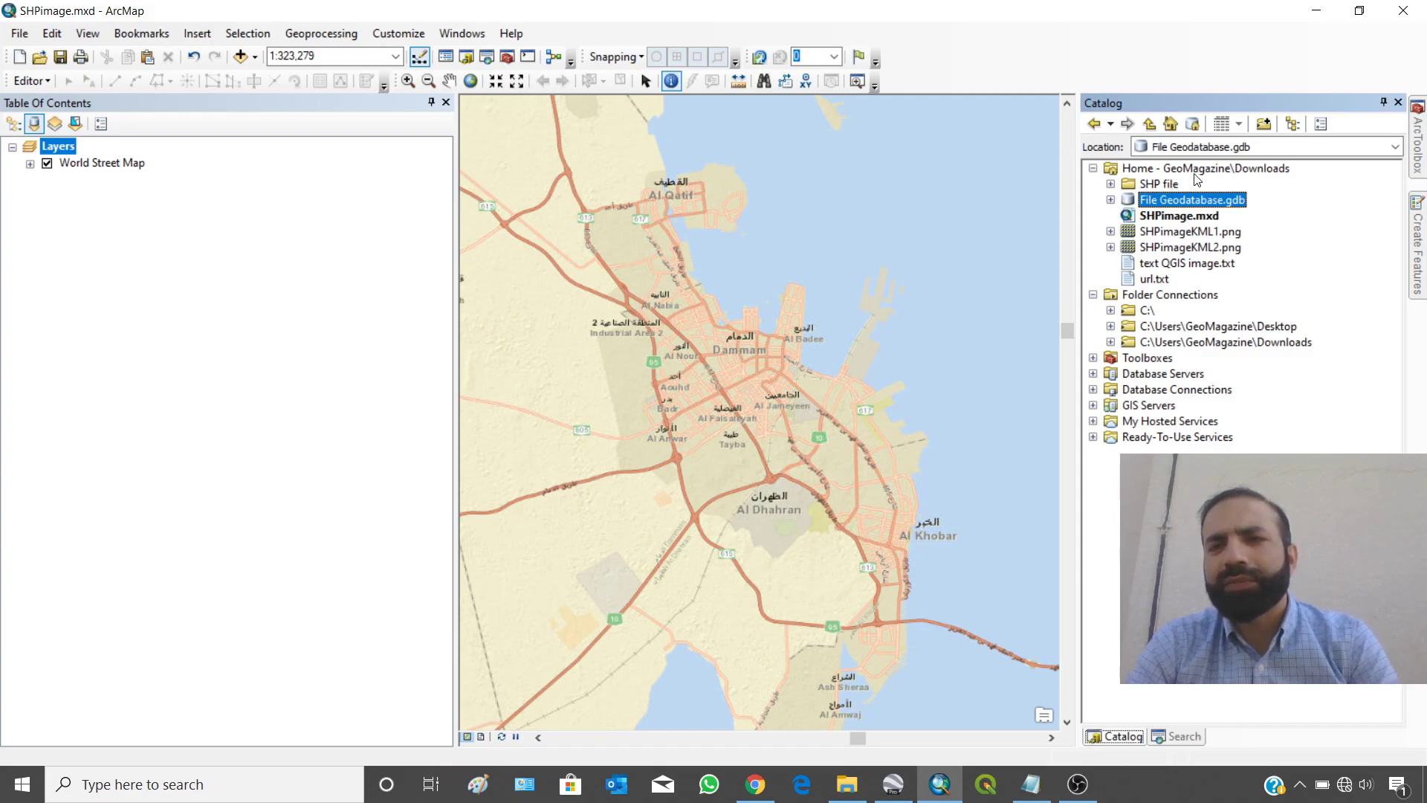
pyautogui.rightClick(1195, 169)
pyautogui.moveTo(1210, 296)
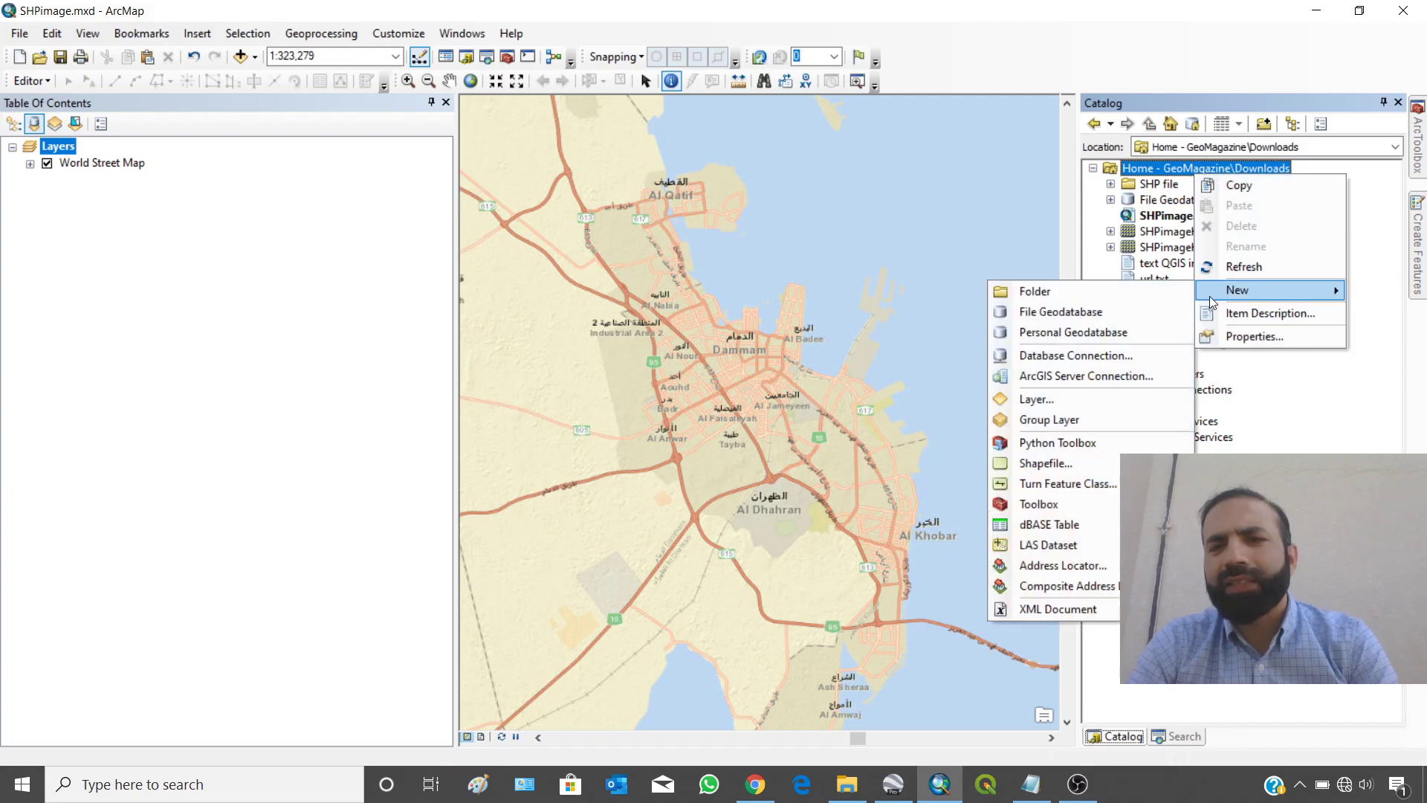
pyautogui.click(1032, 321)
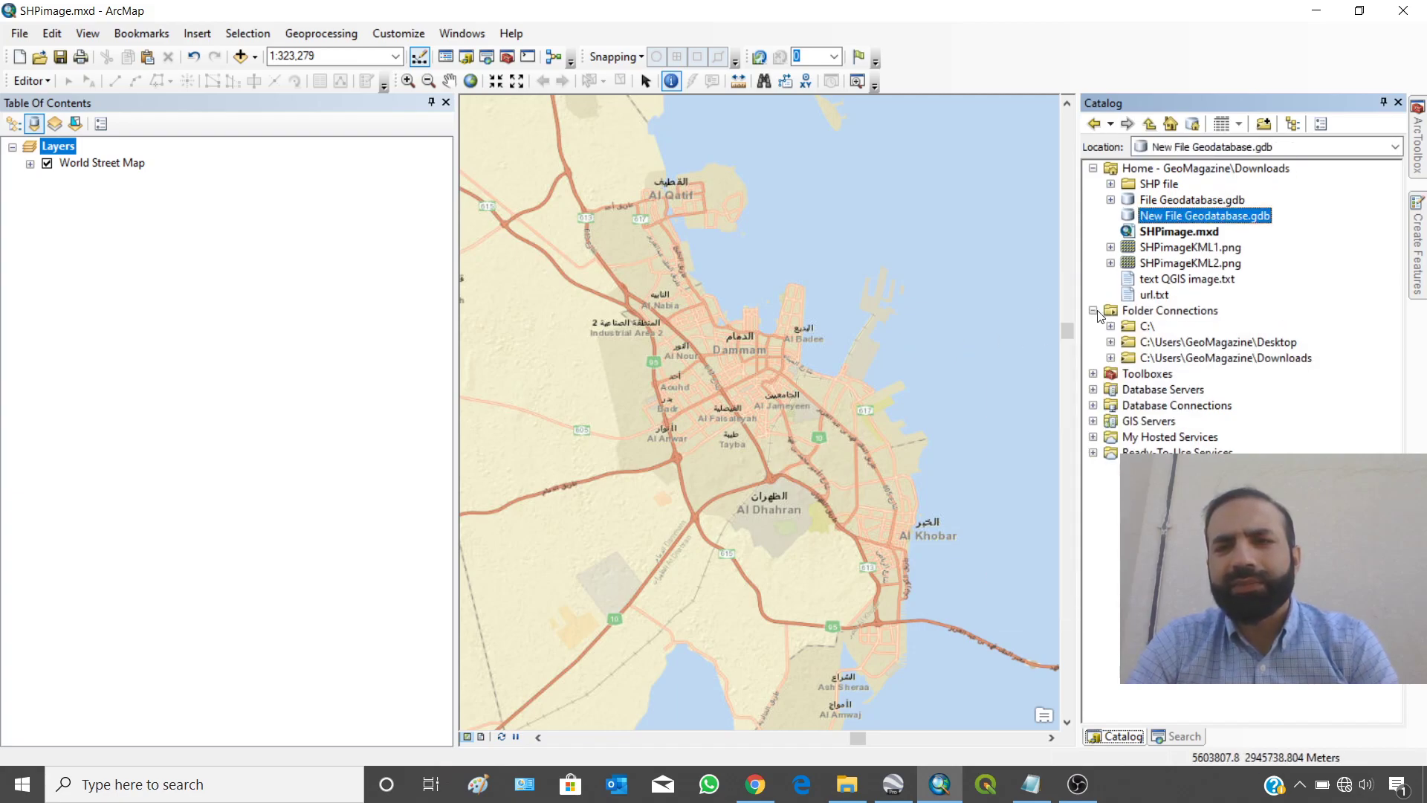
pyautogui.click(1165, 220)
pyautogui.moveTo(1166, 219); pyautogui.dragTo(1104, 226)
pyautogui.press('Delete')
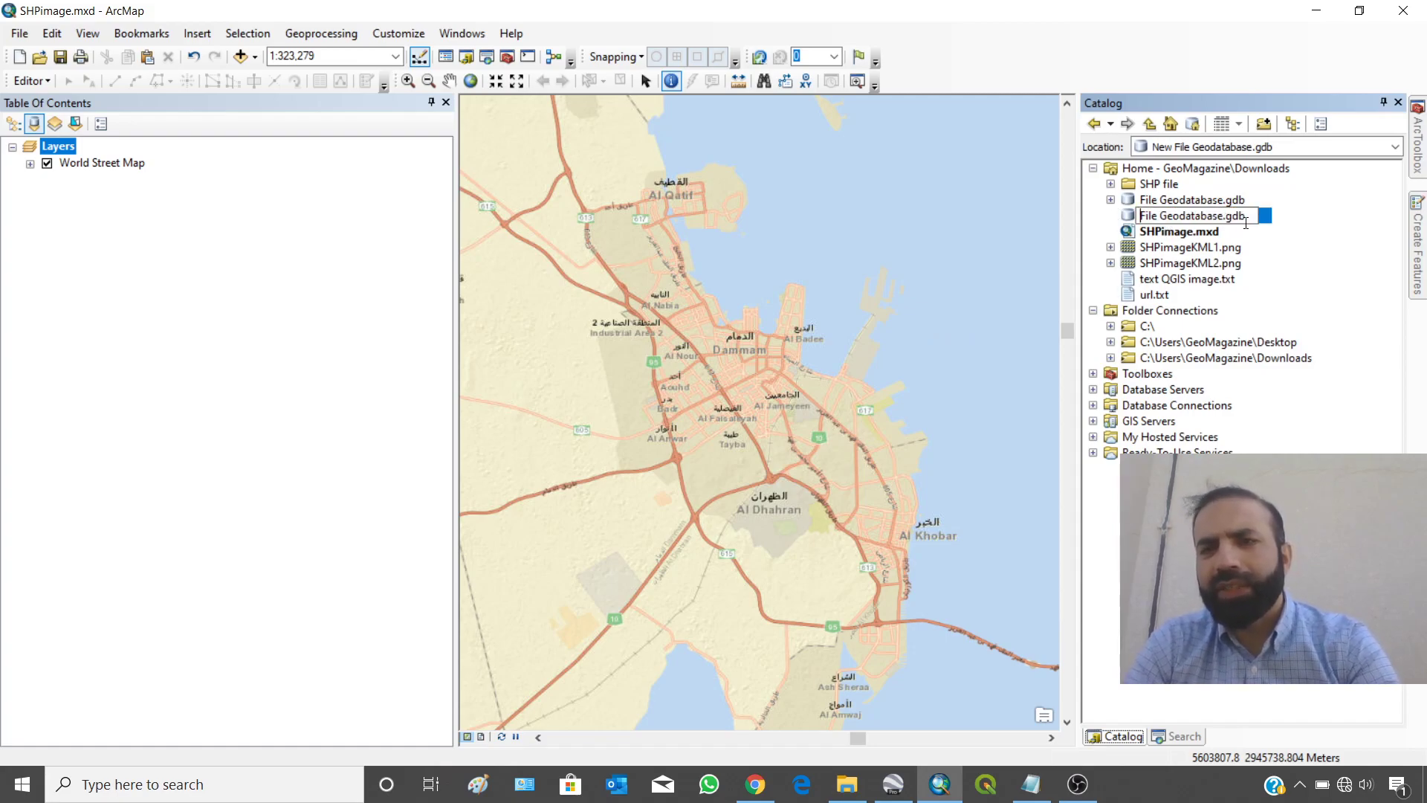
pyautogui.write('2')
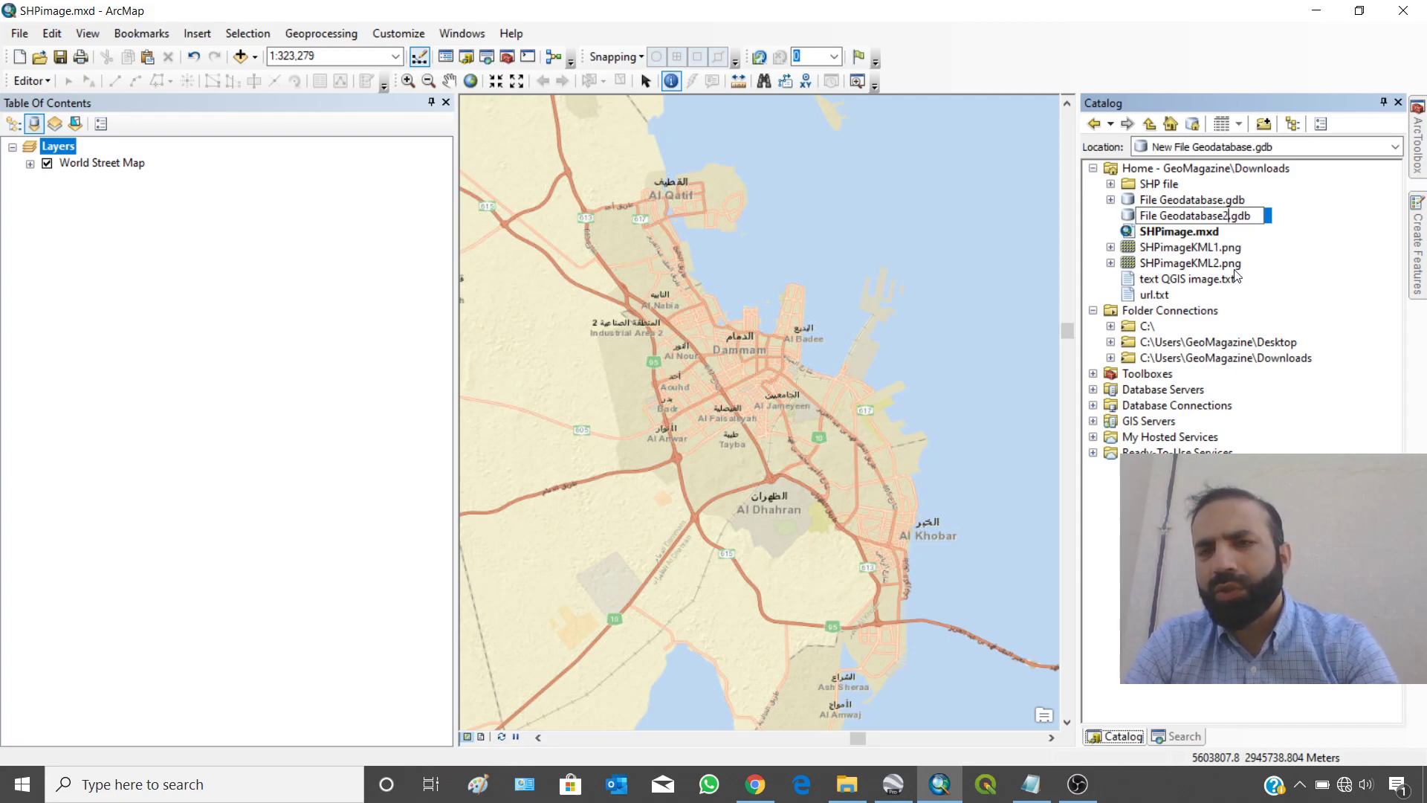
pyautogui.press('Return')
# - Start a new feature class in File Geodatabase2.gdb and name it Points_image_WGS84
pyautogui.rightClick(1200, 217)
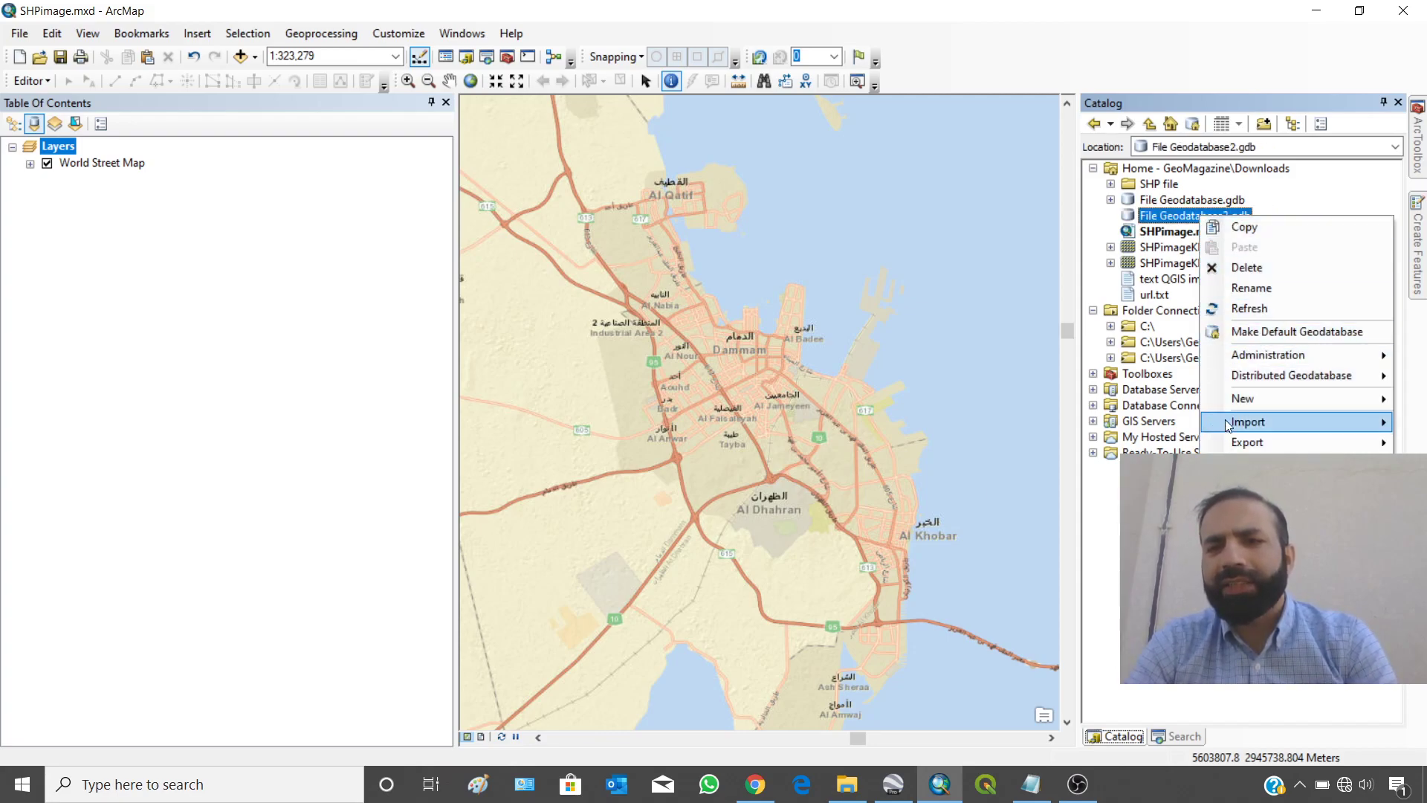
pyautogui.moveTo(1225, 398)
pyautogui.click(1127, 421)
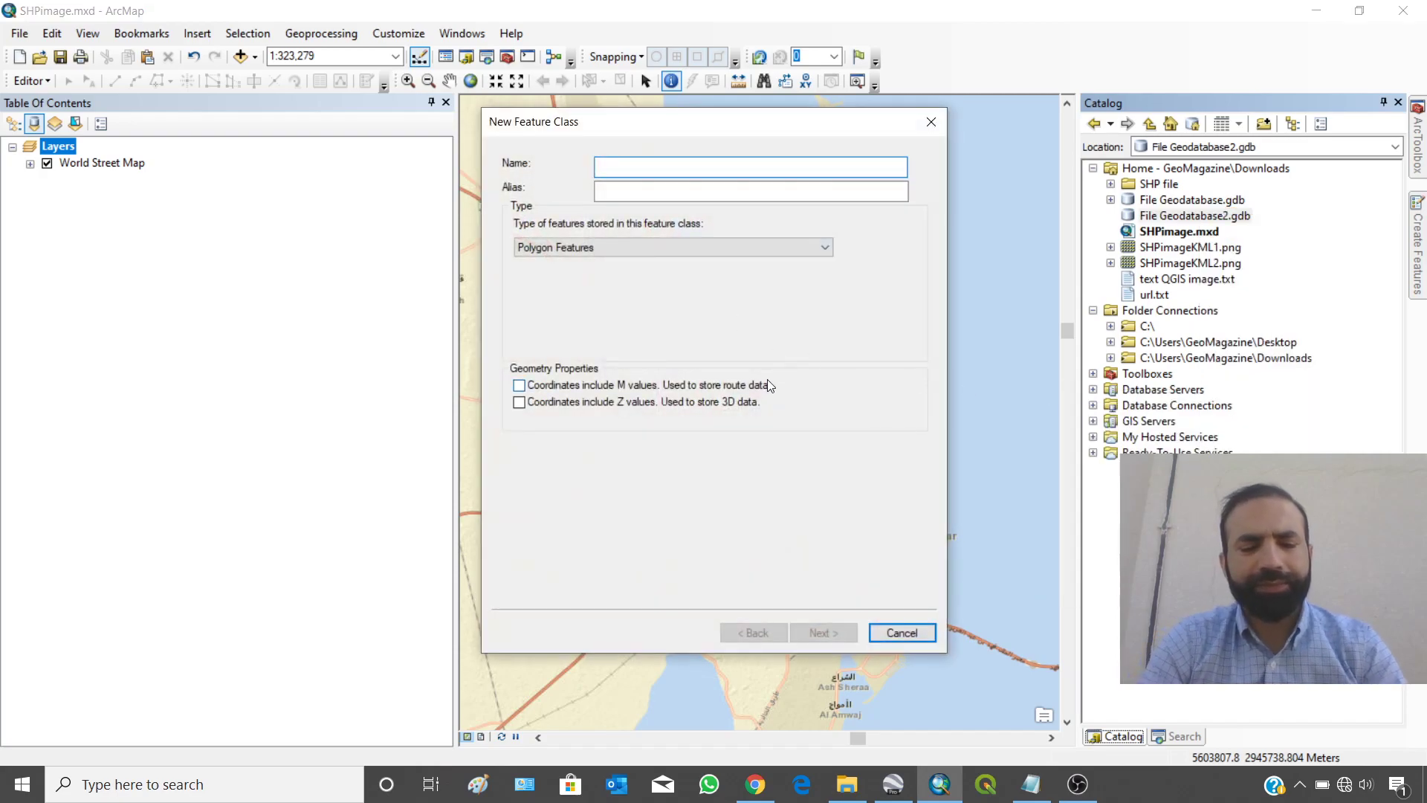
pyautogui.write('Point')
pyautogui.write('_')
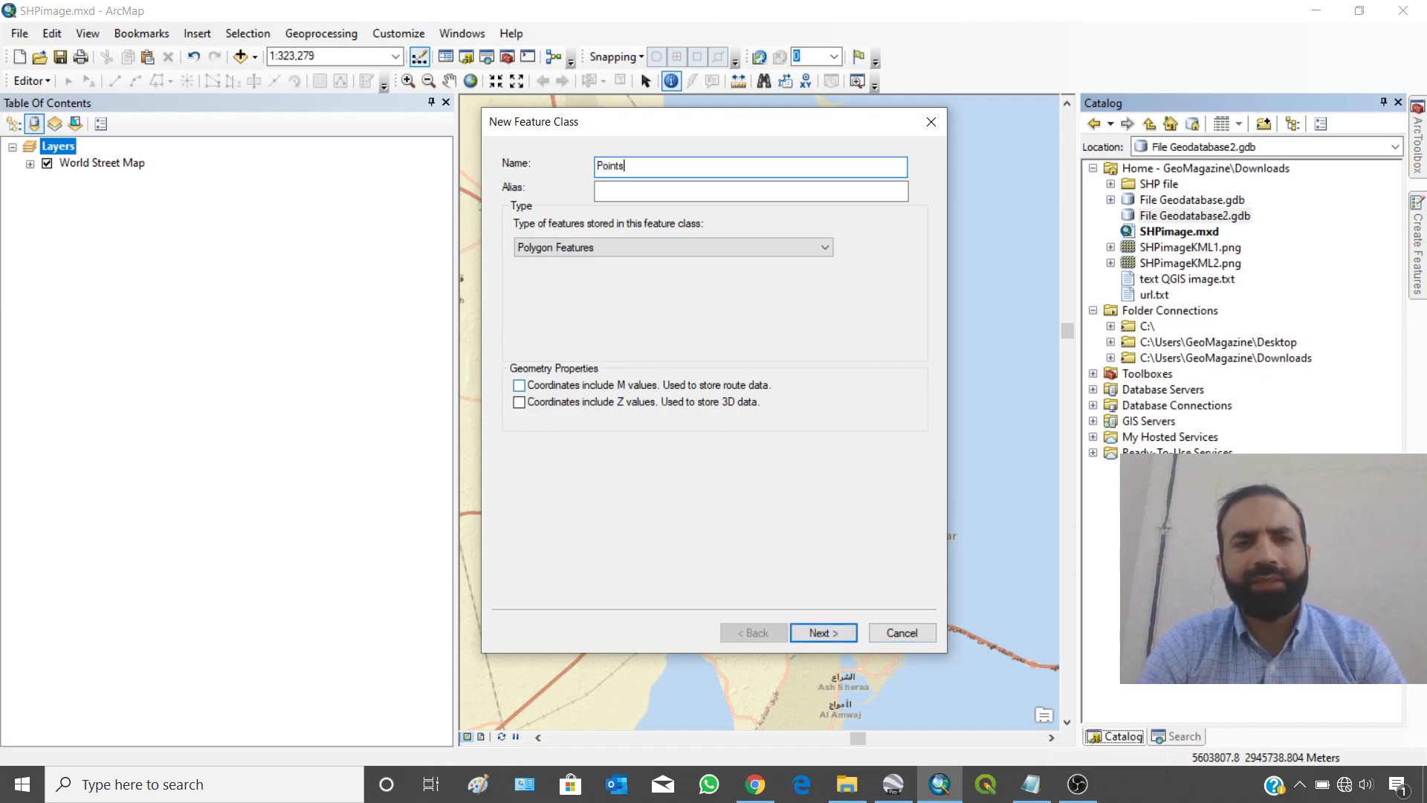
pyautogui.write('_image_')
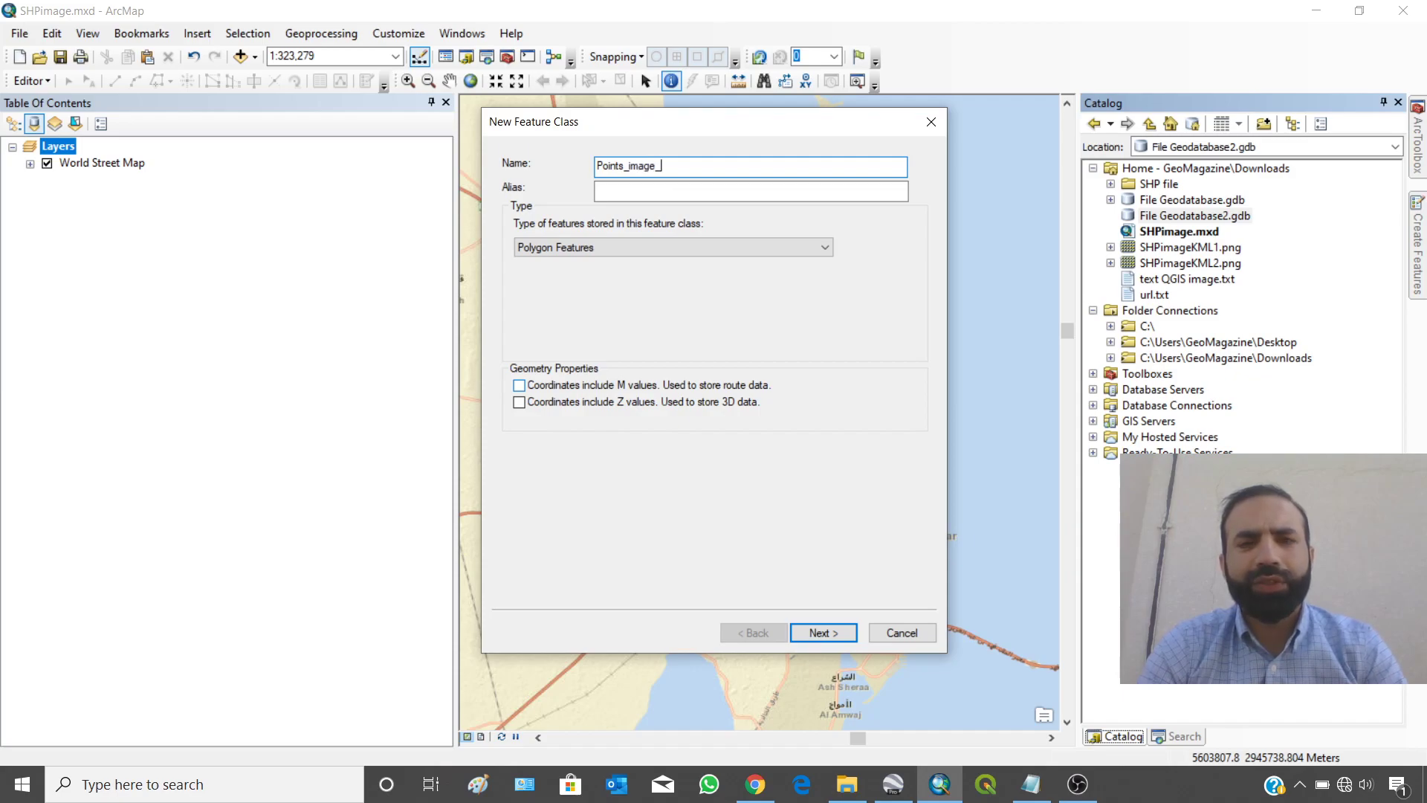
pyautogui.write('WGS84')
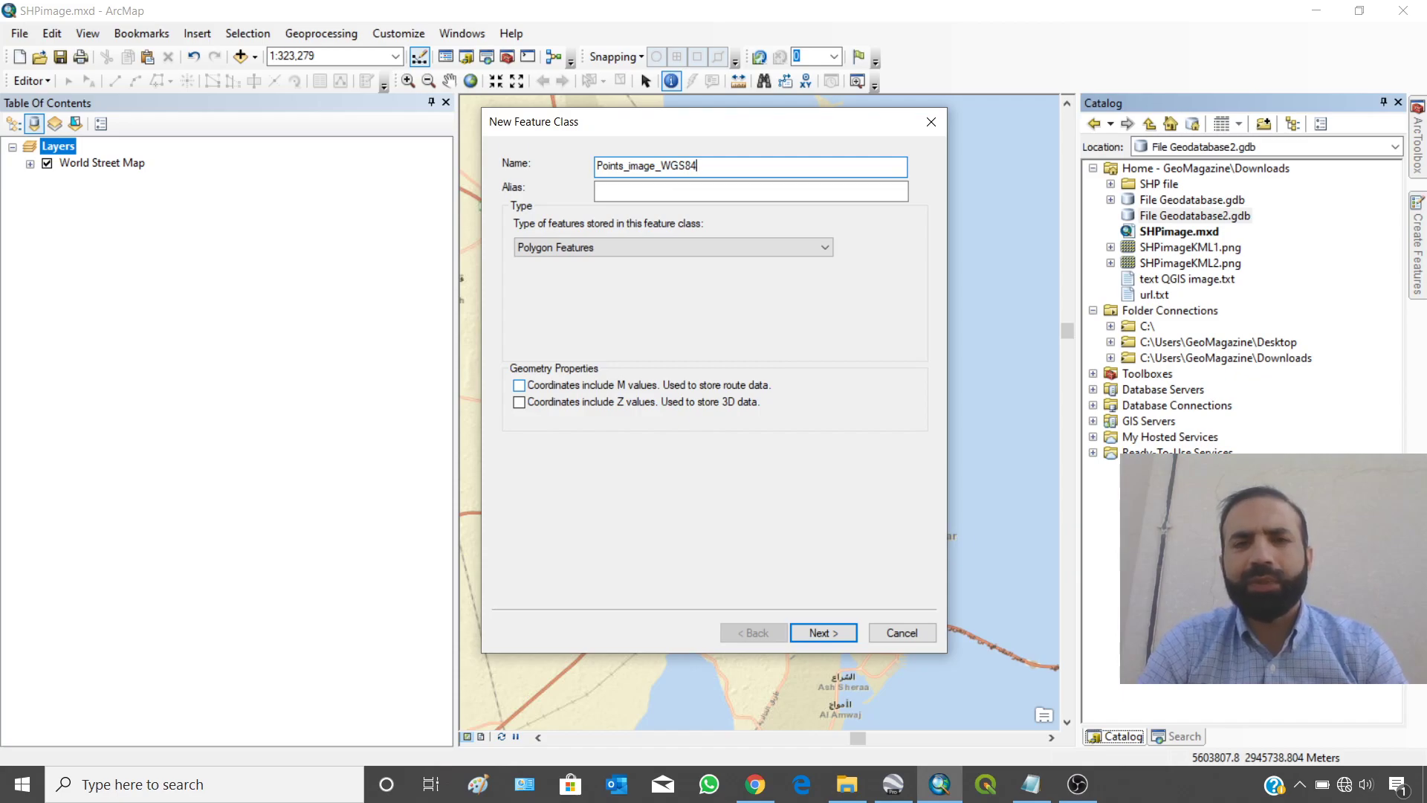
# - Copy the feature class name into its alias and set the feature type to Point Features
pyautogui.moveTo(699, 165); pyautogui.dragTo(576, 162)
pyautogui.rightClick(647, 170)
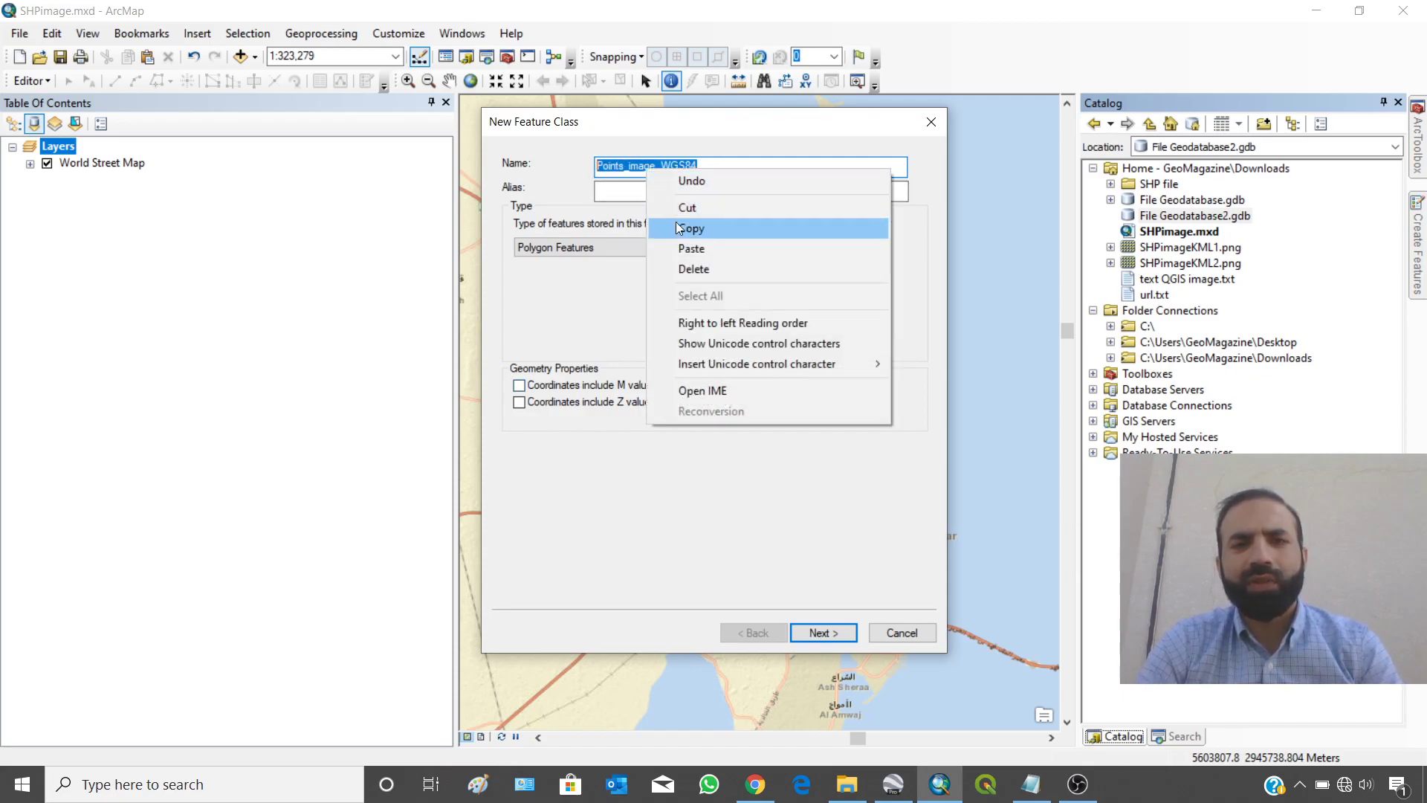
pyautogui.click(676, 227)
pyautogui.click(670, 185)
pyautogui.rightClick(670, 183)
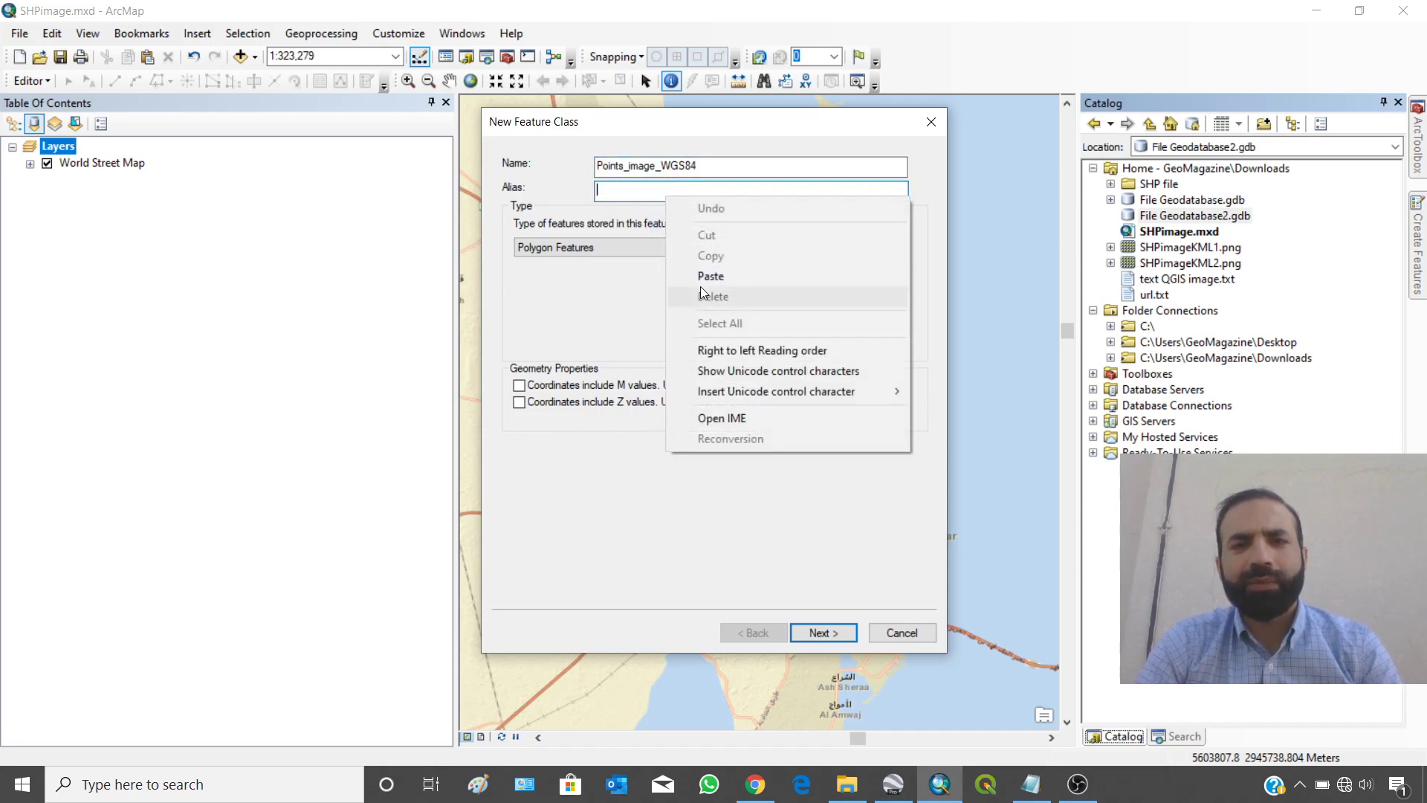
pyautogui.click(702, 278)
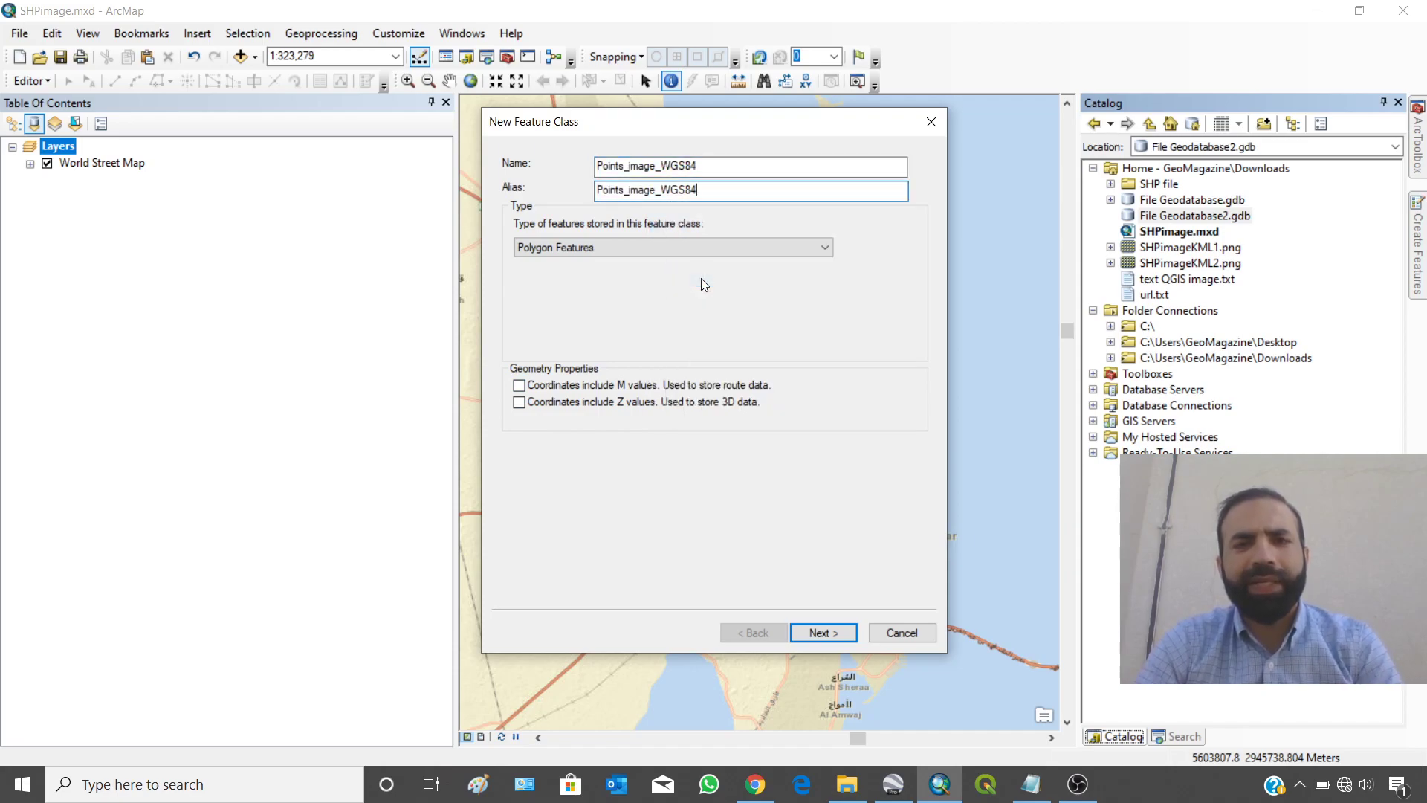
pyautogui.click(565, 247)
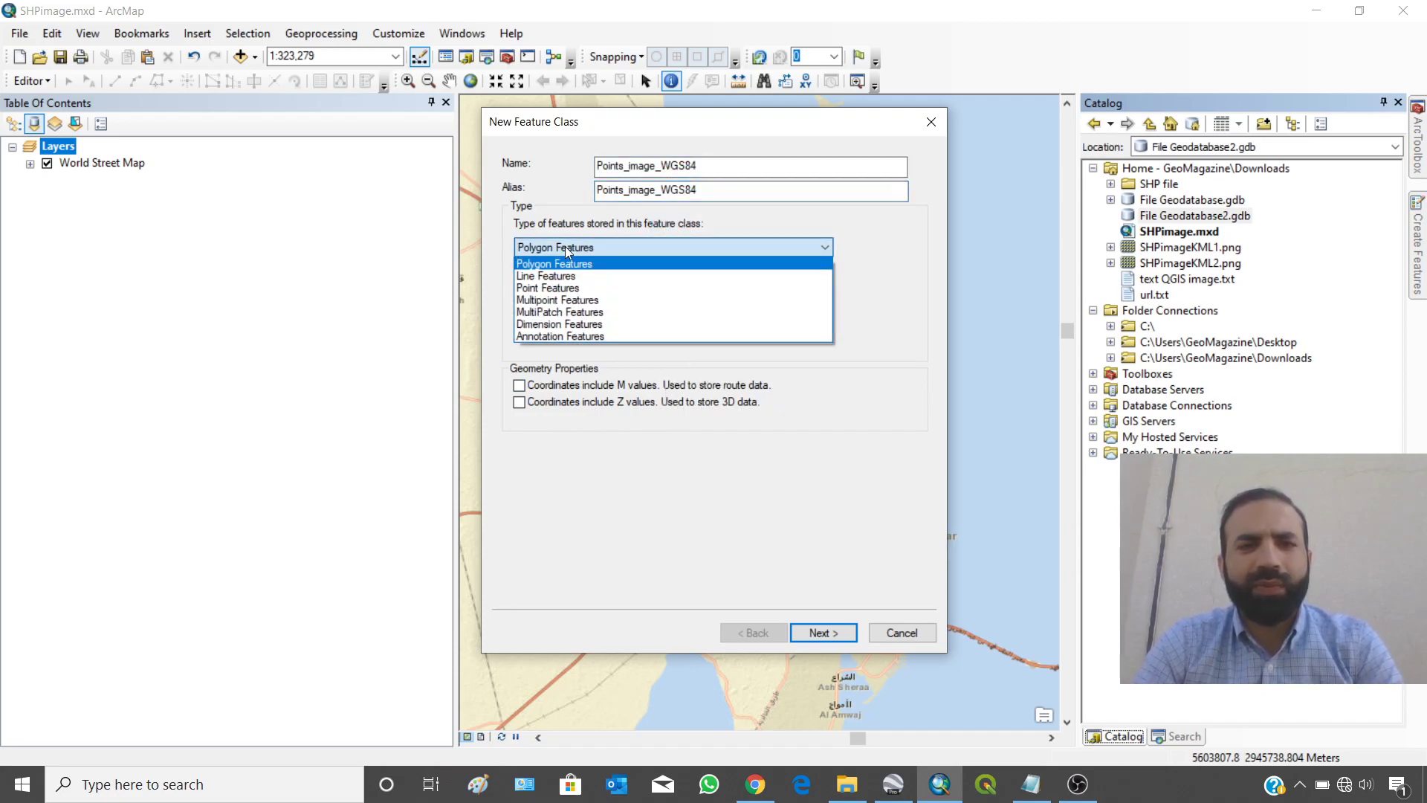
pyautogui.click(541, 288)
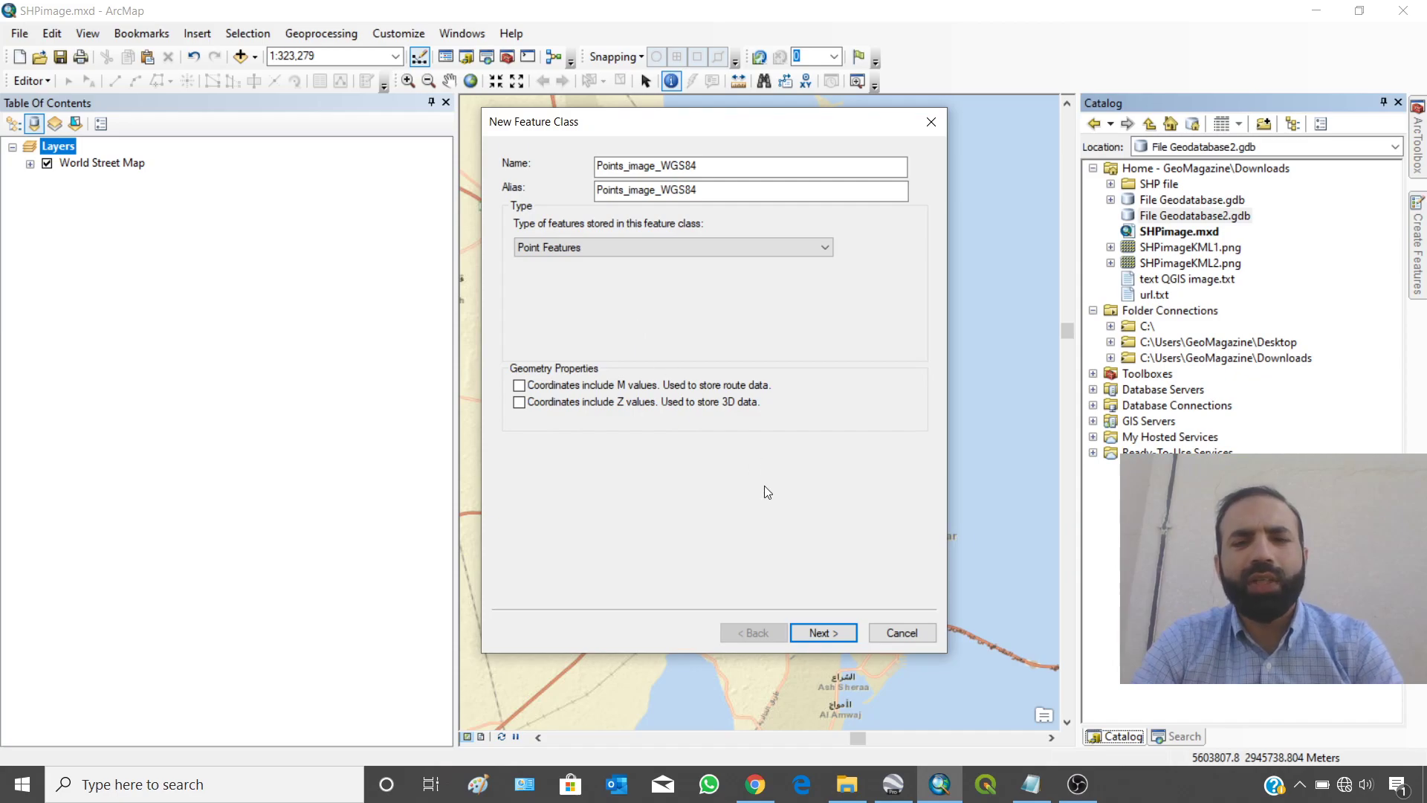
pyautogui.click(822, 632)
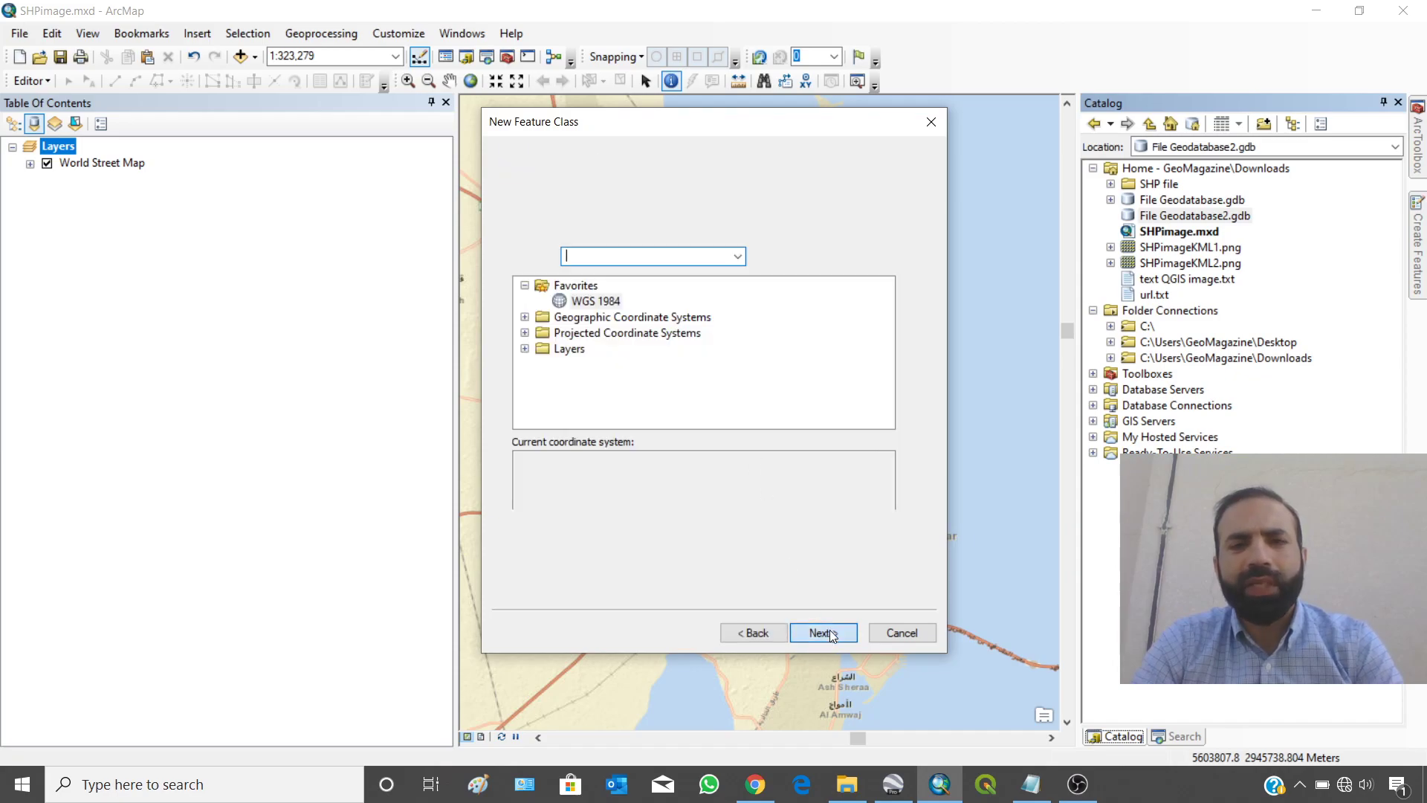
# - Assign the World geographic coordinate system WGS 1984 and accept the default XY tolerance and storage configuration
pyautogui.click(594, 301)
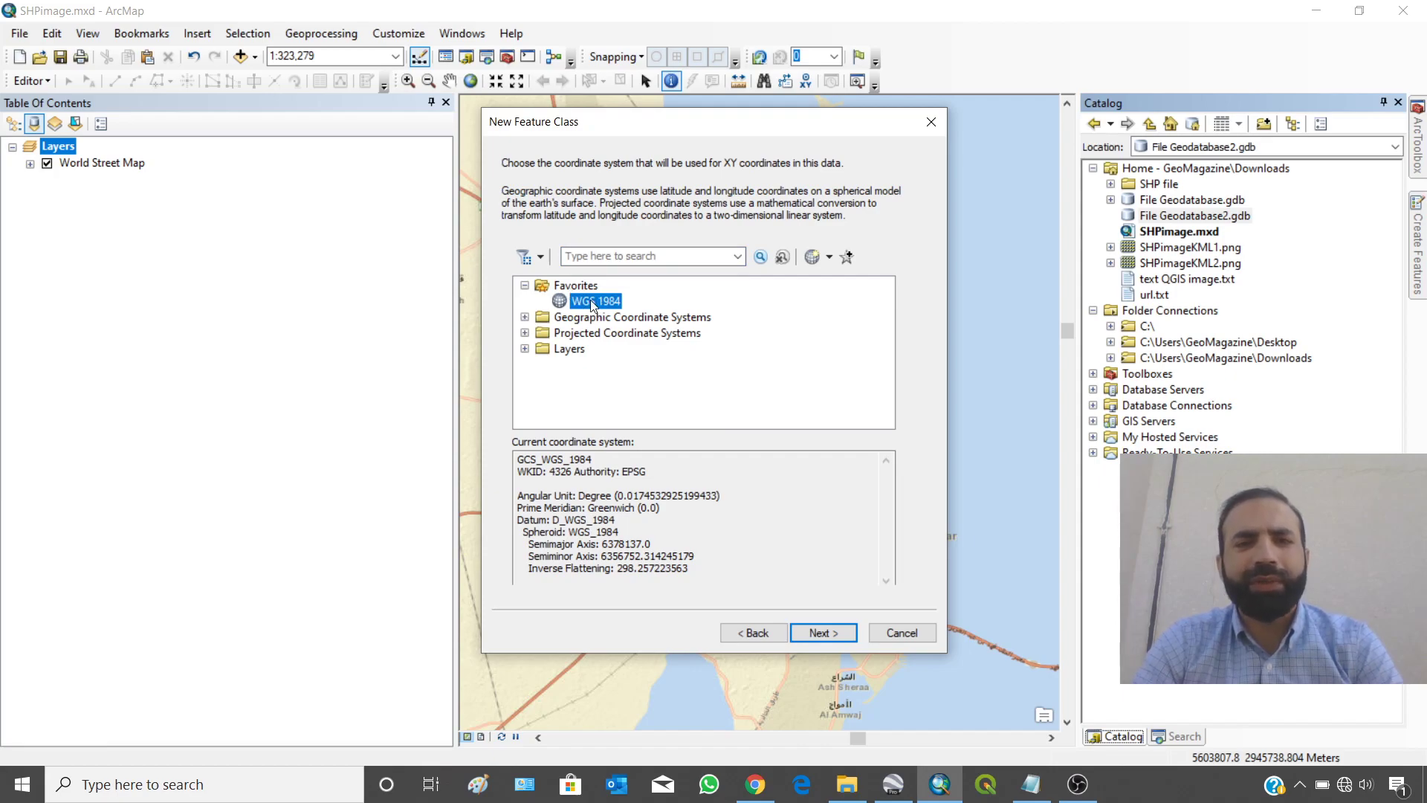
pyautogui.click(525, 318)
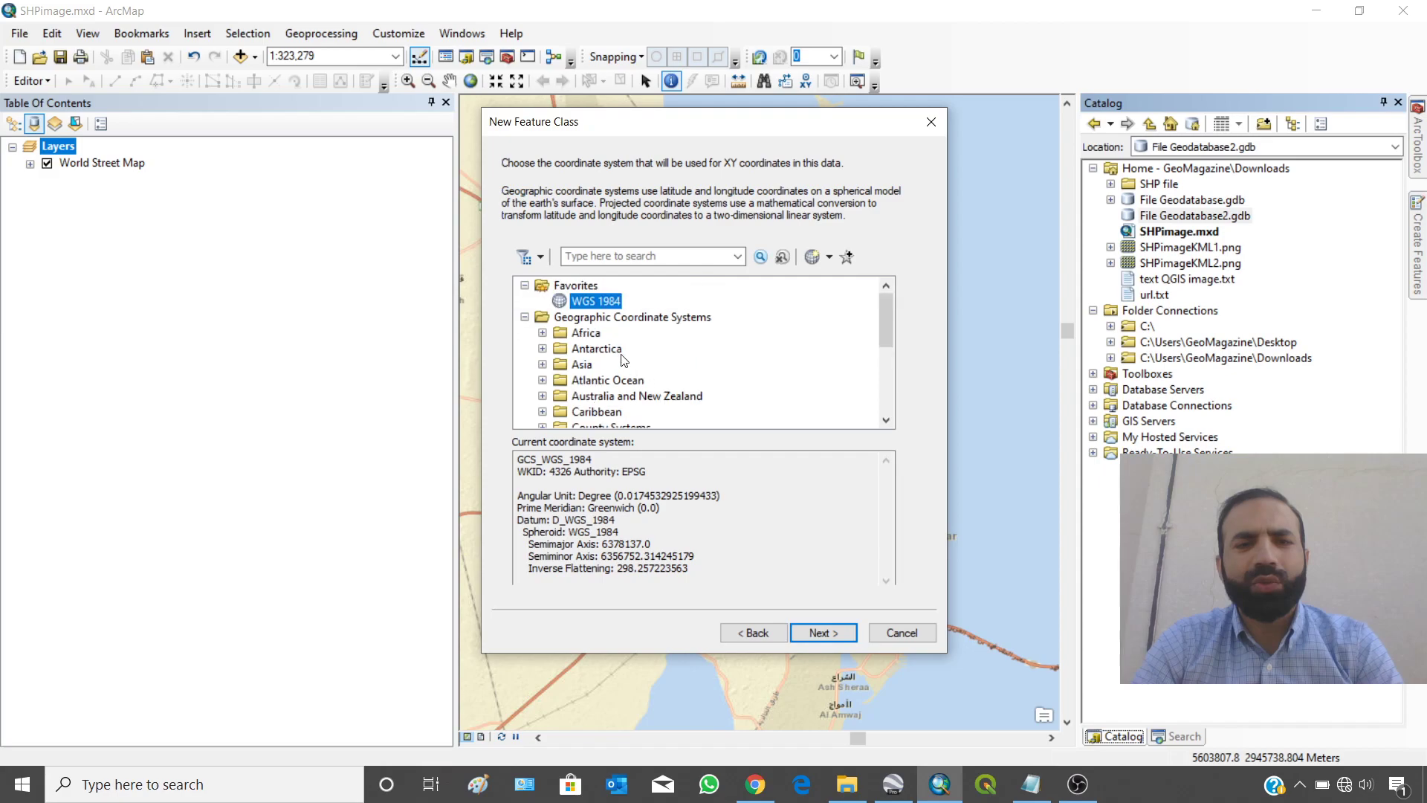
pyautogui.click(593, 321)
pyautogui.scroll(-4, 632, 408)
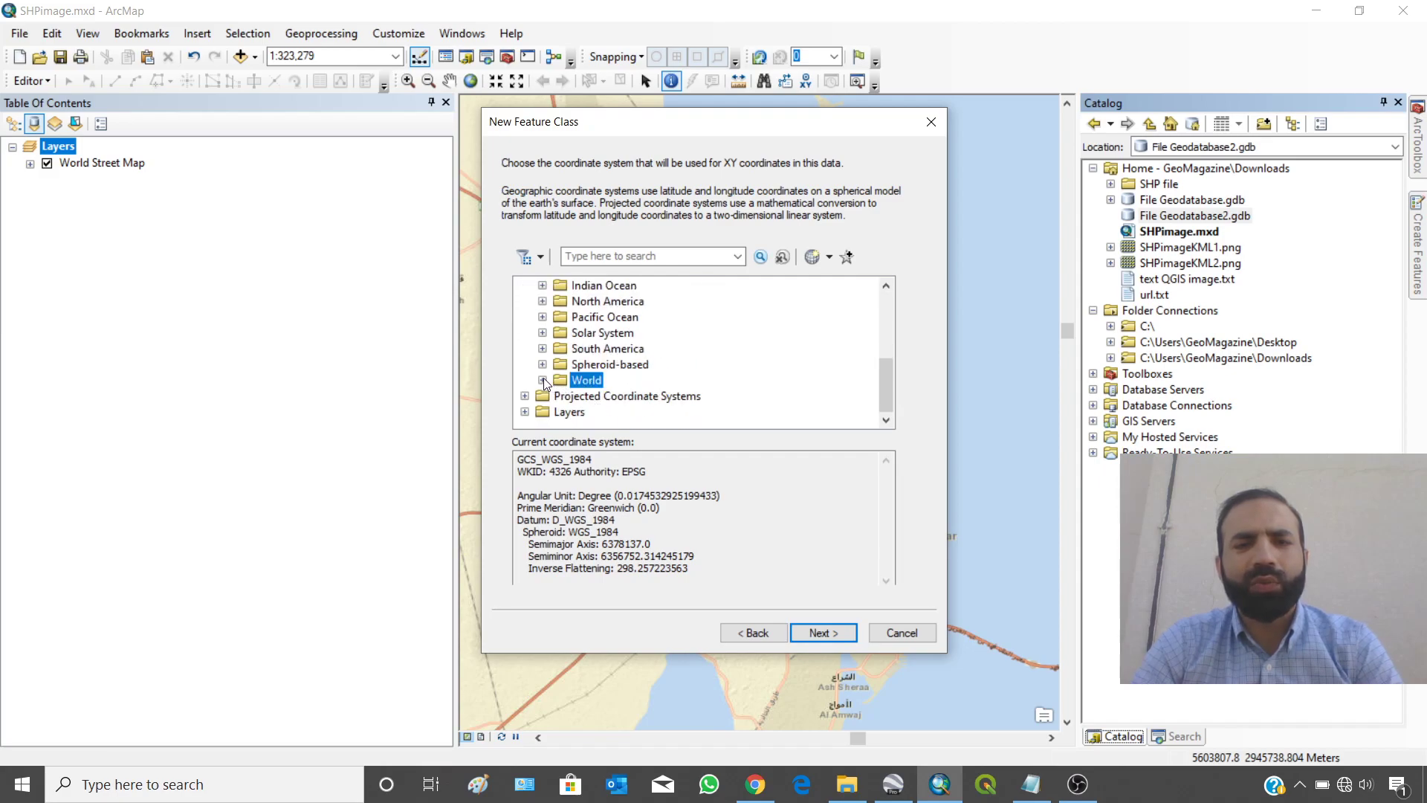
pyautogui.click(543, 380)
pyautogui.scroll(-8, 688, 379)
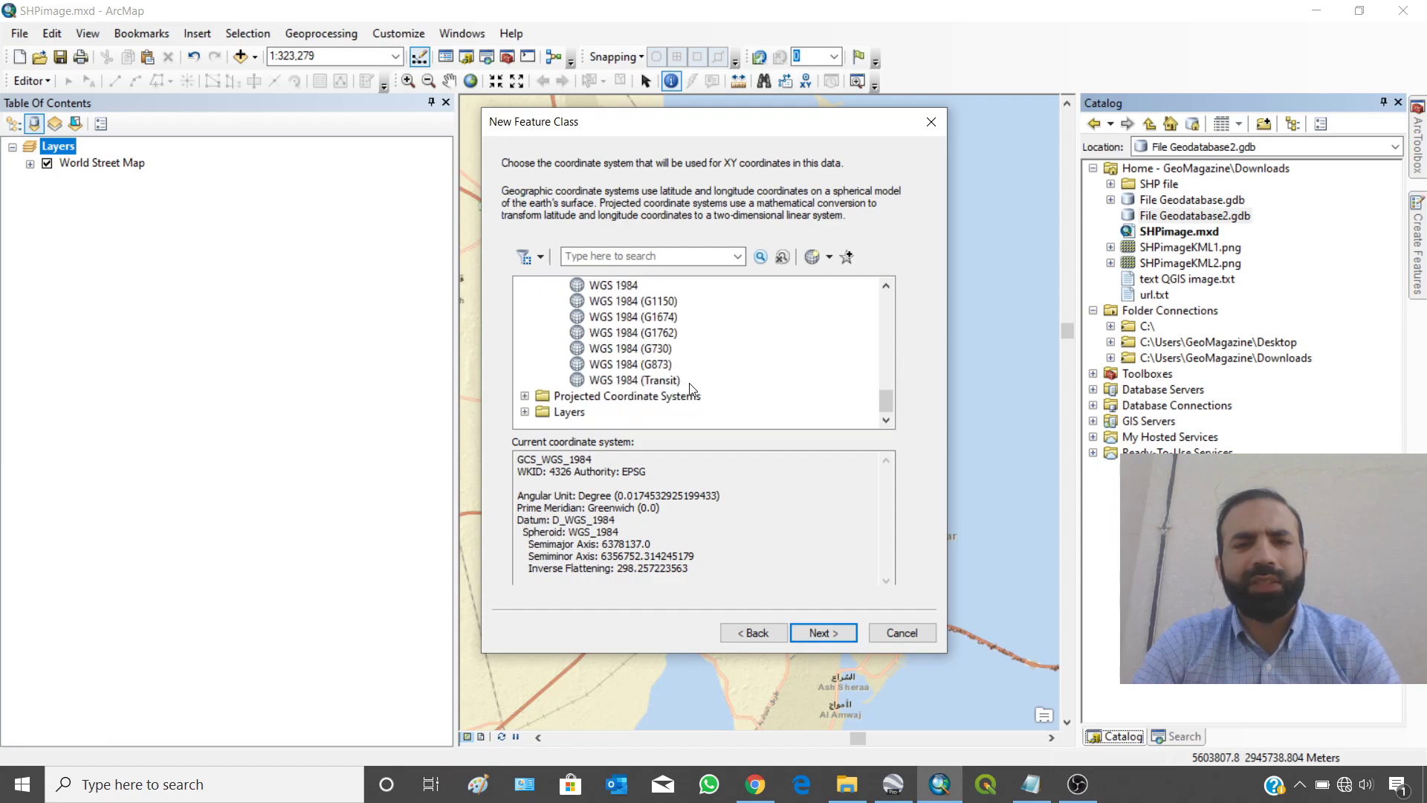
pyautogui.scroll(1, 690, 382)
pyautogui.click(621, 336)
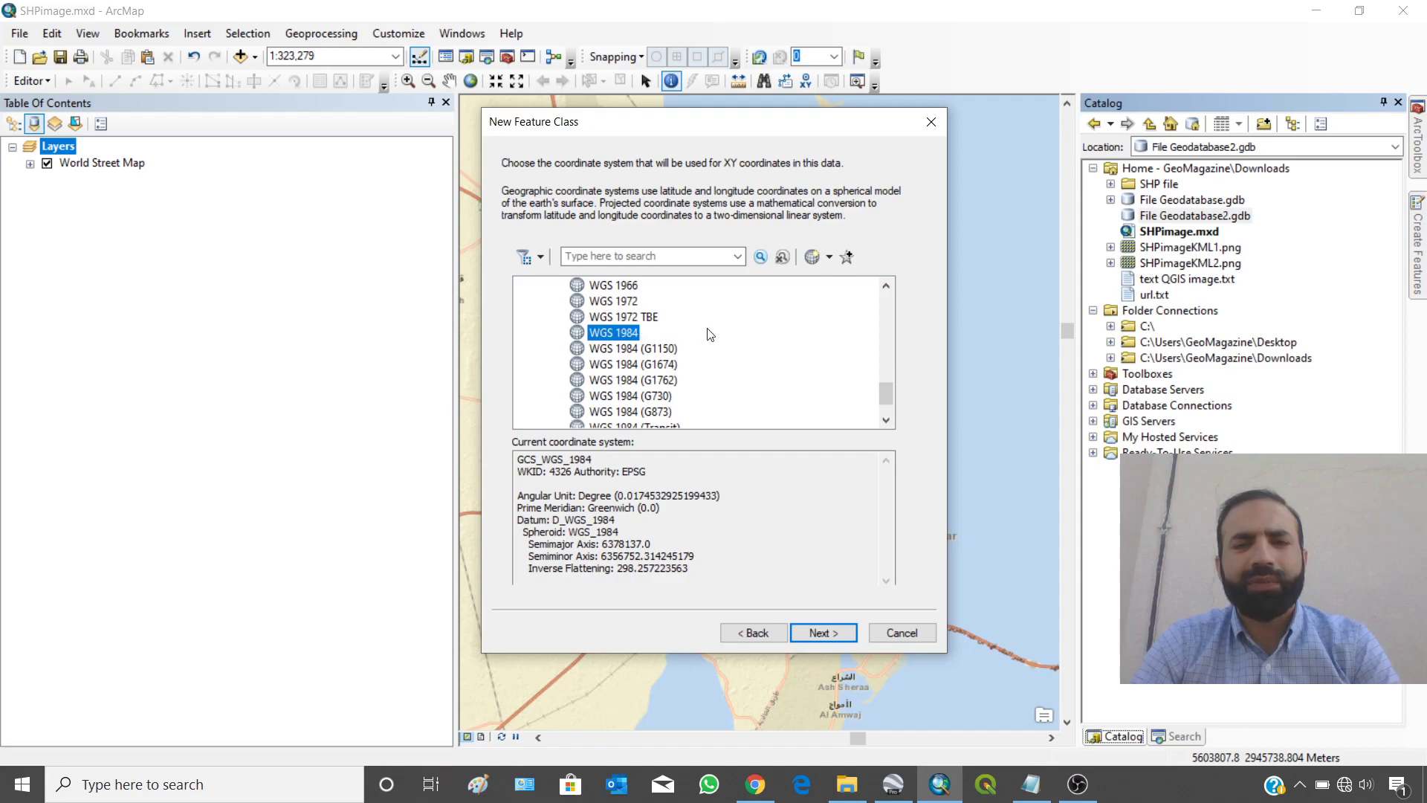
pyautogui.click(811, 631)
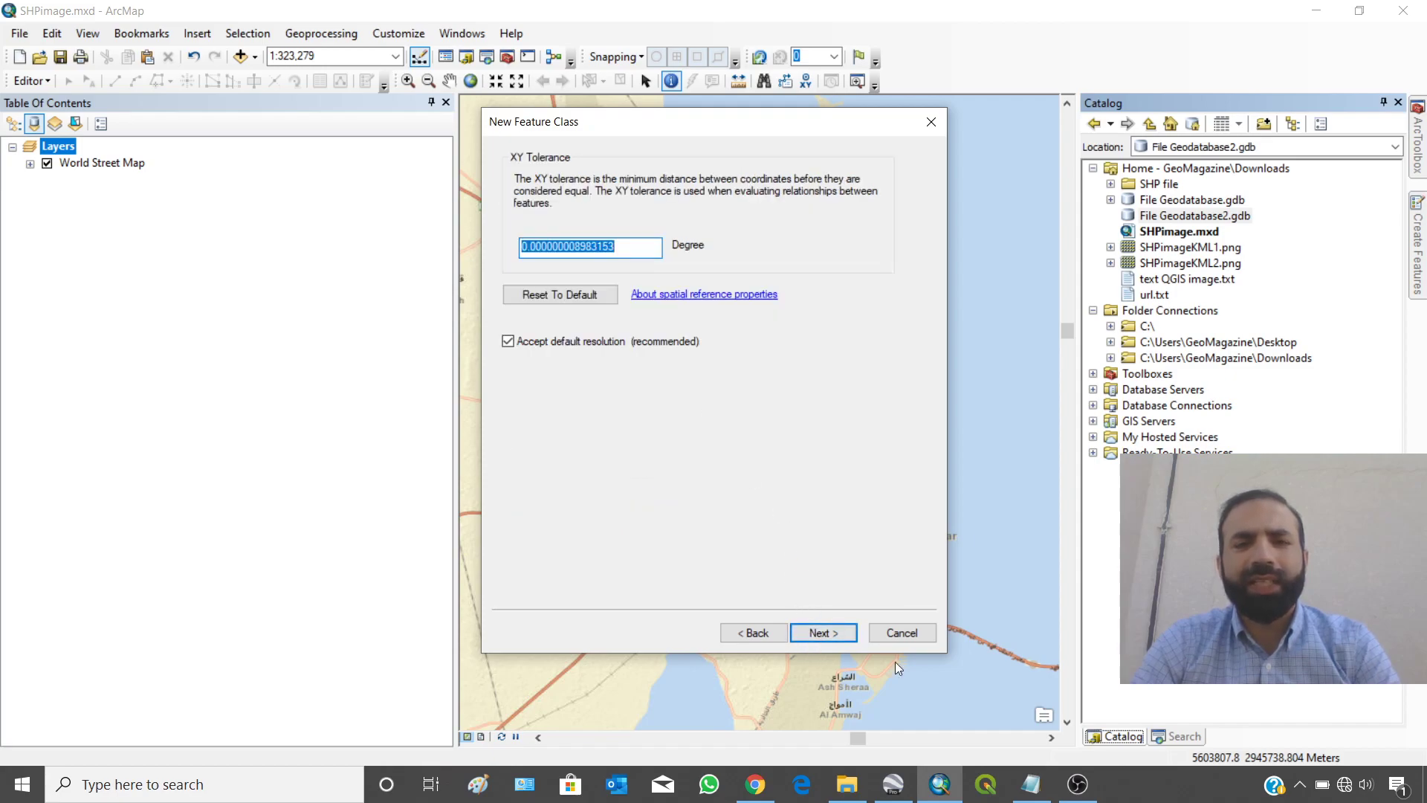
pyautogui.click(828, 635)
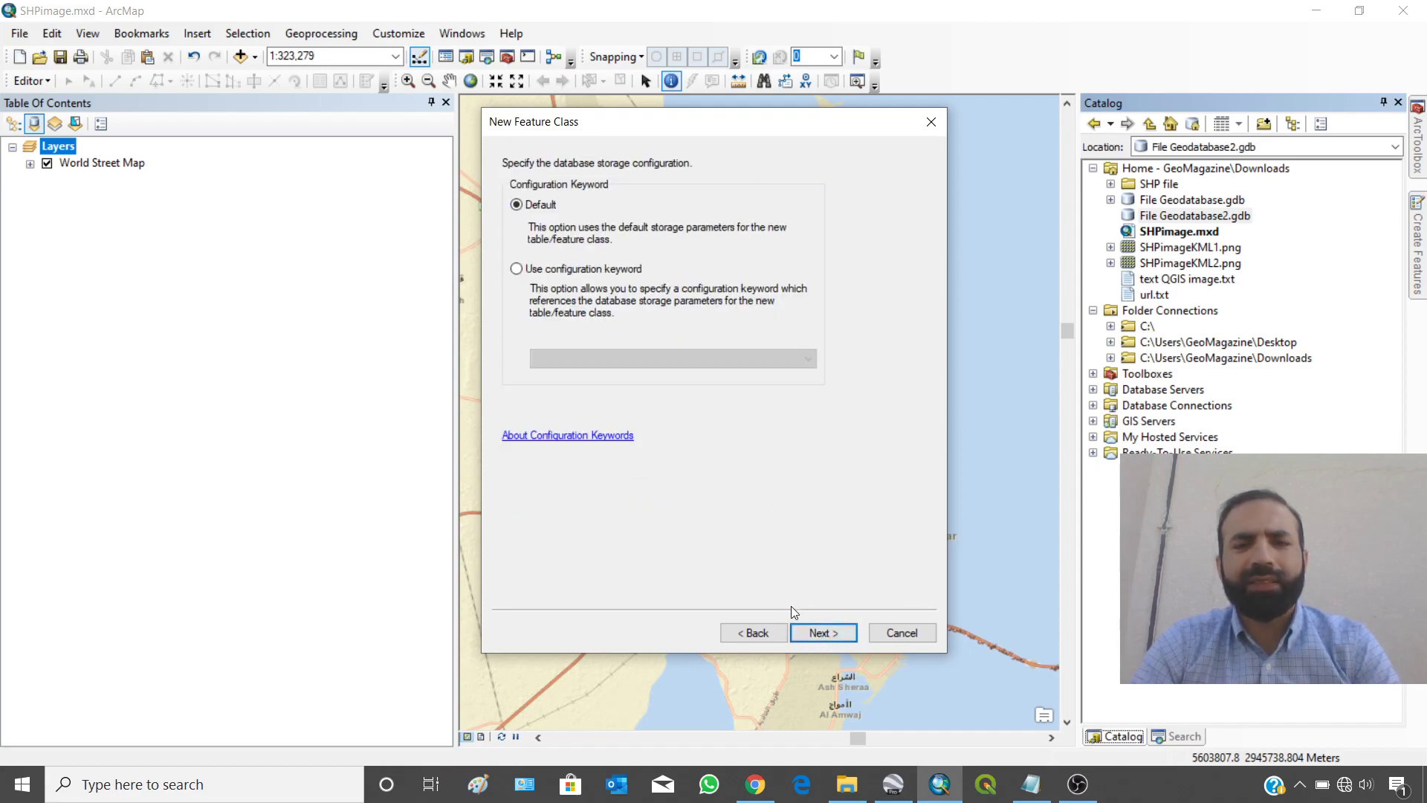
pyautogui.click(819, 634)
# - Add a field called Name with the Text data type to the new feature class
pyautogui.click(556, 215)
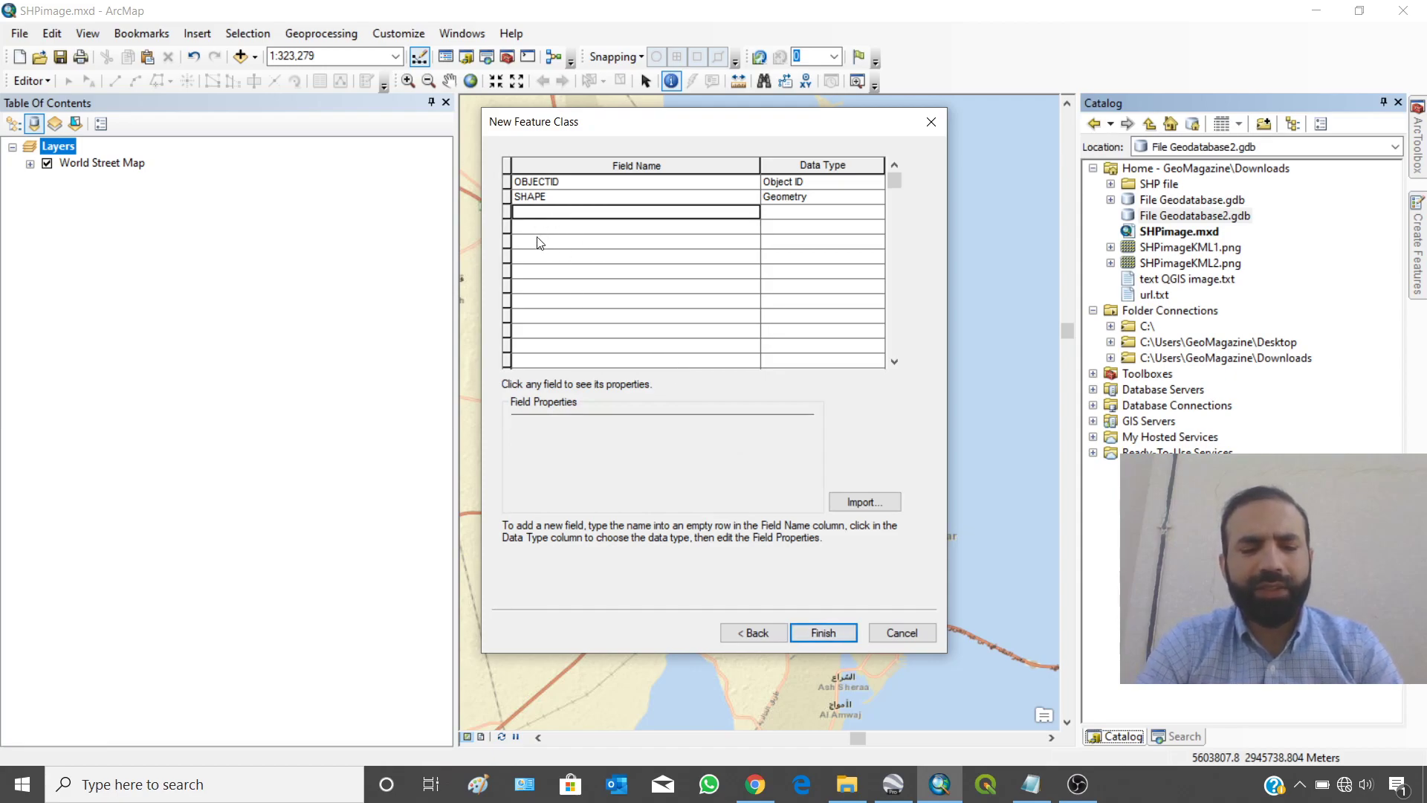
pyautogui.write('Name')
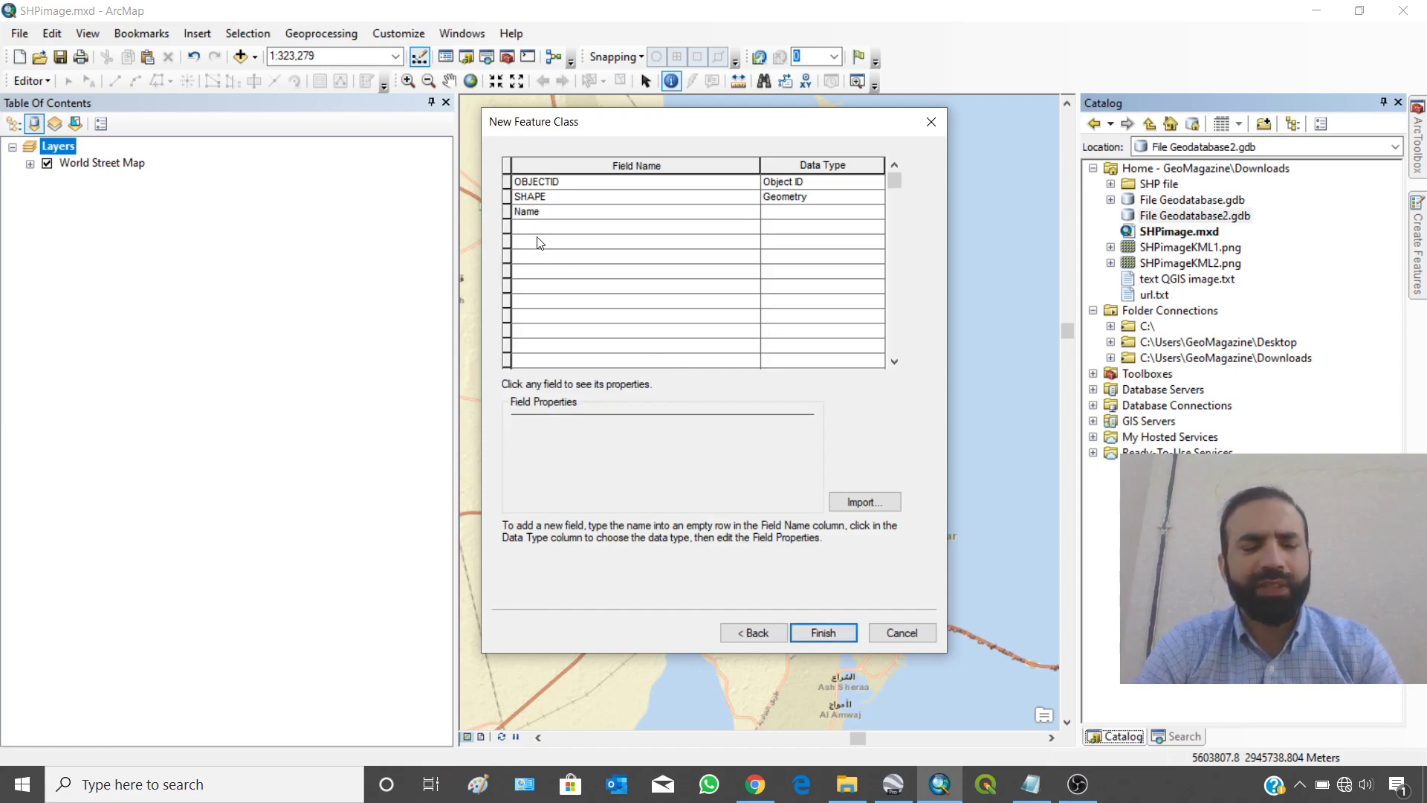
pyautogui.press('Tab')
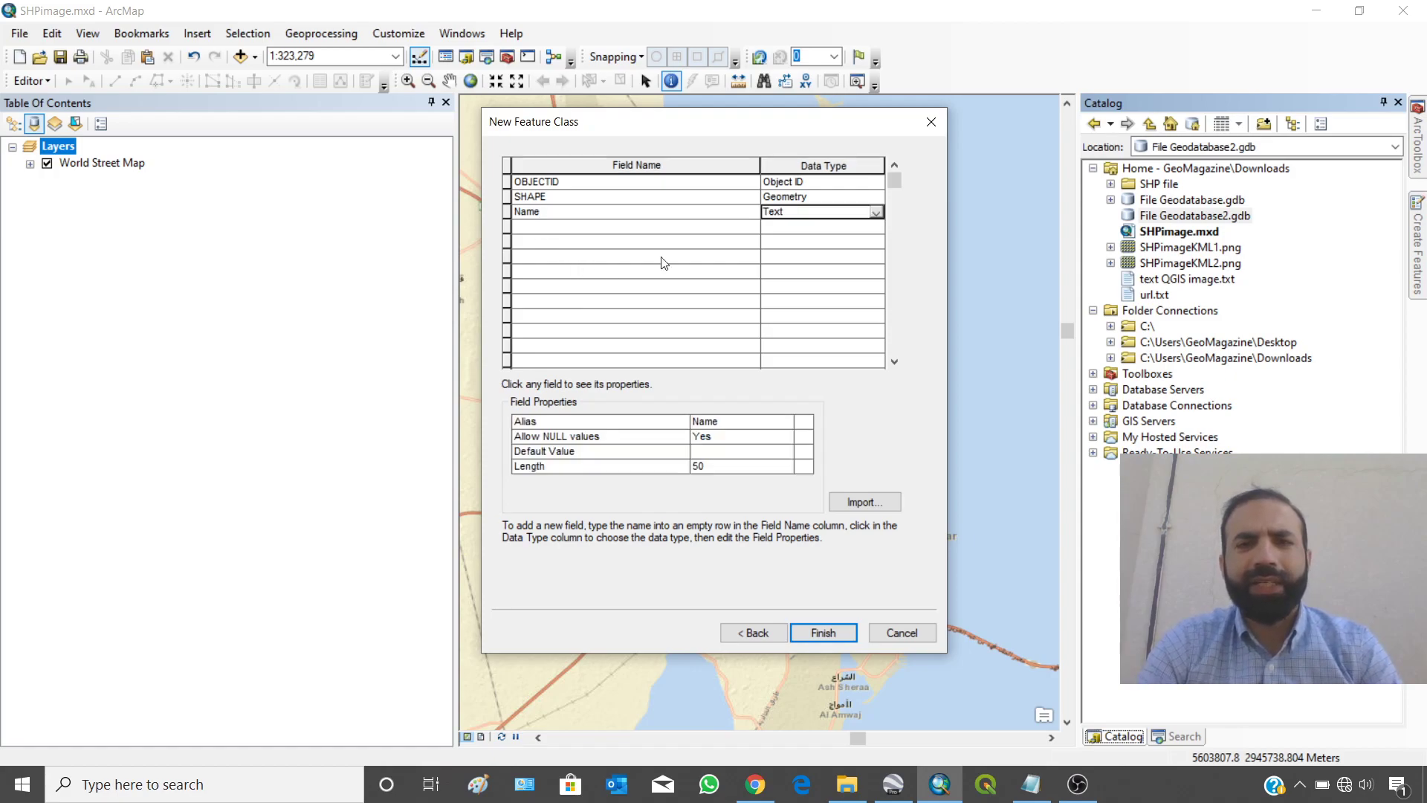
# - Add a Picture field with the Raster data type, finish the feature class and select it in File Geodatabase2.gdb
pyautogui.click(708, 227)
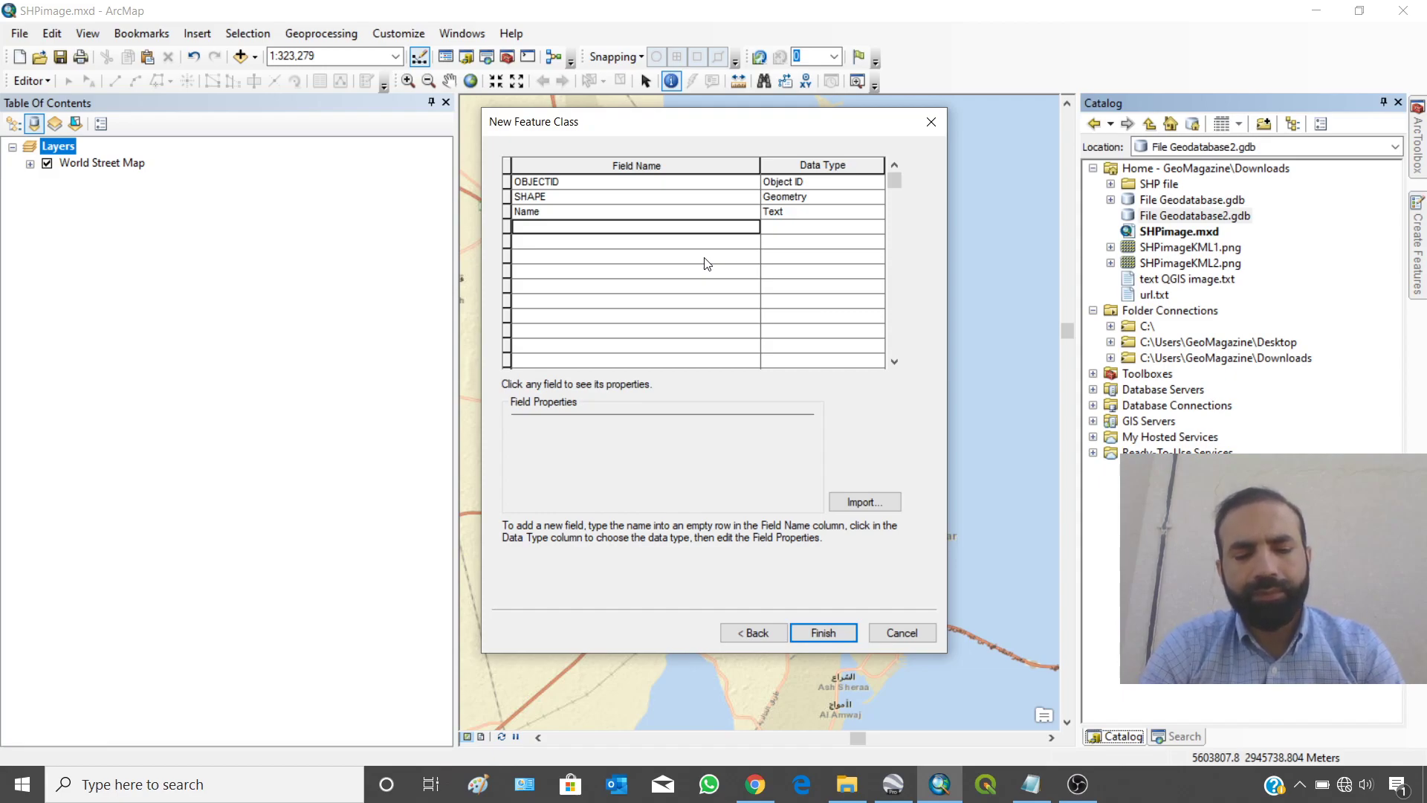
pyautogui.write('Picture')
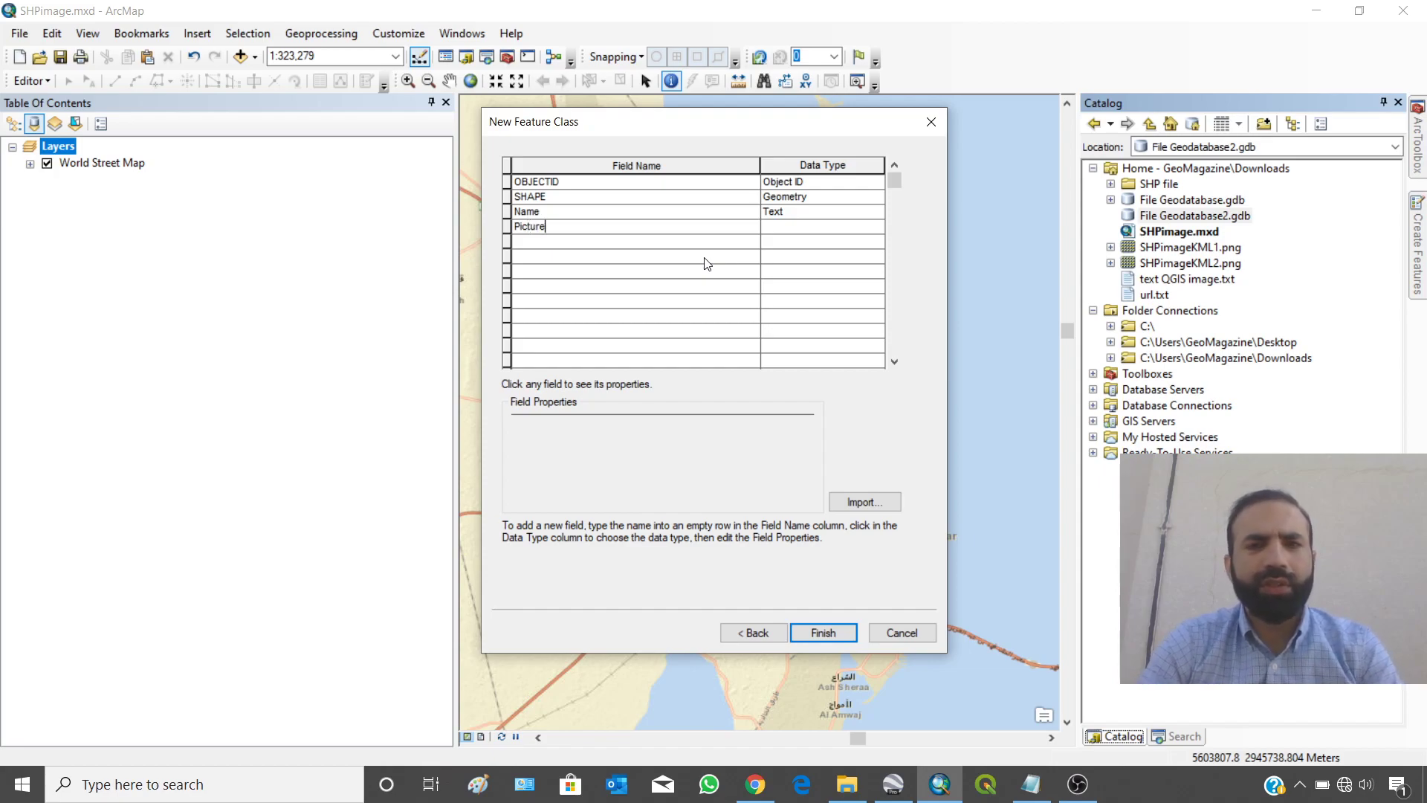
pyautogui.press('Tab')
pyautogui.click(877, 230)
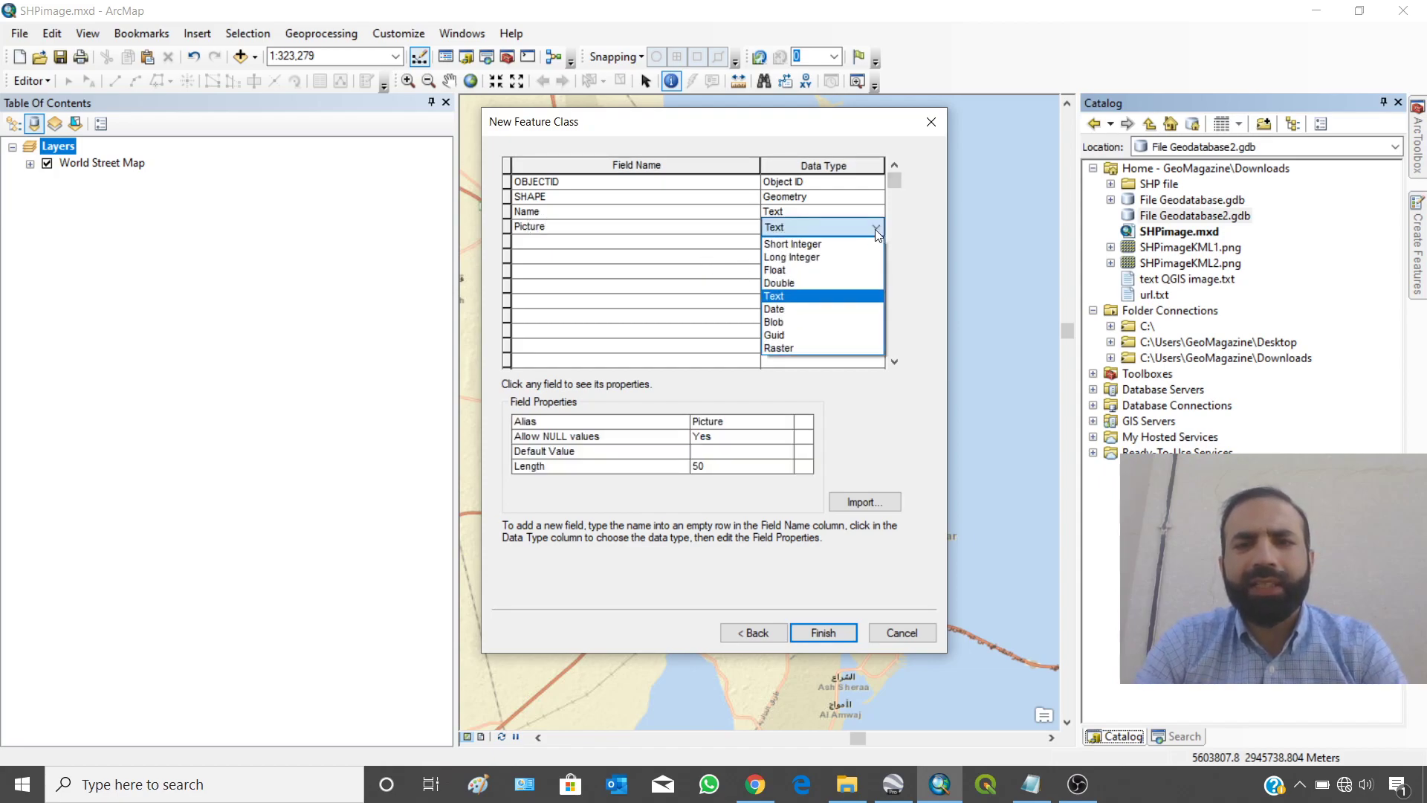
pyautogui.click(799, 344)
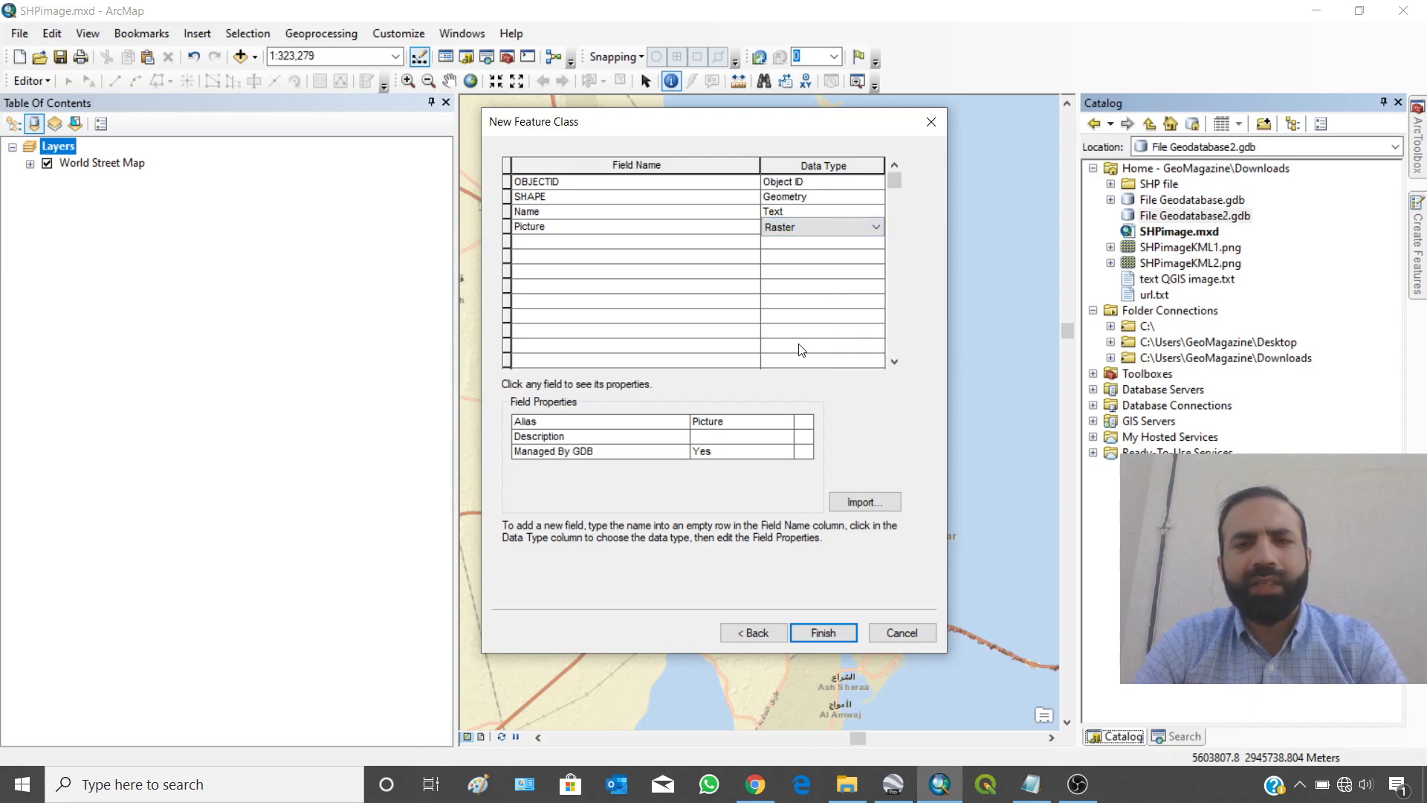
pyautogui.click(806, 633)
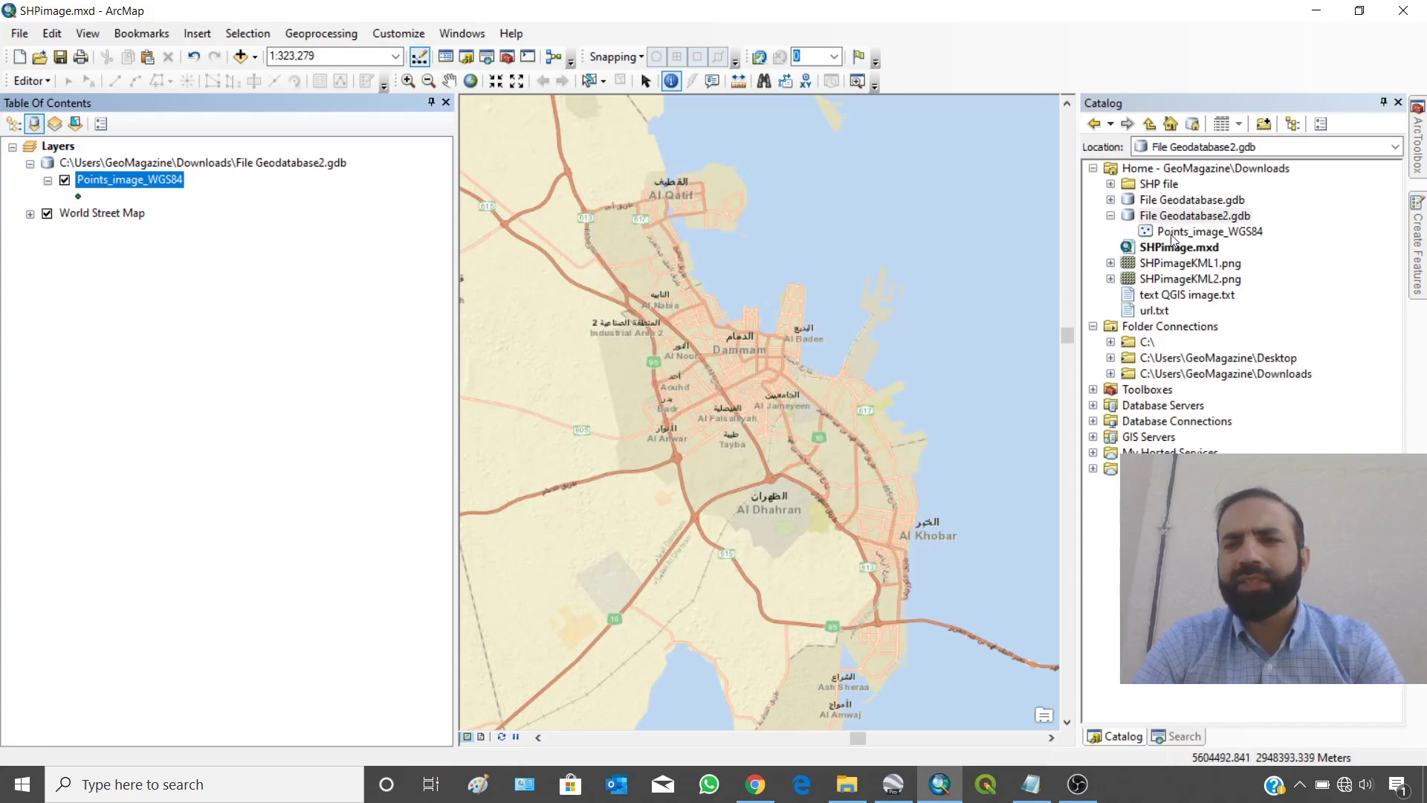
pyautogui.click(1172, 232)
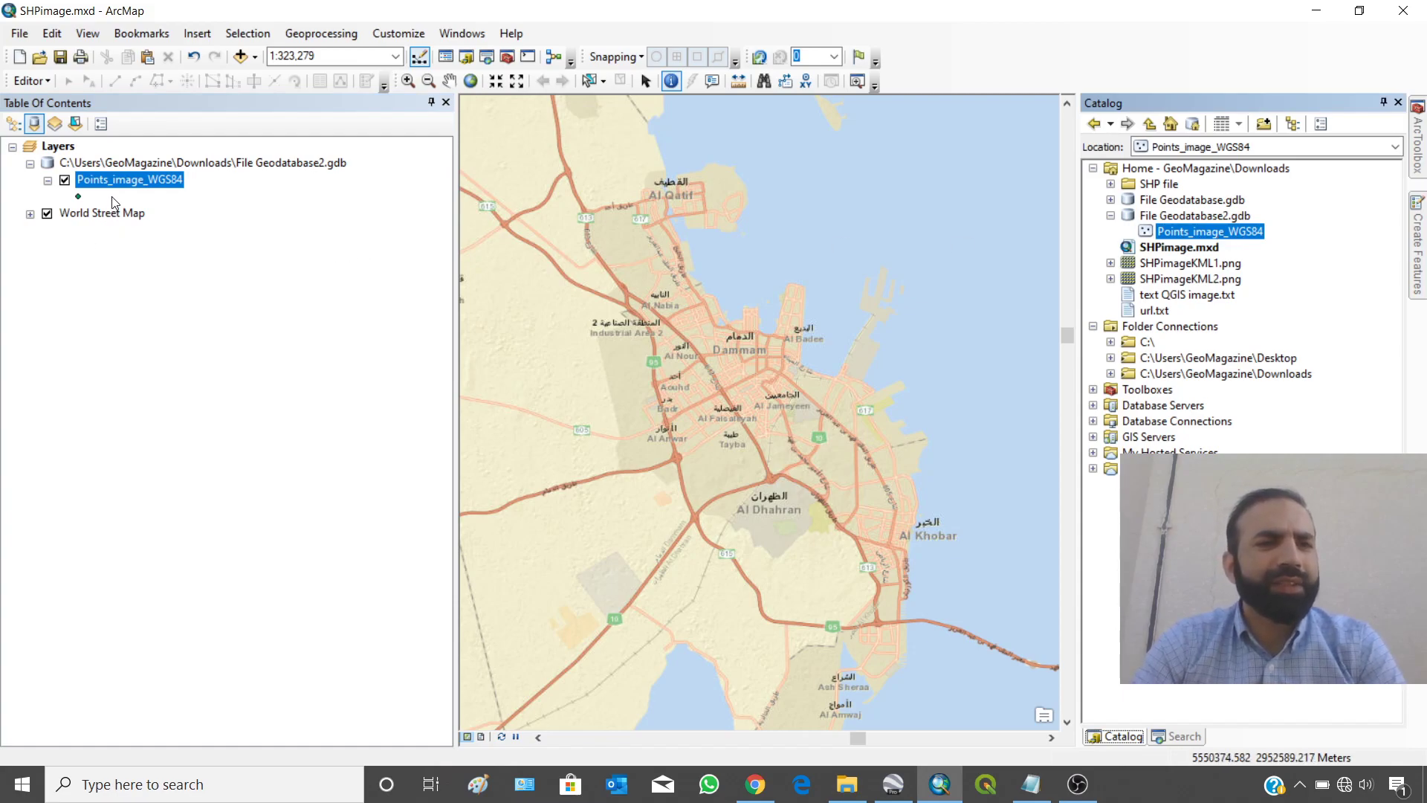
# - Set the coordinate system of the Layers data frame to WGS 1984 from the favorites and apply it
pyautogui.click(59, 148)
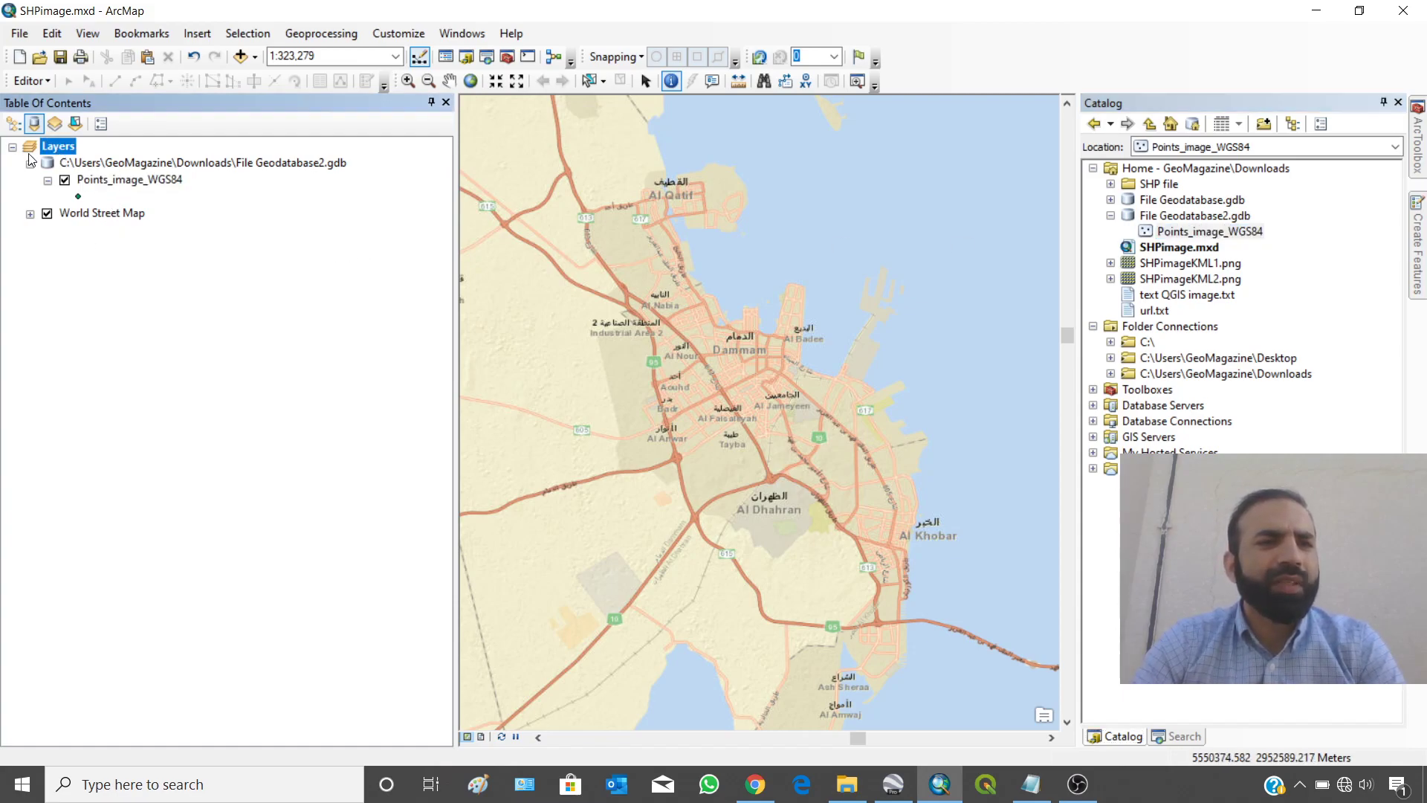
pyautogui.rightClick(64, 151)
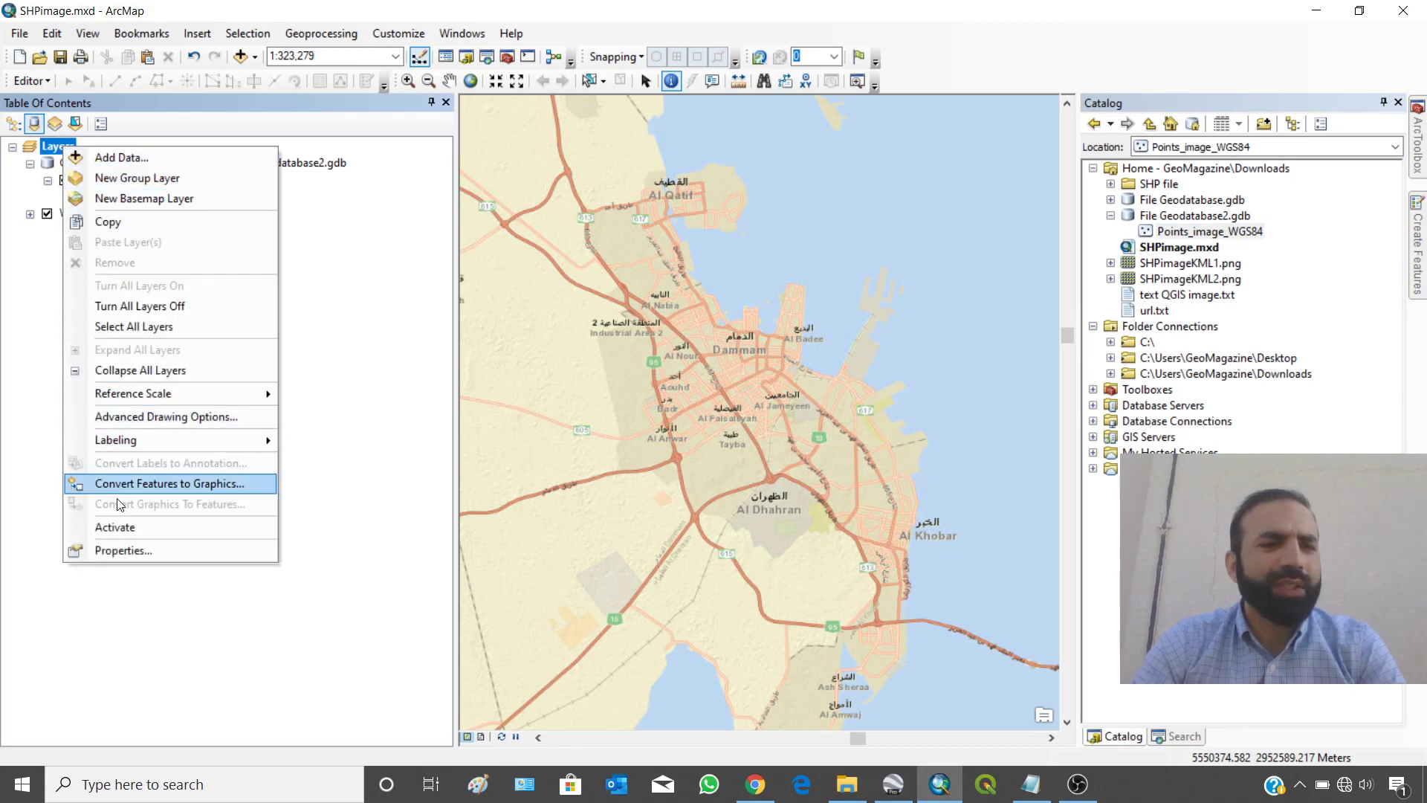
pyautogui.click(123, 552)
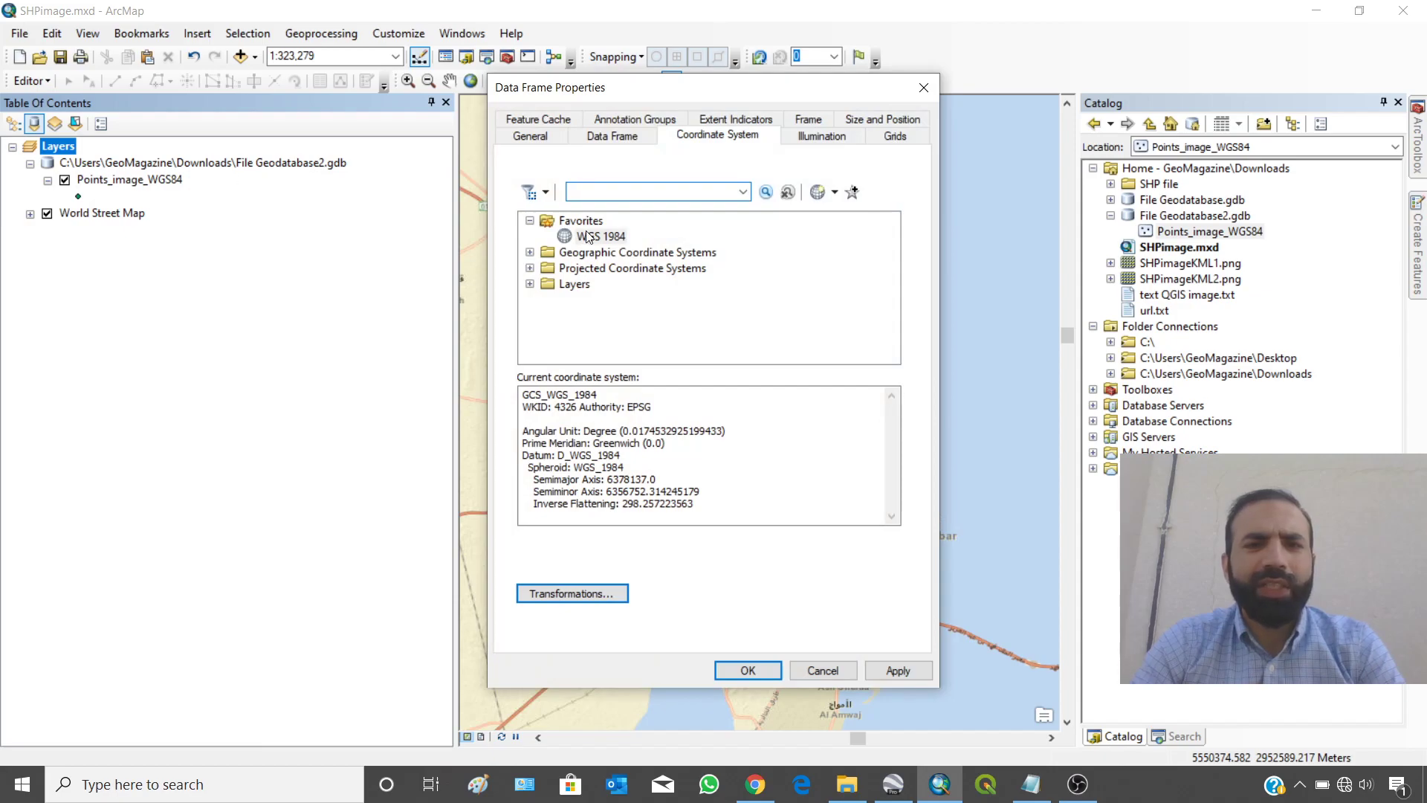
pyautogui.click(589, 238)
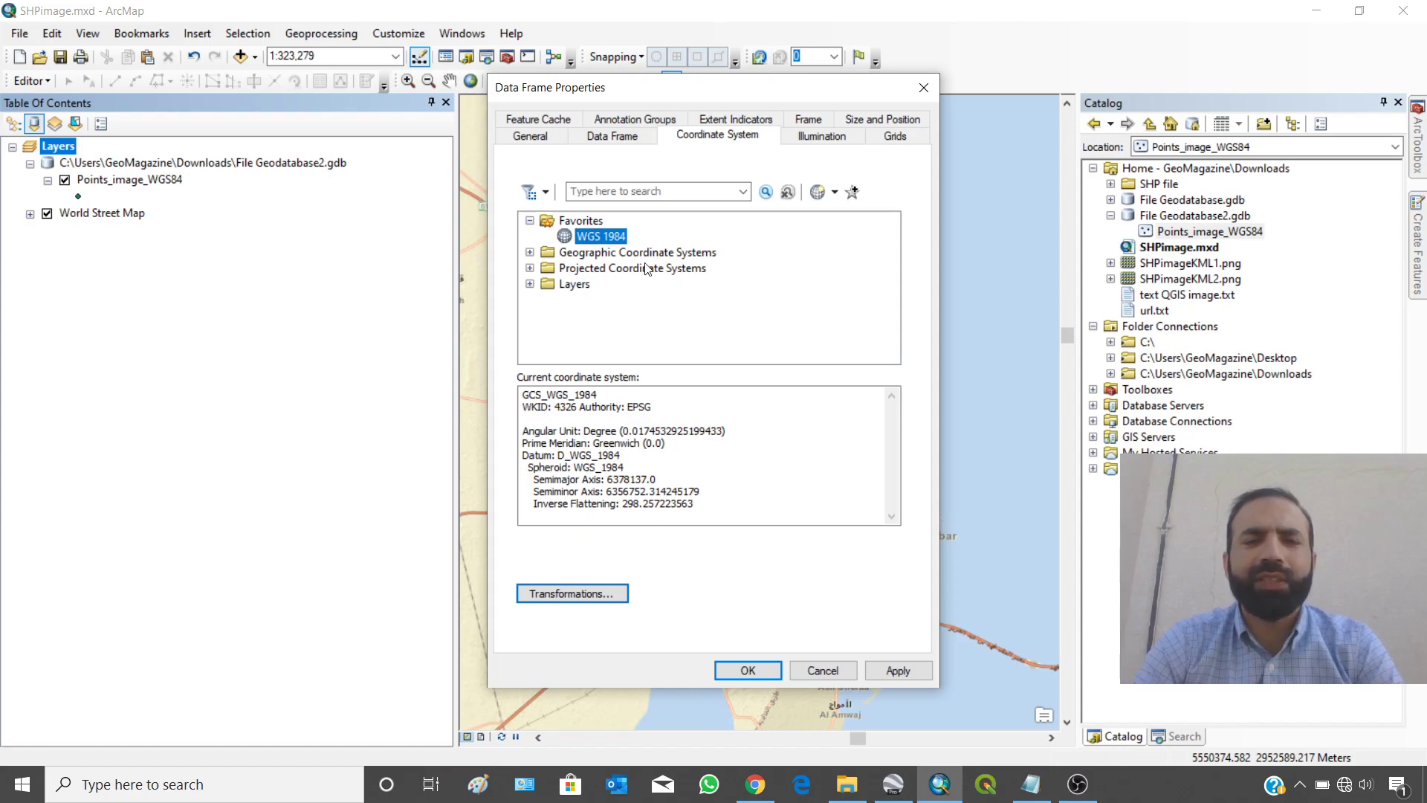
pyautogui.click(915, 670)
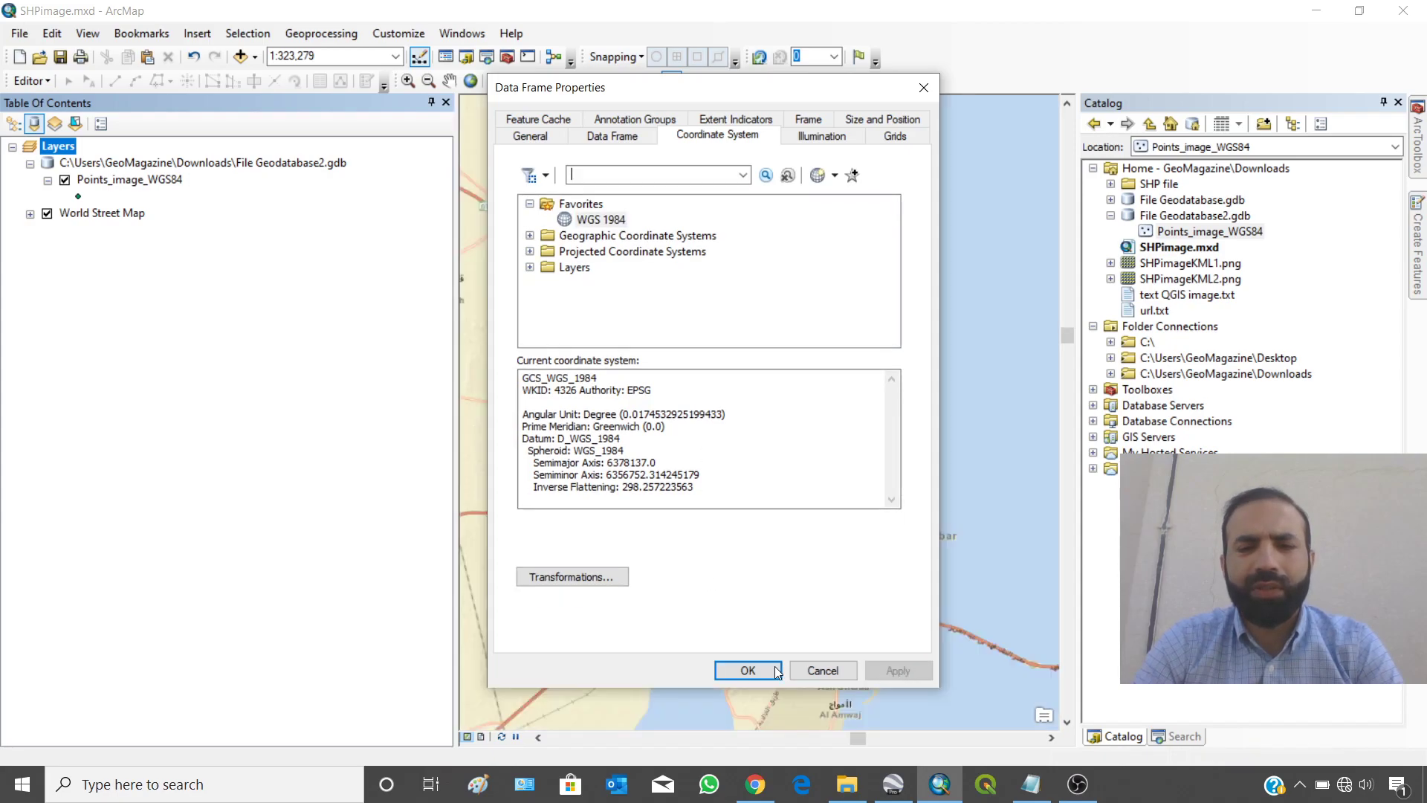
pyautogui.click(777, 670)
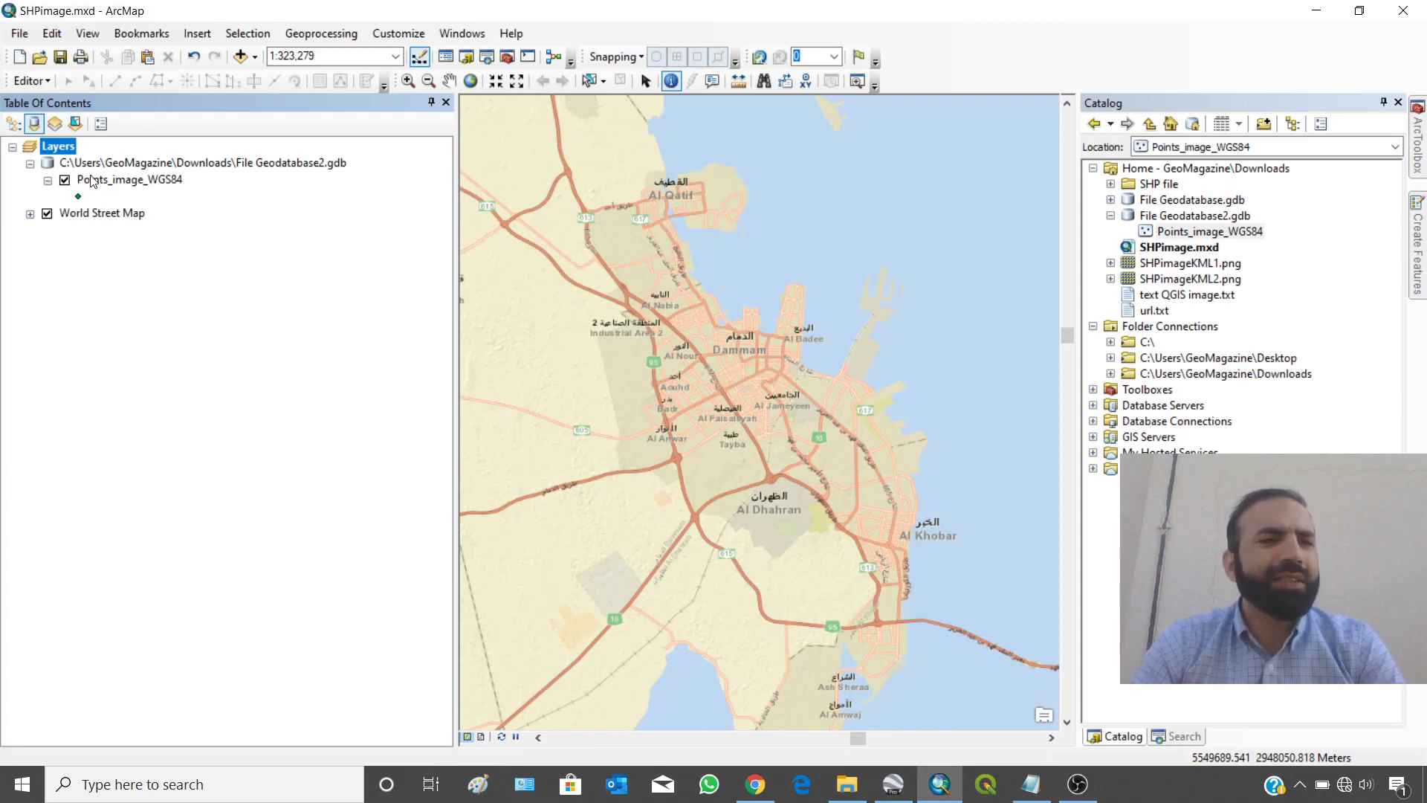
# - Start an edit session and place Points_image_WGS84 points at Al Dhahran, Al Qatif, Dammam and Al Khobar, in that order
pyautogui.click(39, 82)
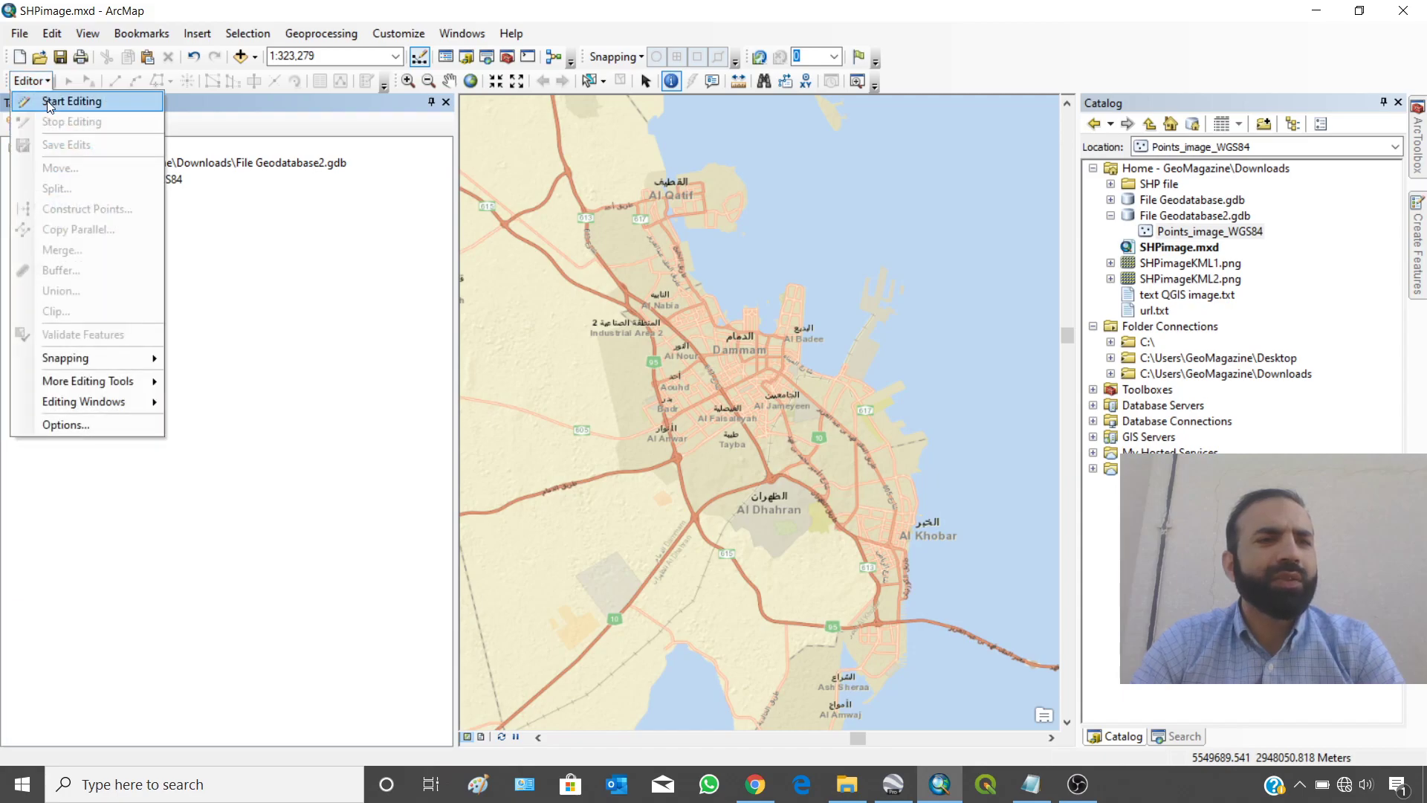
pyautogui.click(47, 100)
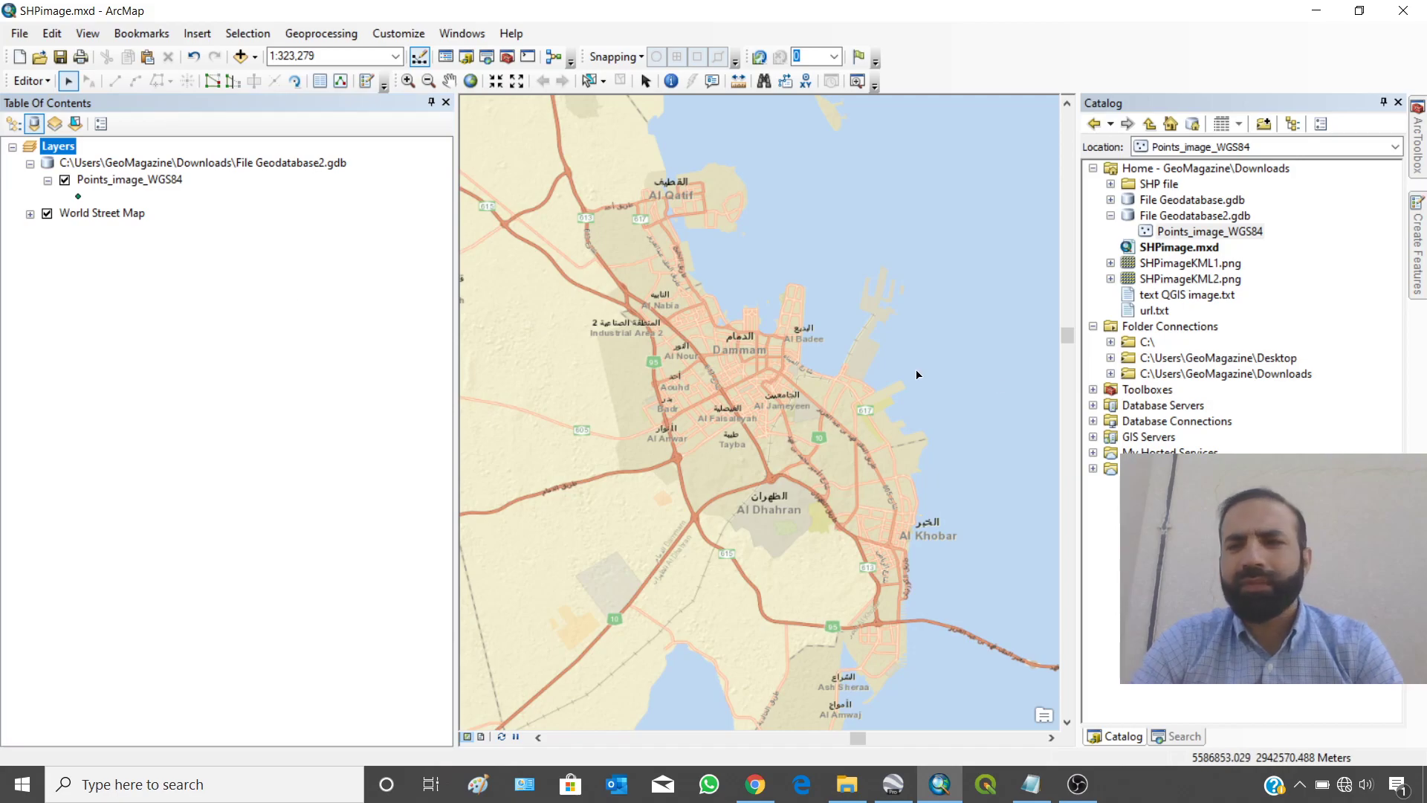
pyautogui.moveTo(1418, 273)
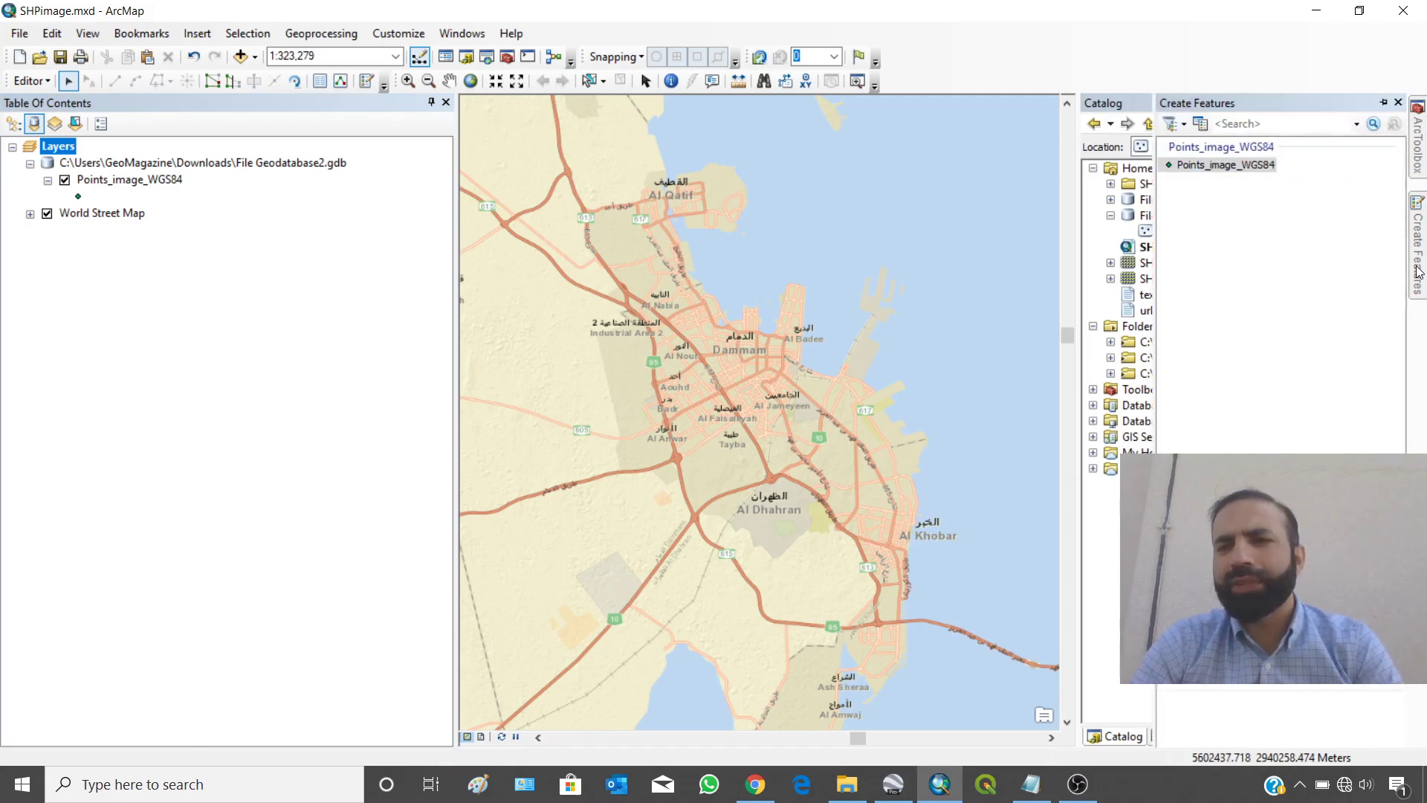
pyautogui.click(1221, 167)
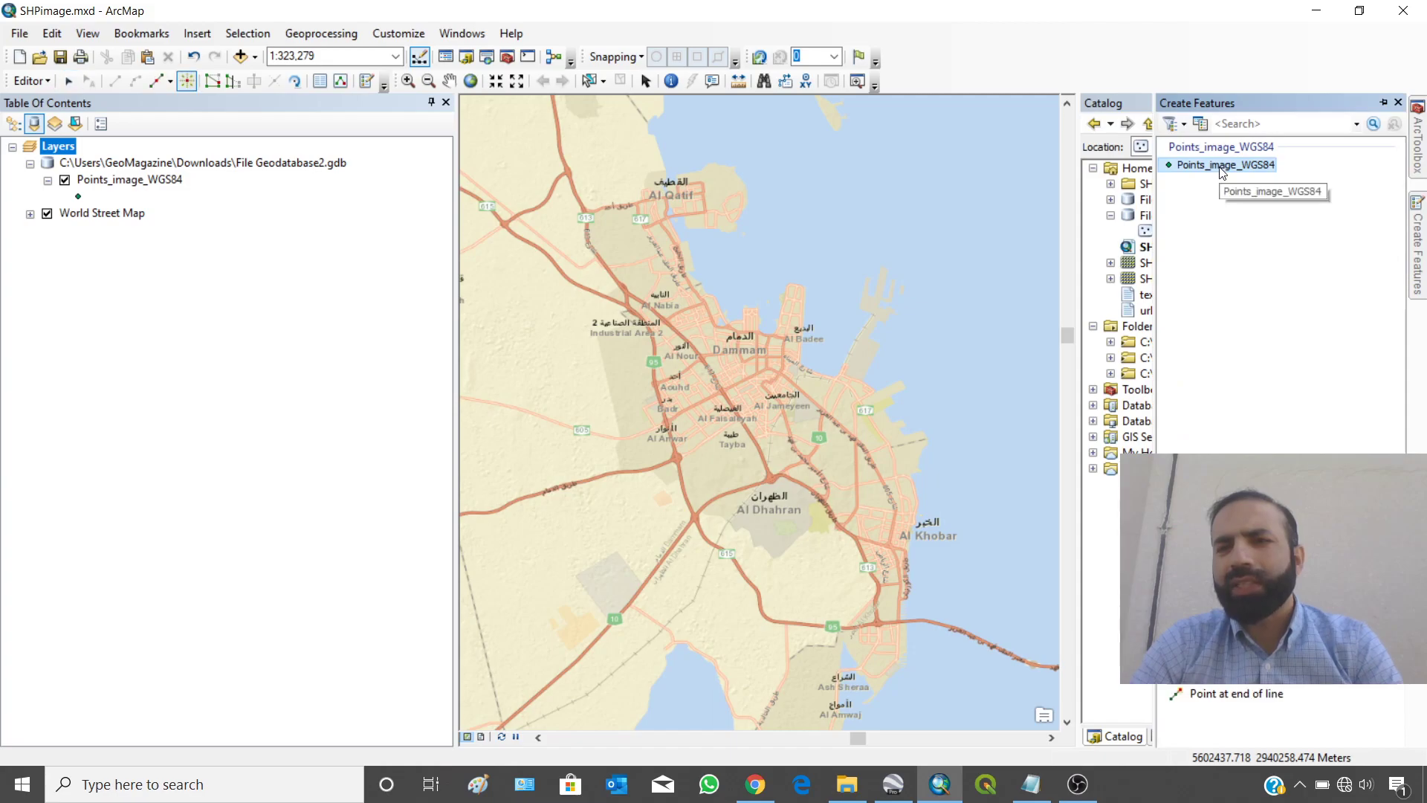
pyautogui.click(770, 522)
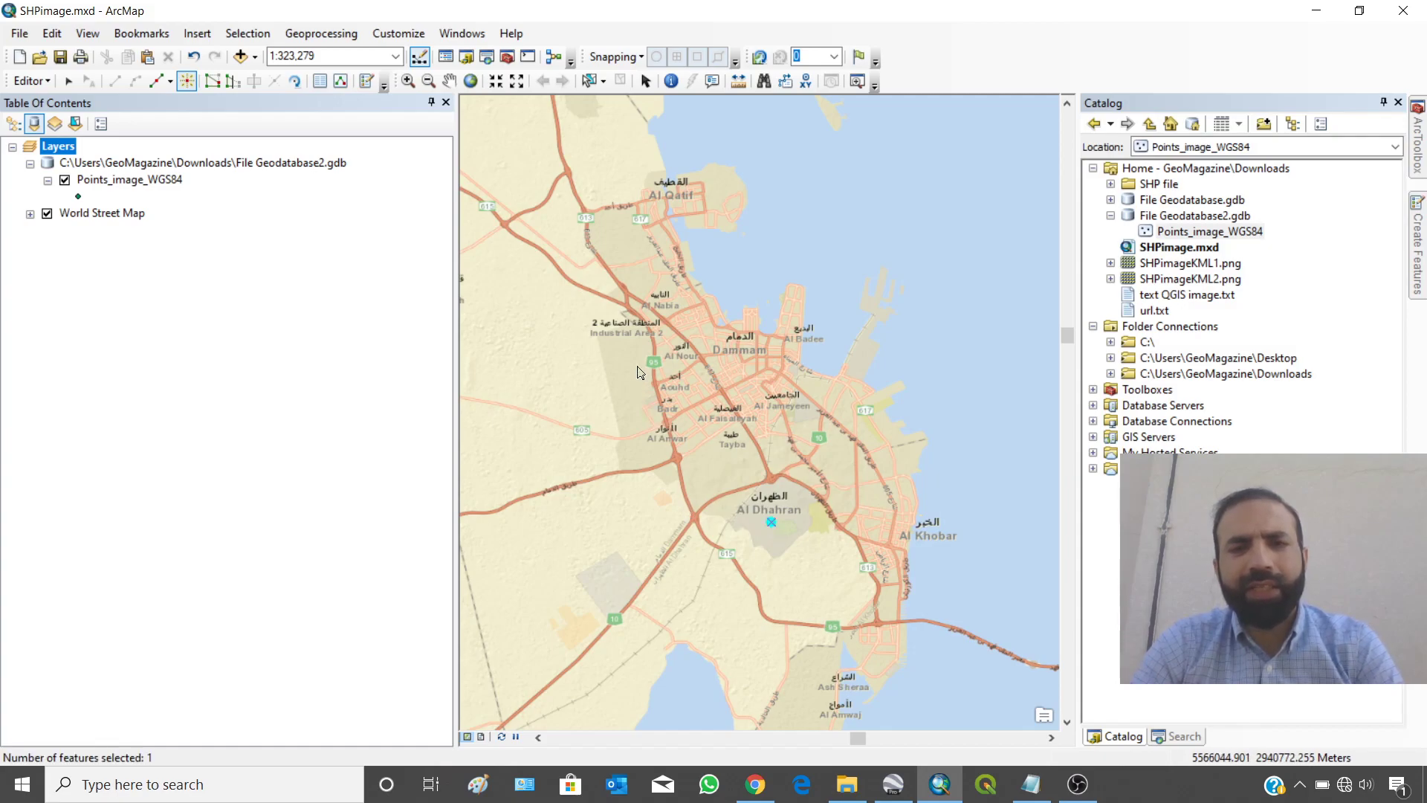
pyautogui.click(700, 205)
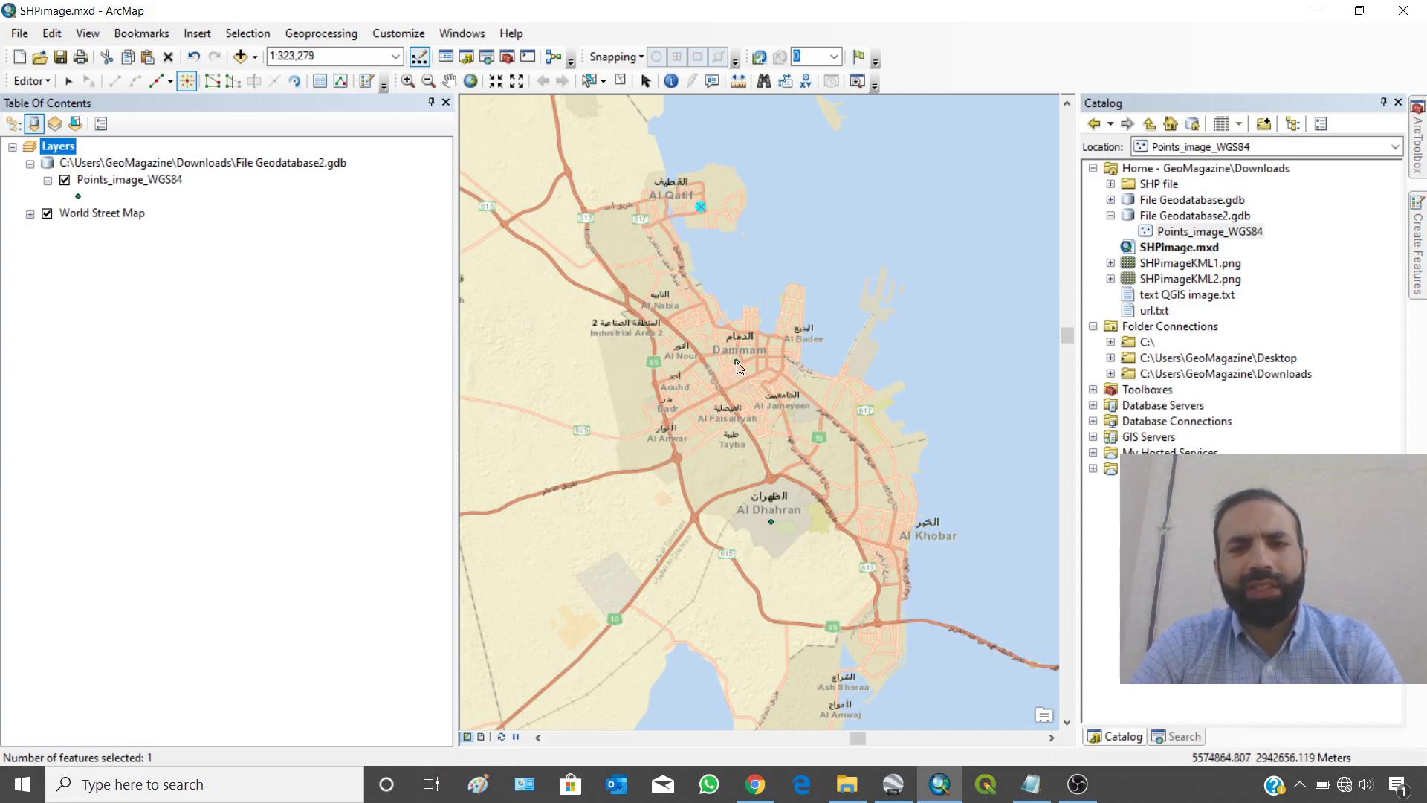
pyautogui.moveTo(738, 369); pyautogui.dragTo(771, 363)
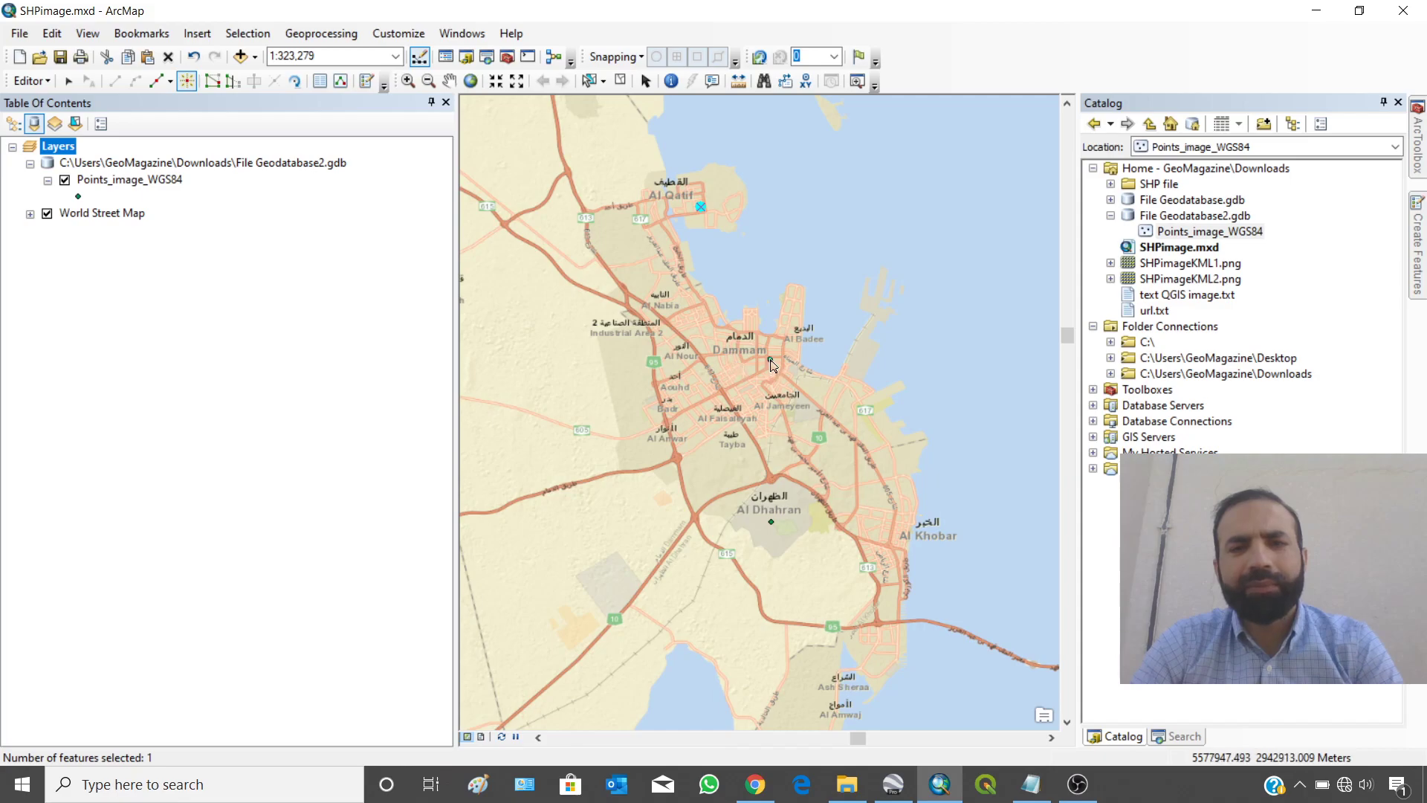
pyautogui.moveTo(877, 531); pyautogui.dragTo(903, 514)
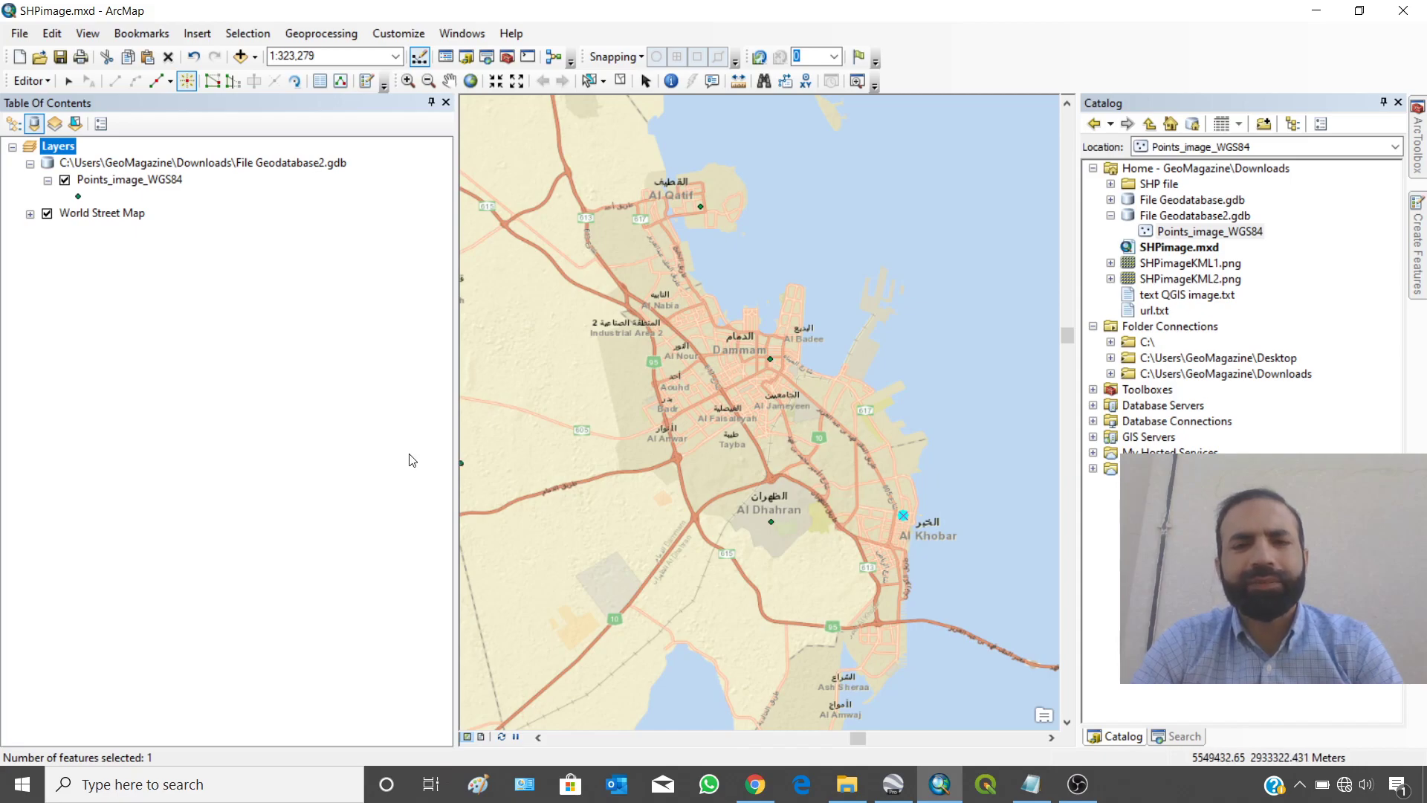
# - Change the Points_image_WGS84 symbol to a blue Circle 1 marker with size 12
pyautogui.click(78, 196)
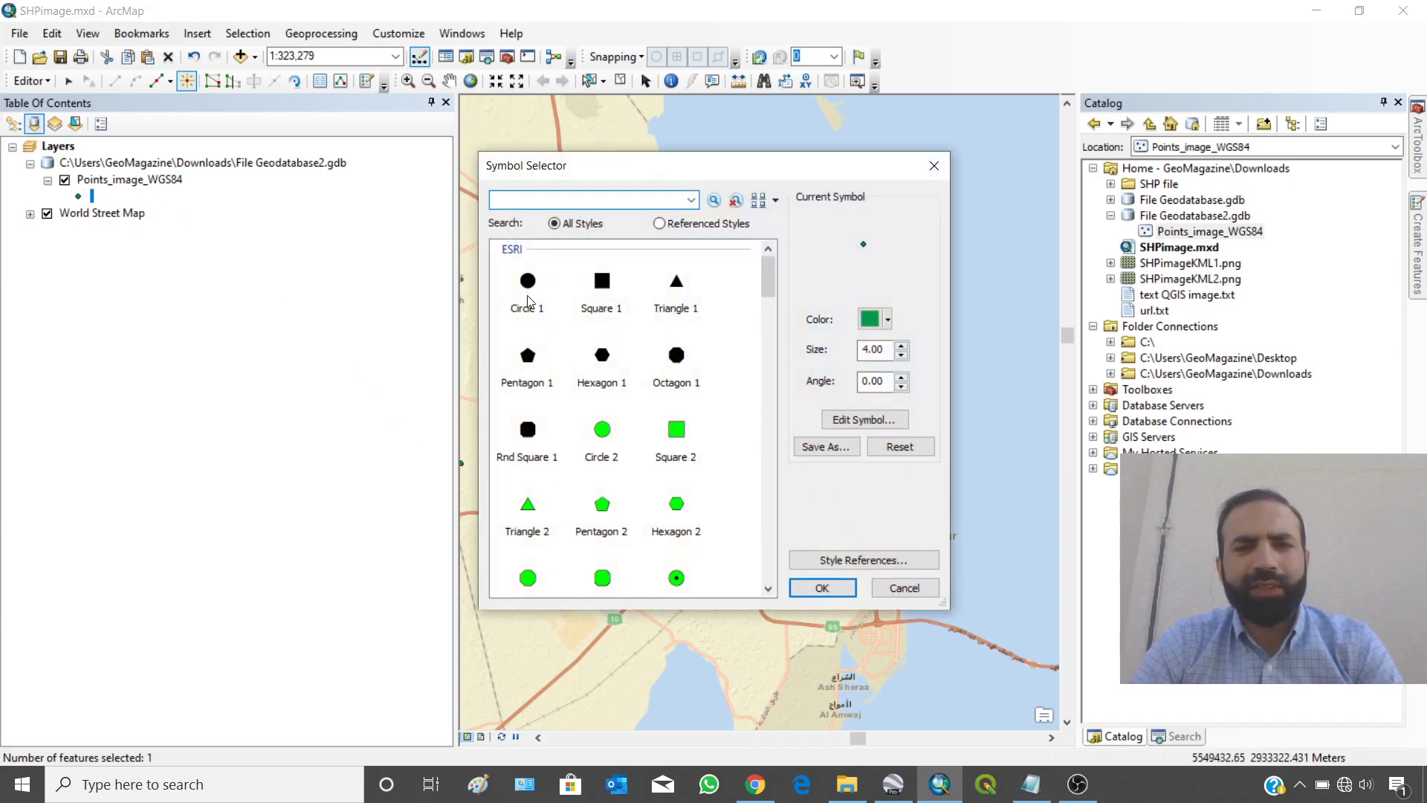
pyautogui.click(530, 298)
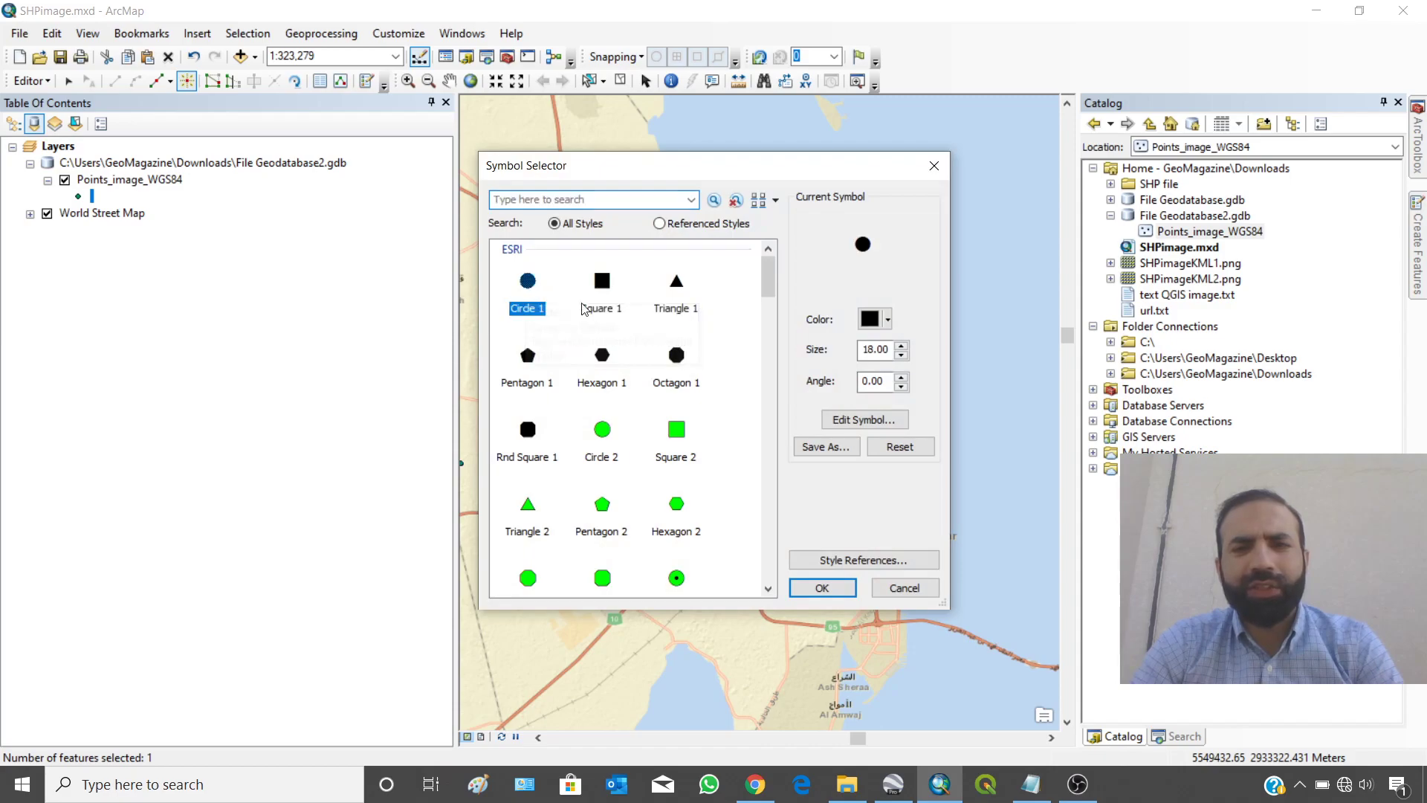
pyautogui.click(902, 357)
pyautogui.click(902, 357)
pyautogui.click(902, 357)
pyautogui.click(902, 357)
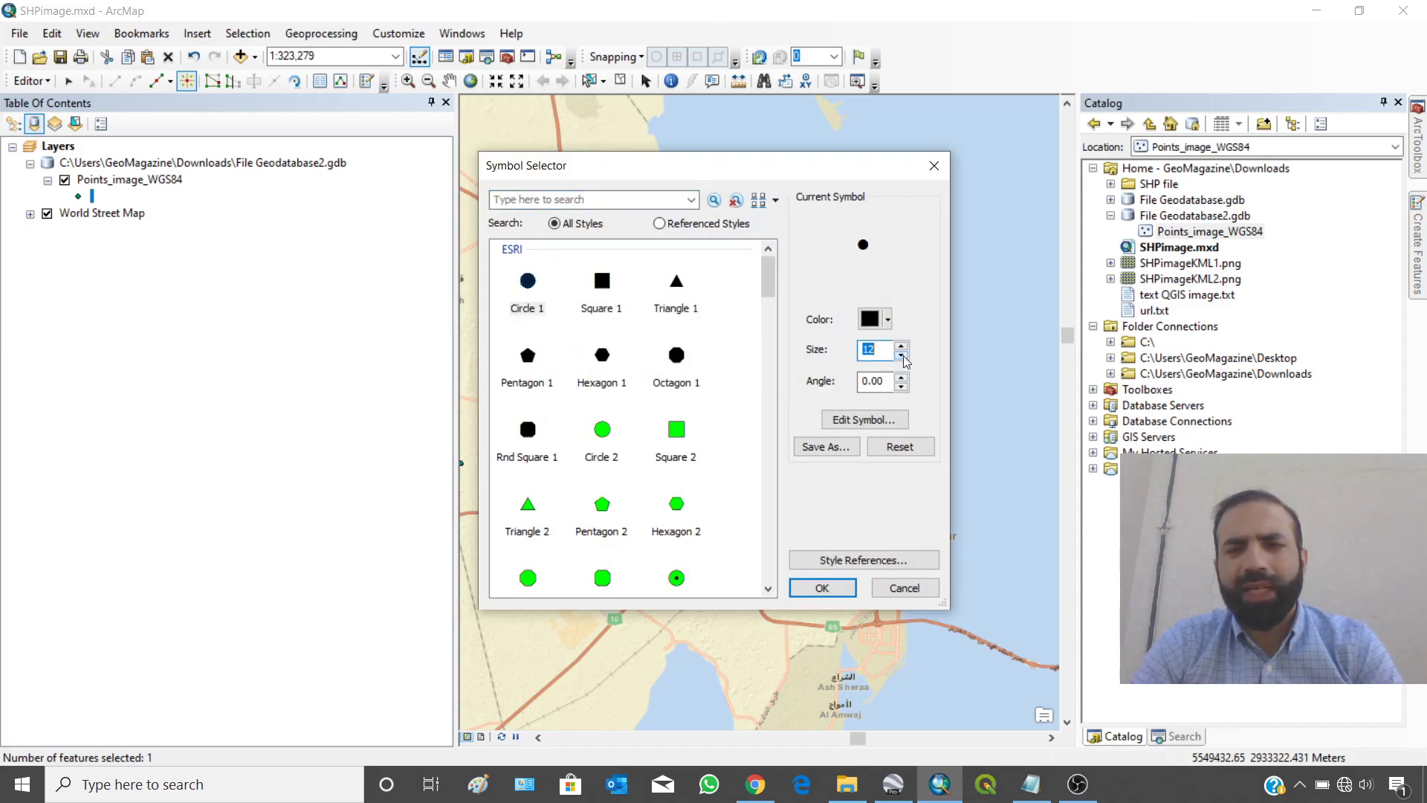
pyautogui.click(887, 320)
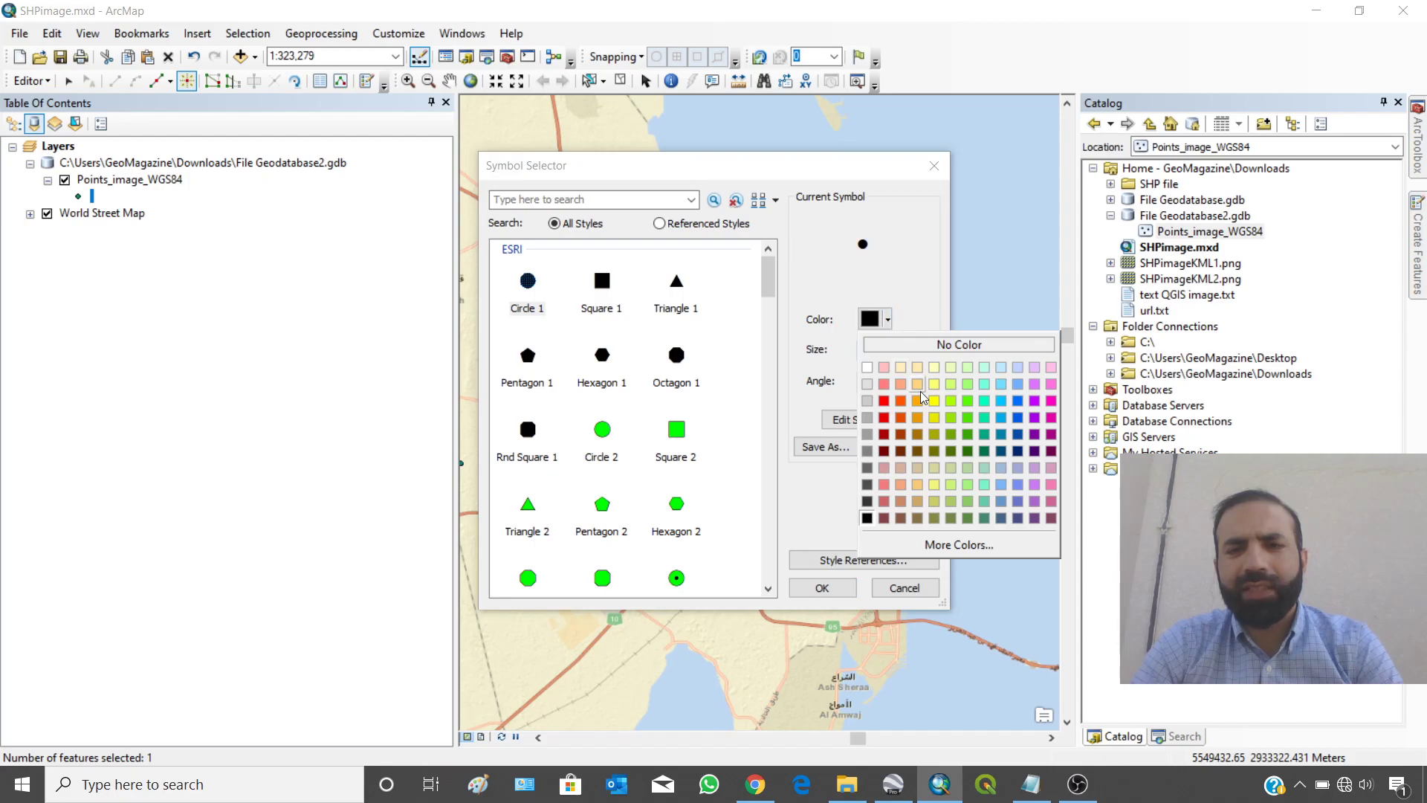
pyautogui.click(1017, 401)
pyautogui.click(822, 587)
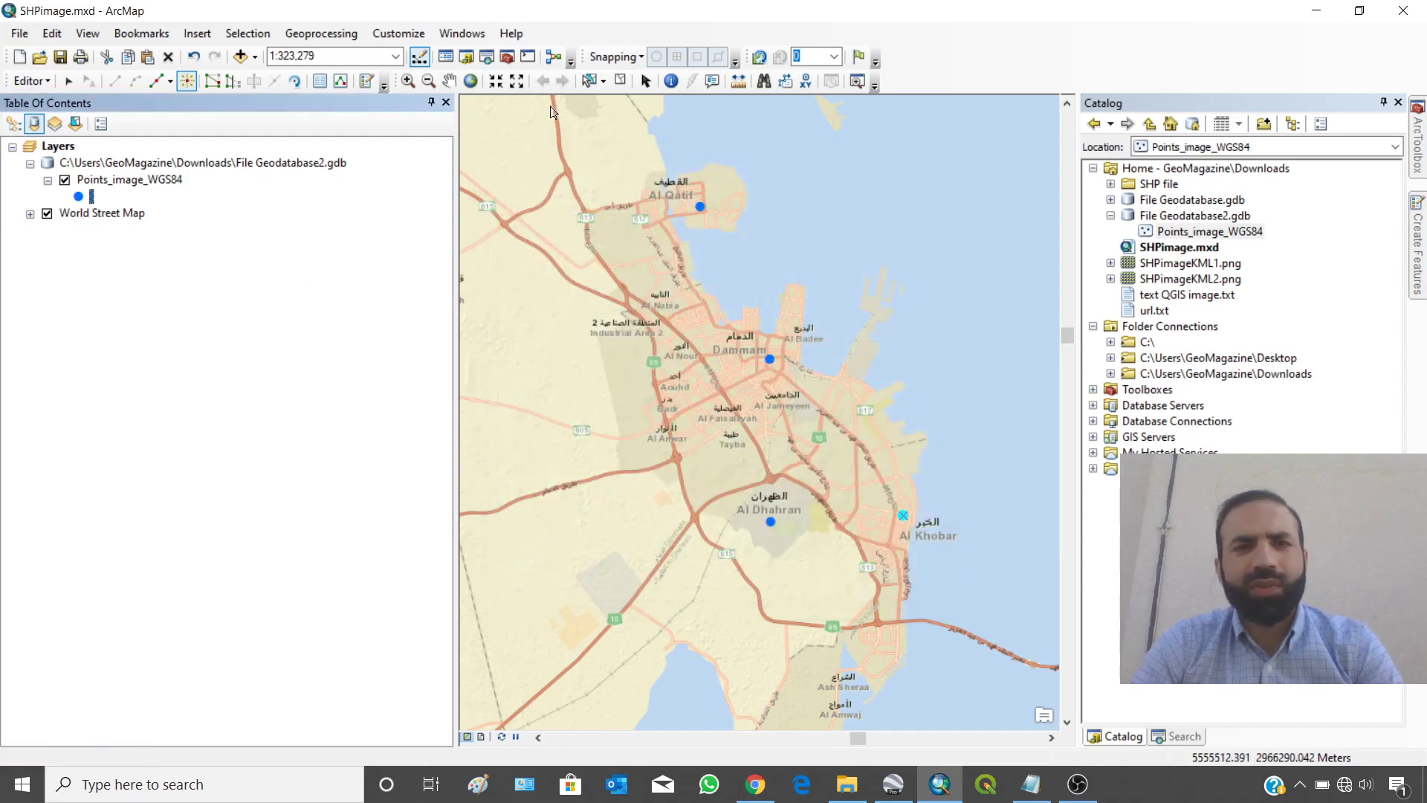
# - Clear the feature selection and save the edits to the four new points
pyautogui.click(621, 86)
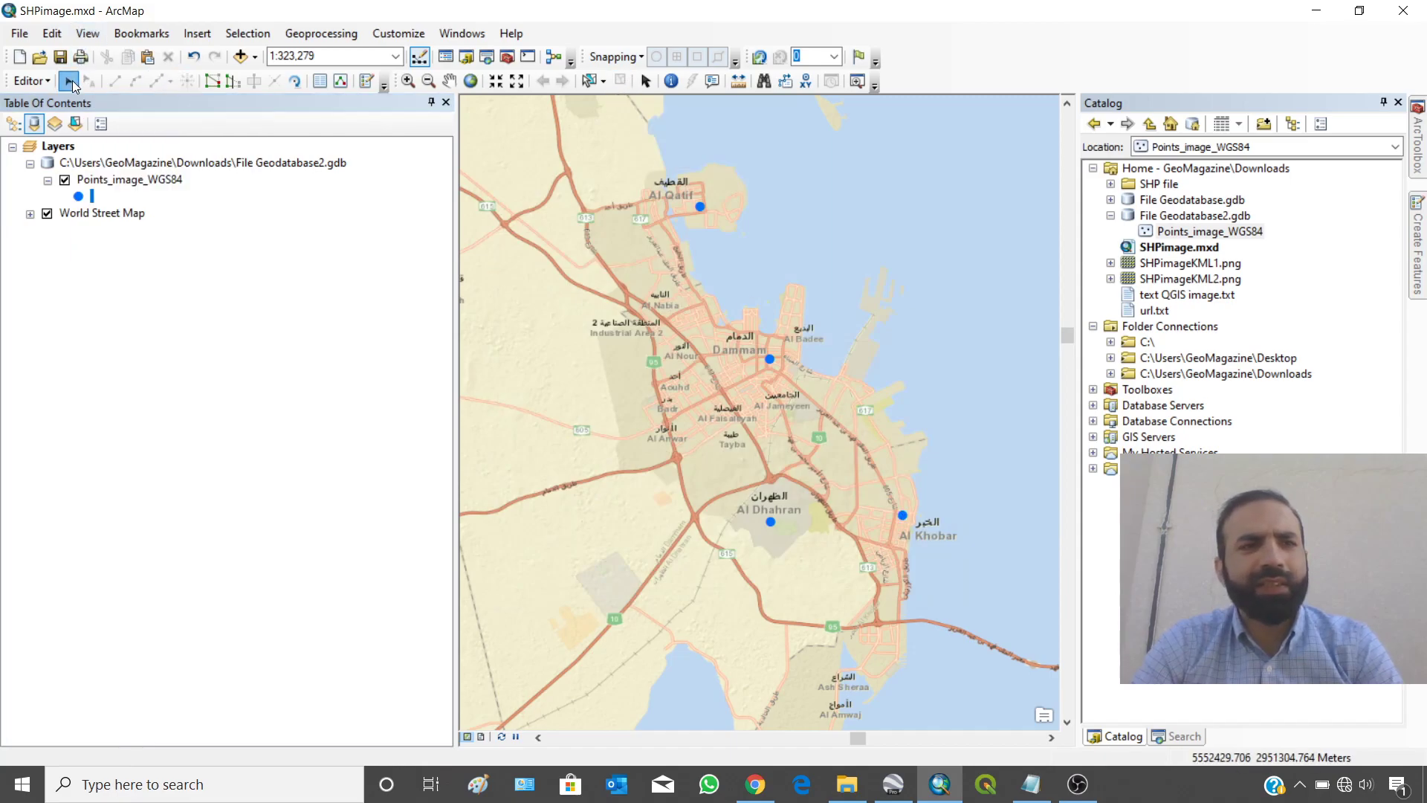
pyautogui.click(30, 81)
pyautogui.click(48, 146)
pyautogui.click(65, 186)
pyautogui.click(65, 186)
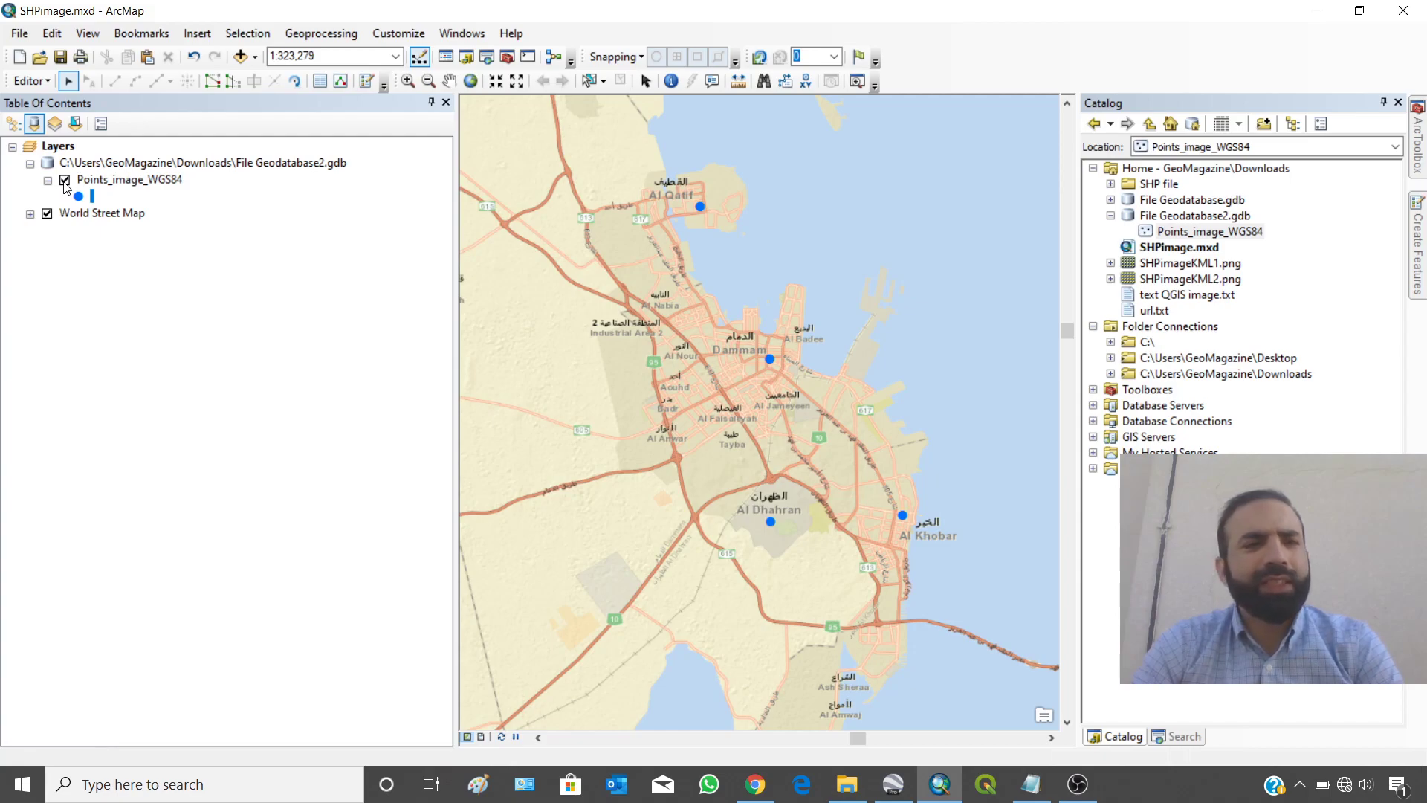
# - Open the attribute table of Points_image_WGS84, enlarge its text and widen the Picture column
pyautogui.rightClick(134, 184)
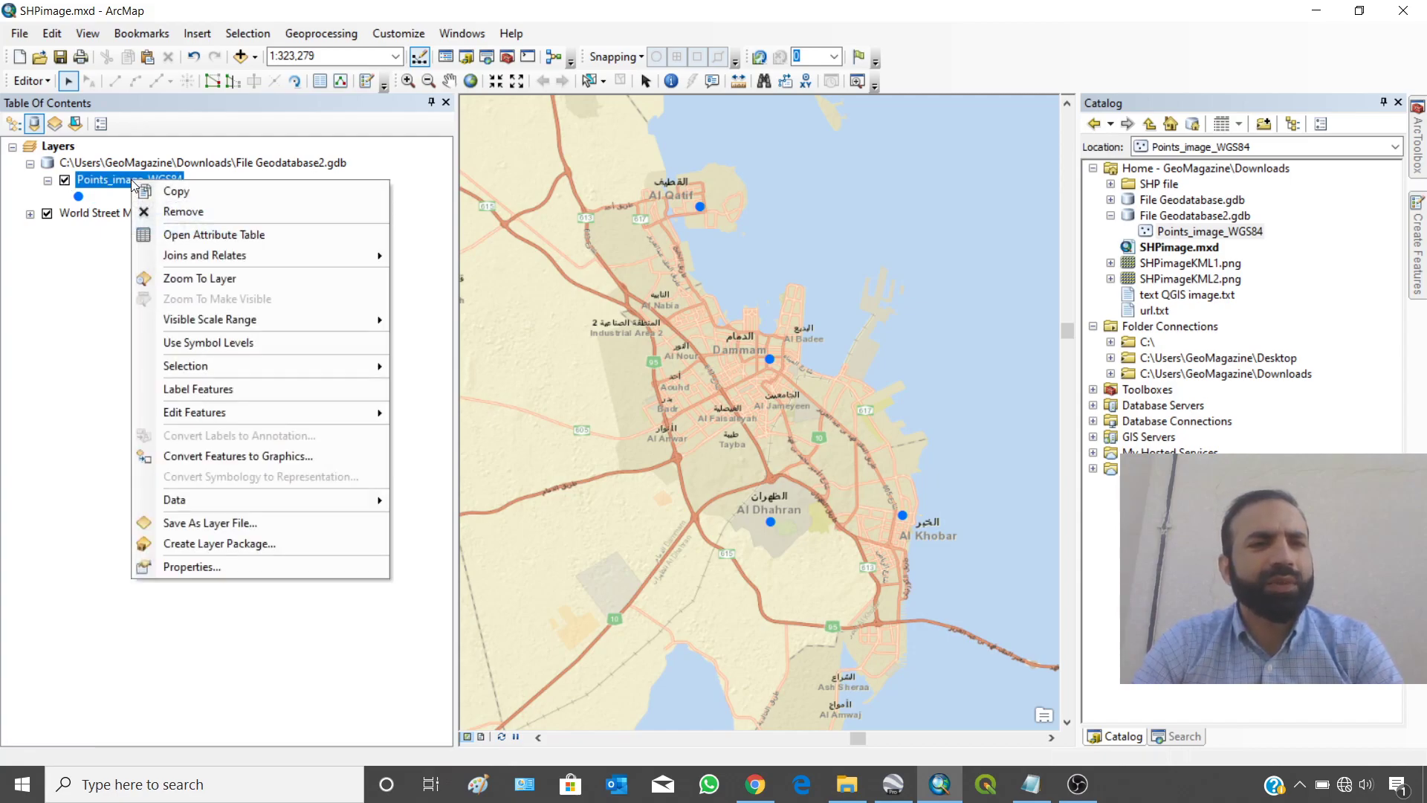
pyautogui.click(175, 235)
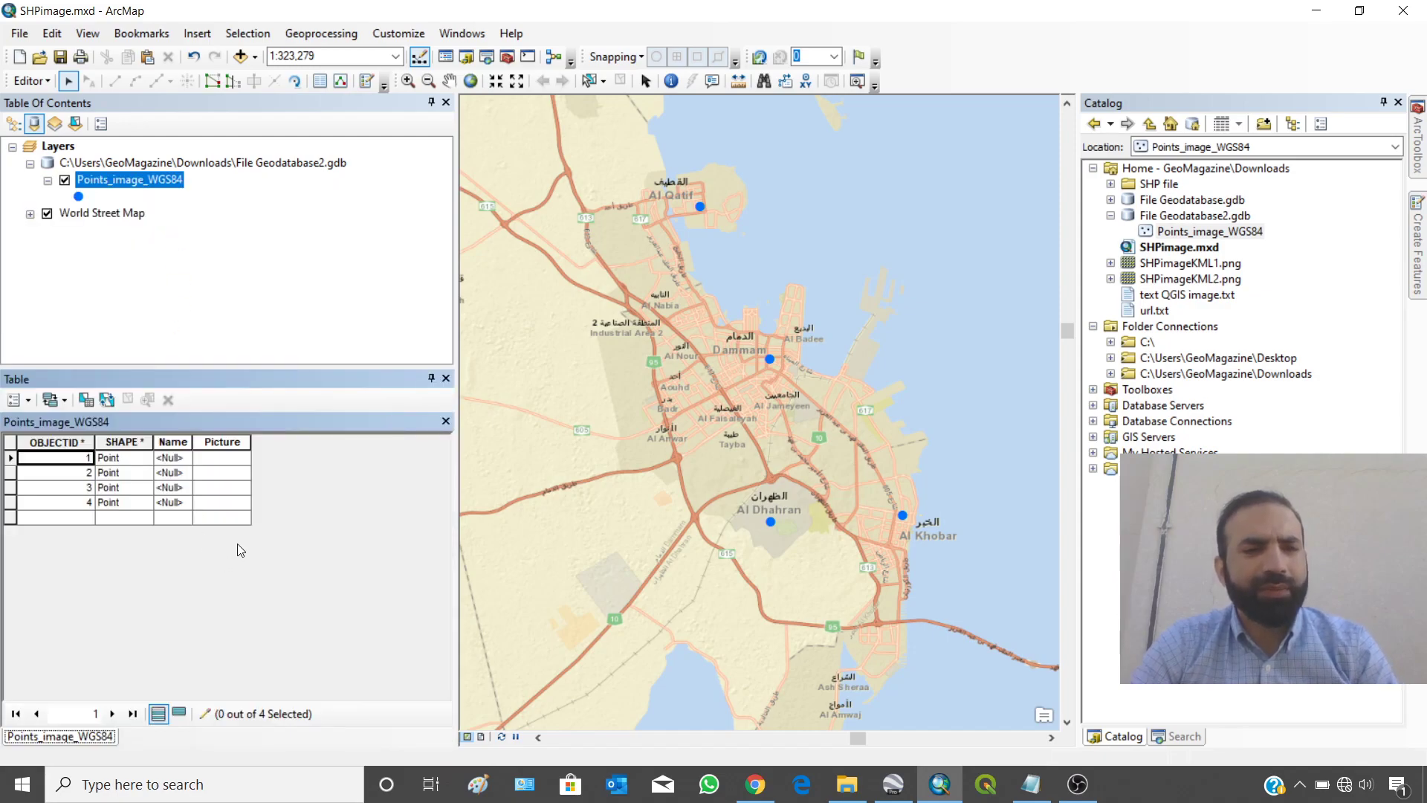
pyautogui.scroll(2, 238, 550)
pyautogui.scroll(1, 242, 560)
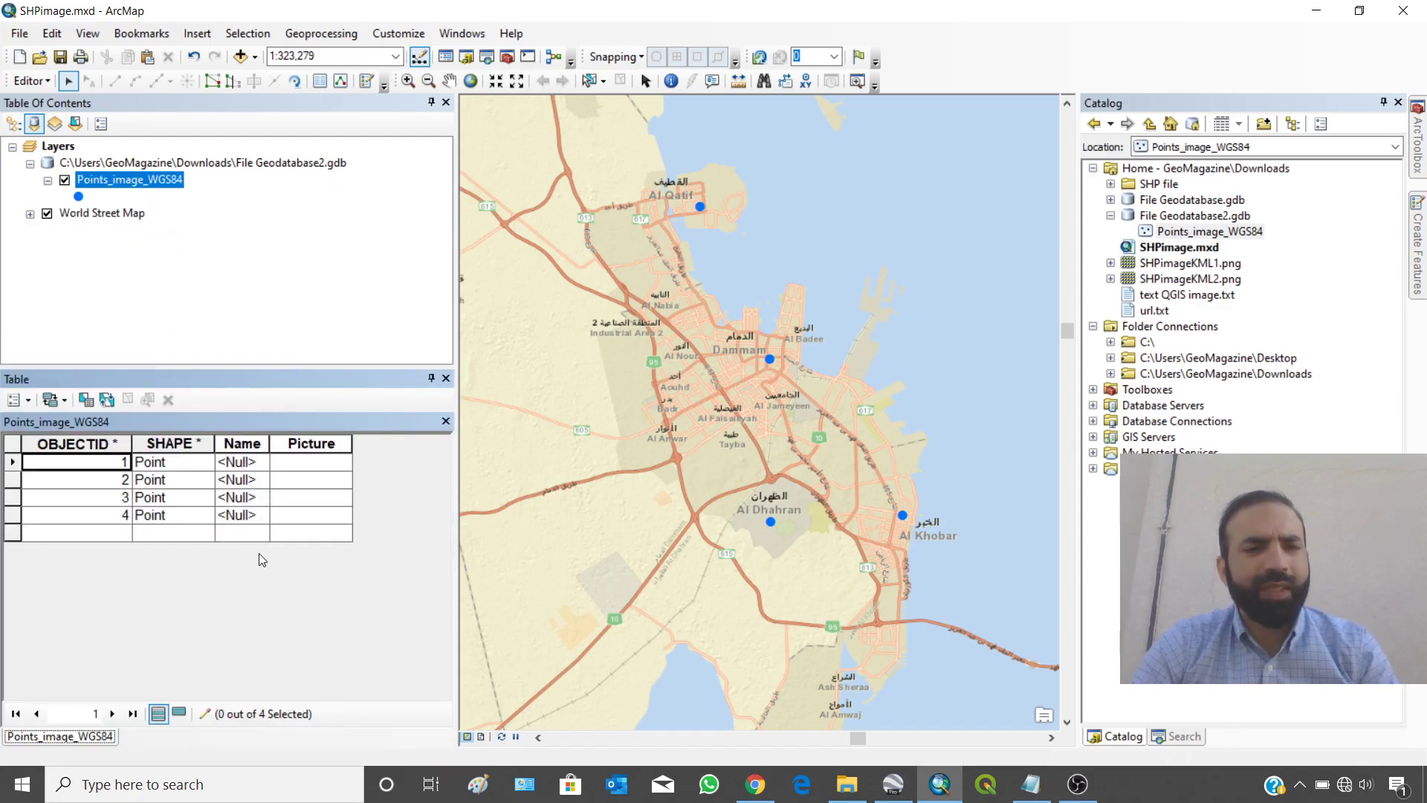
pyautogui.moveTo(353, 443); pyautogui.dragTo(427, 443)
# - Enter Dhahran as the Name of the first point record and widen the Name column to fit
pyautogui.click(221, 461)
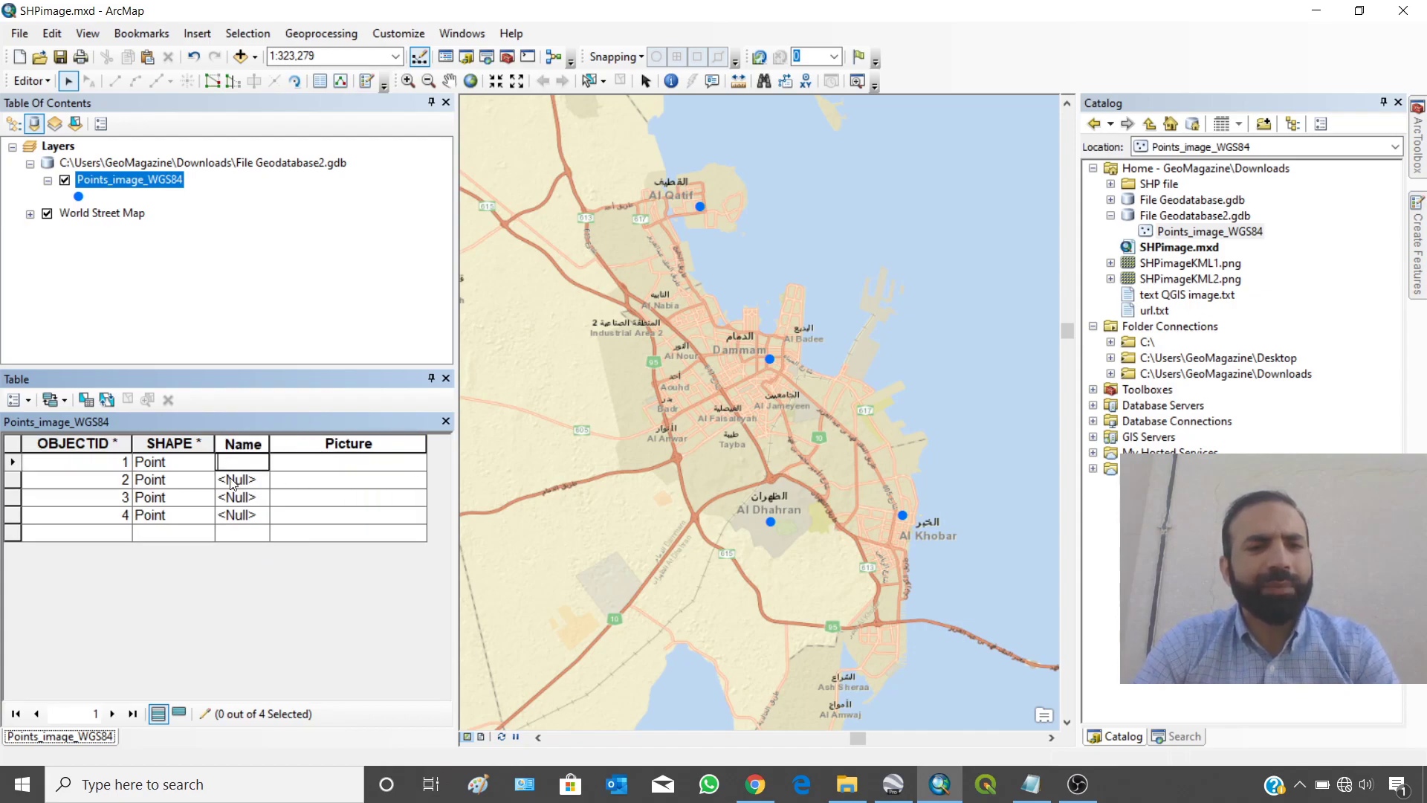
pyautogui.click(12, 462)
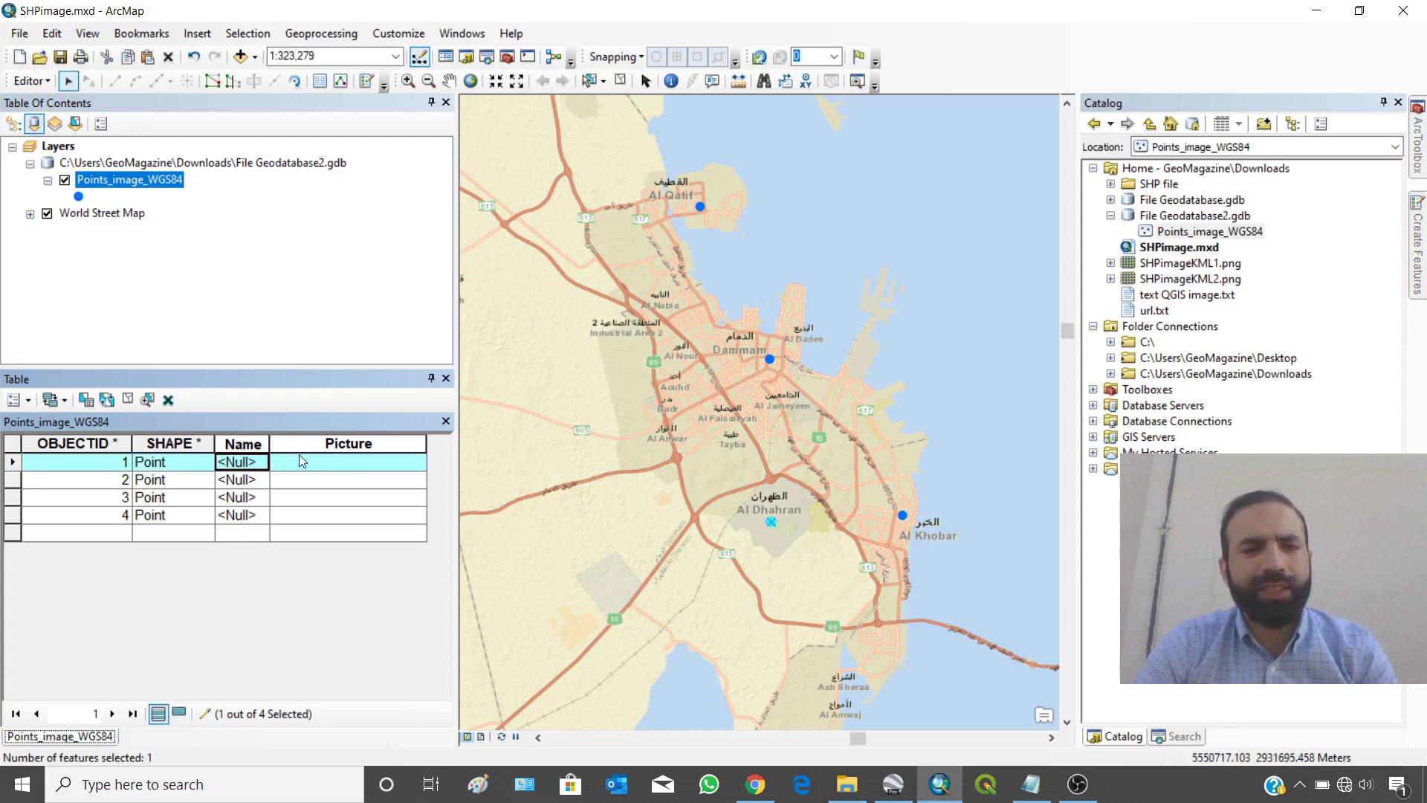
pyautogui.click(235, 464)
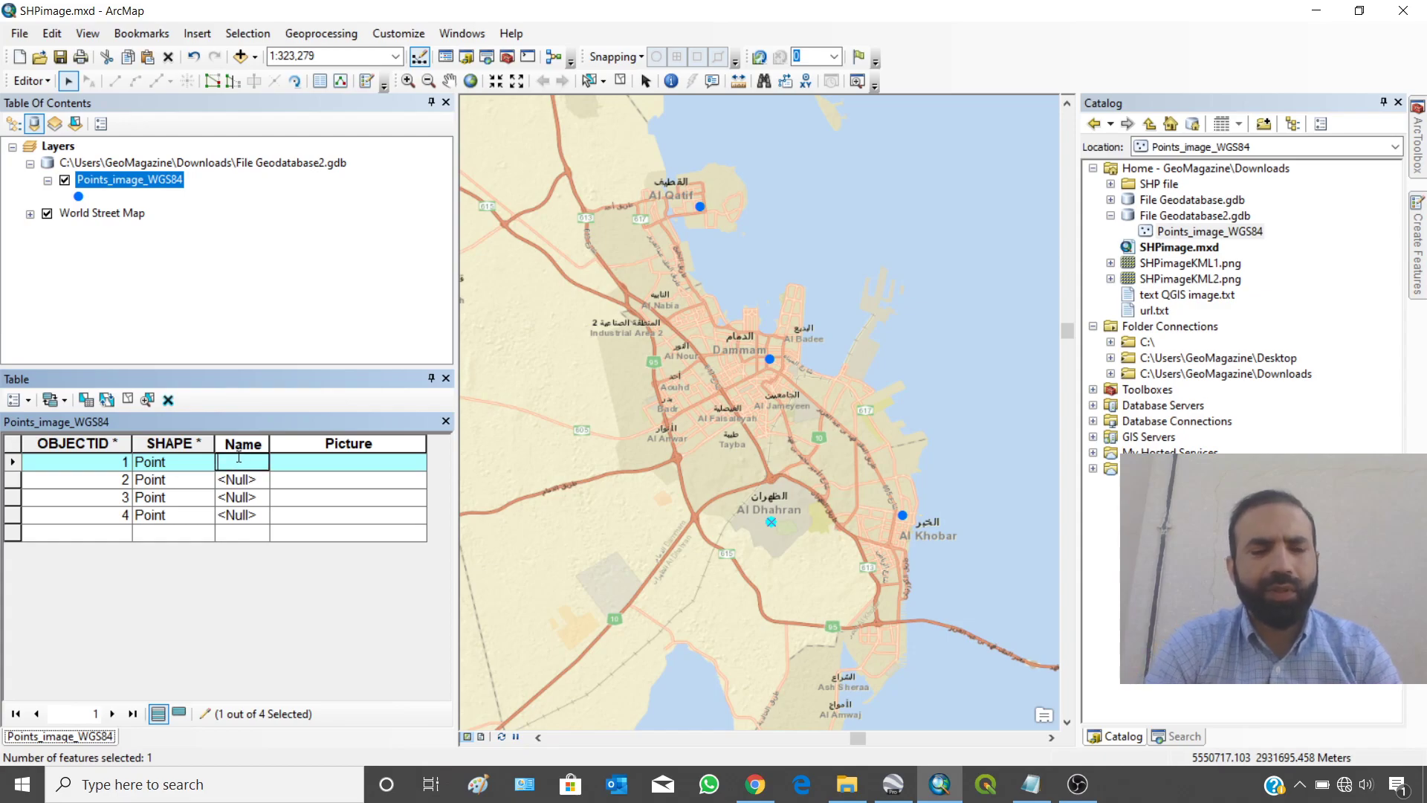
pyautogui.write('Dhahra')
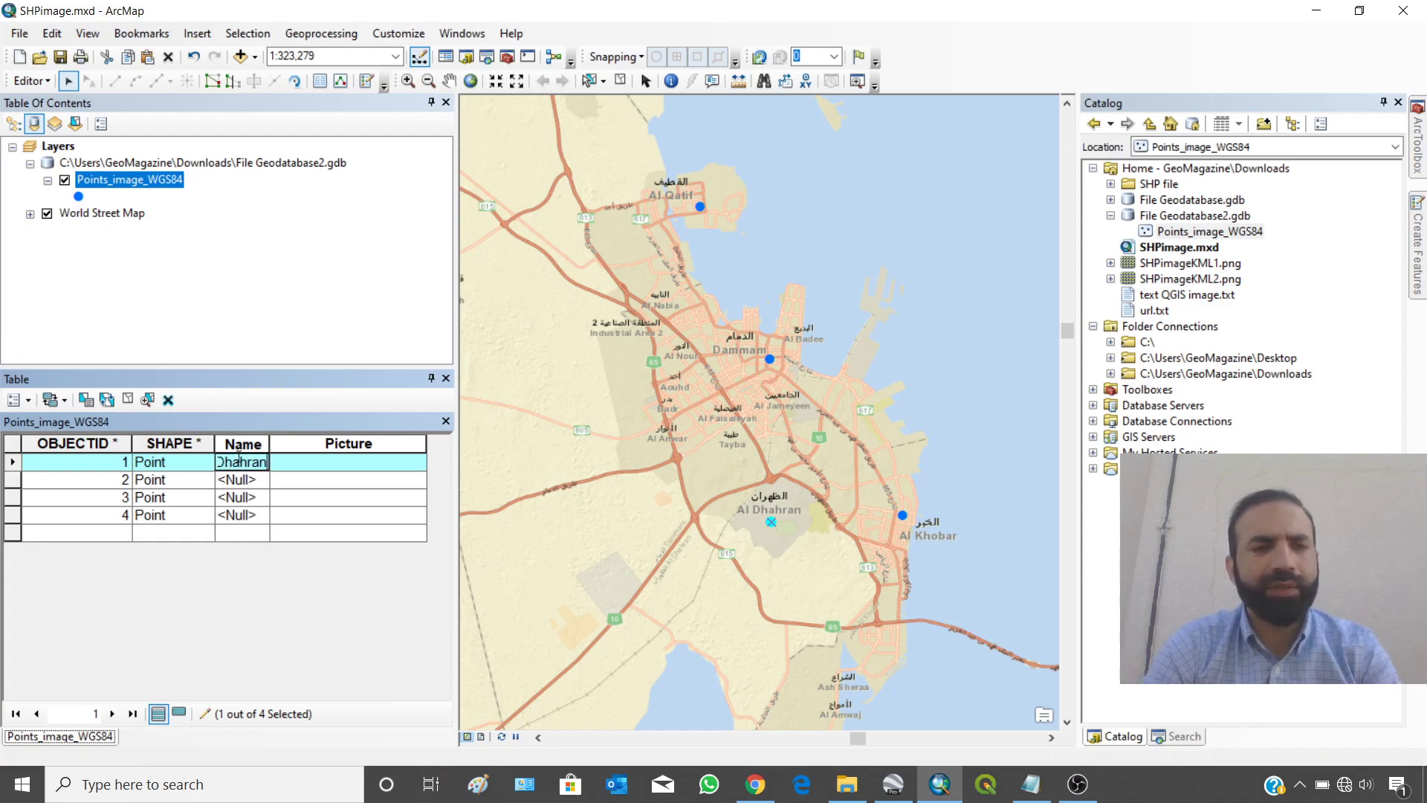
pyautogui.write('n')
pyautogui.moveTo(266, 448); pyautogui.dragTo(285, 448)
# - Enter Qatif as the Name of the second point record and Dammam for the third
pyautogui.click(10, 481)
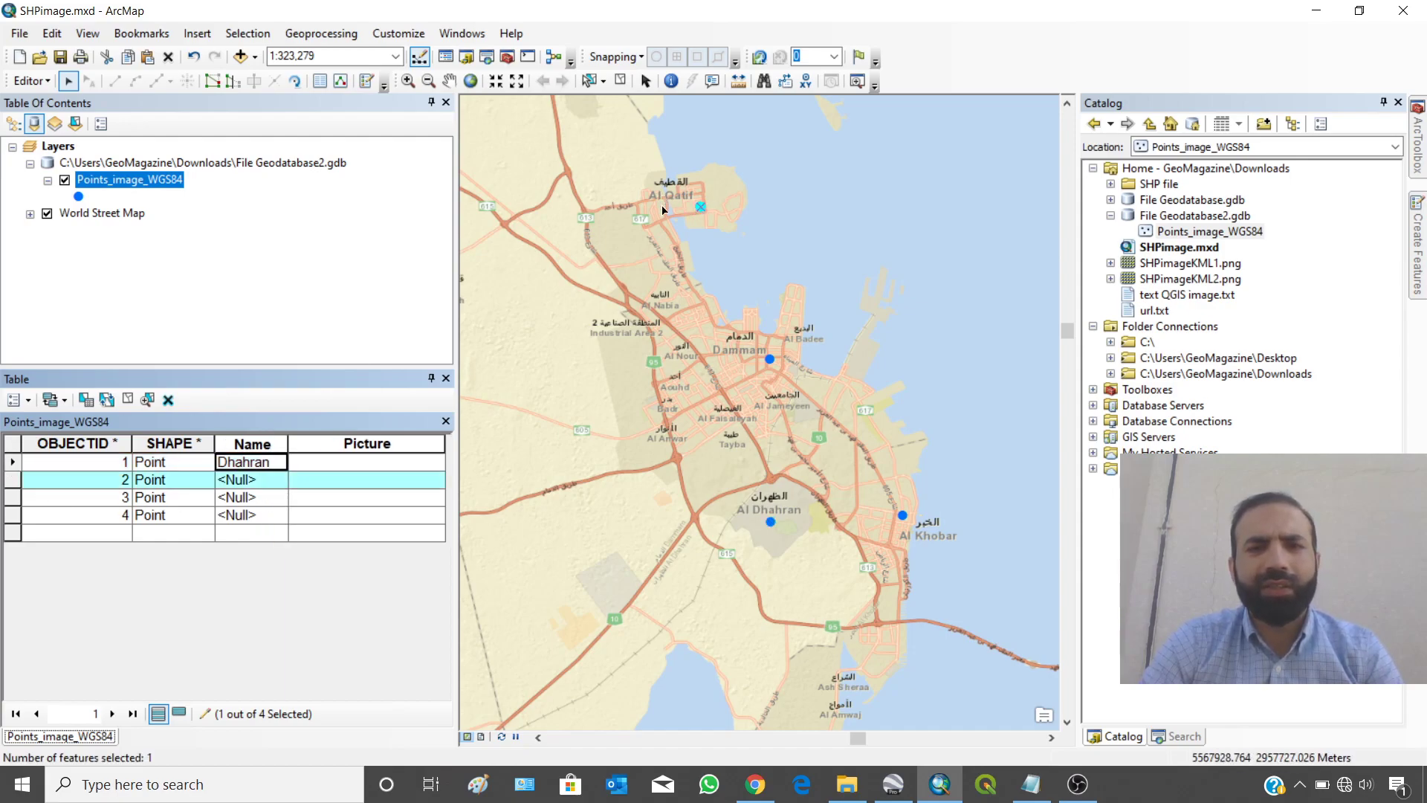
pyautogui.click(238, 479)
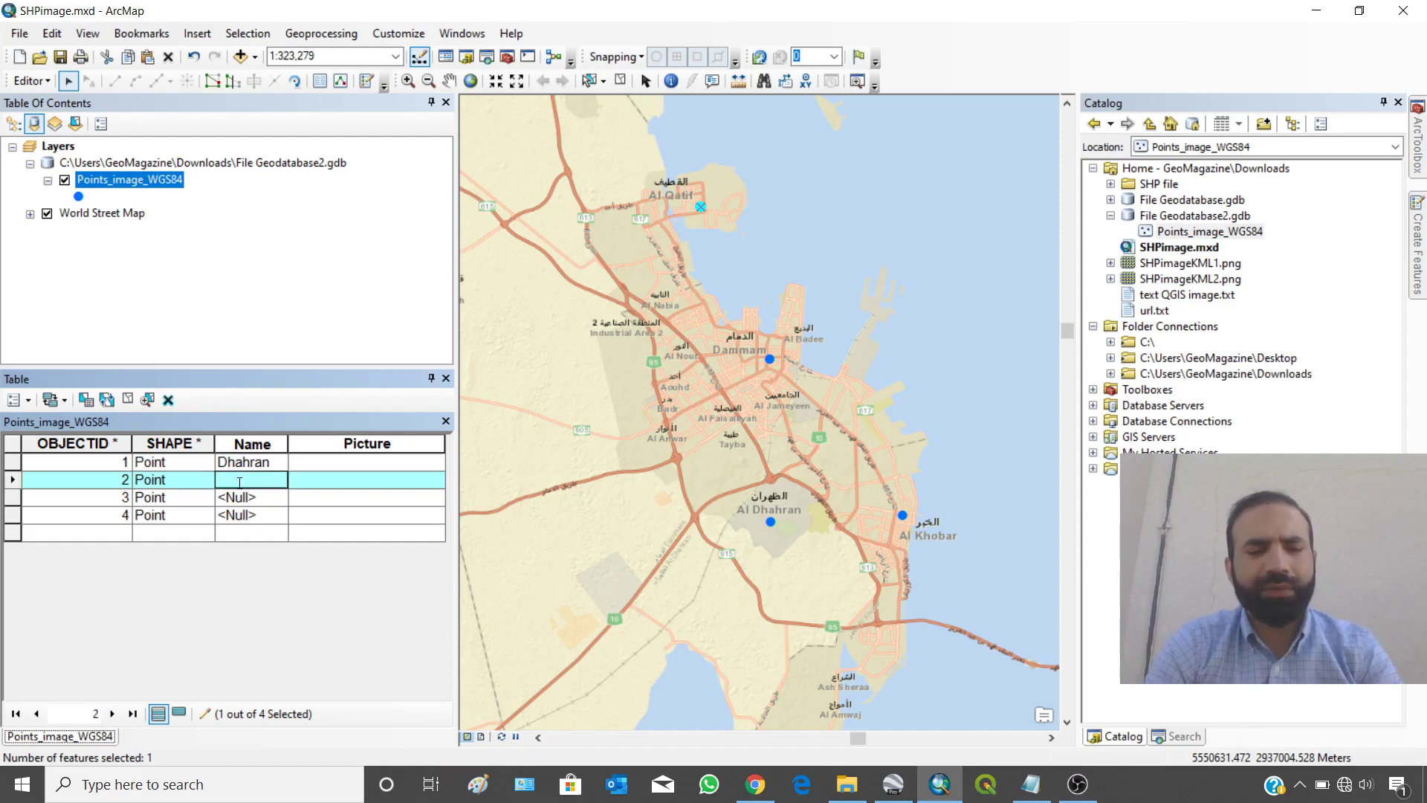
pyautogui.write('Qatif')
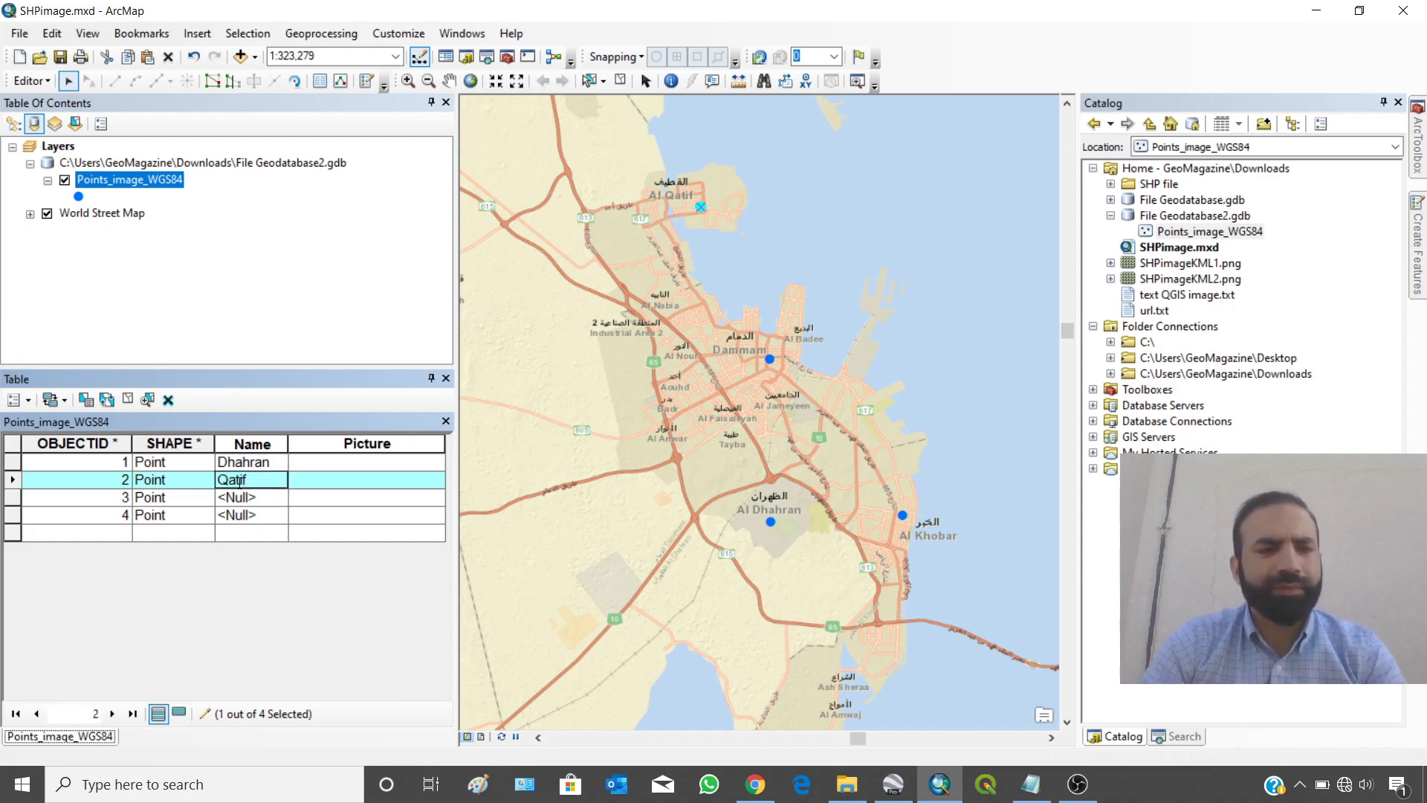
pyautogui.click(14, 499)
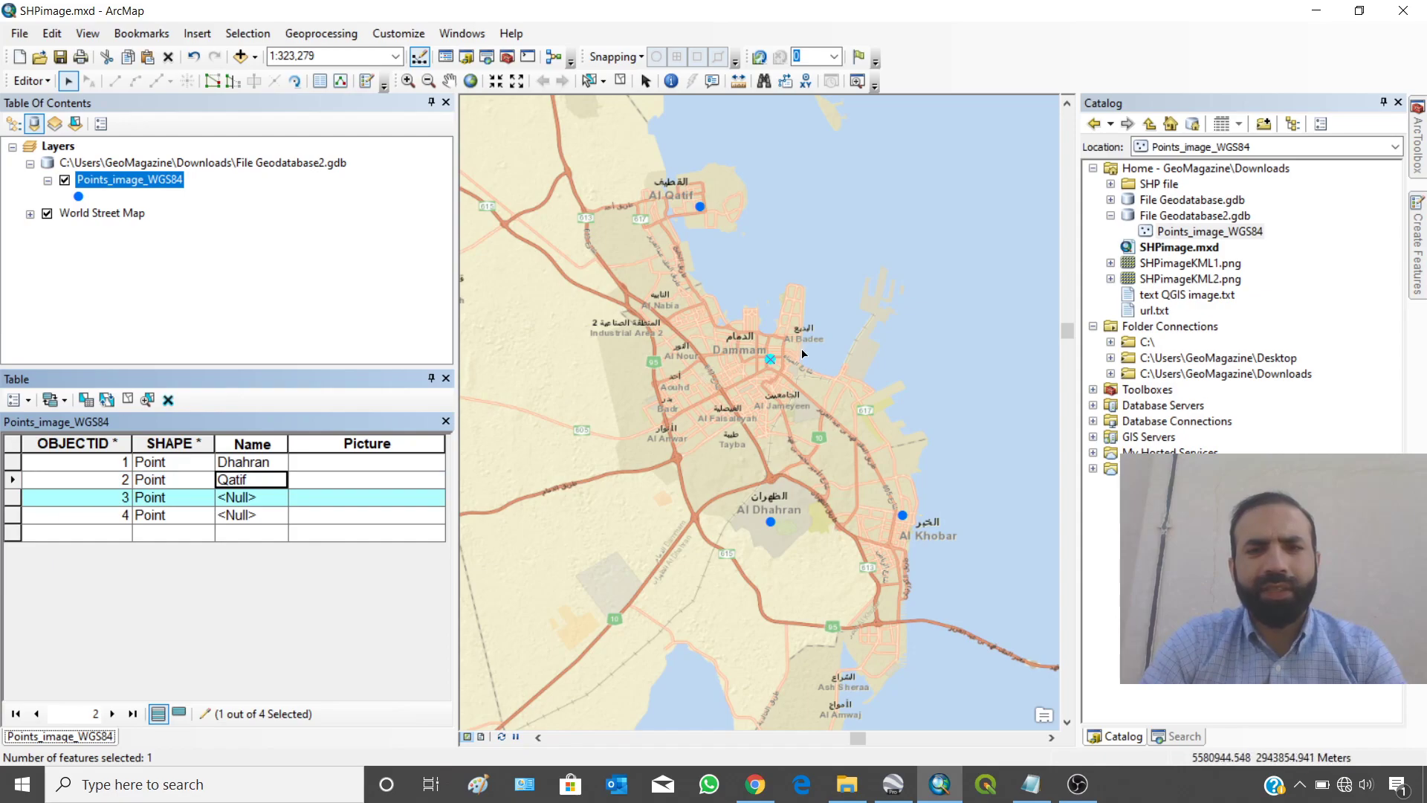
pyautogui.click(238, 498)
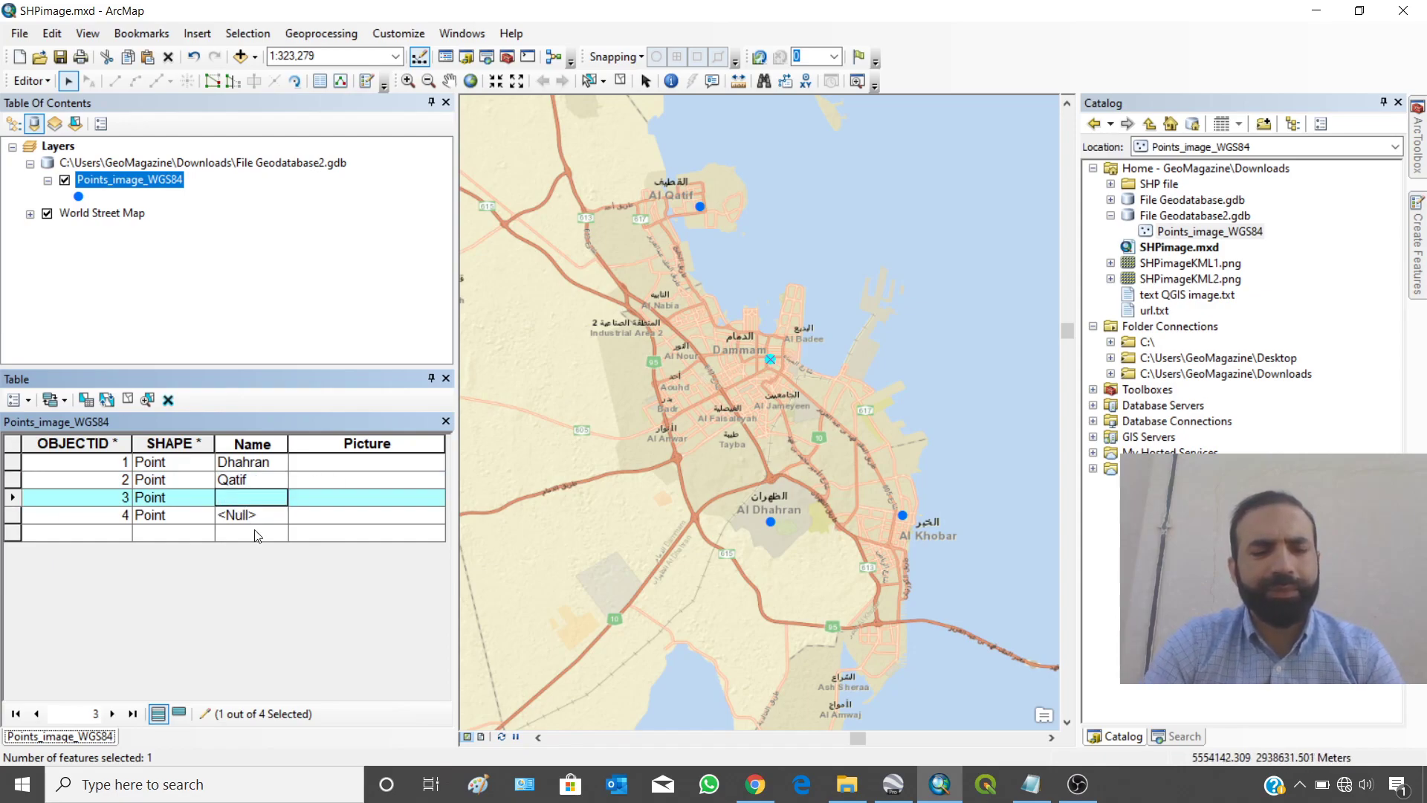
pyautogui.write('Dammam')
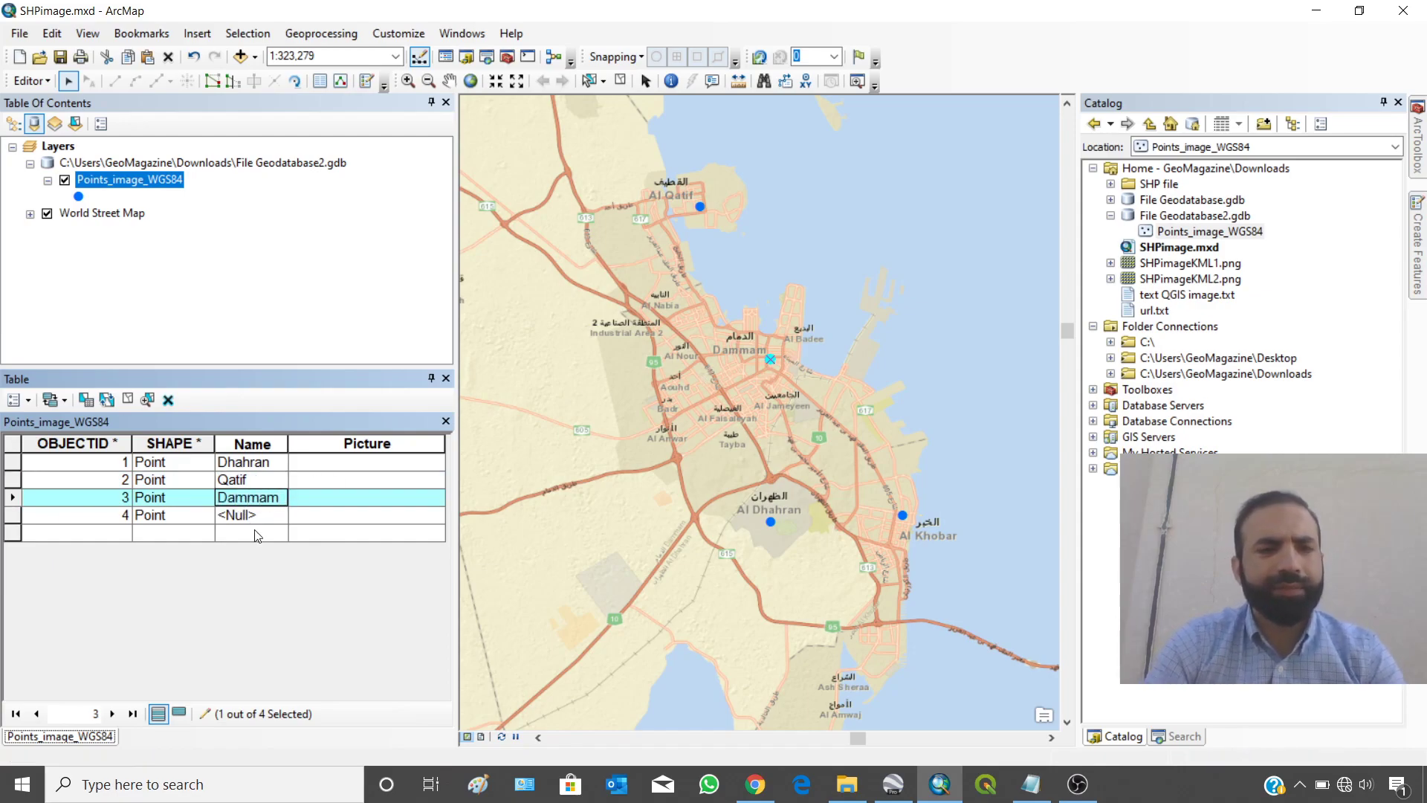
# - Enter Khobar as the Name of the fourth point record
pyautogui.click(14, 517)
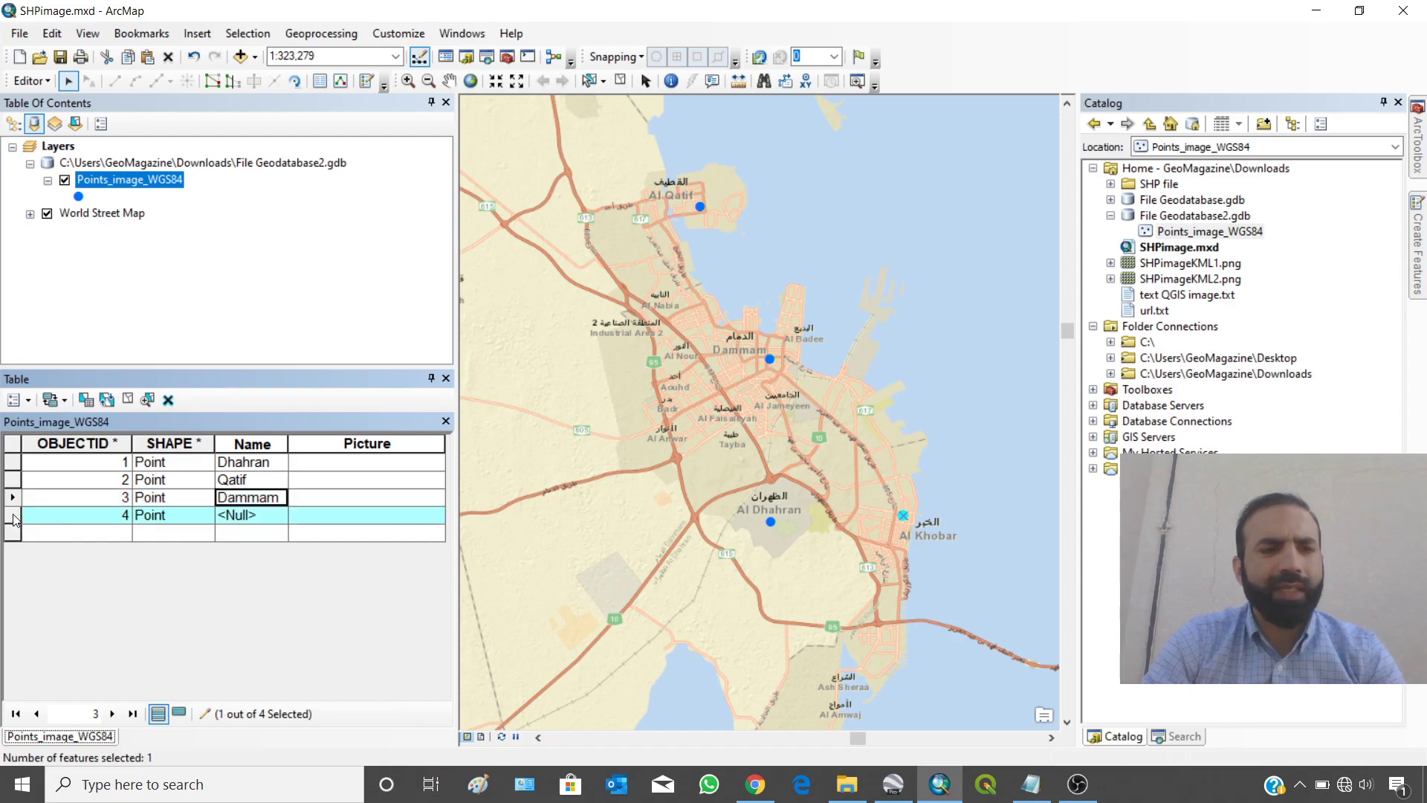
pyautogui.click(242, 520)
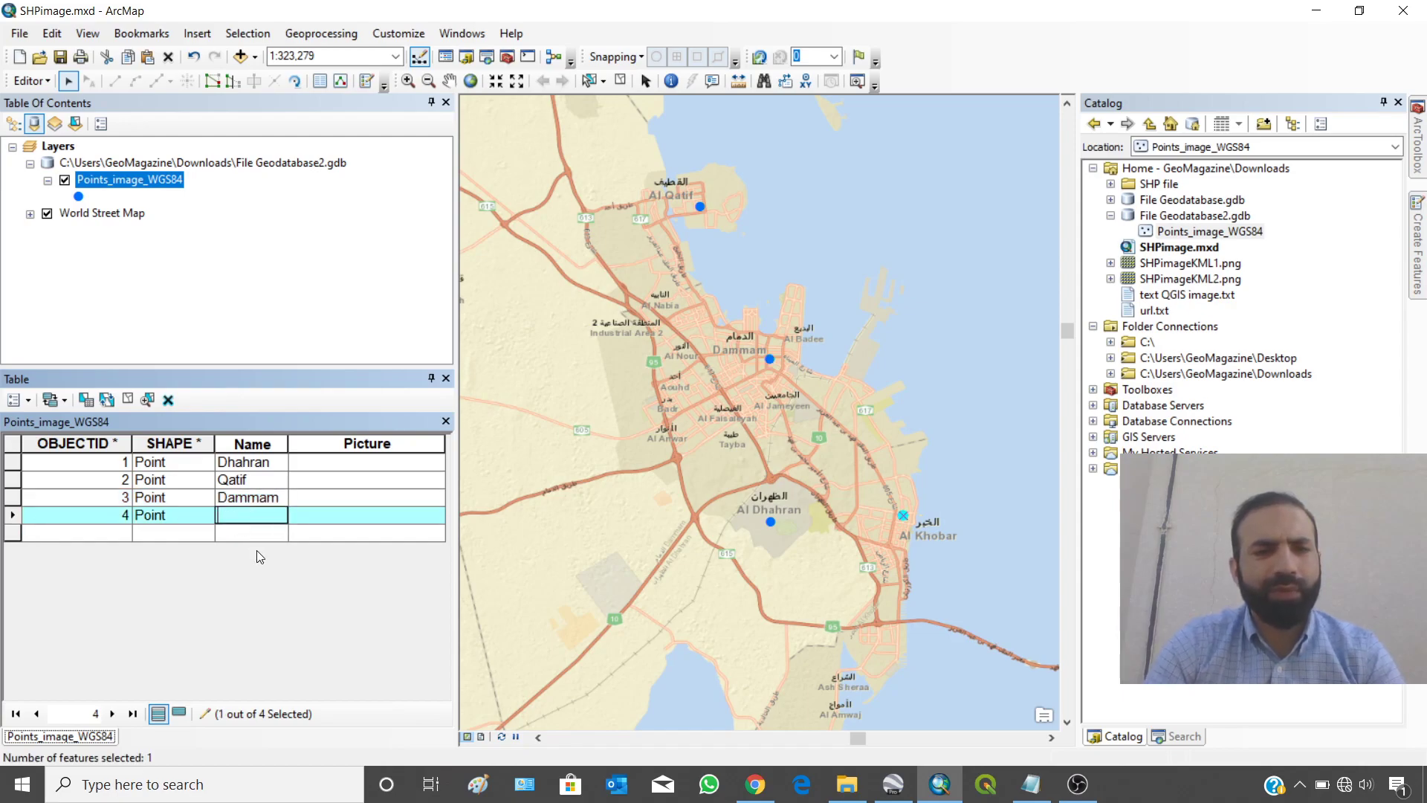
pyautogui.write('Khobar')
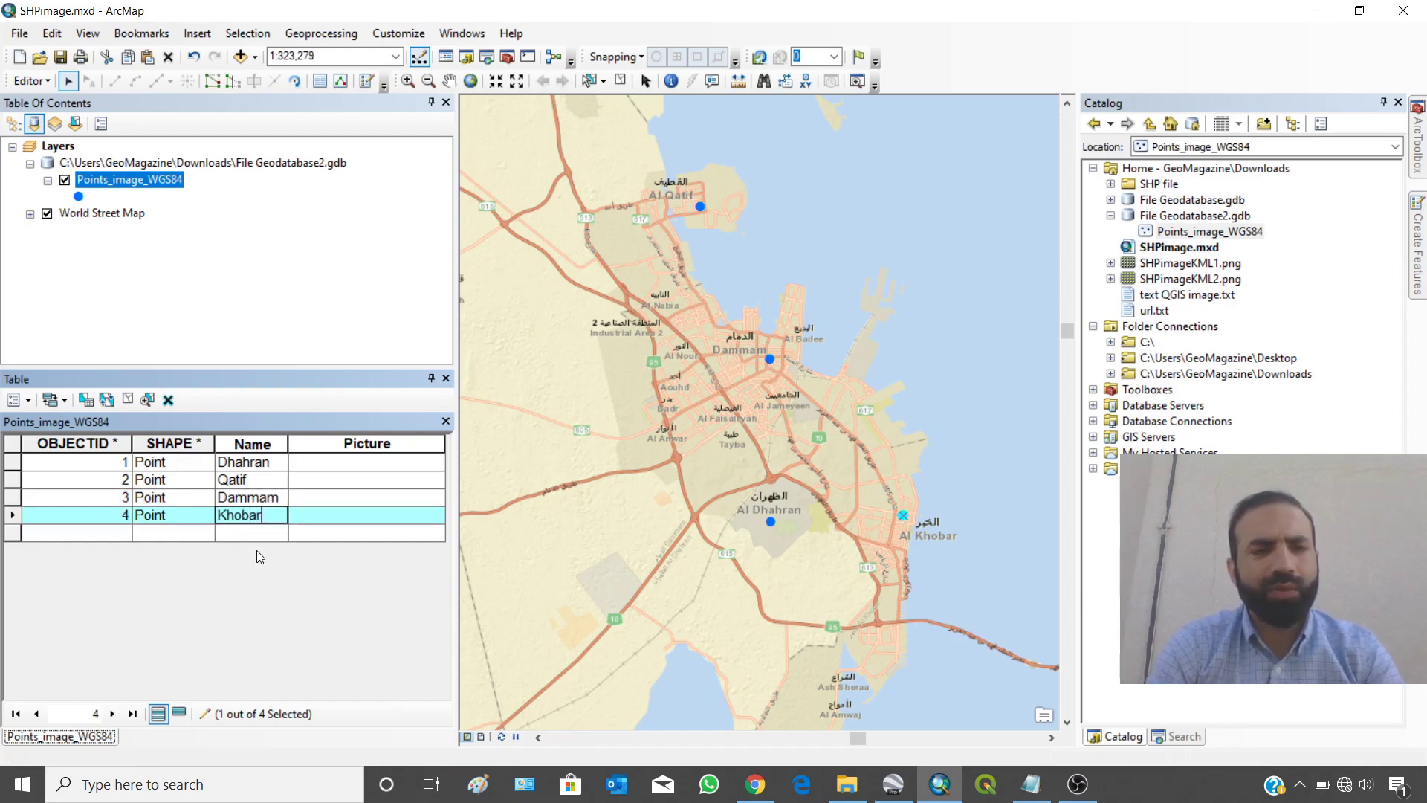
pyautogui.press('Return')
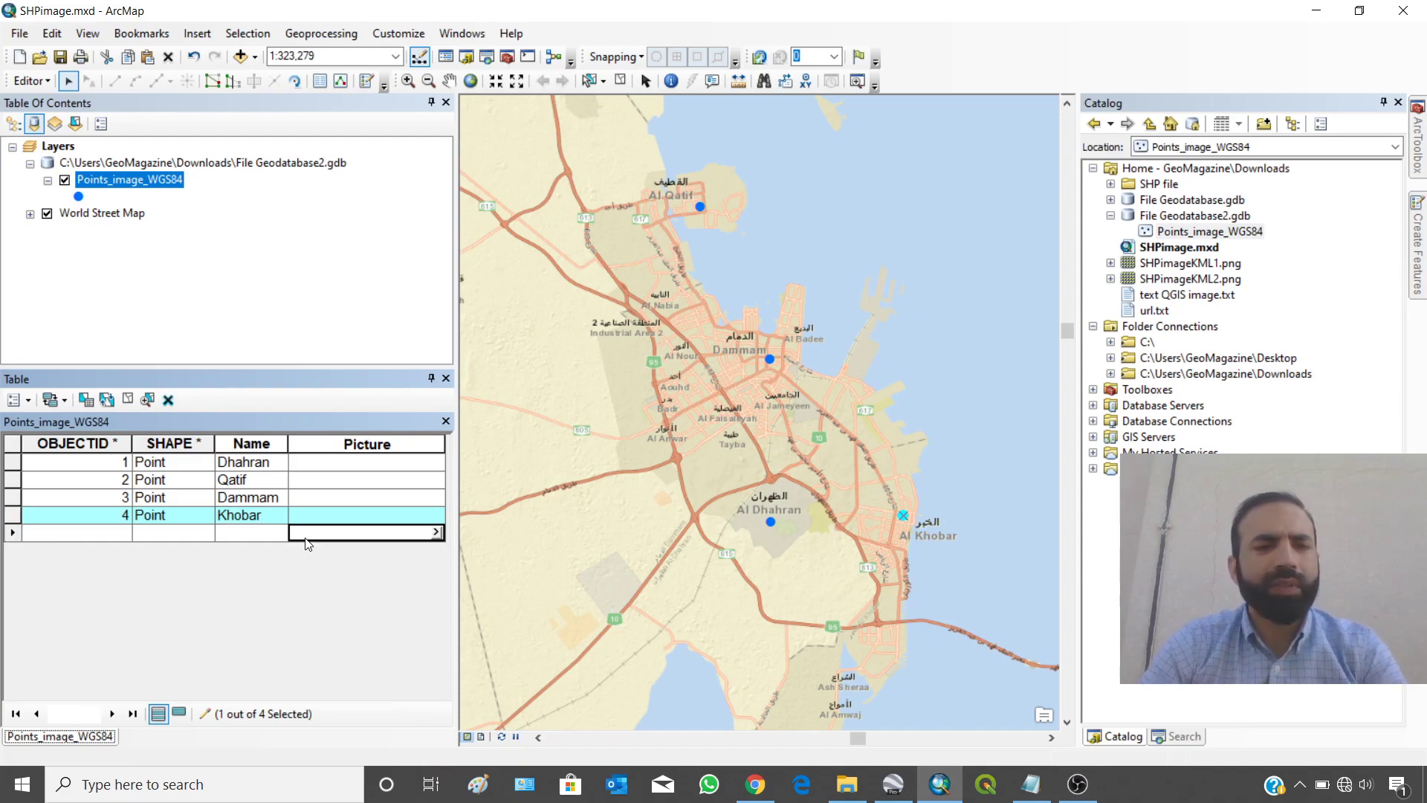
# - Clear the record selection and save the edits to the point names
pyautogui.click(11, 444)
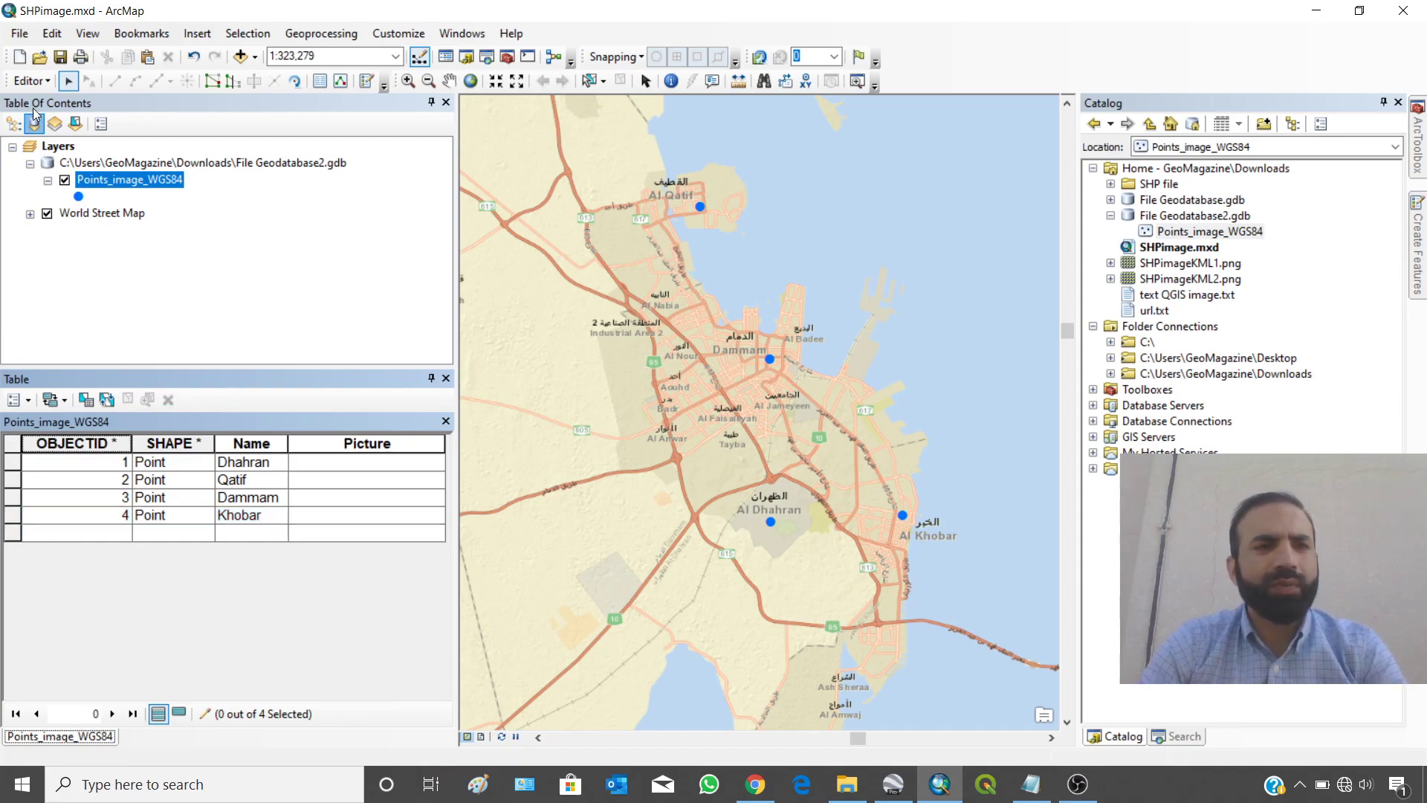
pyautogui.click(31, 80)
pyautogui.click(45, 143)
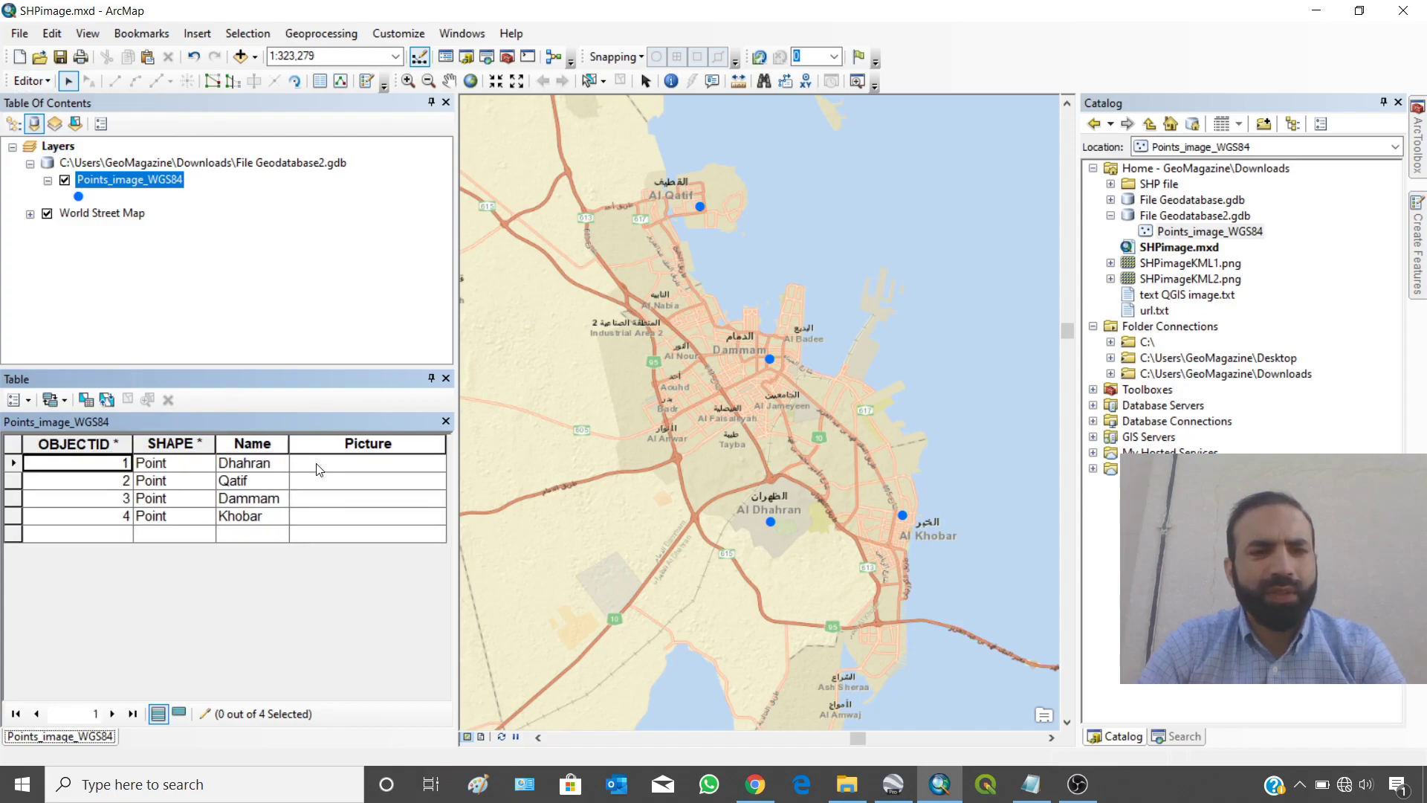
# - Start loading a raster into the Dhahran record's Picture field, browse to the Pictures folder, and view its photos in File Explorer
pyautogui.click(318, 468)
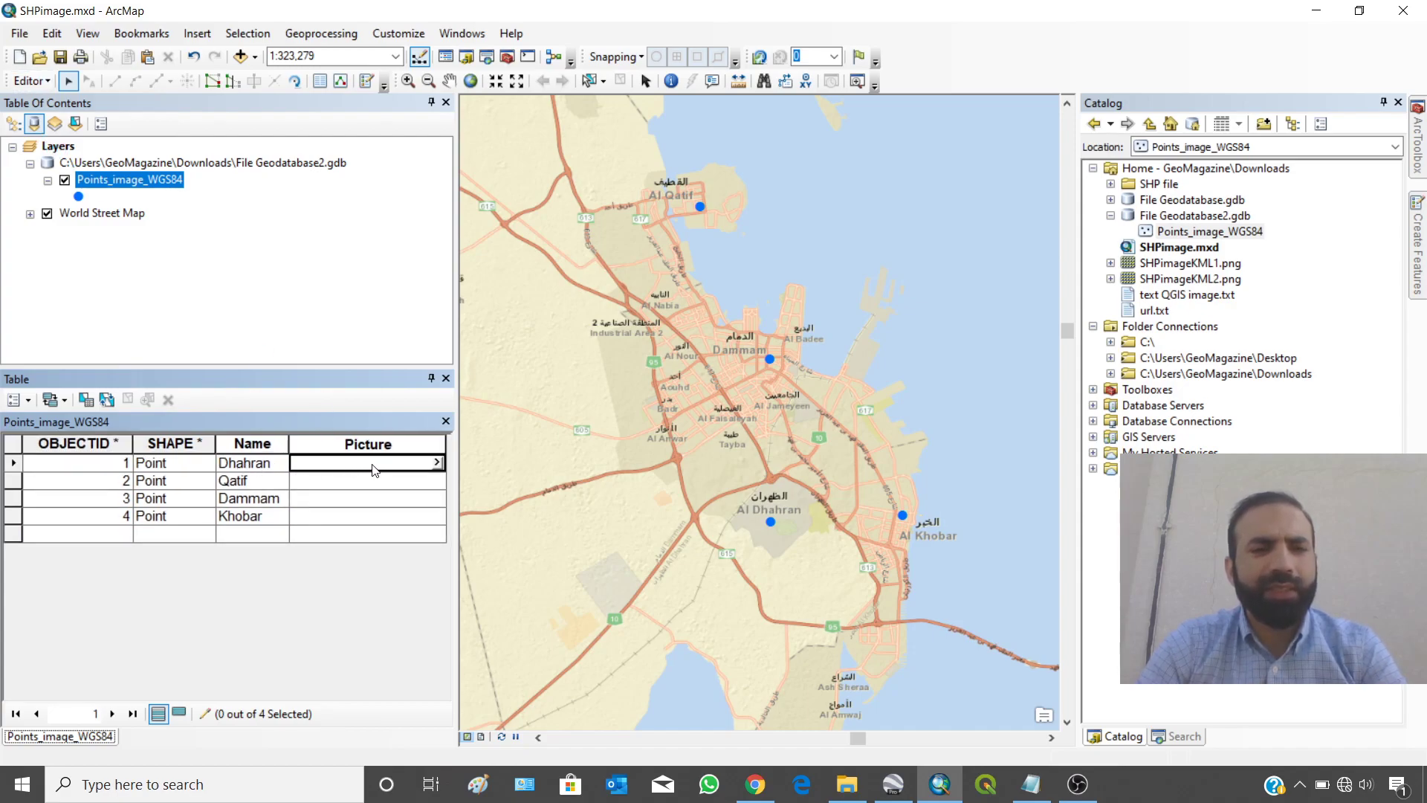
pyautogui.click(438, 463)
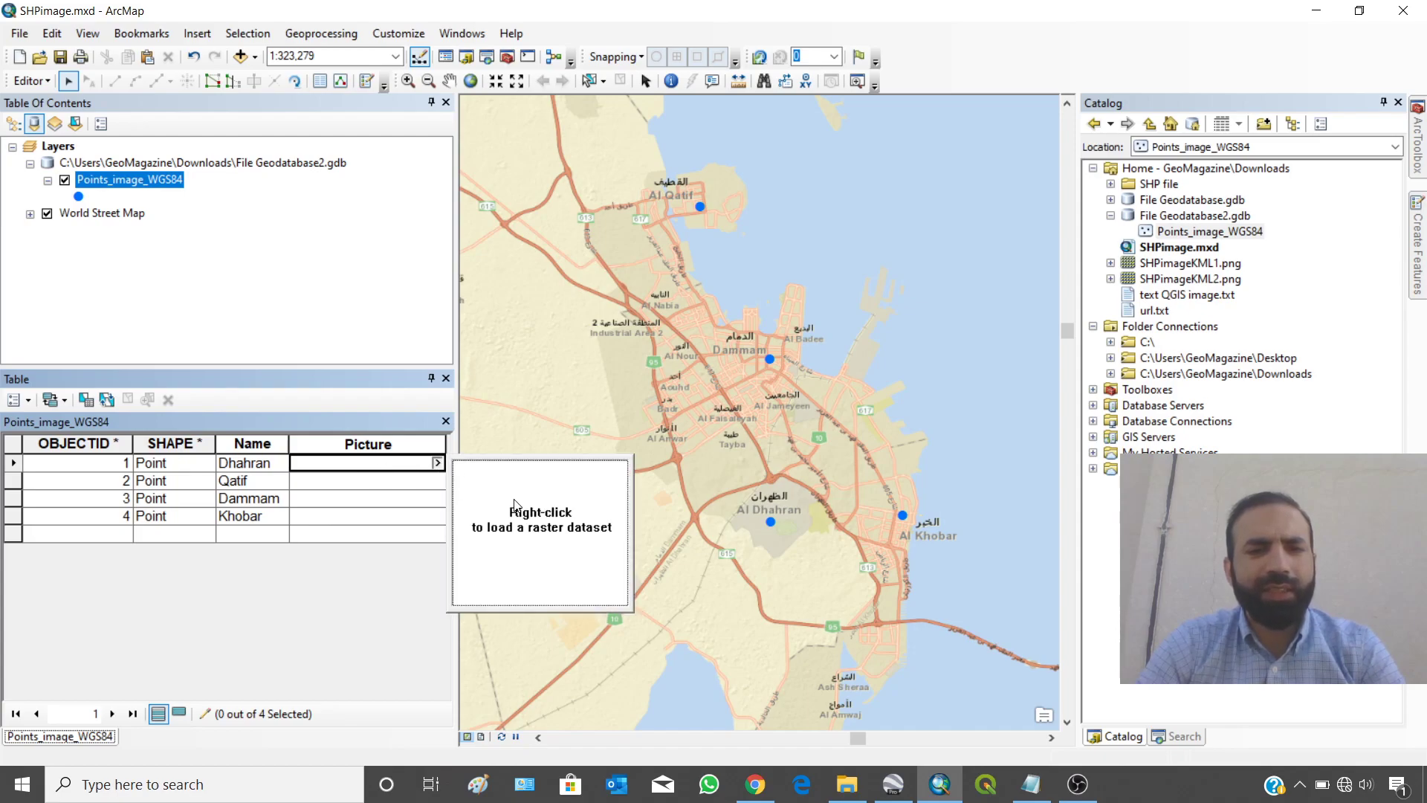
pyautogui.rightClick(544, 538)
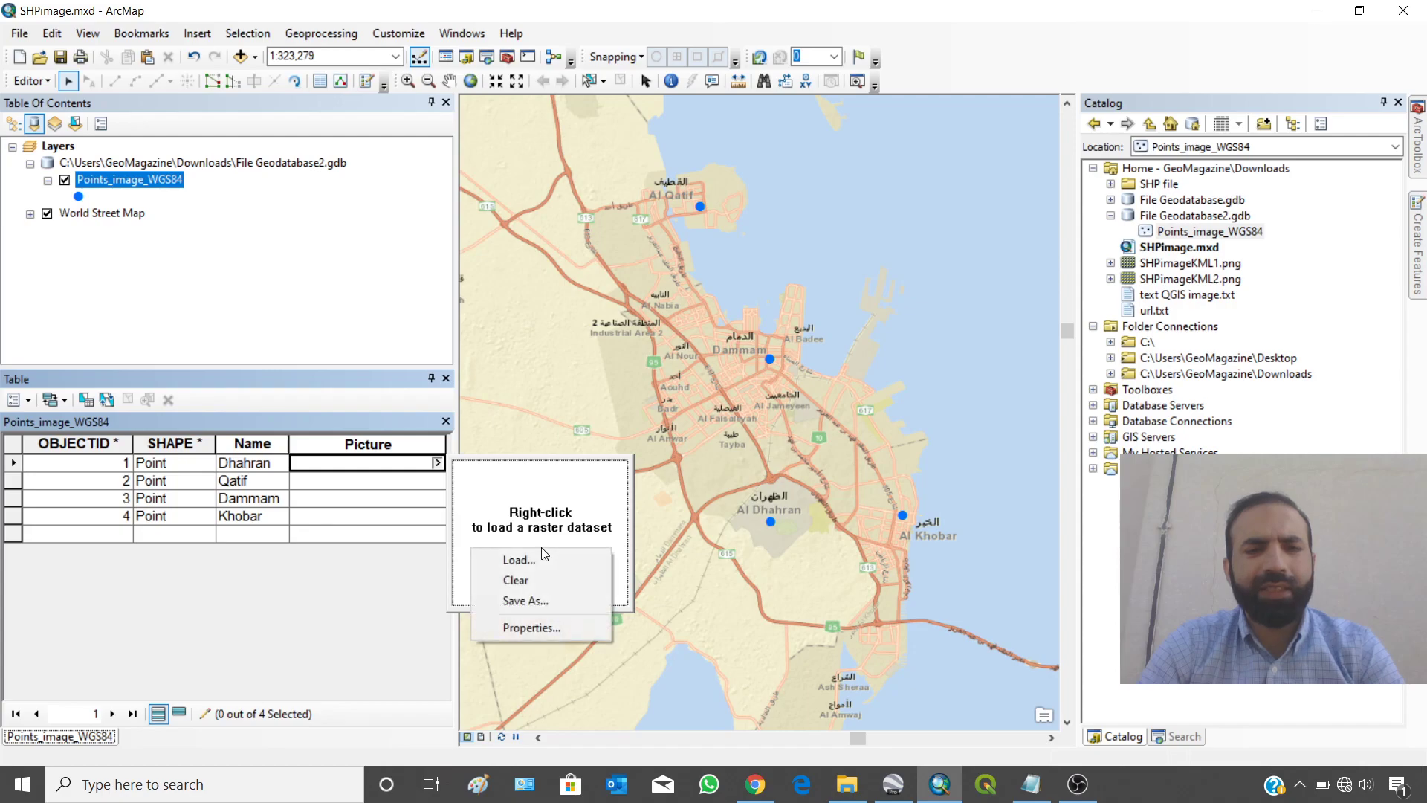
pyautogui.click(547, 563)
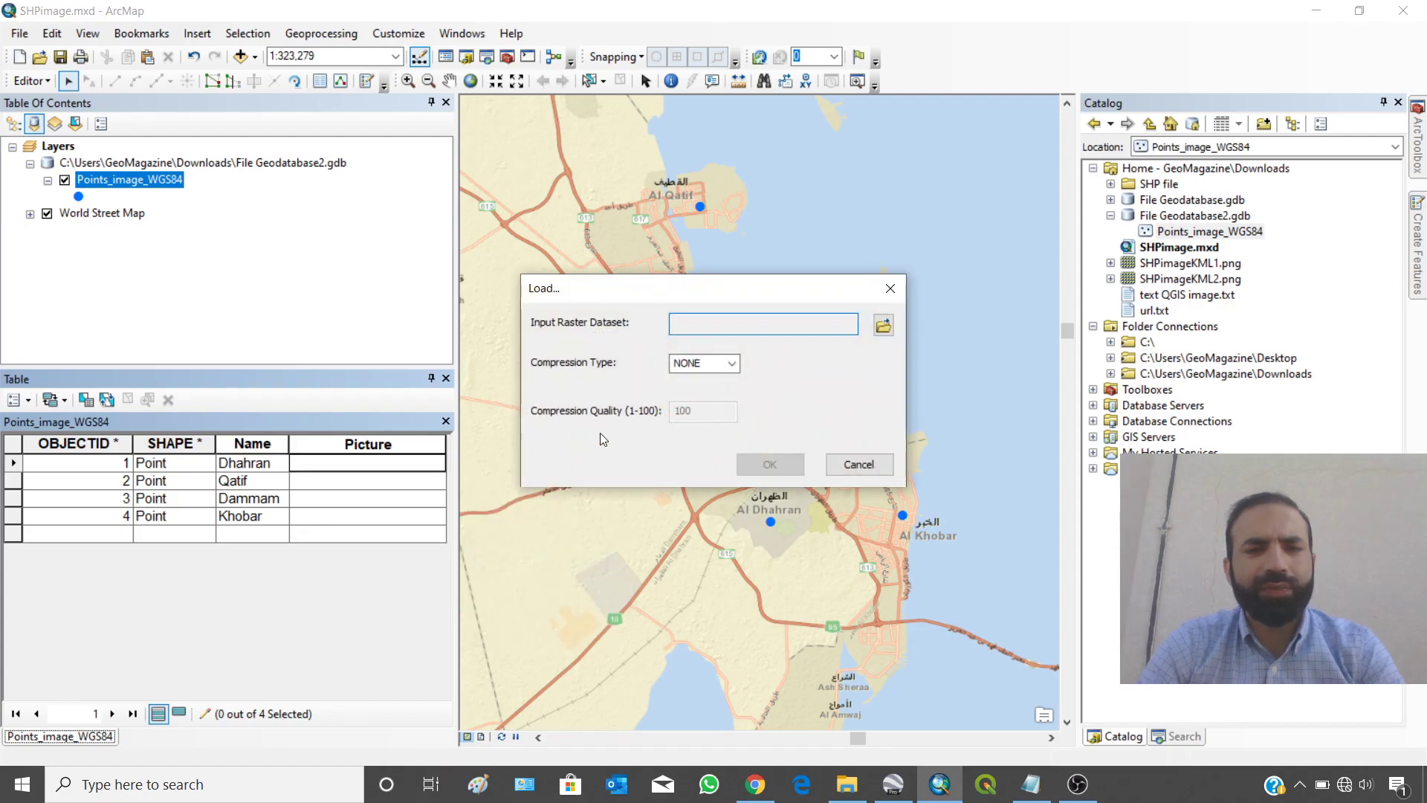
pyautogui.click(883, 326)
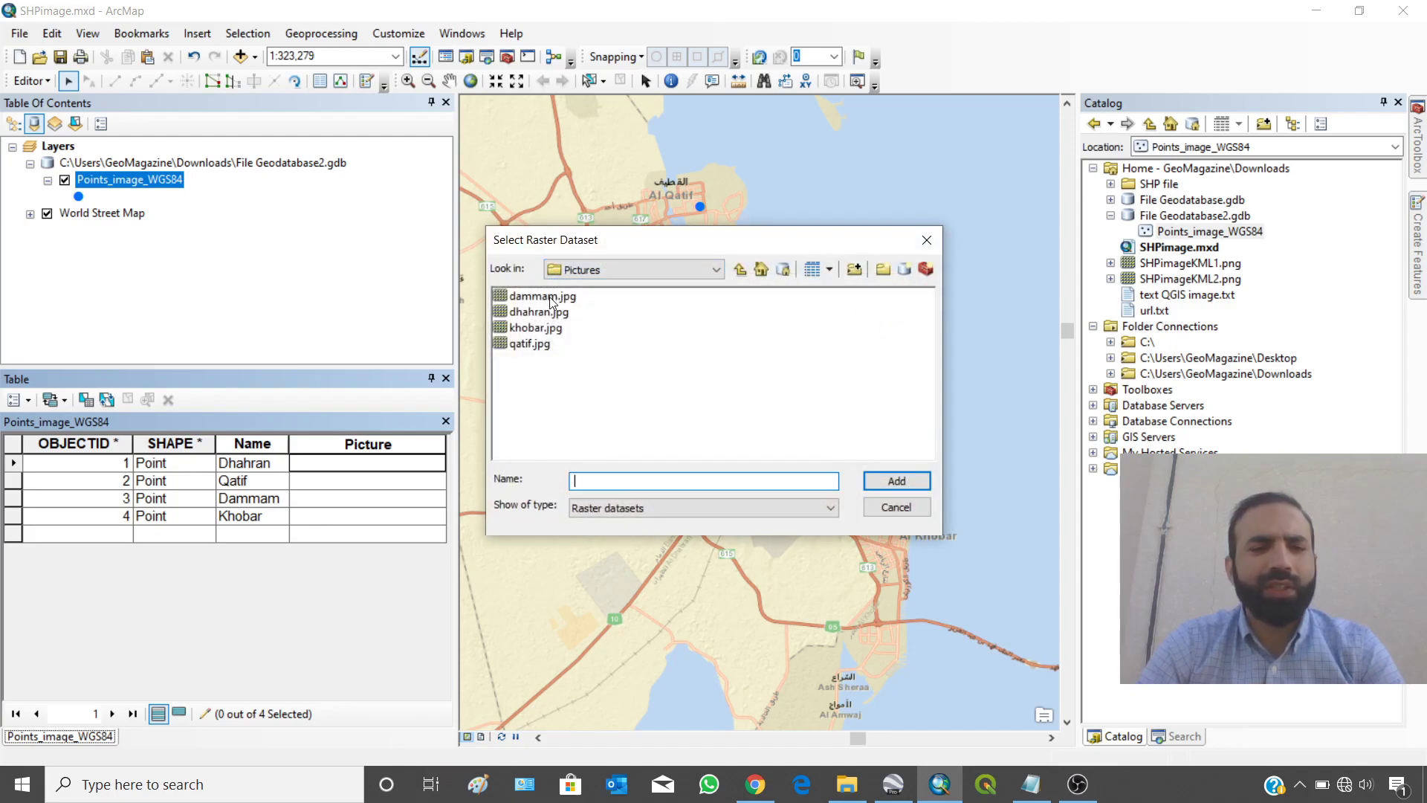
pyautogui.click(848, 784)
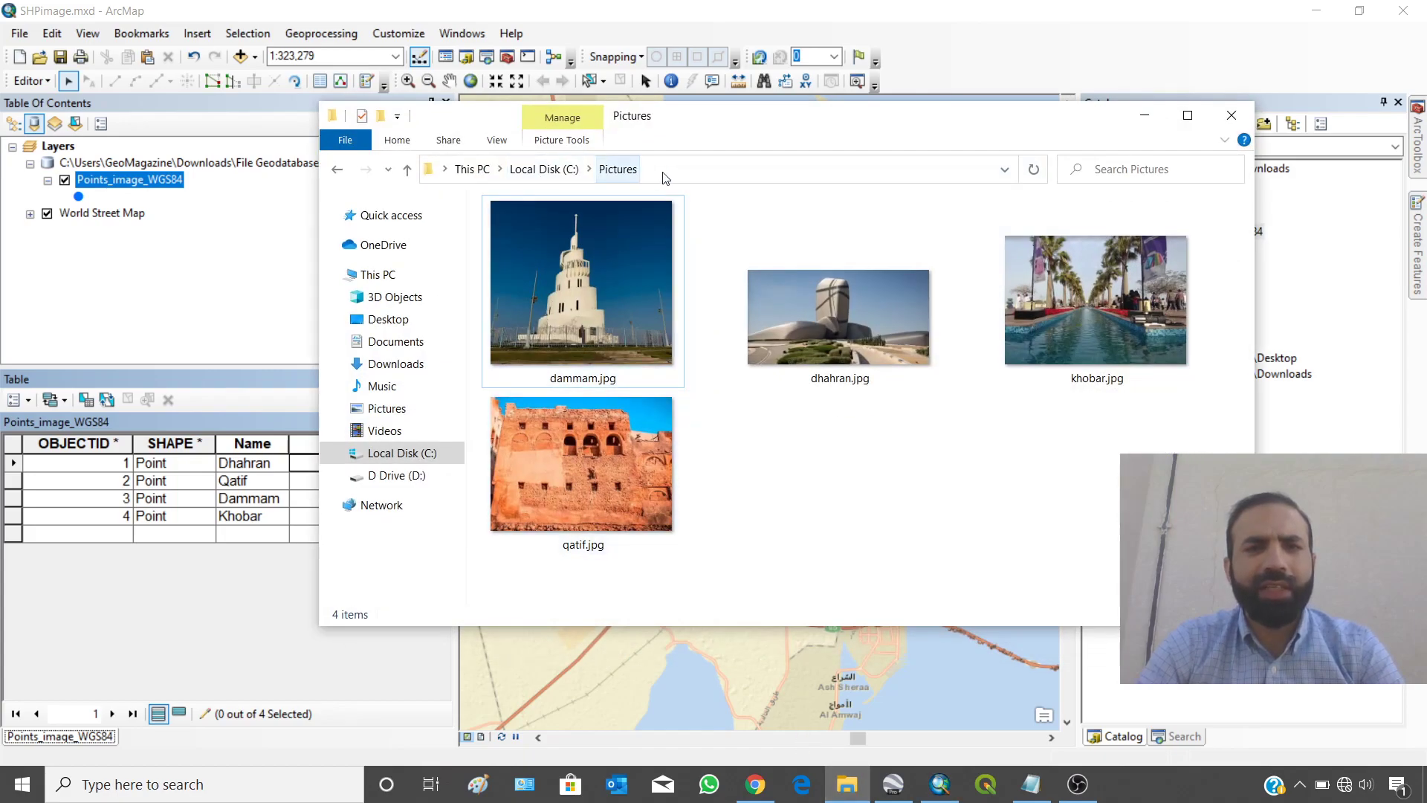
pyautogui.click(1145, 115)
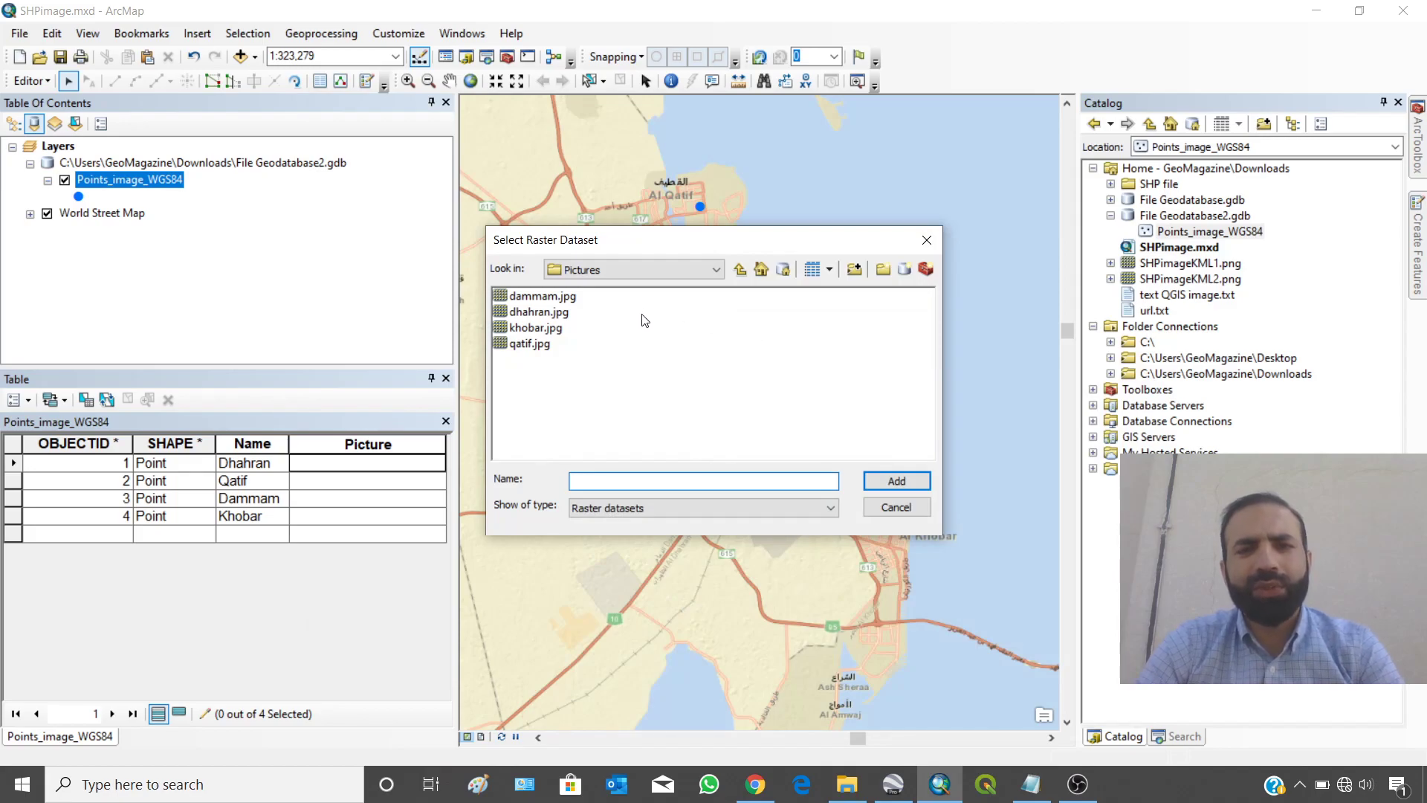
pyautogui.click(855, 271)
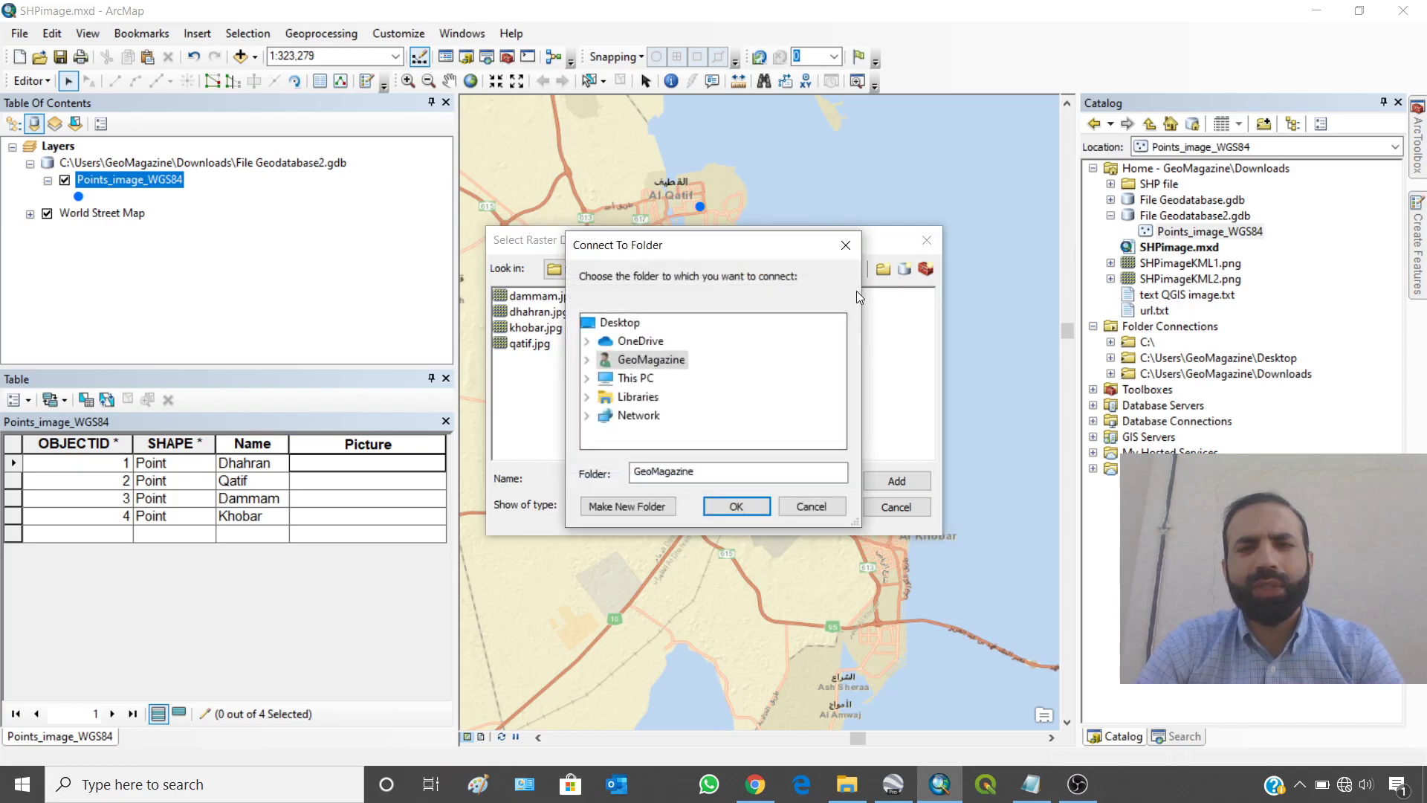
pyautogui.click(587, 378)
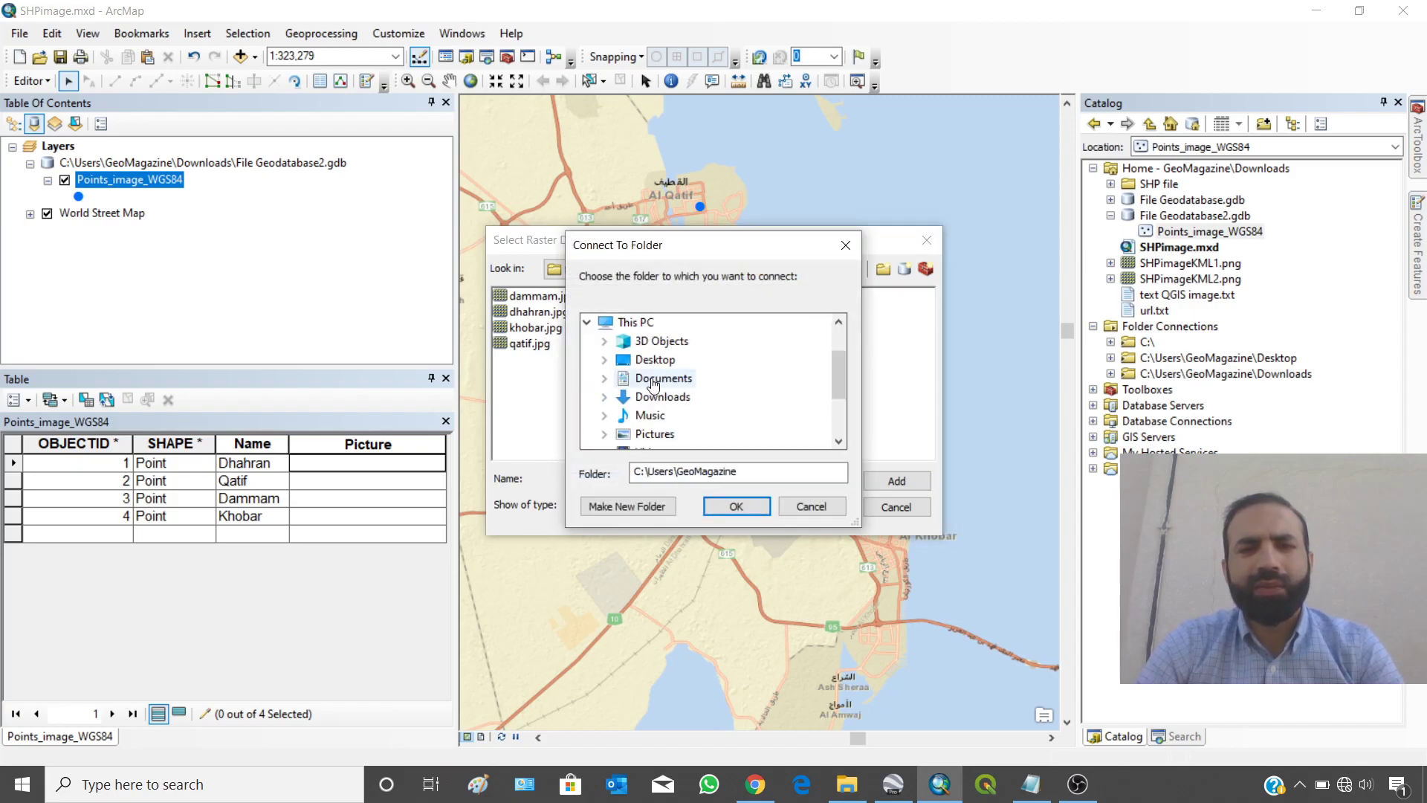
pyautogui.scroll(-2, 745, 419)
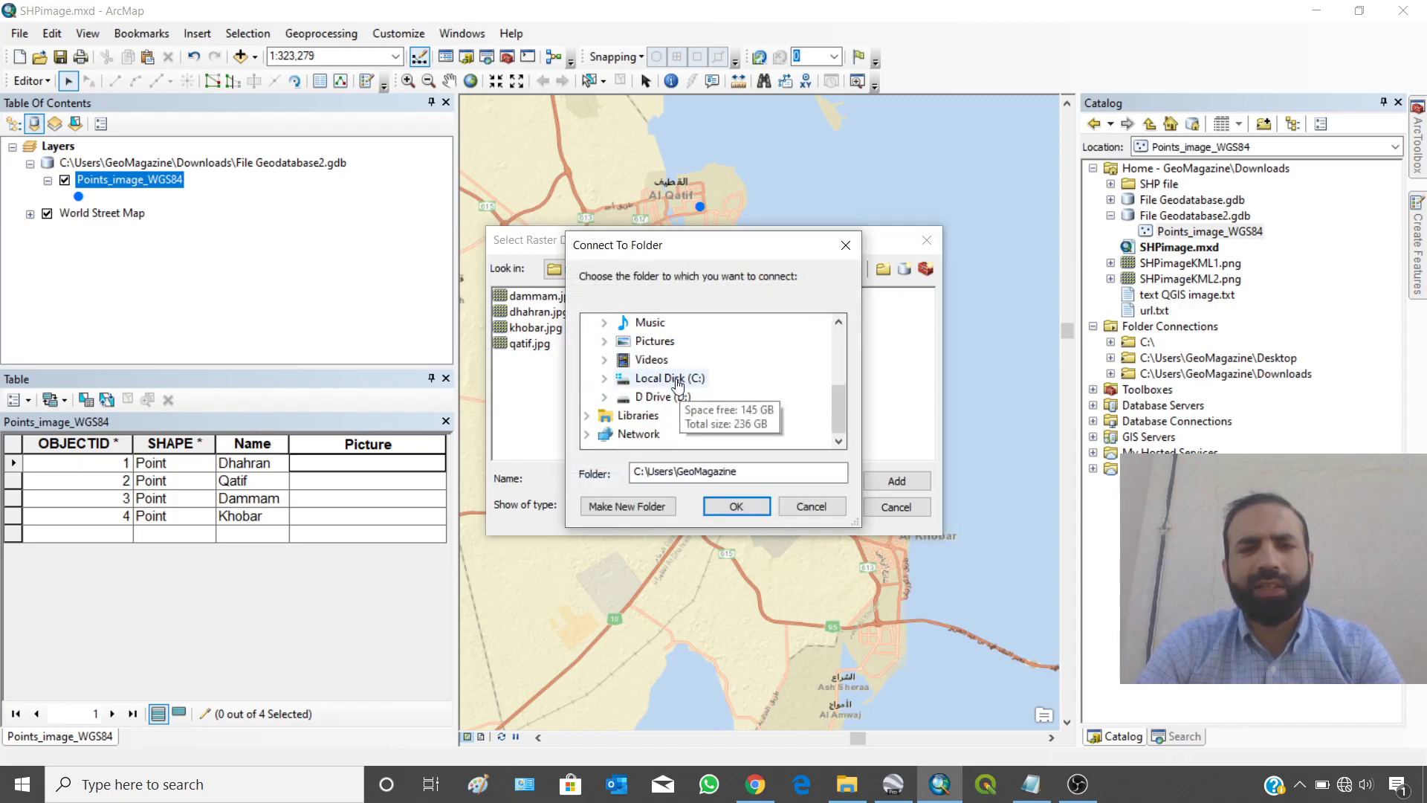
pyautogui.click(811, 507)
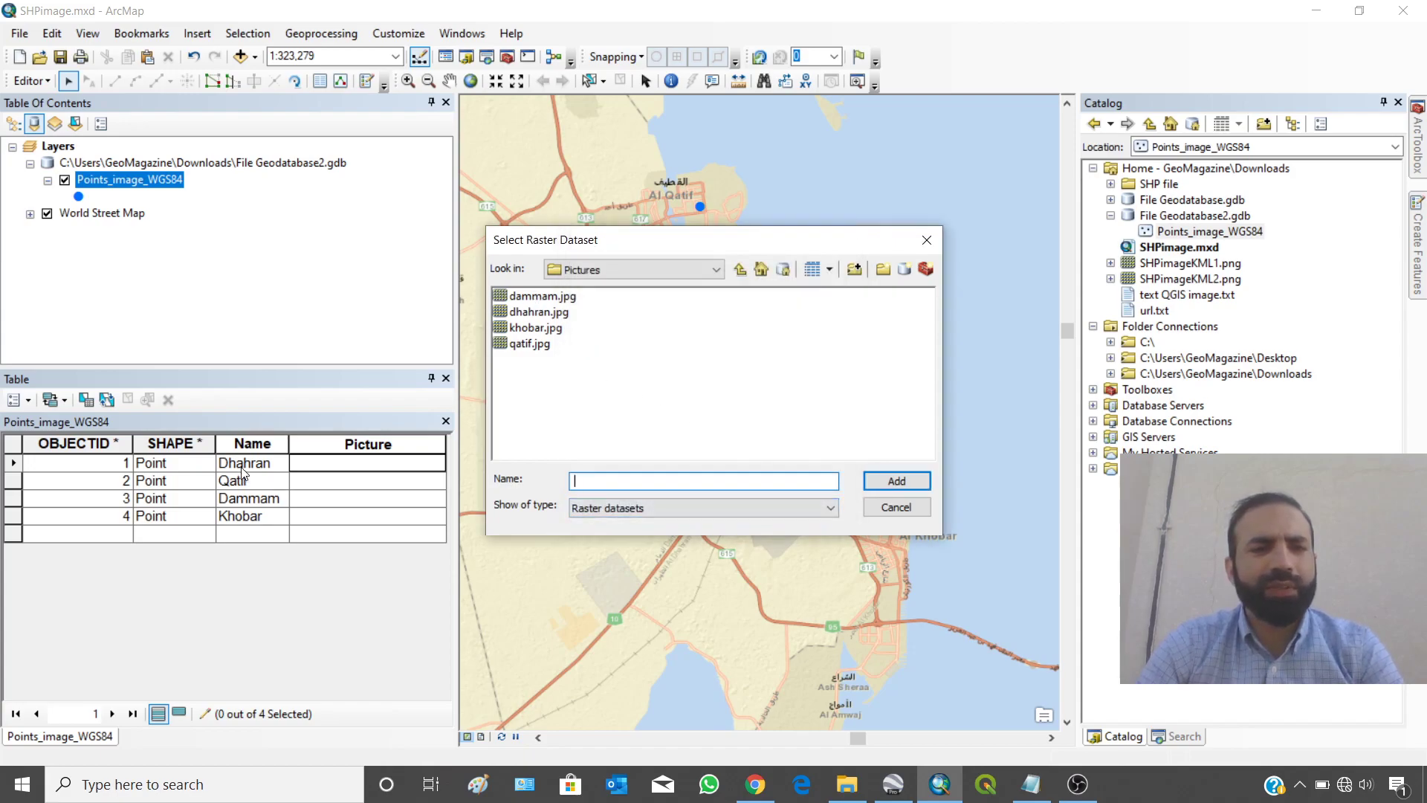
# - Load dhahran.jpg from C:\Pictures into the Dhahran record's Picture field with compression type NONE
pyautogui.click(519, 314)
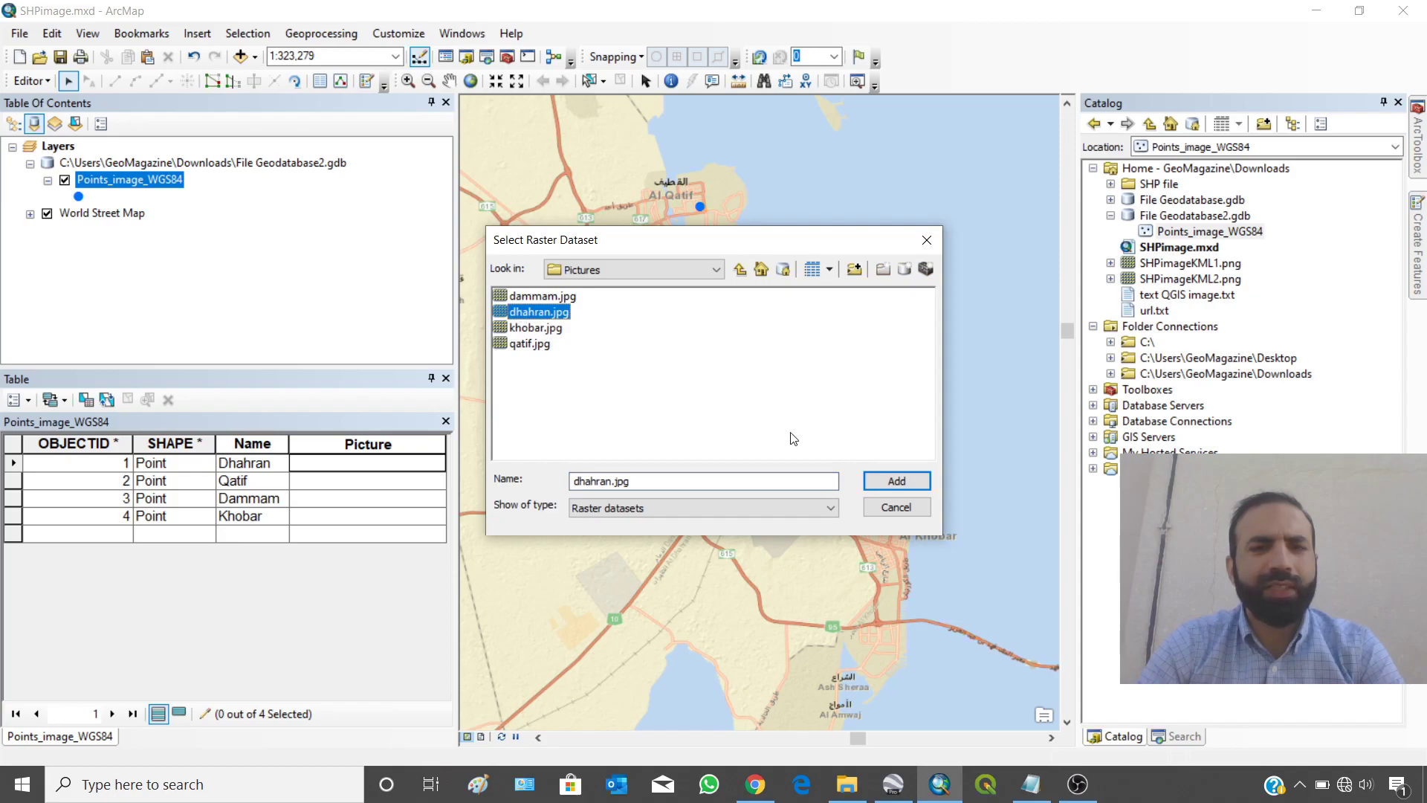
pyautogui.click(885, 480)
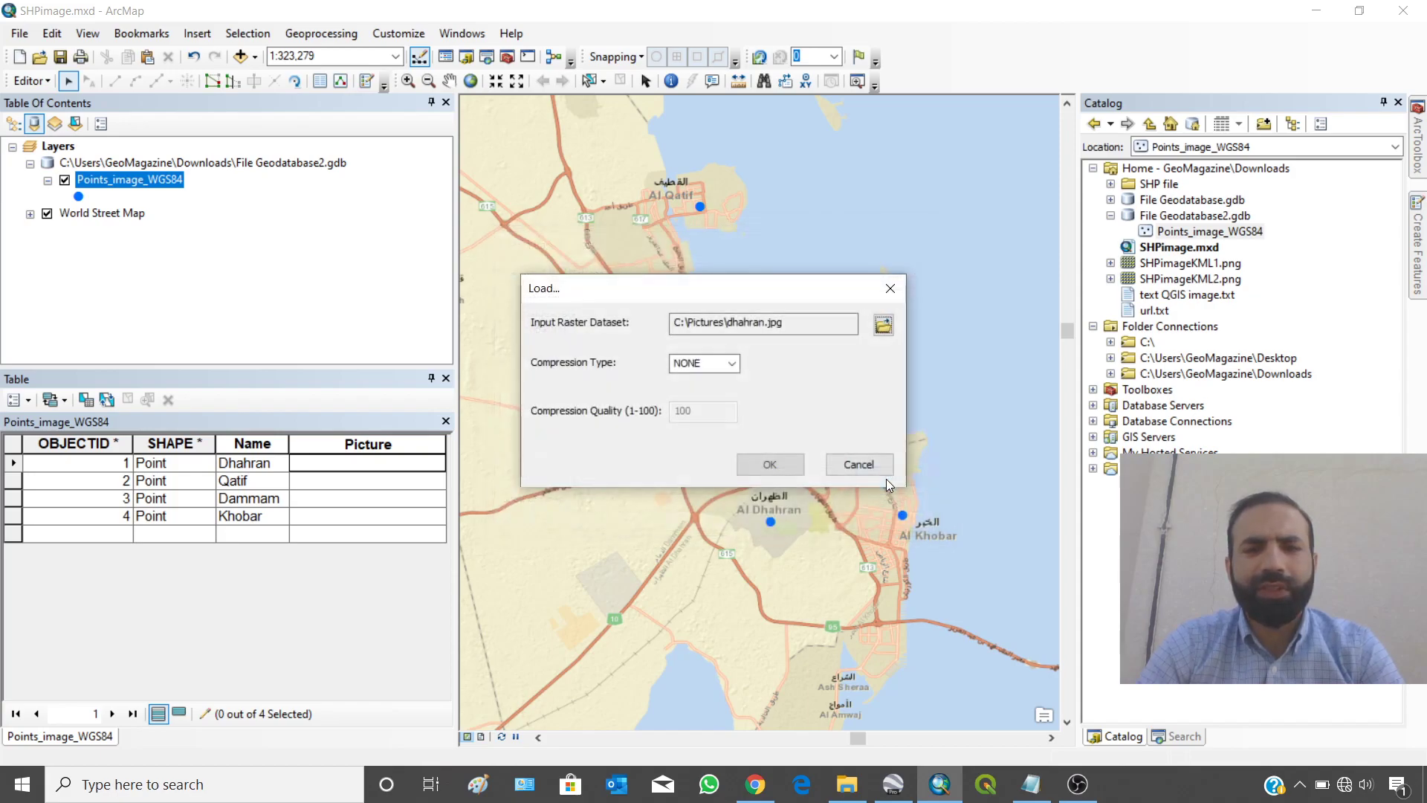
pyautogui.click(770, 464)
# - Load qatif.jpg from C:\Pictures into the Qatif record's Picture field without compression and save the edits
pyautogui.click(403, 485)
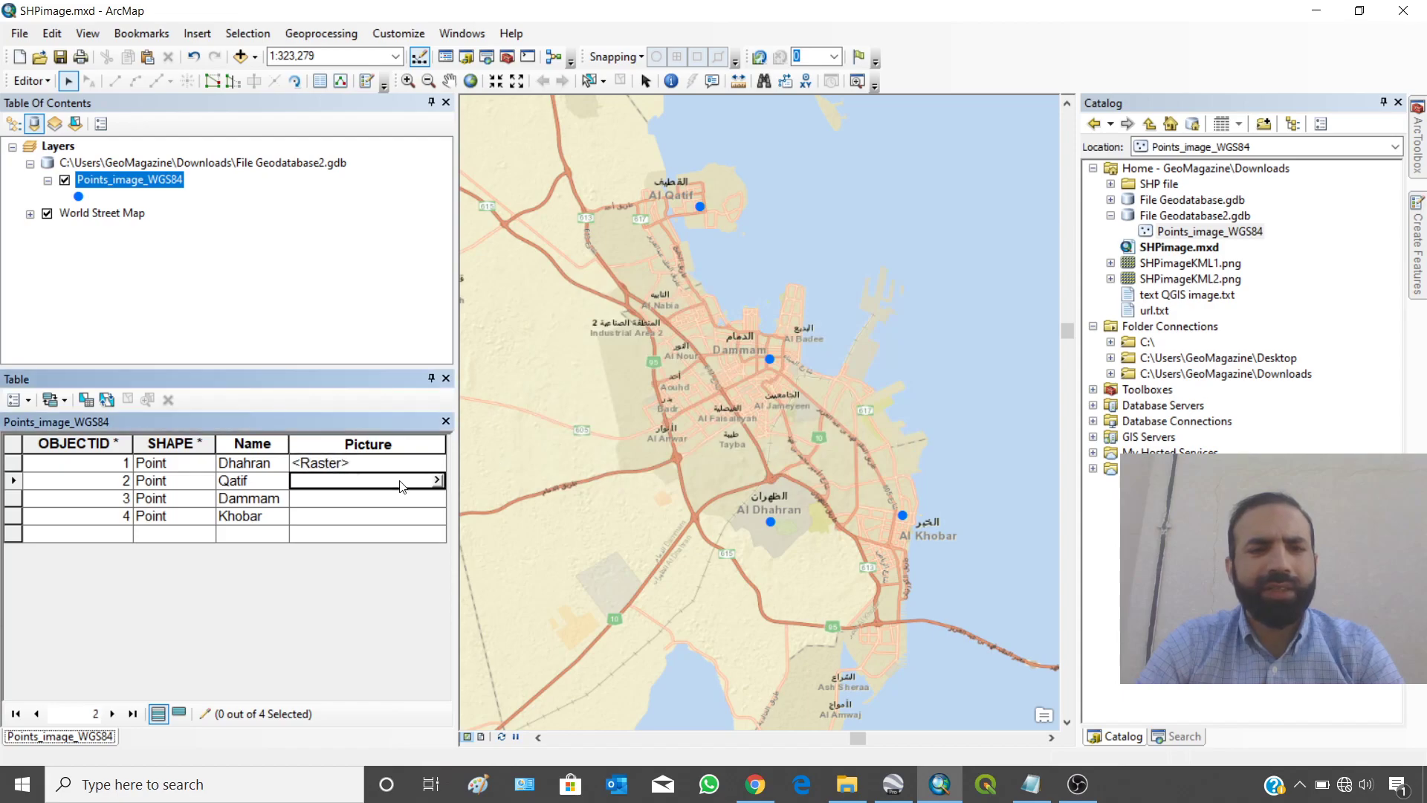
pyautogui.click(437, 480)
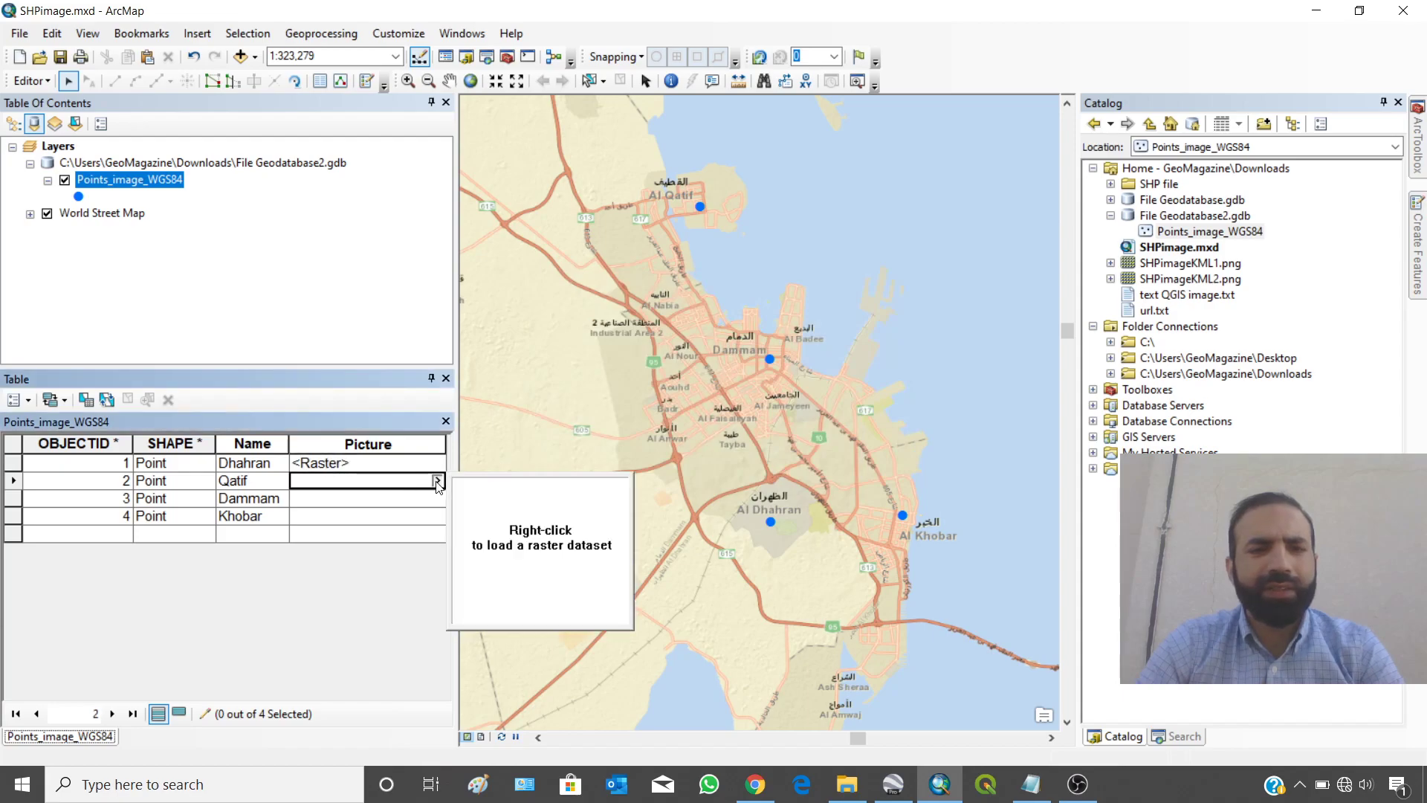
pyautogui.rightClick(553, 570)
pyautogui.click(554, 578)
pyautogui.click(877, 332)
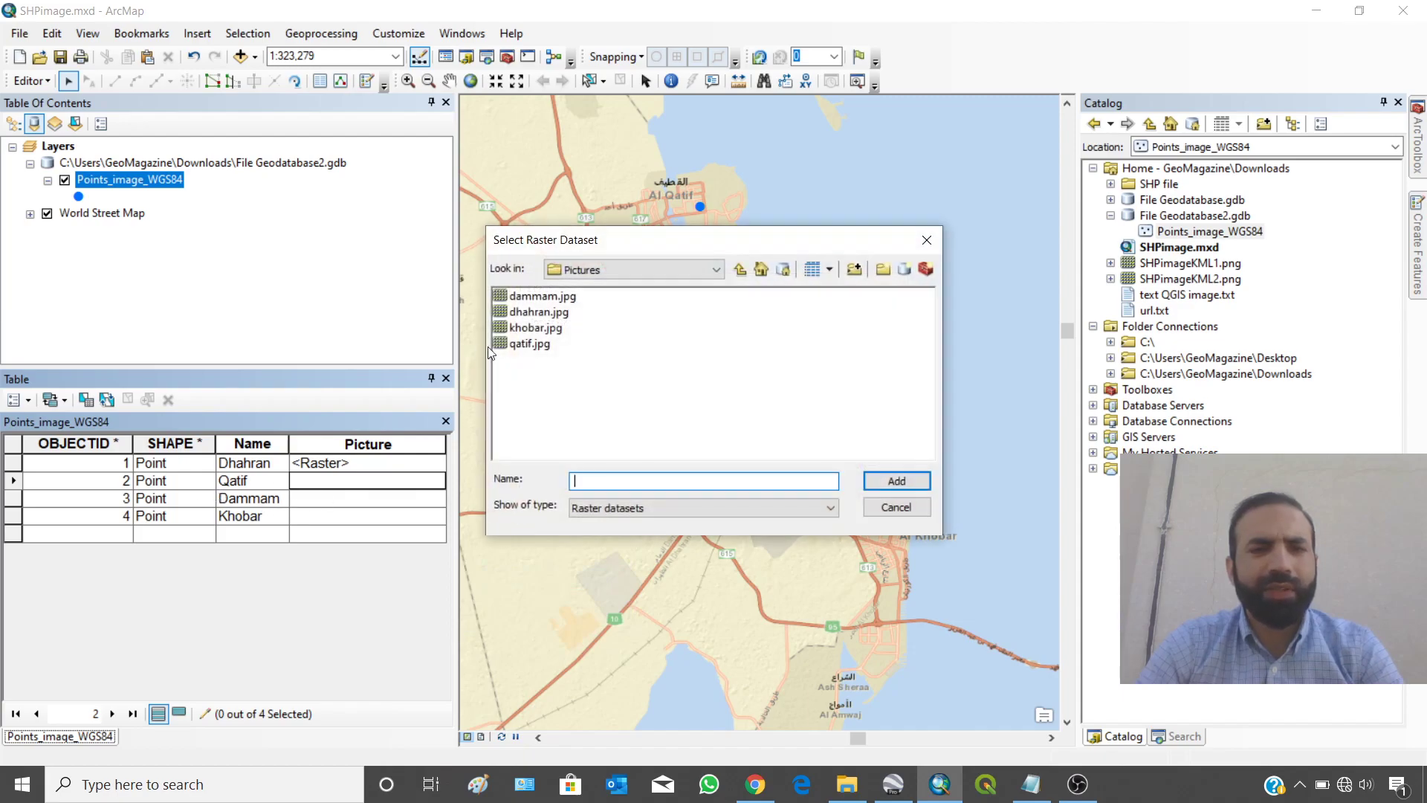
pyautogui.click(529, 344)
pyautogui.click(896, 481)
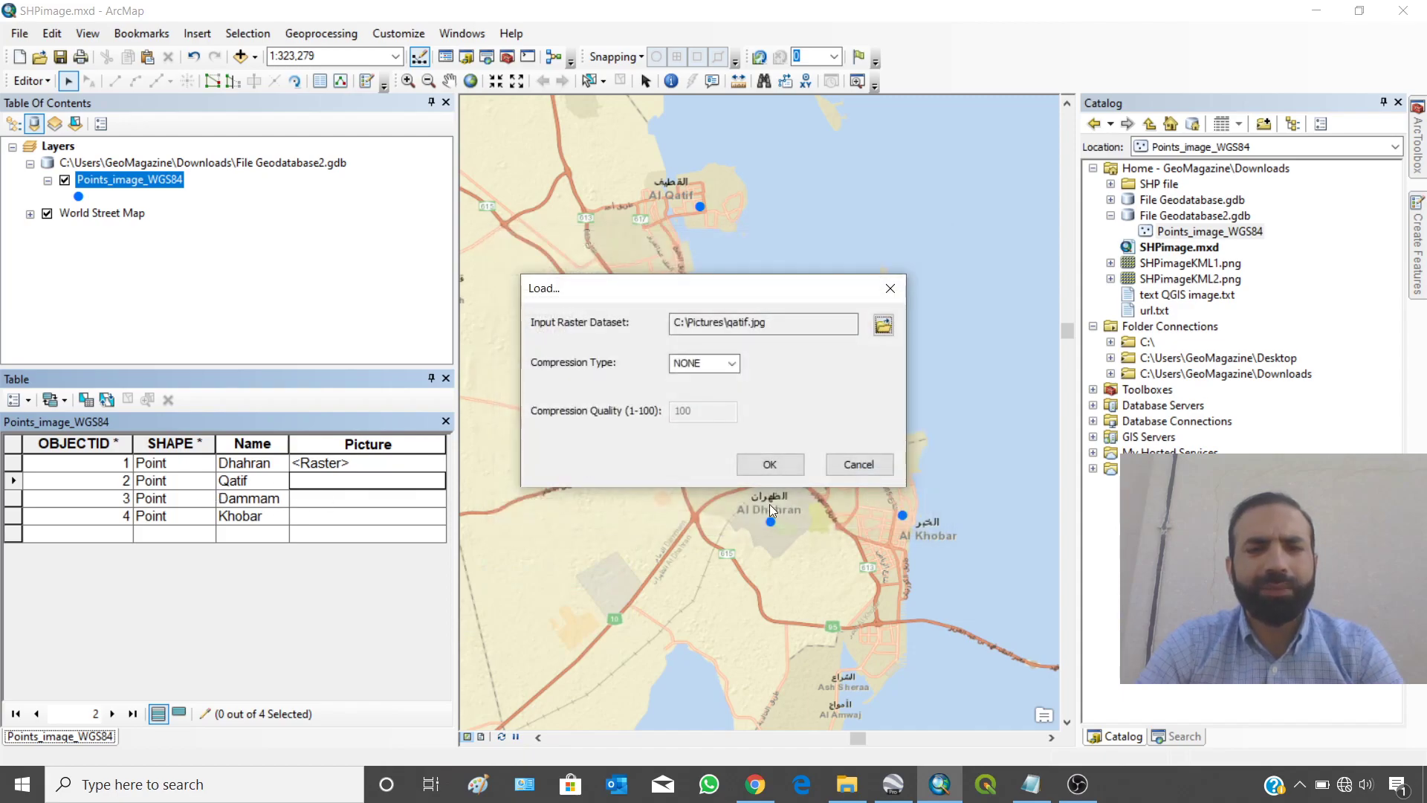
pyautogui.click(769, 464)
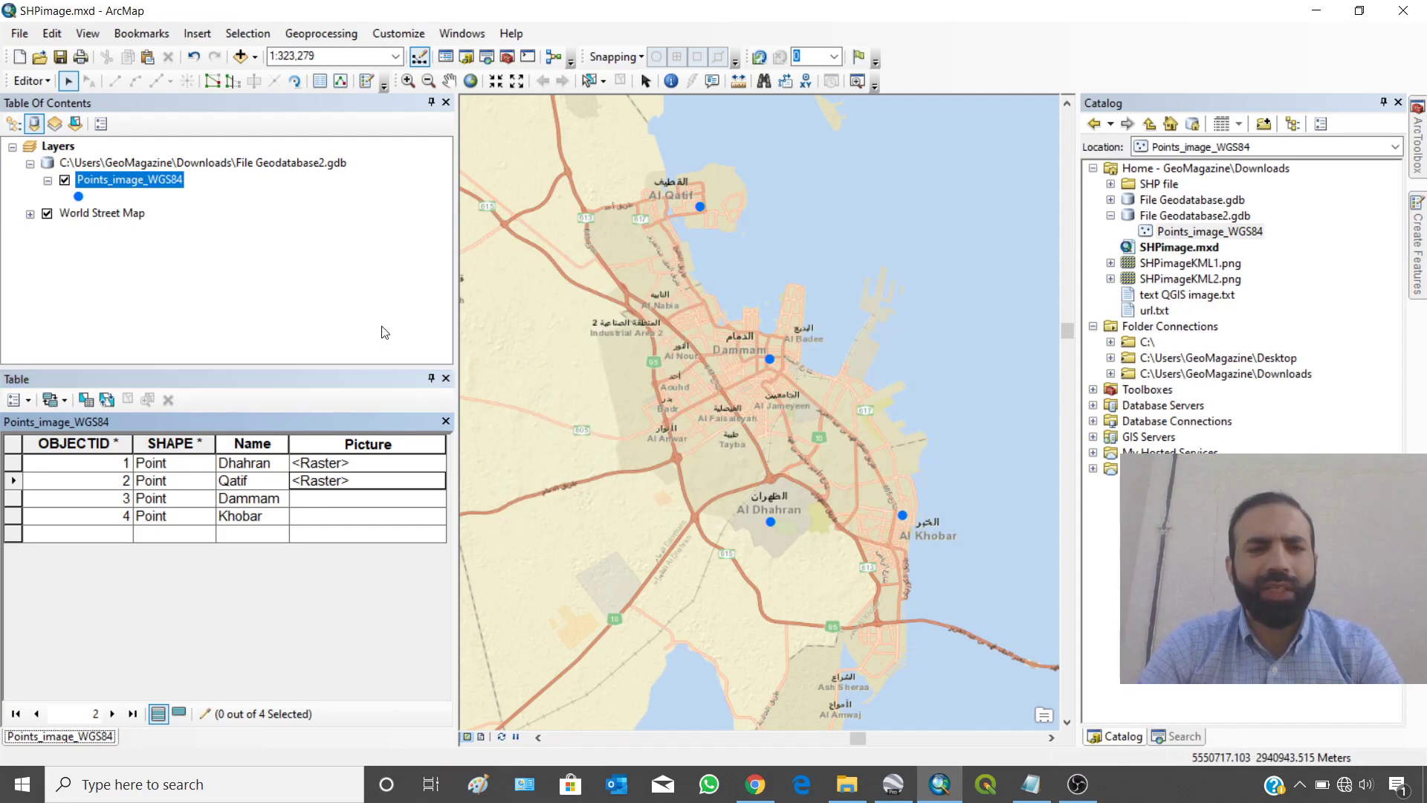
pyautogui.click(30, 82)
pyautogui.click(54, 143)
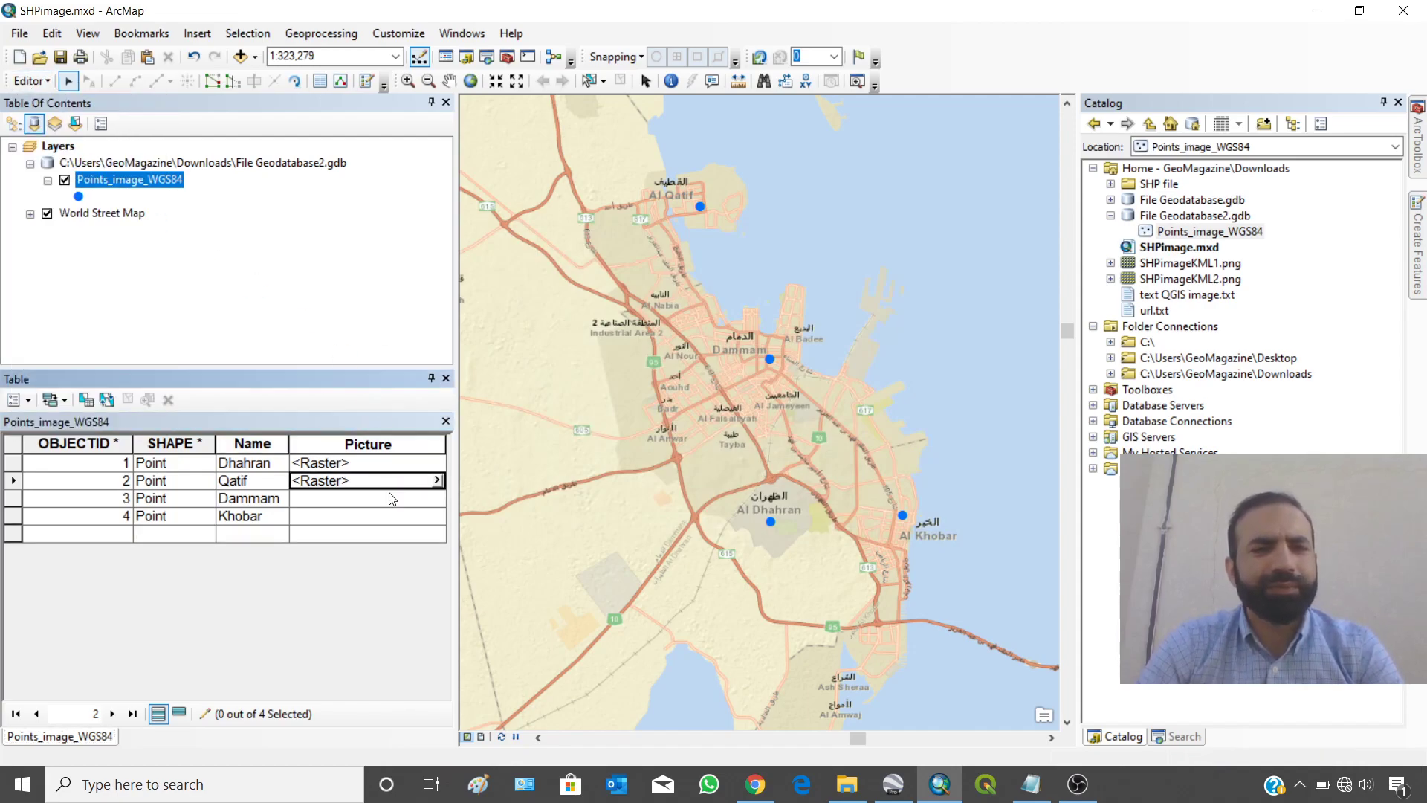
# - Load dammam.jpg from C:\Pictures into the Dammam record's Picture field without compression
pyautogui.click(410, 503)
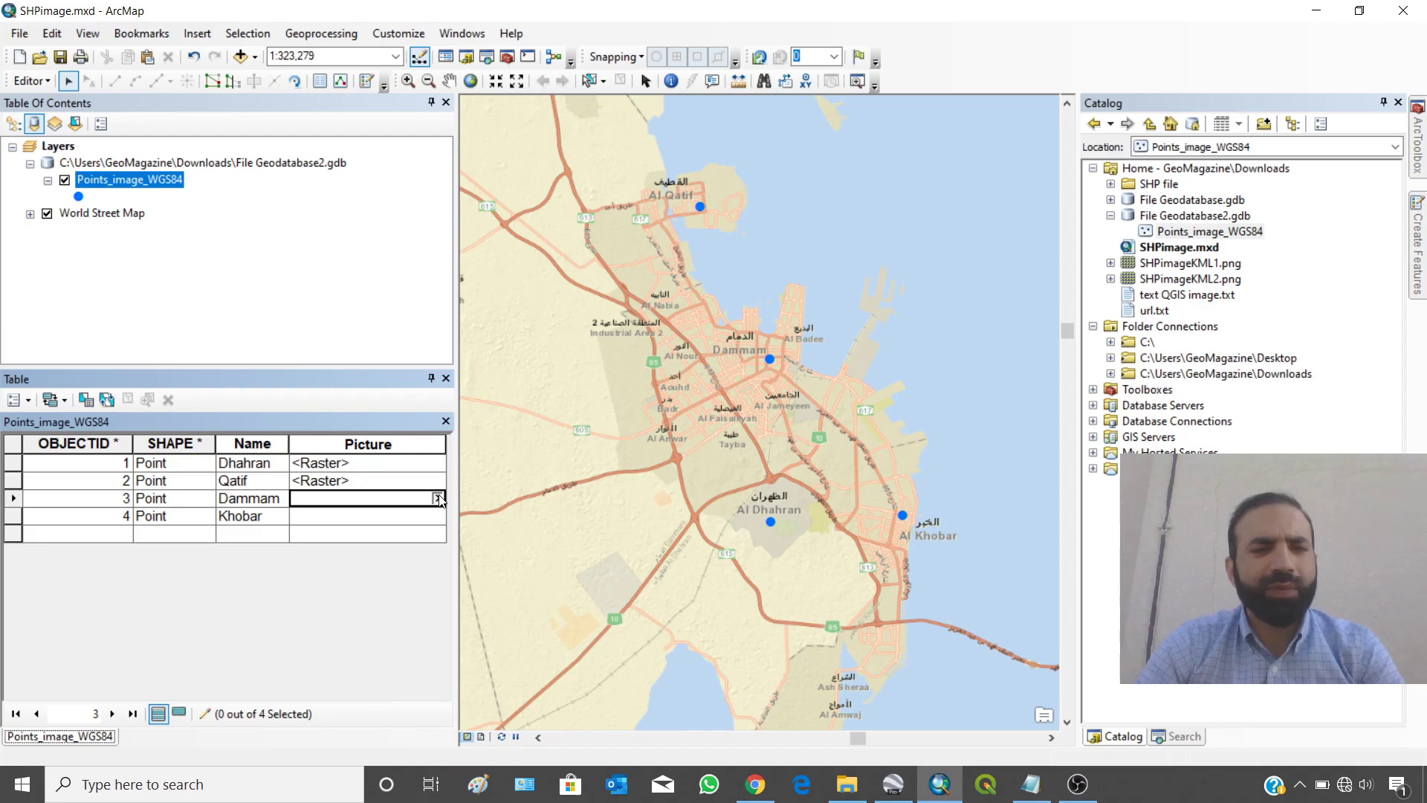
pyautogui.click(436, 497)
pyautogui.rightClick(544, 532)
pyautogui.click(557, 550)
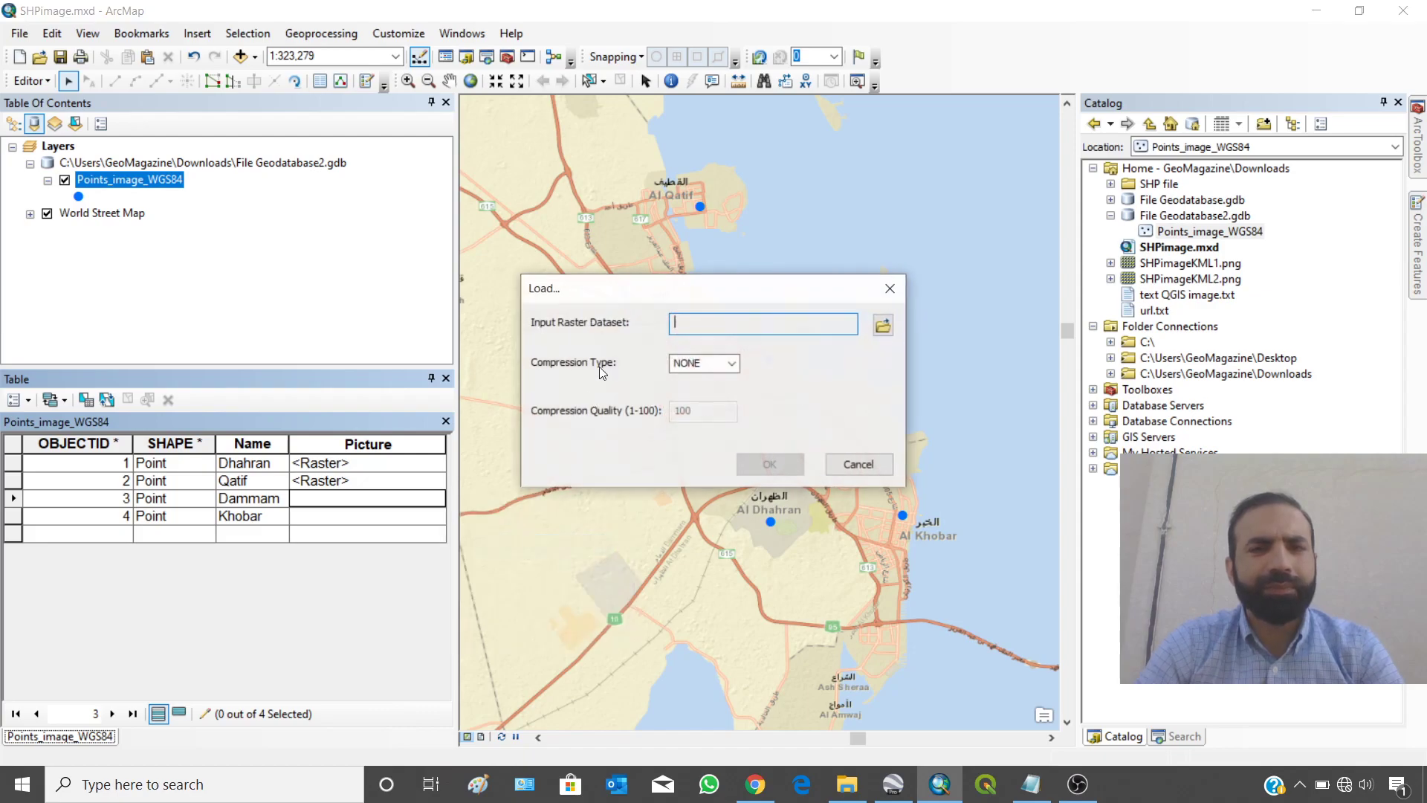
pyautogui.click(883, 326)
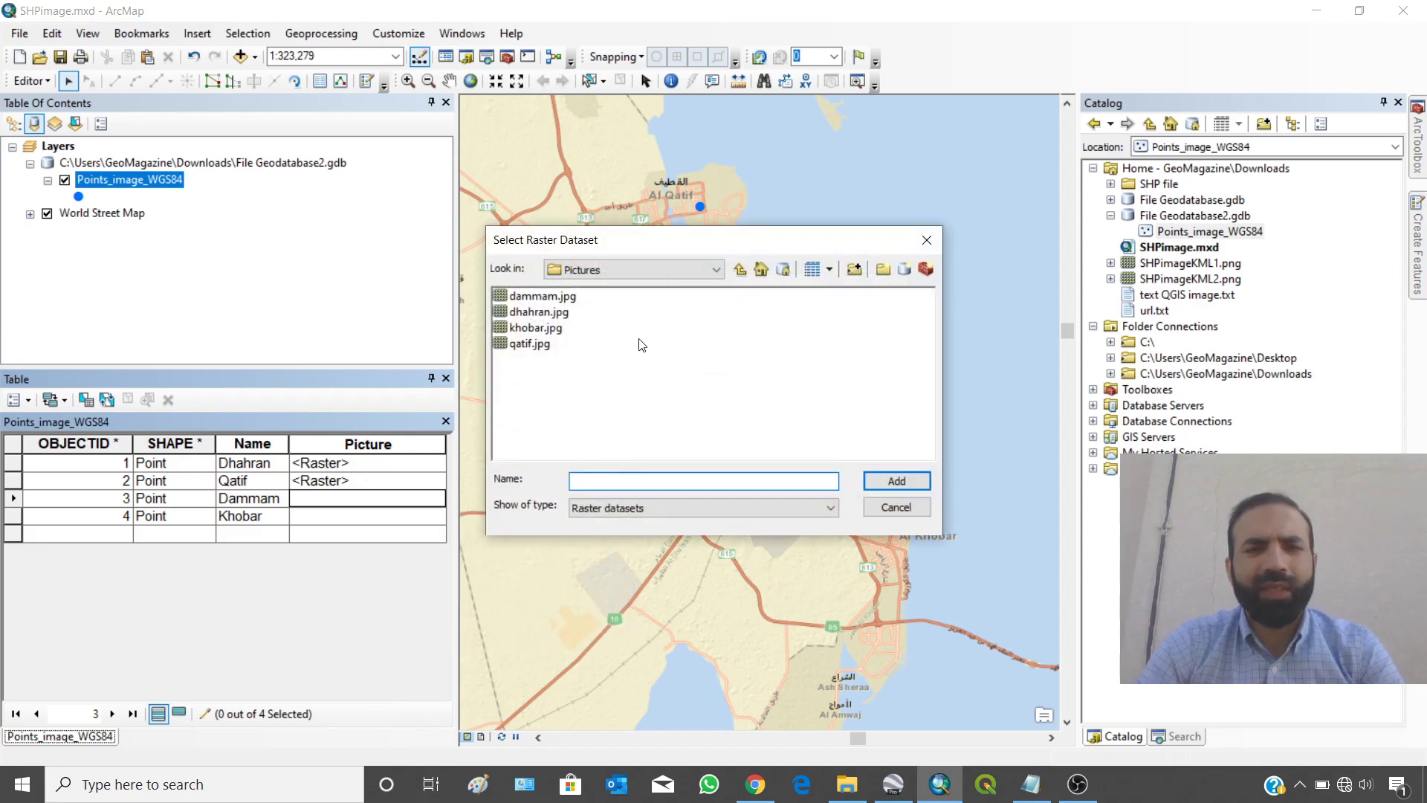
pyautogui.click(540, 297)
pyautogui.click(901, 479)
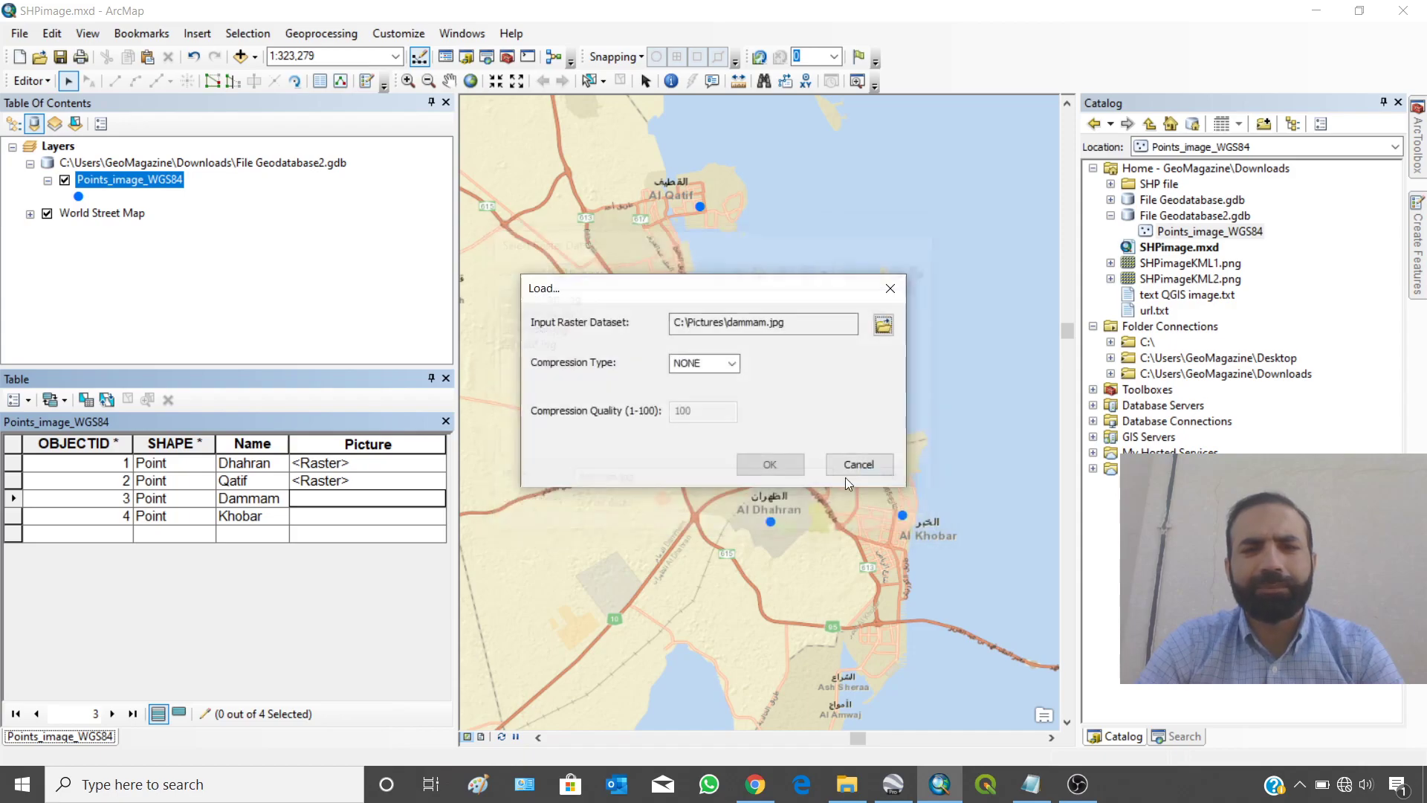
pyautogui.click(766, 468)
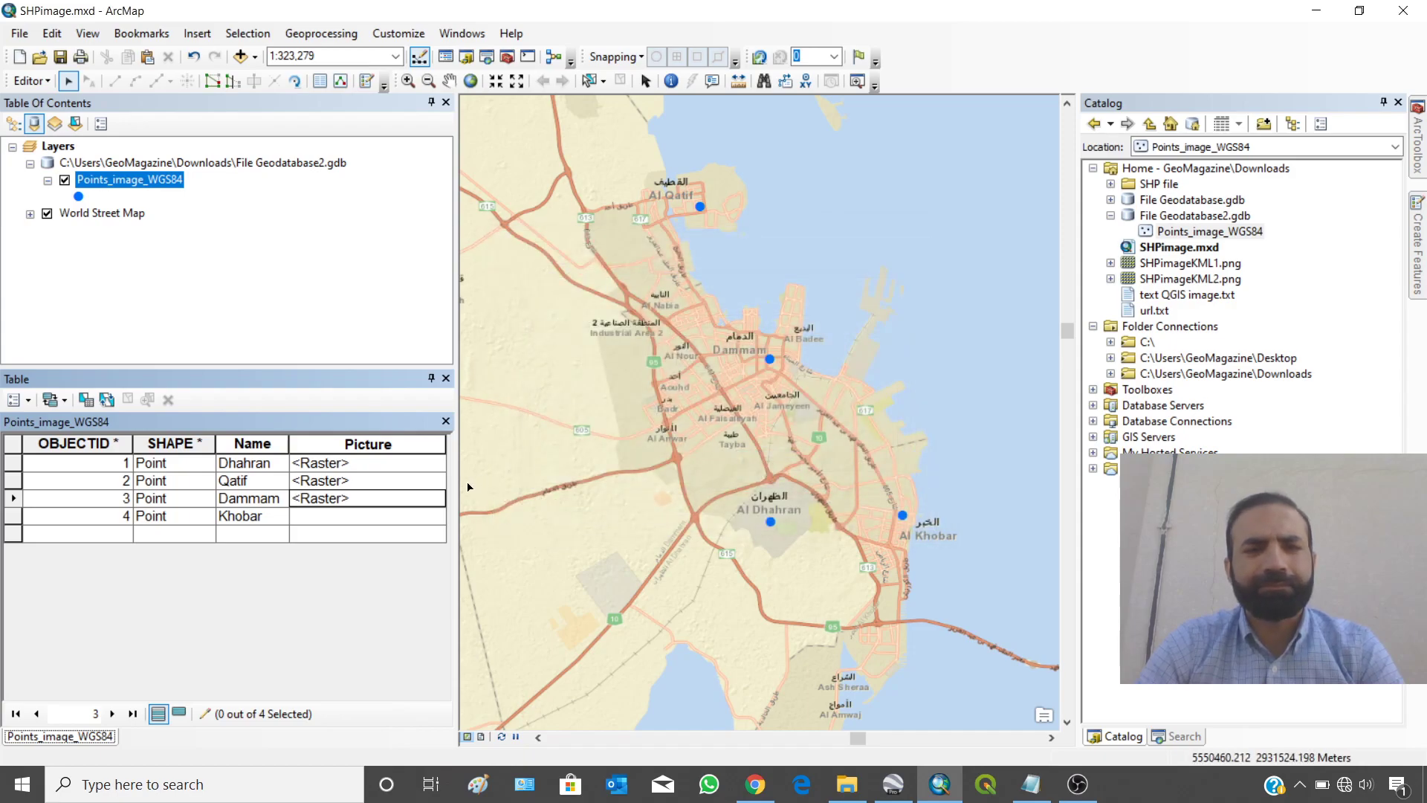
# - Load khobar.jpg from the Pictures folder into the Khobar record's Picture field without compression
pyautogui.click(427, 518)
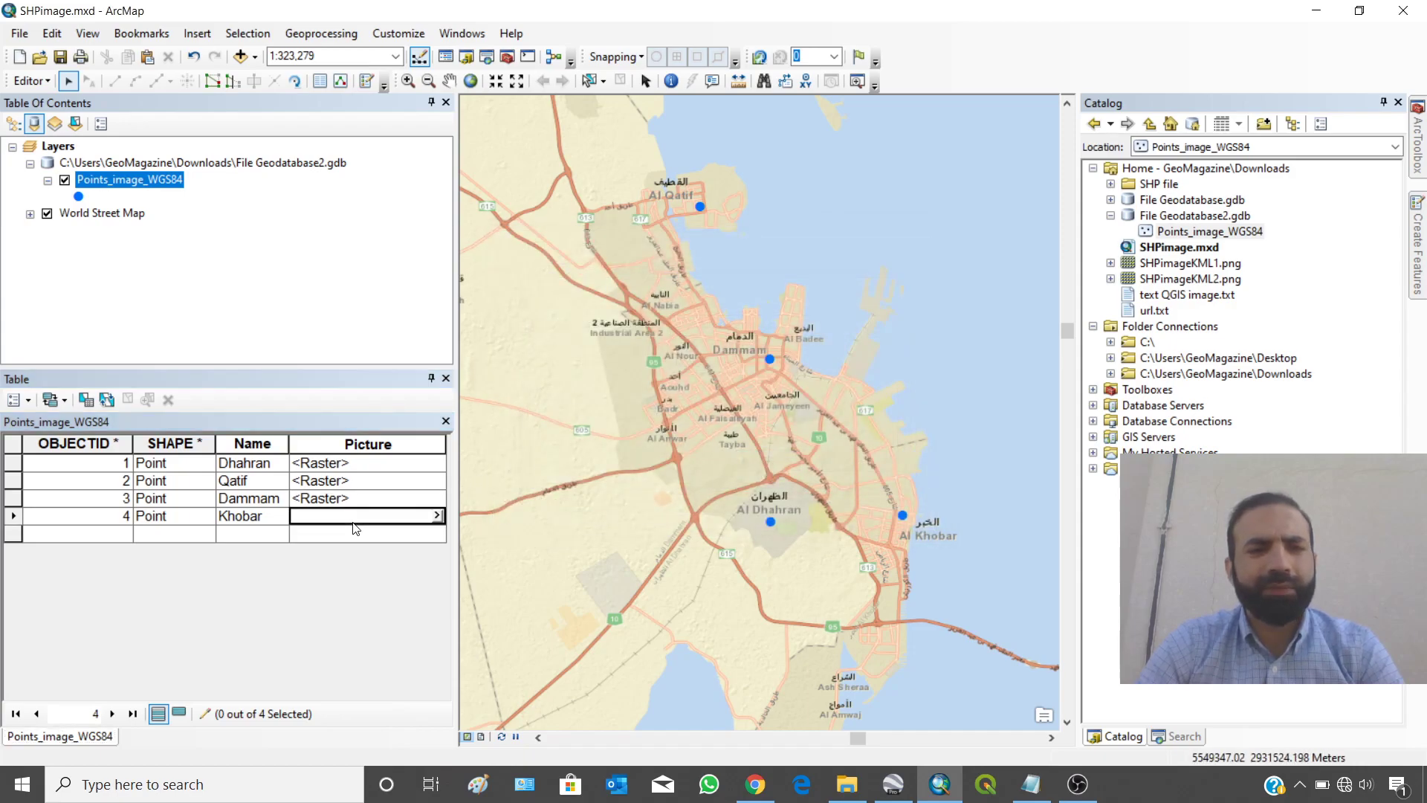
pyautogui.click(437, 518)
pyautogui.rightClick(541, 603)
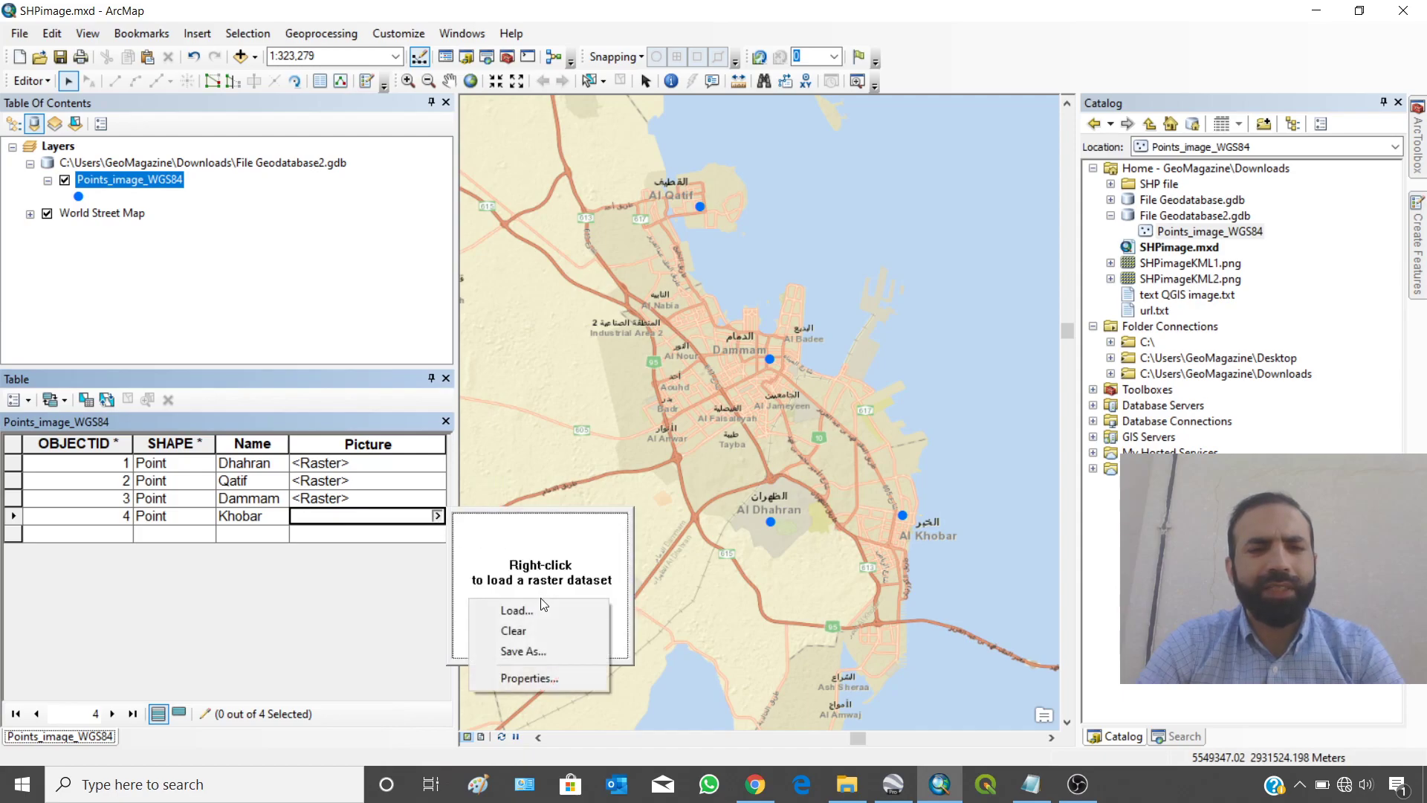
pyautogui.click(541, 612)
pyautogui.click(883, 329)
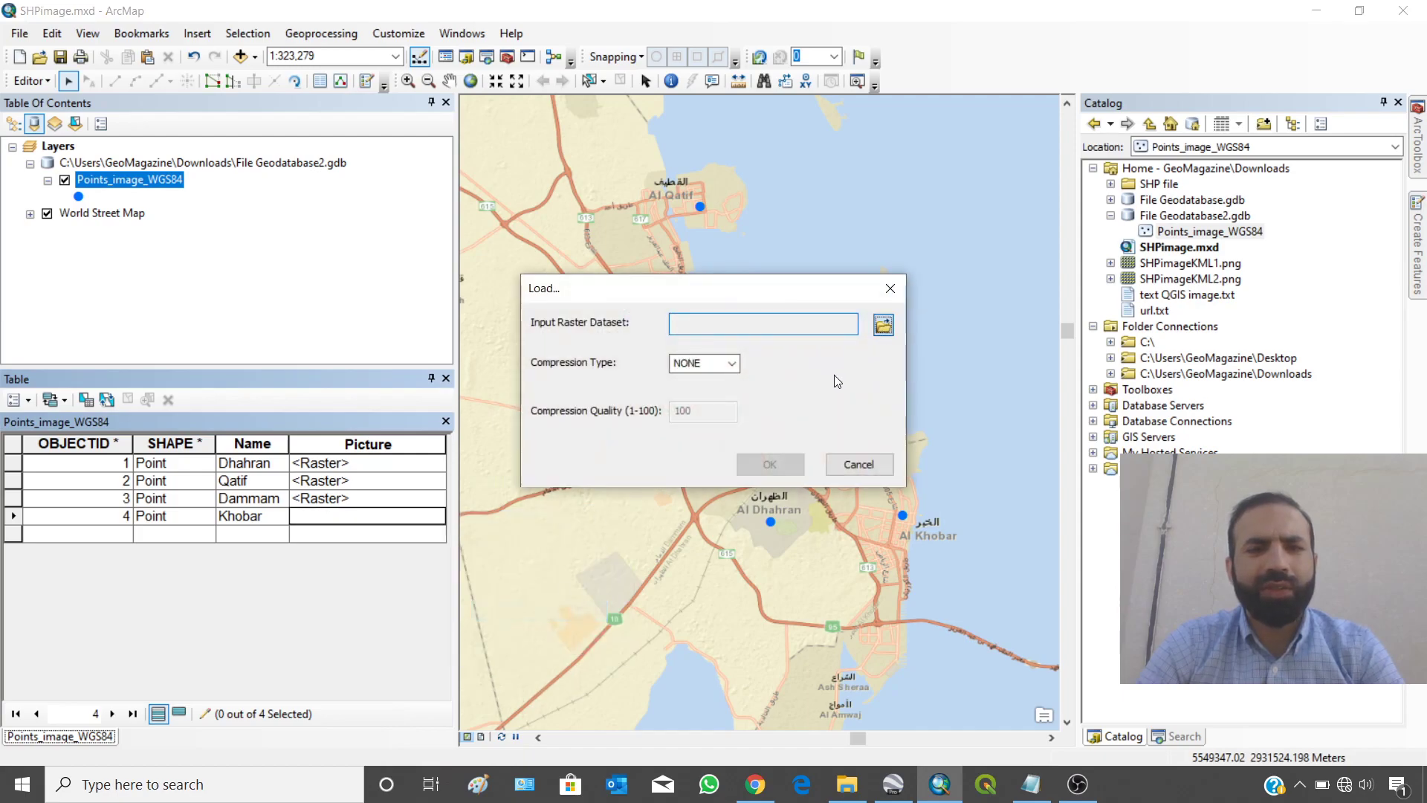
pyautogui.click(518, 328)
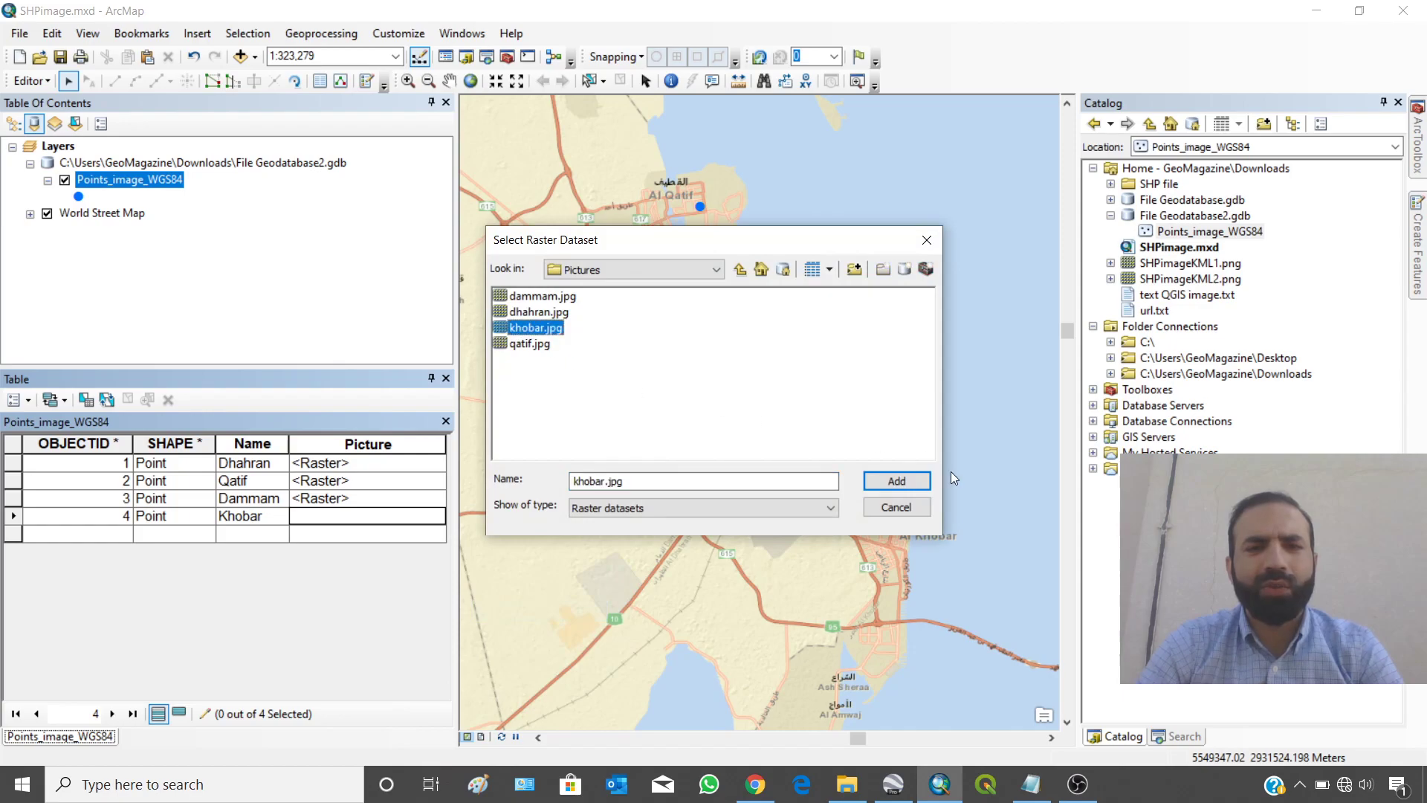
pyautogui.click(911, 479)
pyautogui.click(773, 466)
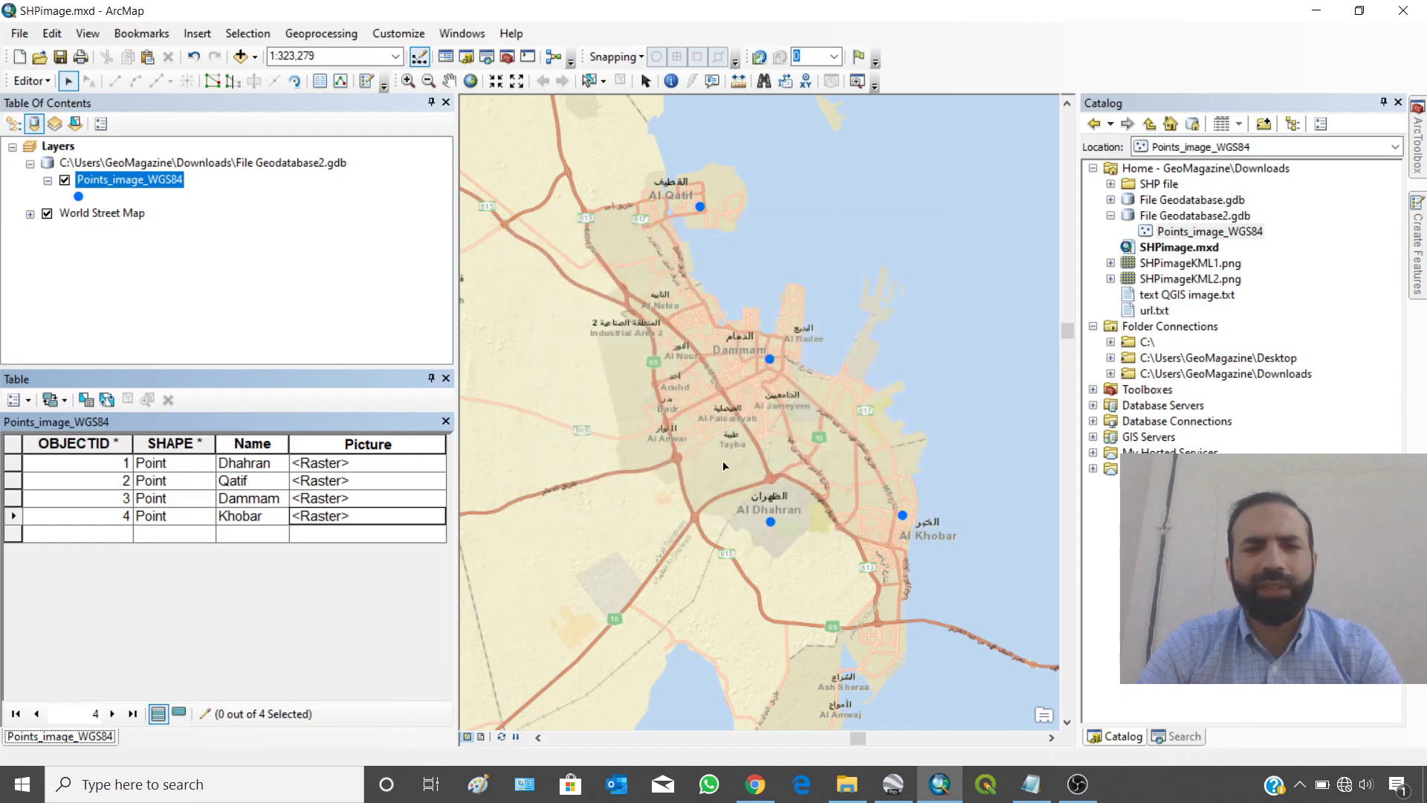
# - Save the edits to the Points_image_WGS84 records and stop the editing session
pyautogui.click(33, 81)
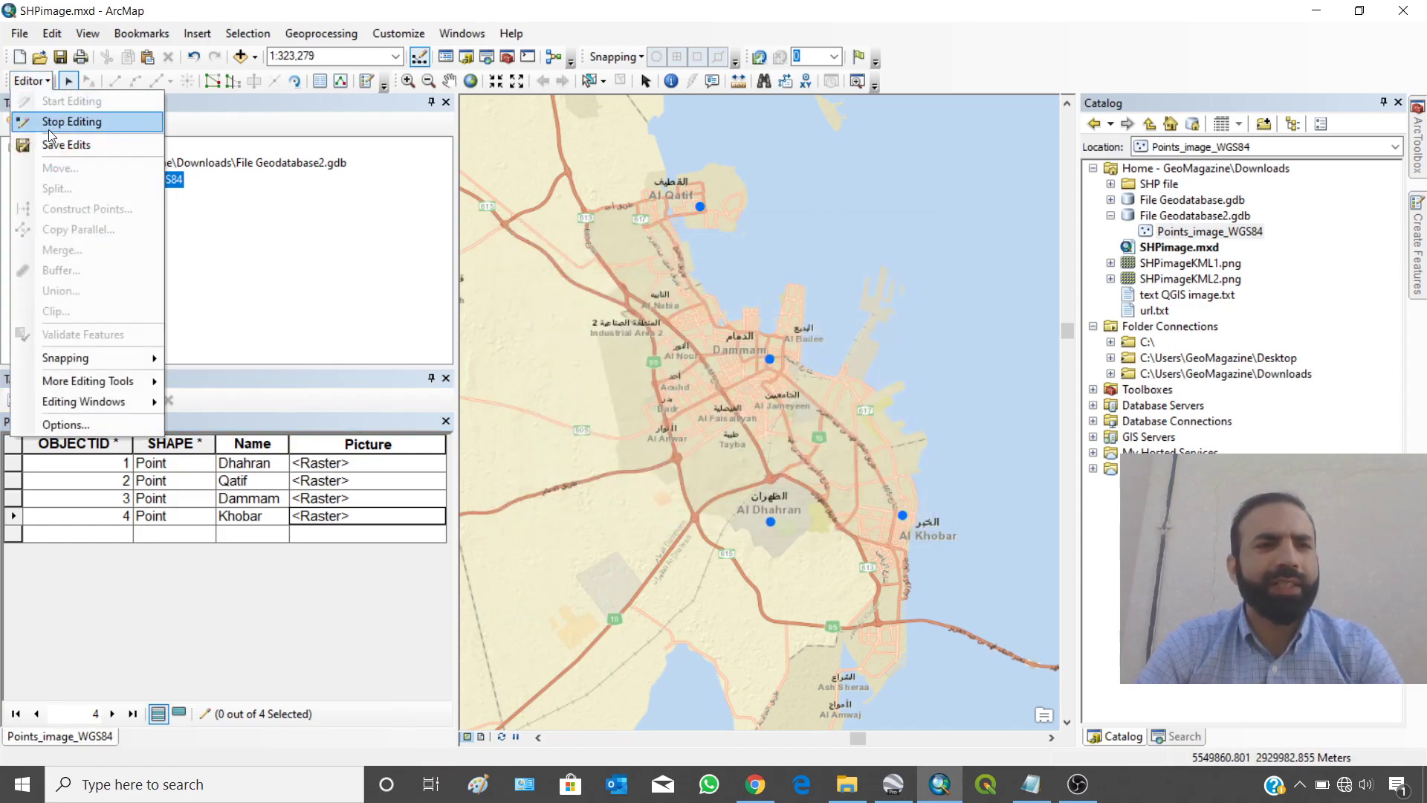
pyautogui.click(49, 143)
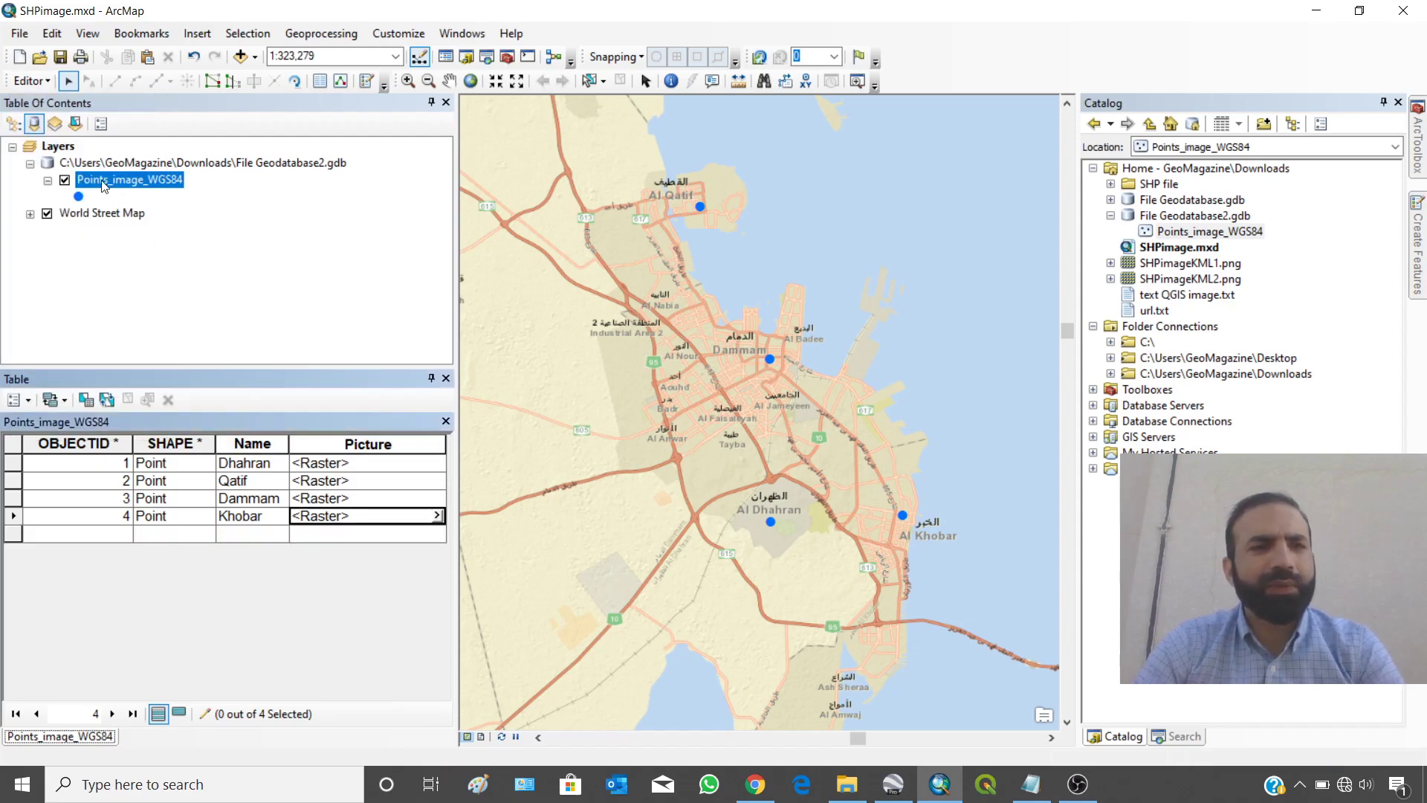
pyautogui.click(32, 80)
pyautogui.click(38, 123)
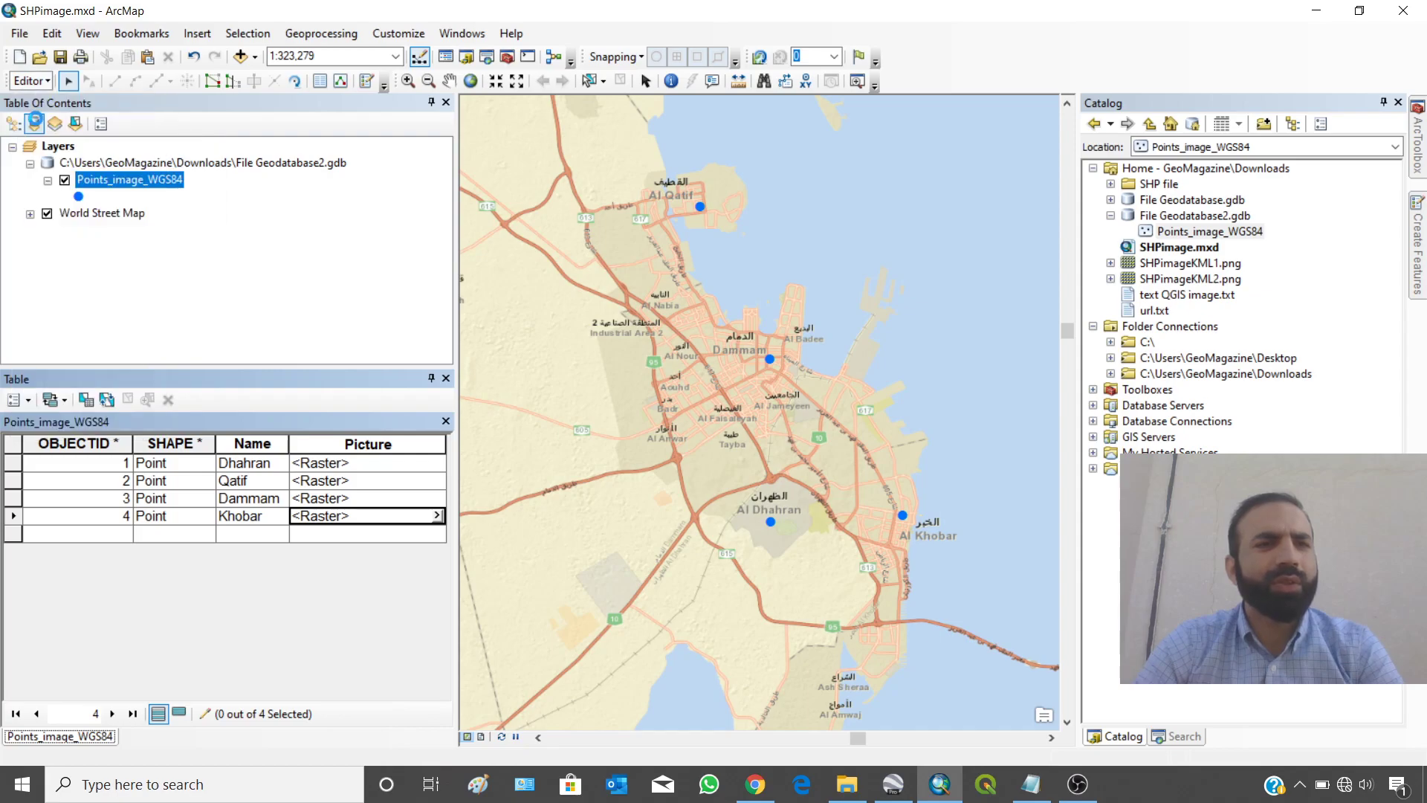
# - Identify the Dhahran point on the map and view its Picture raster in an enlarged Raster Viewer
pyautogui.click(672, 84)
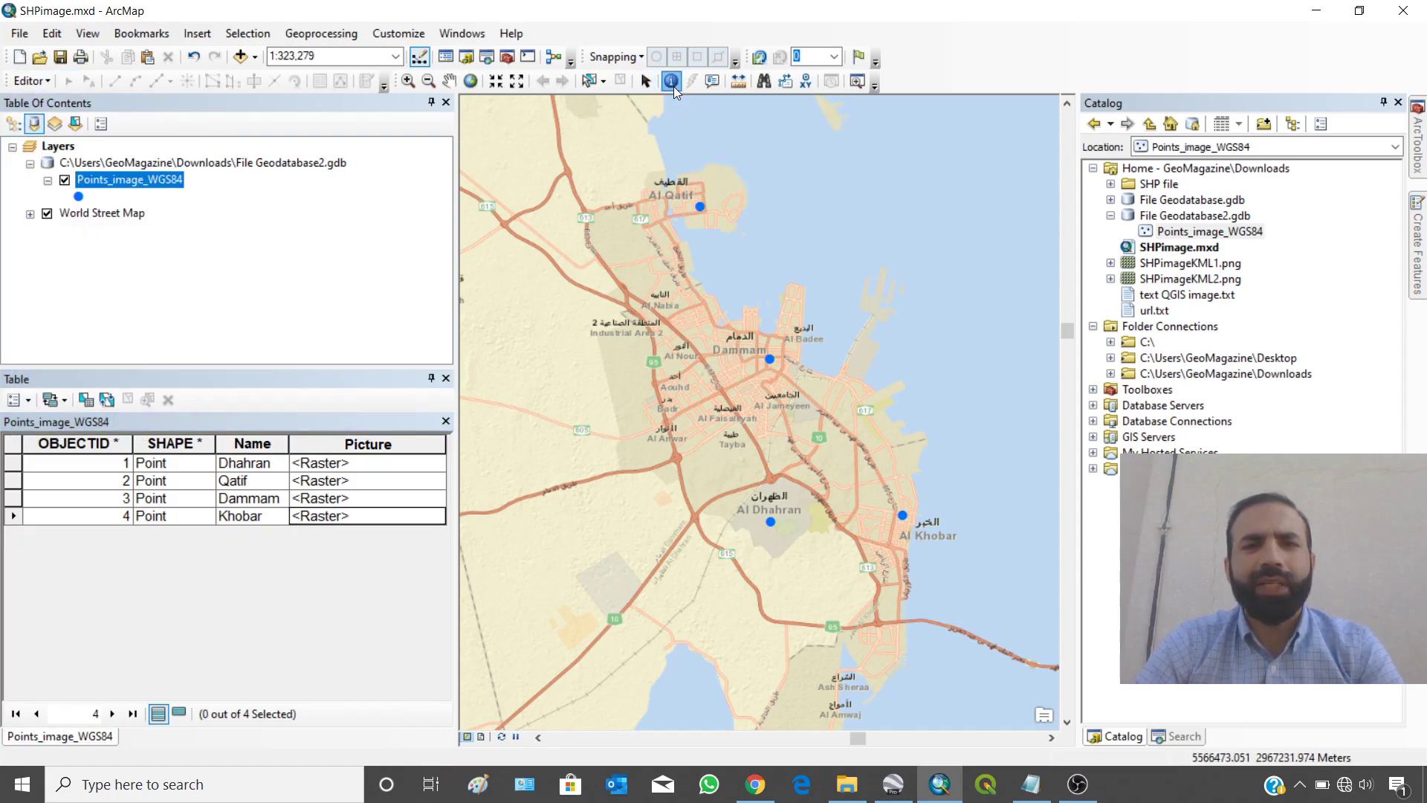
pyautogui.click(770, 522)
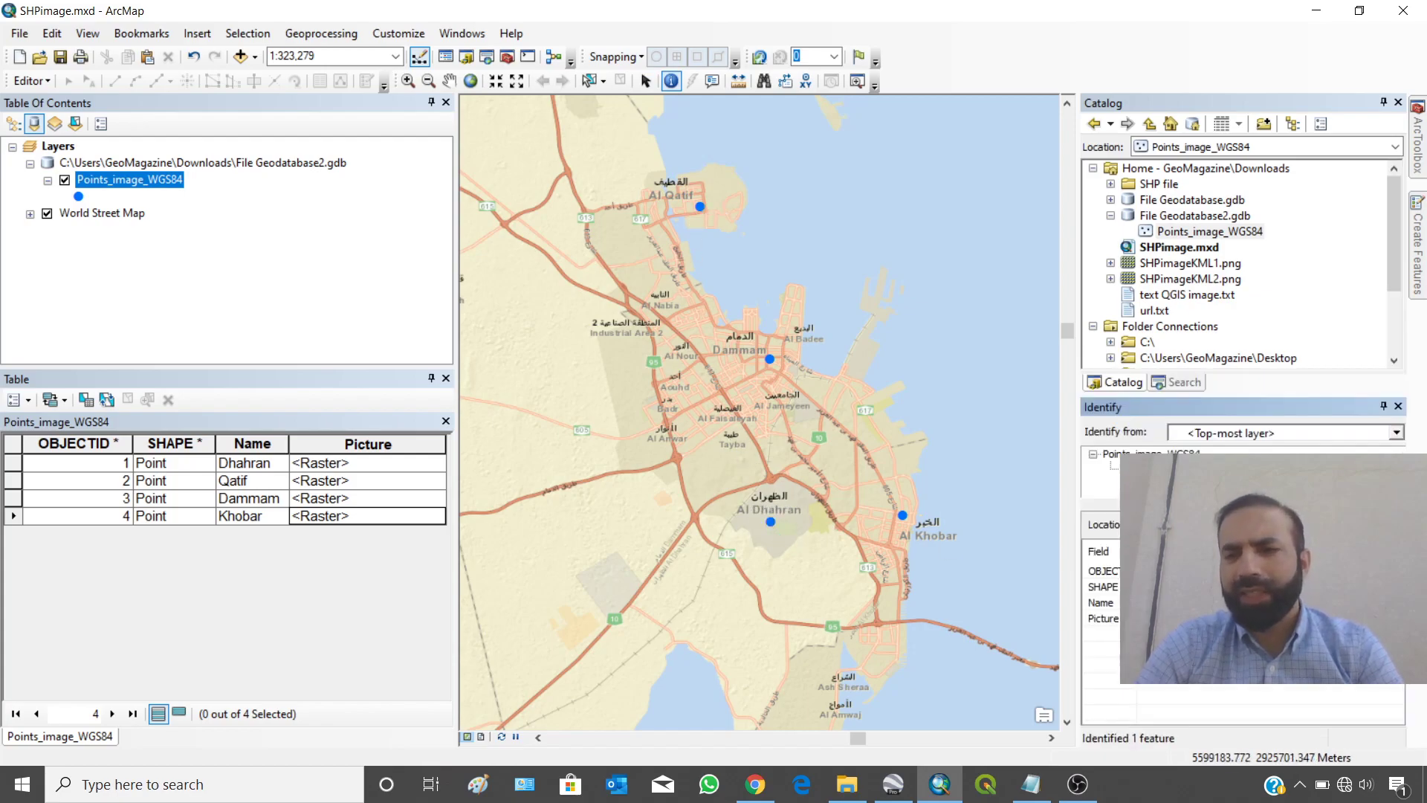
pyautogui.click(1383, 102)
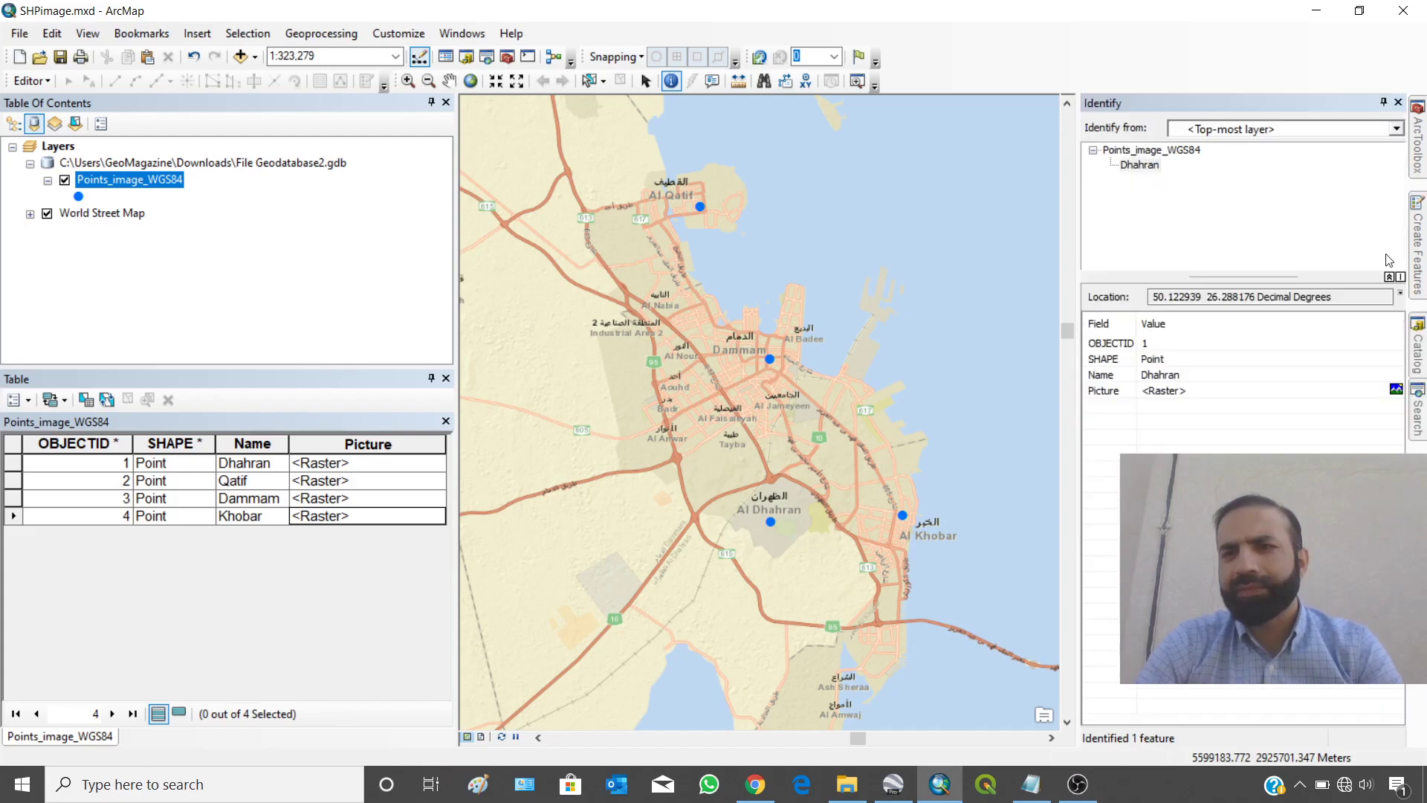
pyautogui.click(1396, 391)
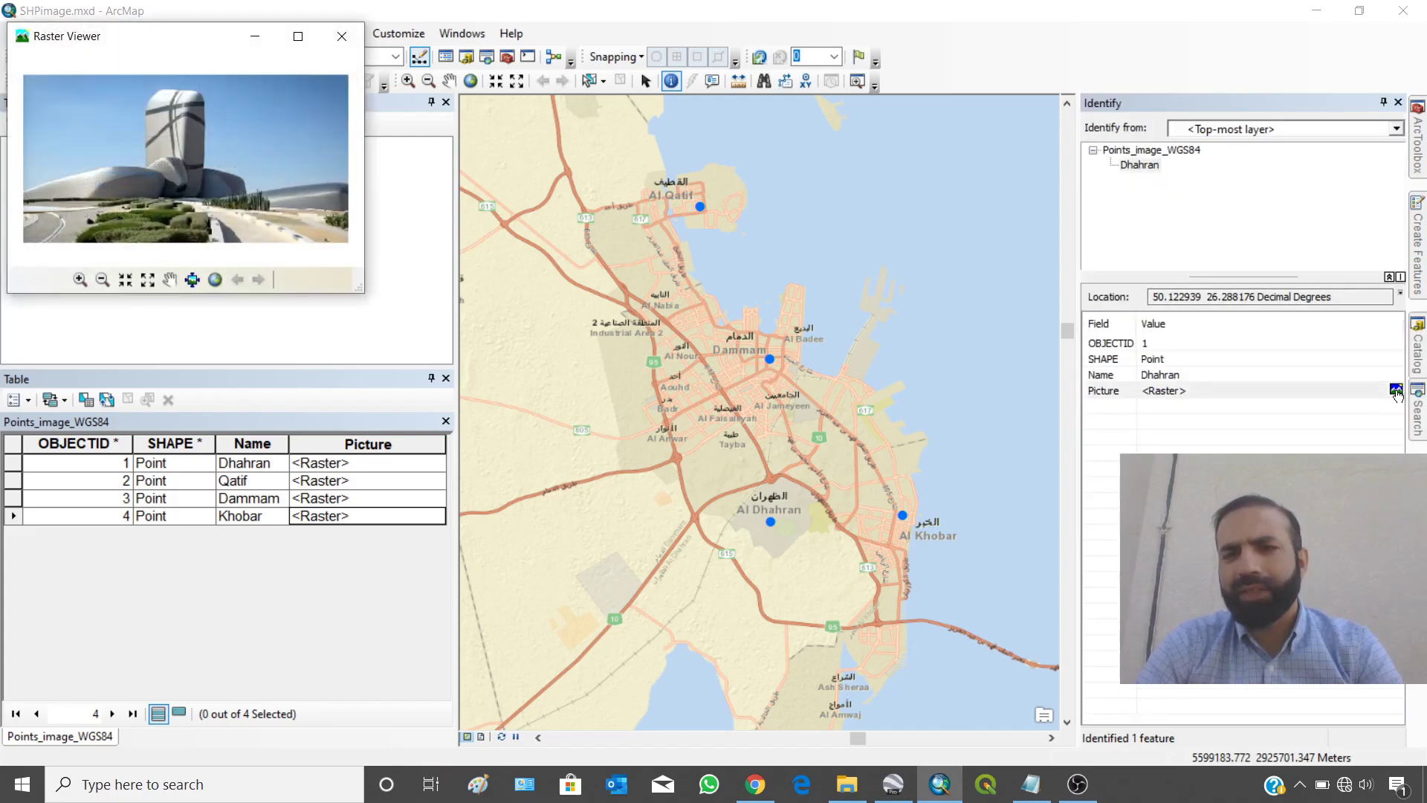
pyautogui.moveTo(357, 294); pyautogui.dragTo(561, 438)
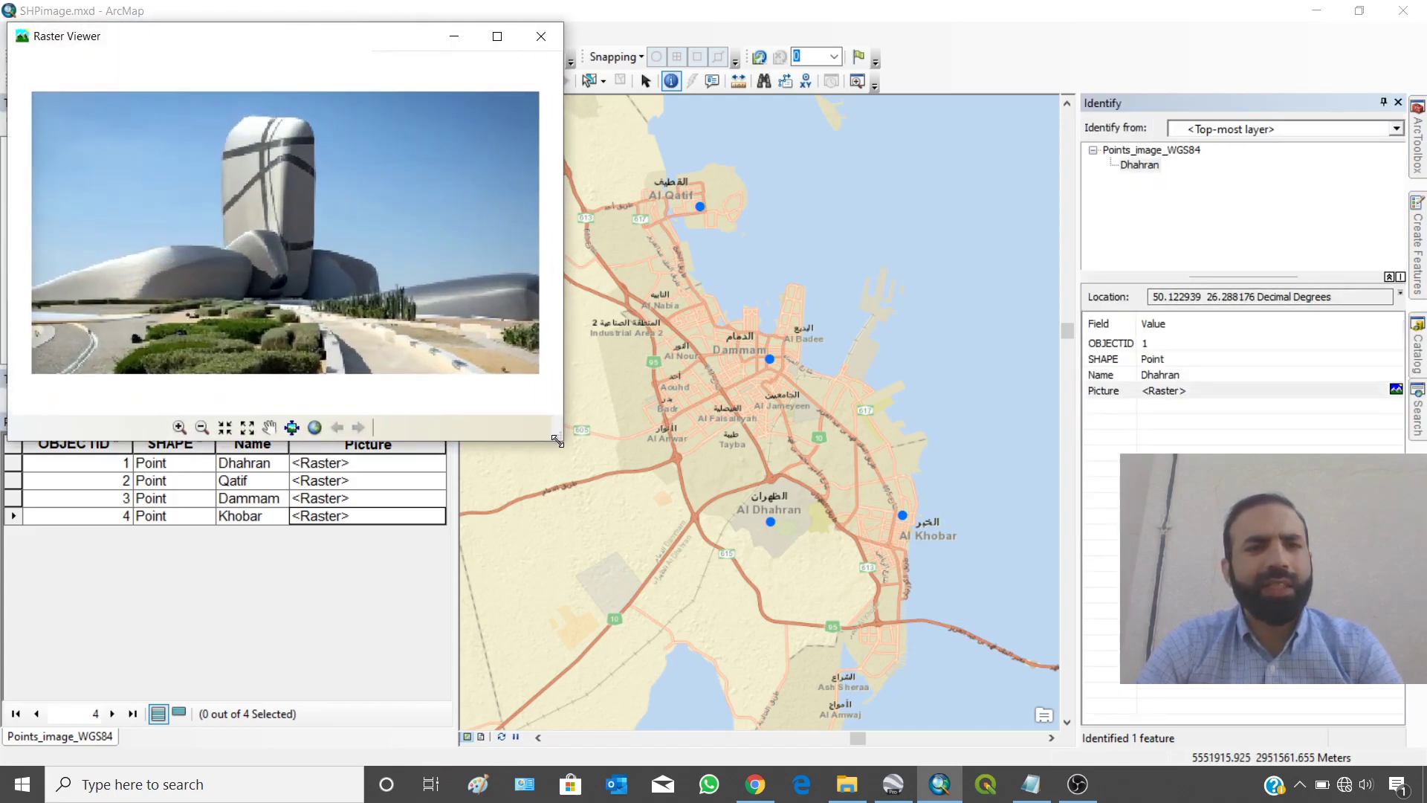
pyautogui.click(539, 38)
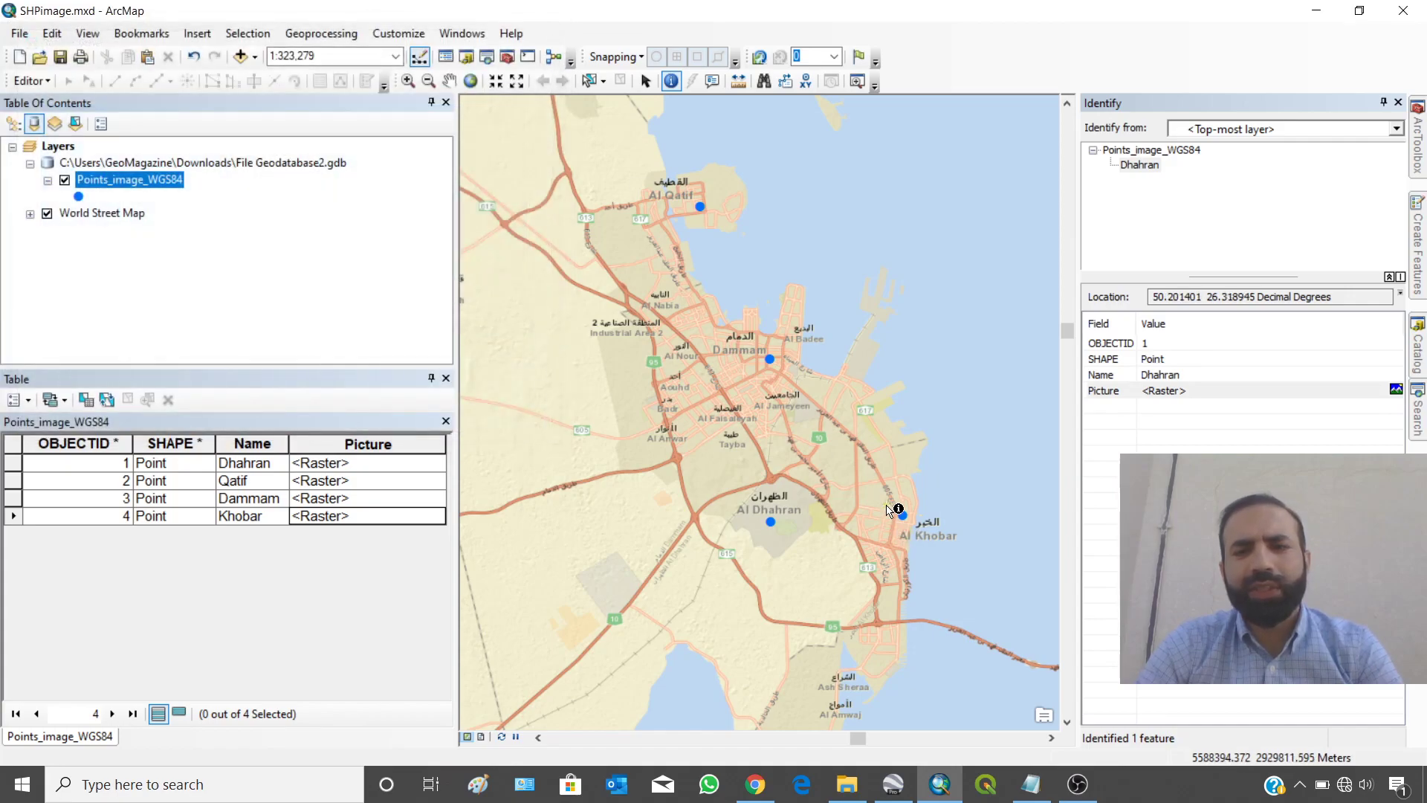
# - Identify the Khobar point and view its Picture raster in an enlarged viewer window
pyautogui.click(901, 514)
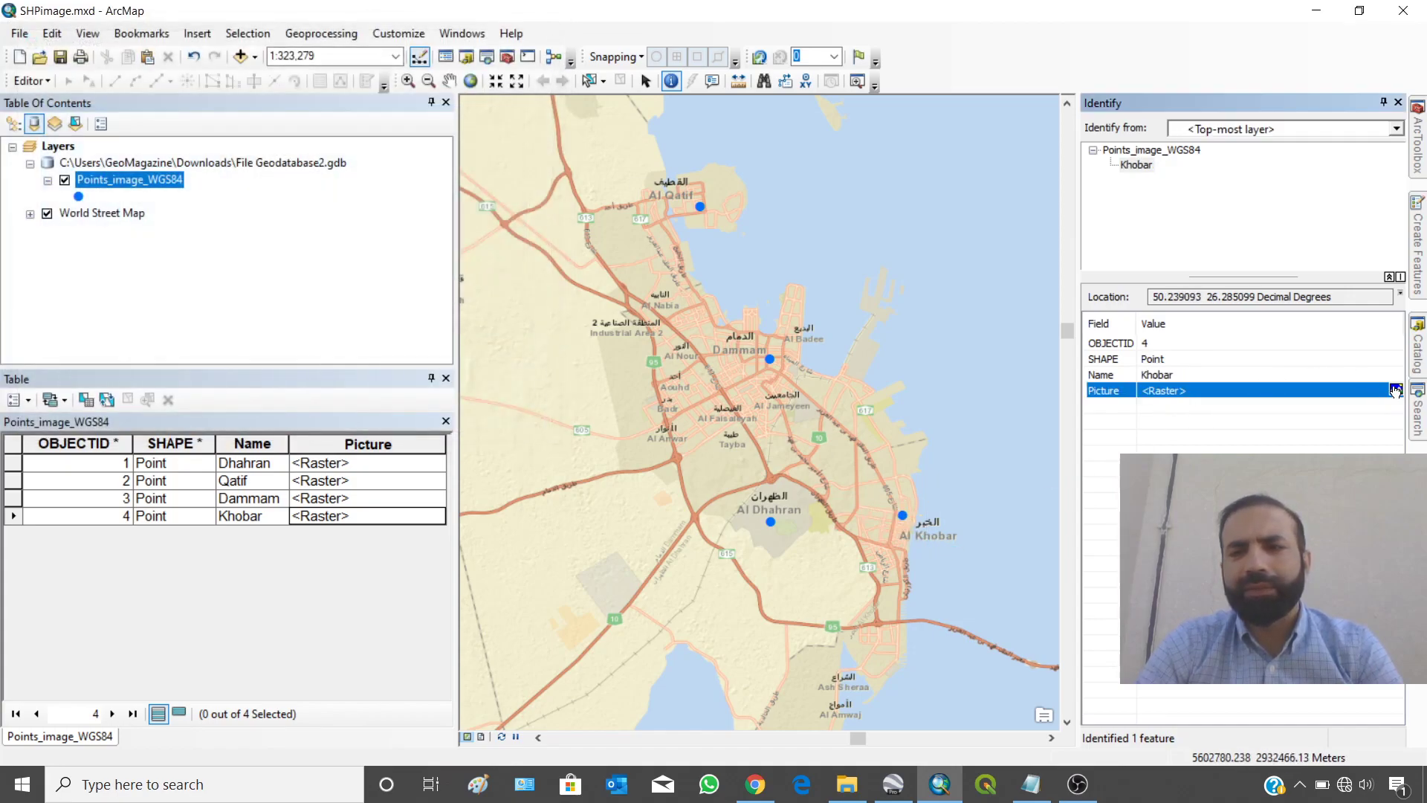
pyautogui.click(1396, 390)
pyautogui.moveTo(359, 290); pyautogui.dragTo(576, 411)
pyautogui.click(555, 37)
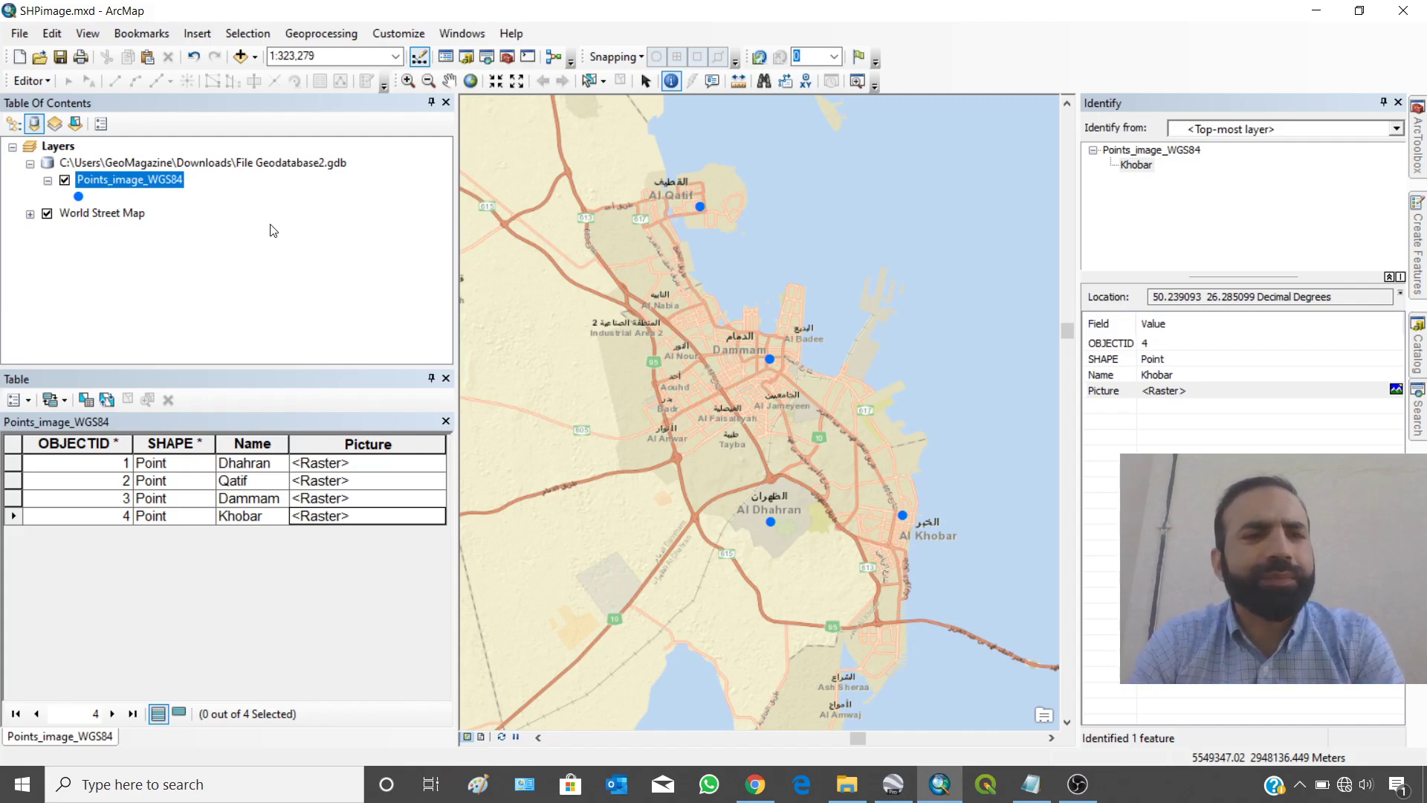
pyautogui.click(29, 85)
pyautogui.click(28, 87)
pyautogui.click(29, 88)
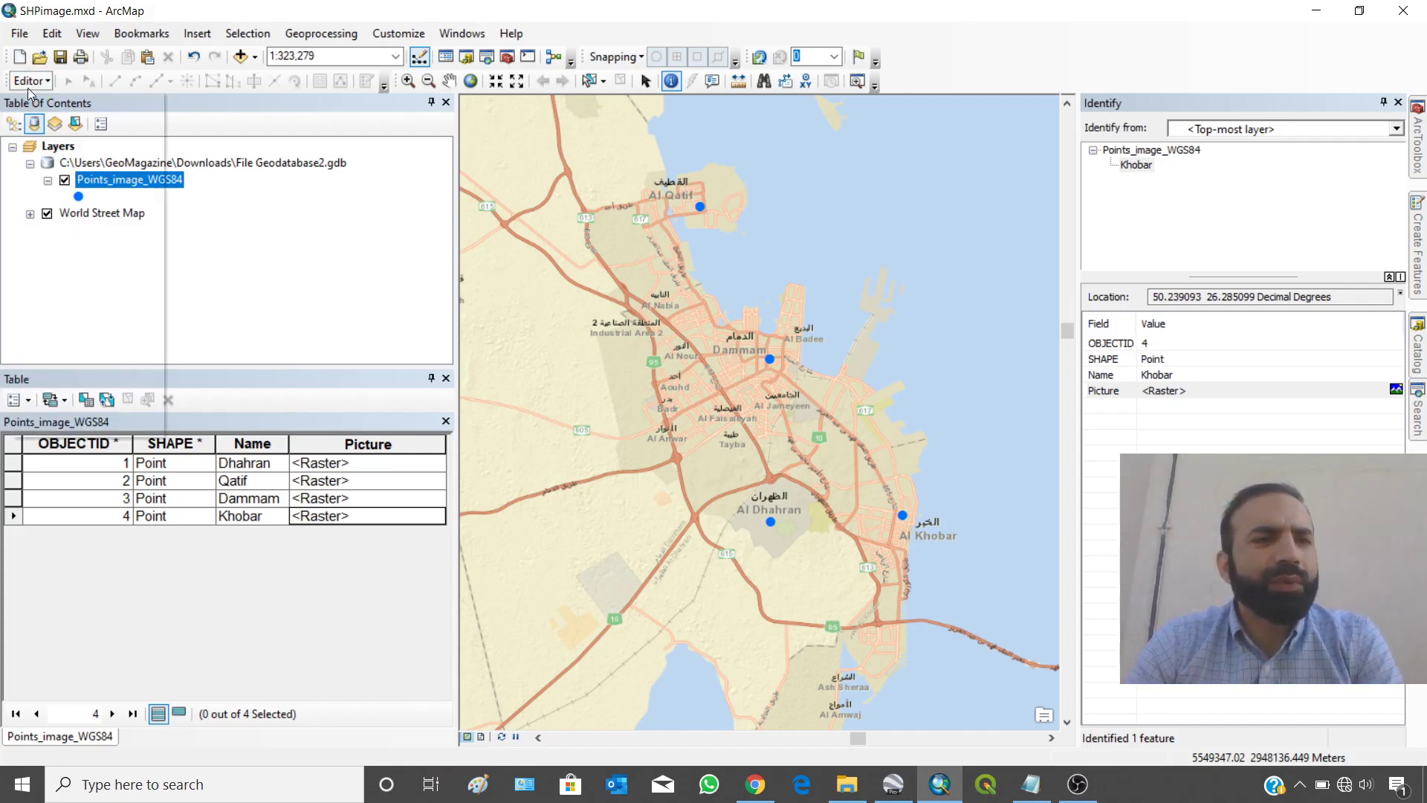
pyautogui.click(192, 125)
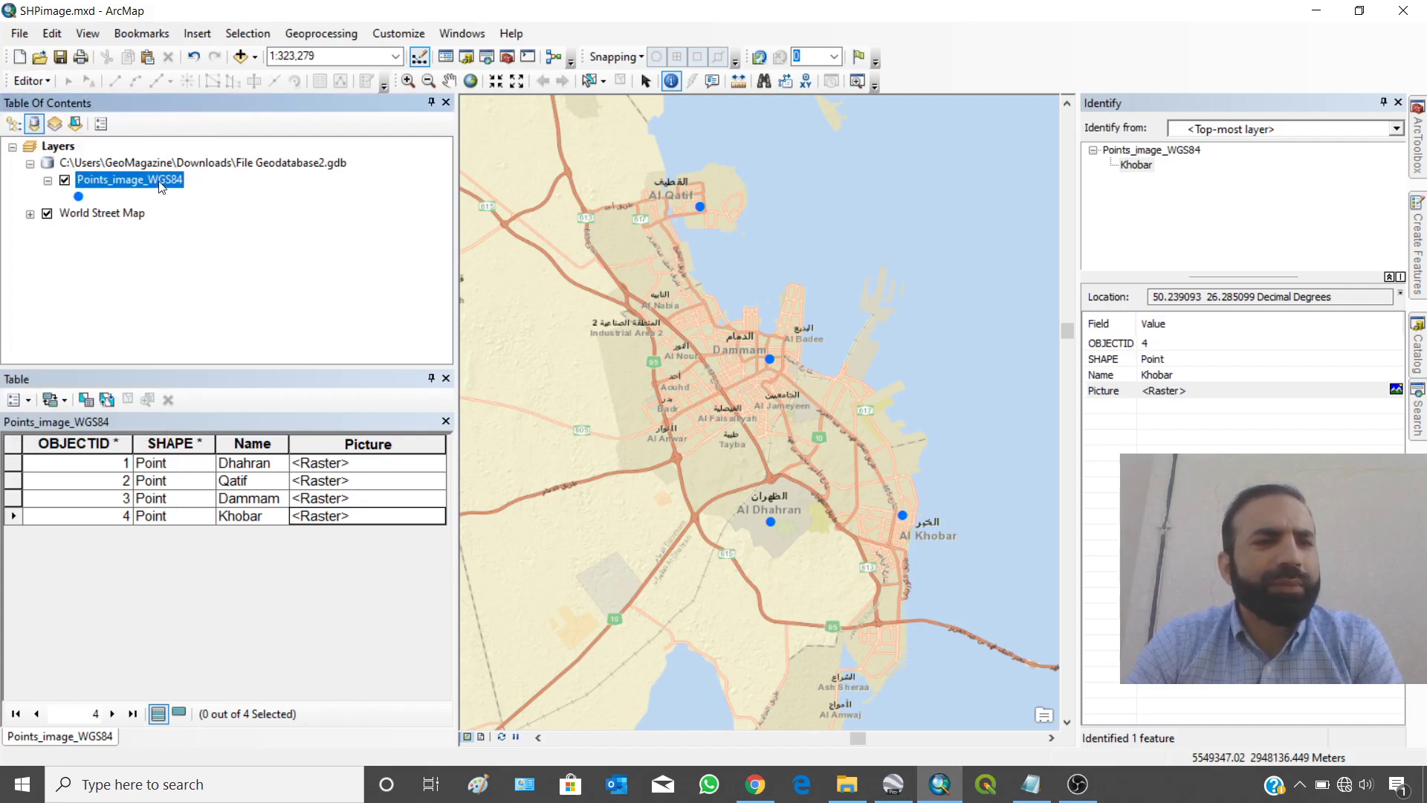
# - Start exporting all features of the Points_image_WGS84 layer and choose the SHP file folder in Downloads as the output location
pyautogui.rightClick(178, 186)
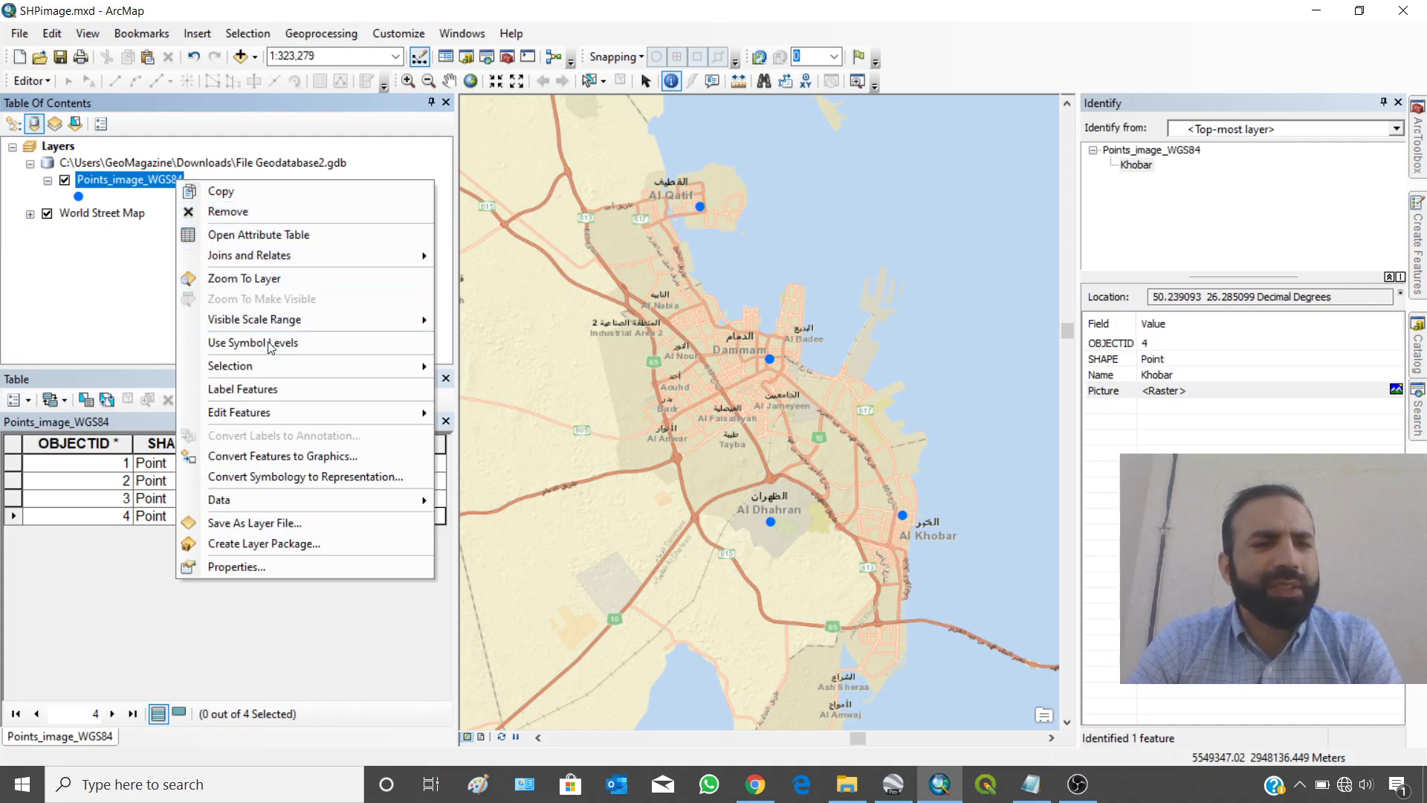
pyautogui.moveTo(294, 500)
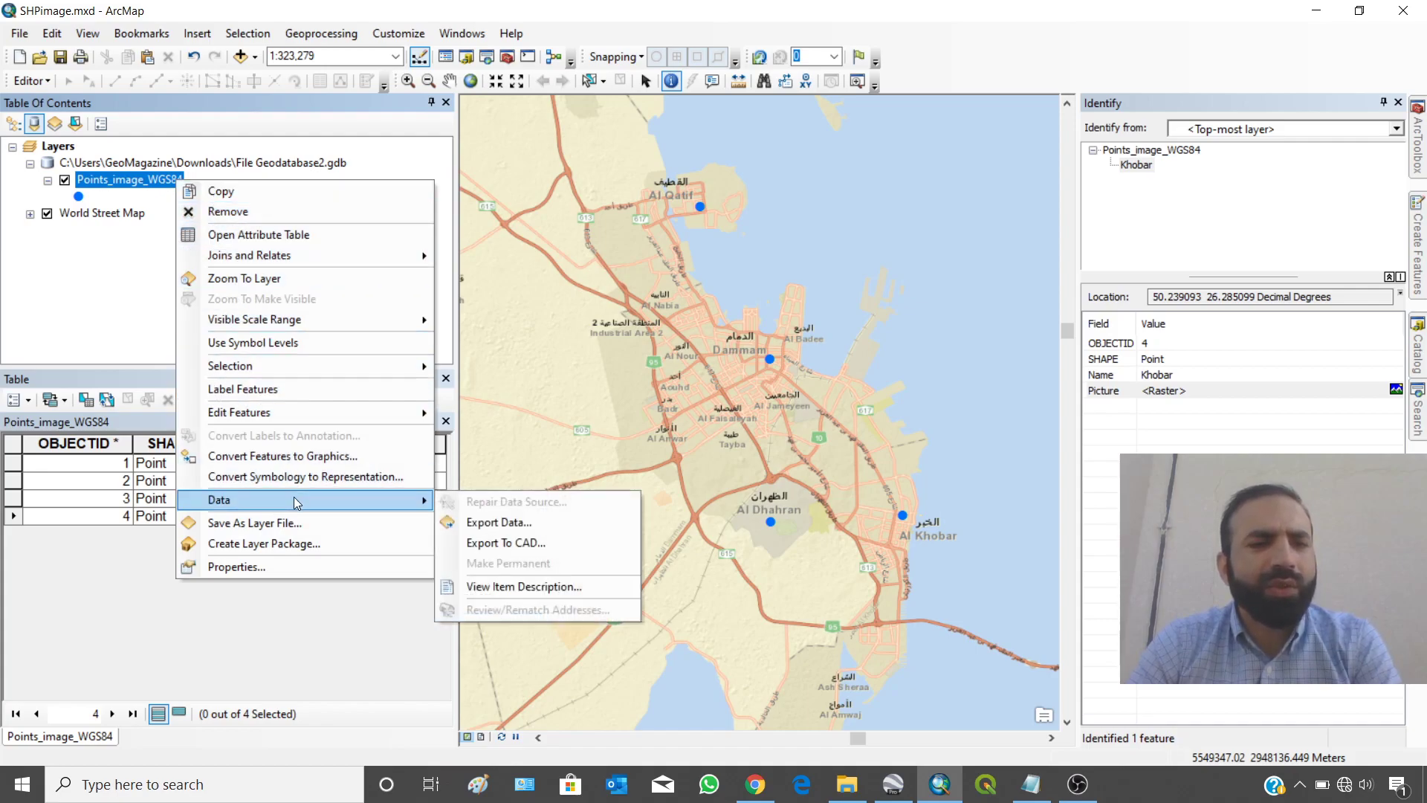
pyautogui.click(472, 523)
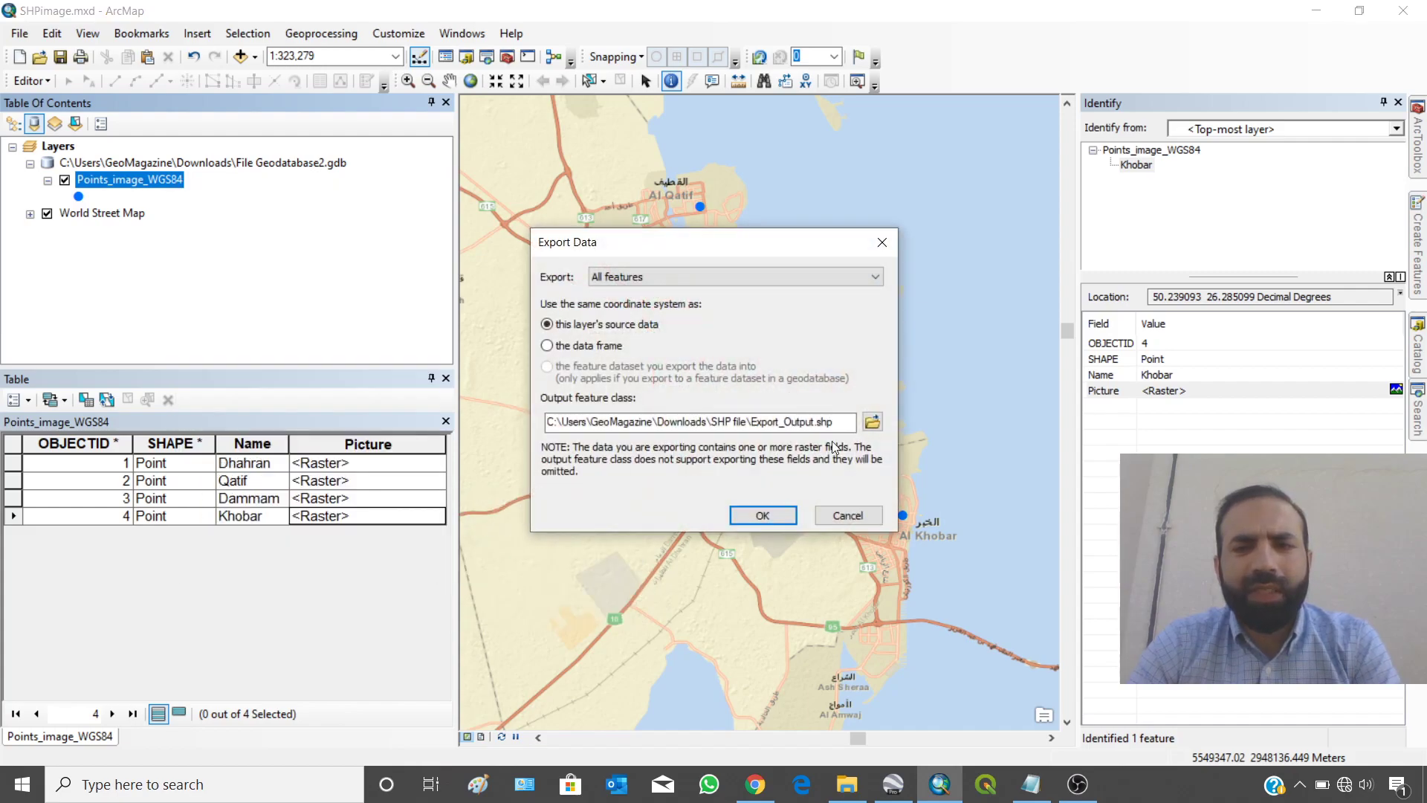
pyautogui.click(872, 421)
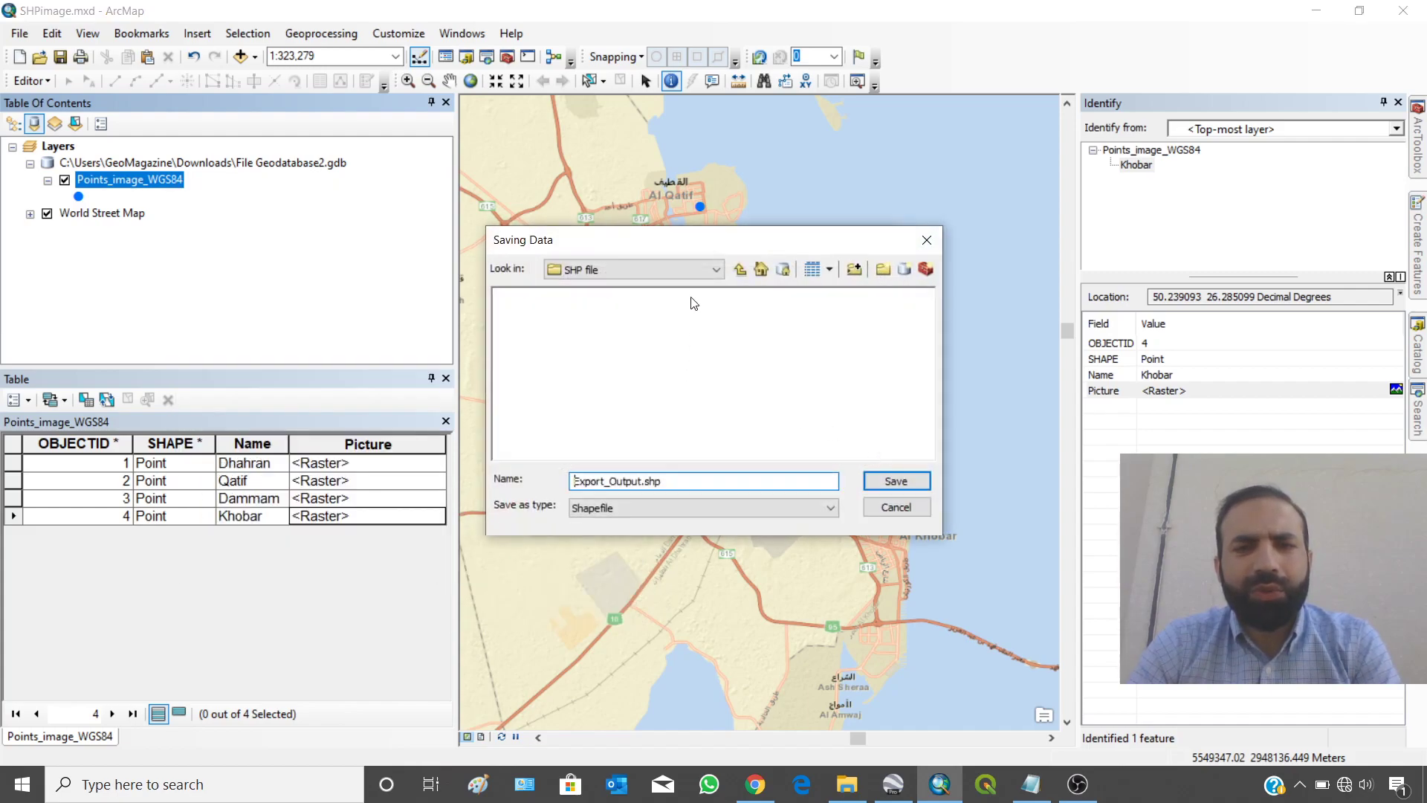
pyautogui.click(740, 269)
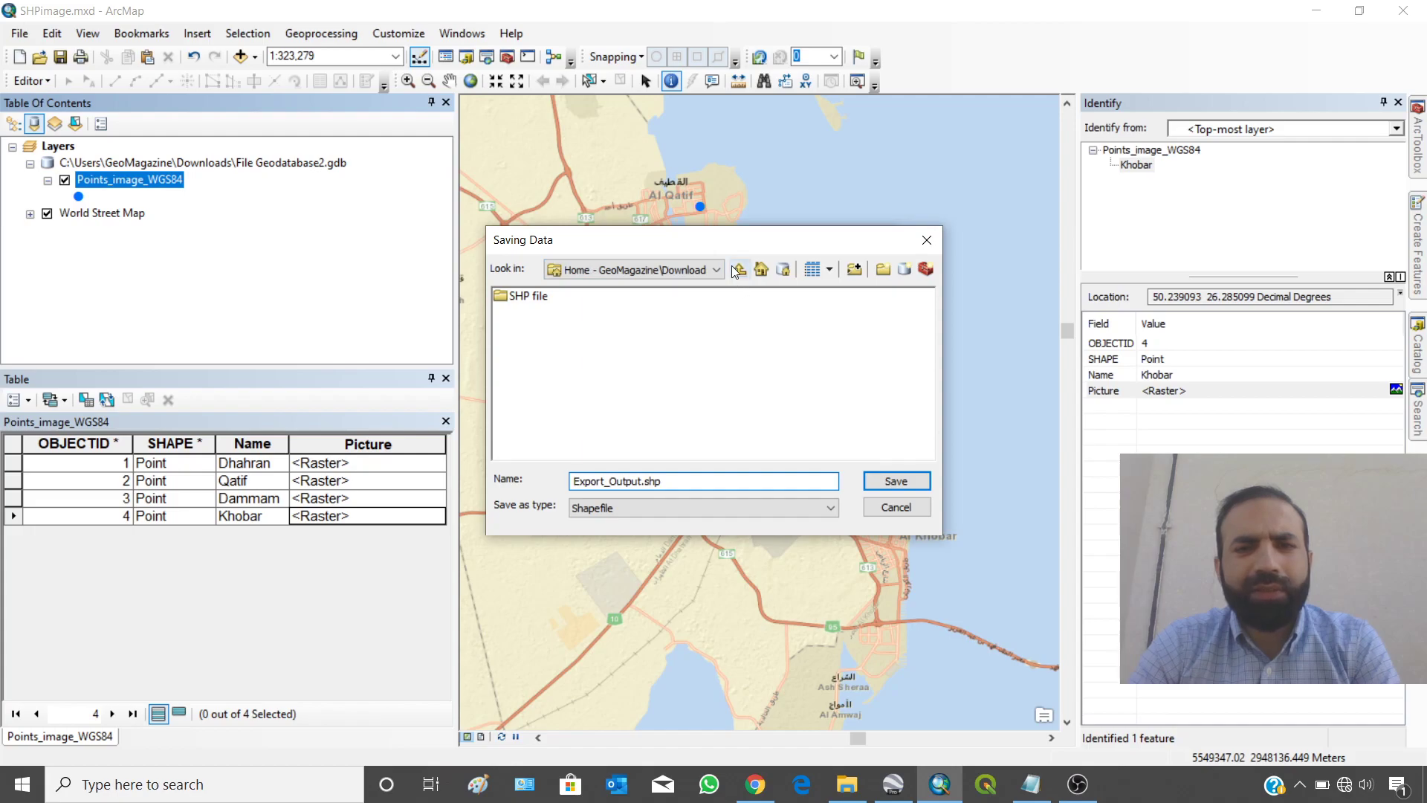
pyautogui.click(738, 269)
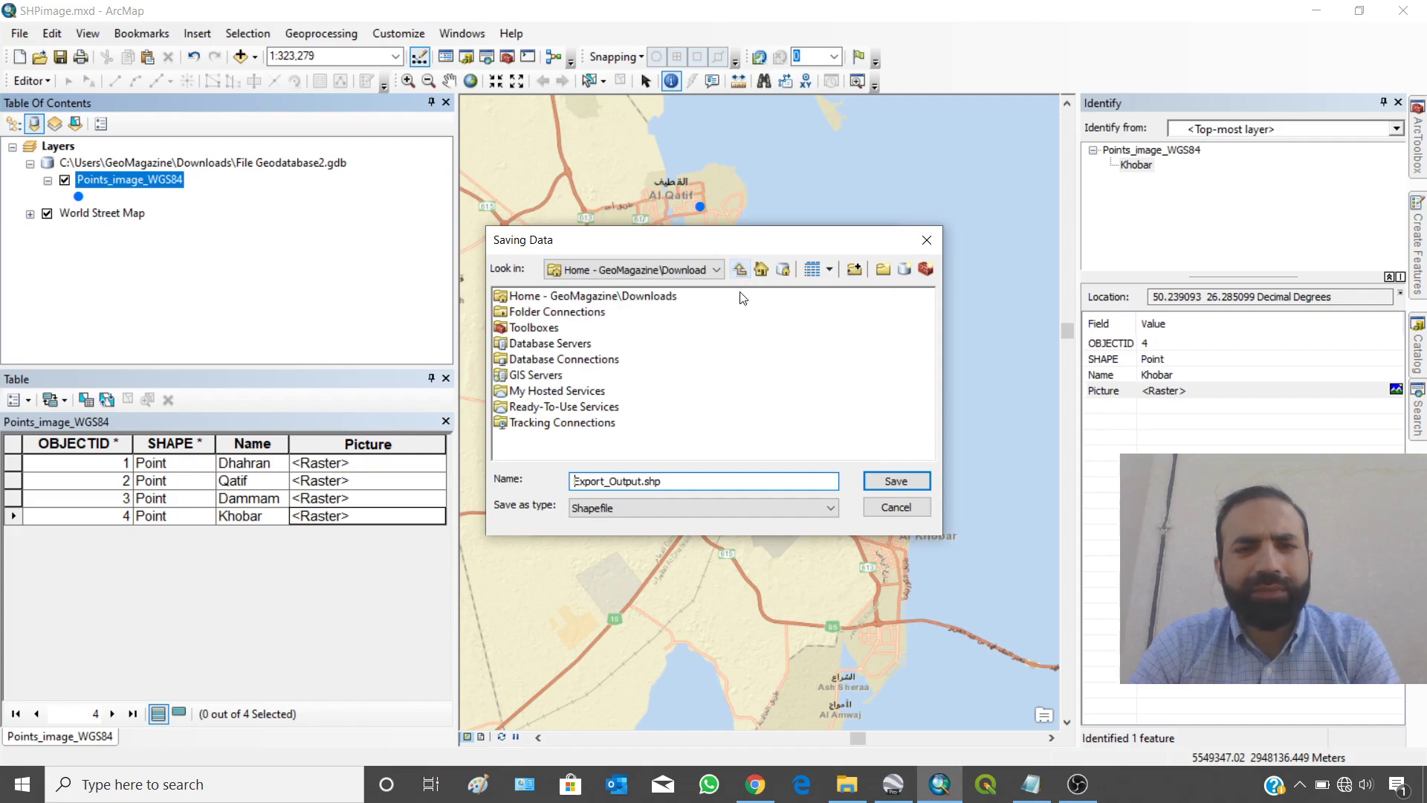
pyautogui.doubleClick(652, 298)
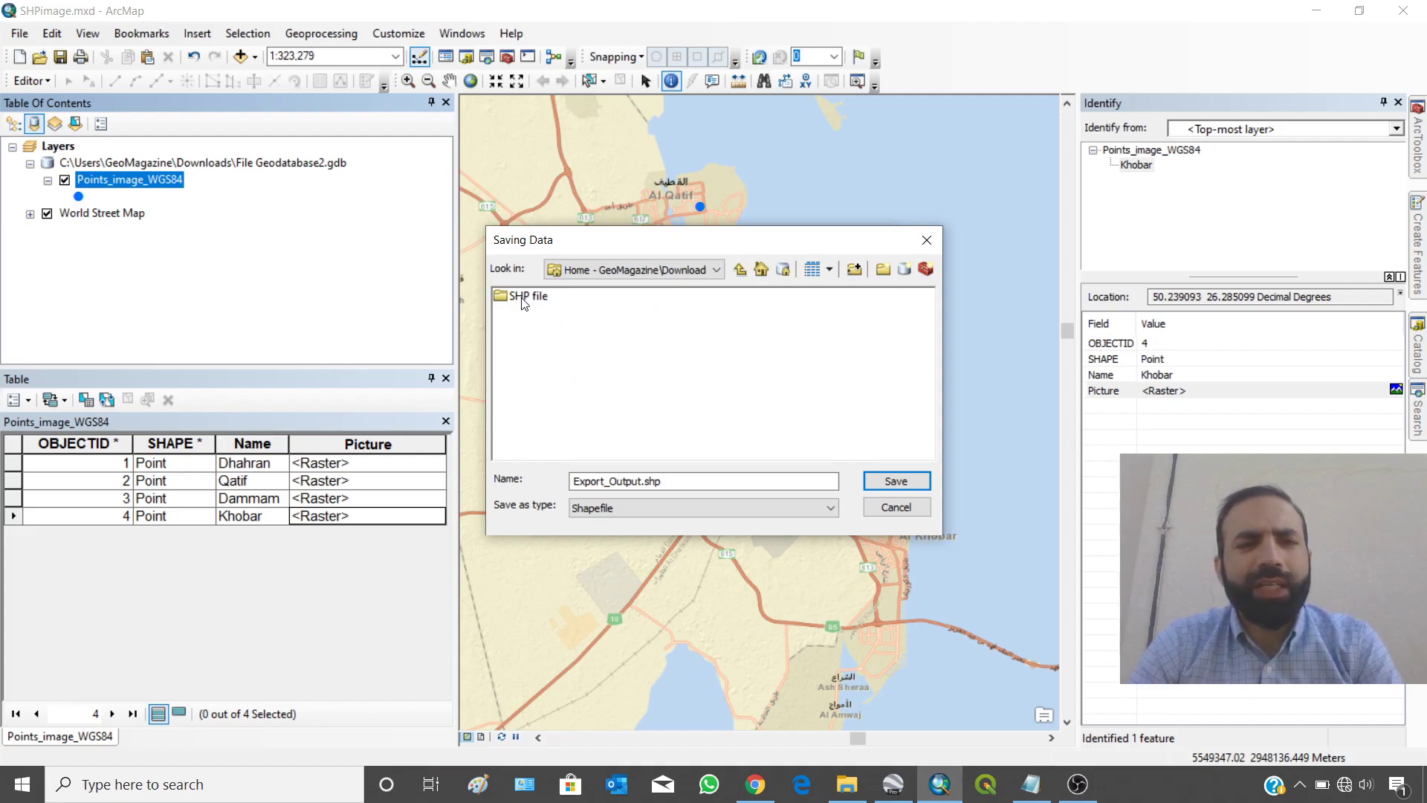
pyautogui.doubleClick(524, 297)
# - Export the features as shapefile Points_image_WGS84.shp without adding the exported data to the map
pyautogui.click(628, 483)
pyautogui.moveTo(643, 483); pyautogui.dragTo(574, 484)
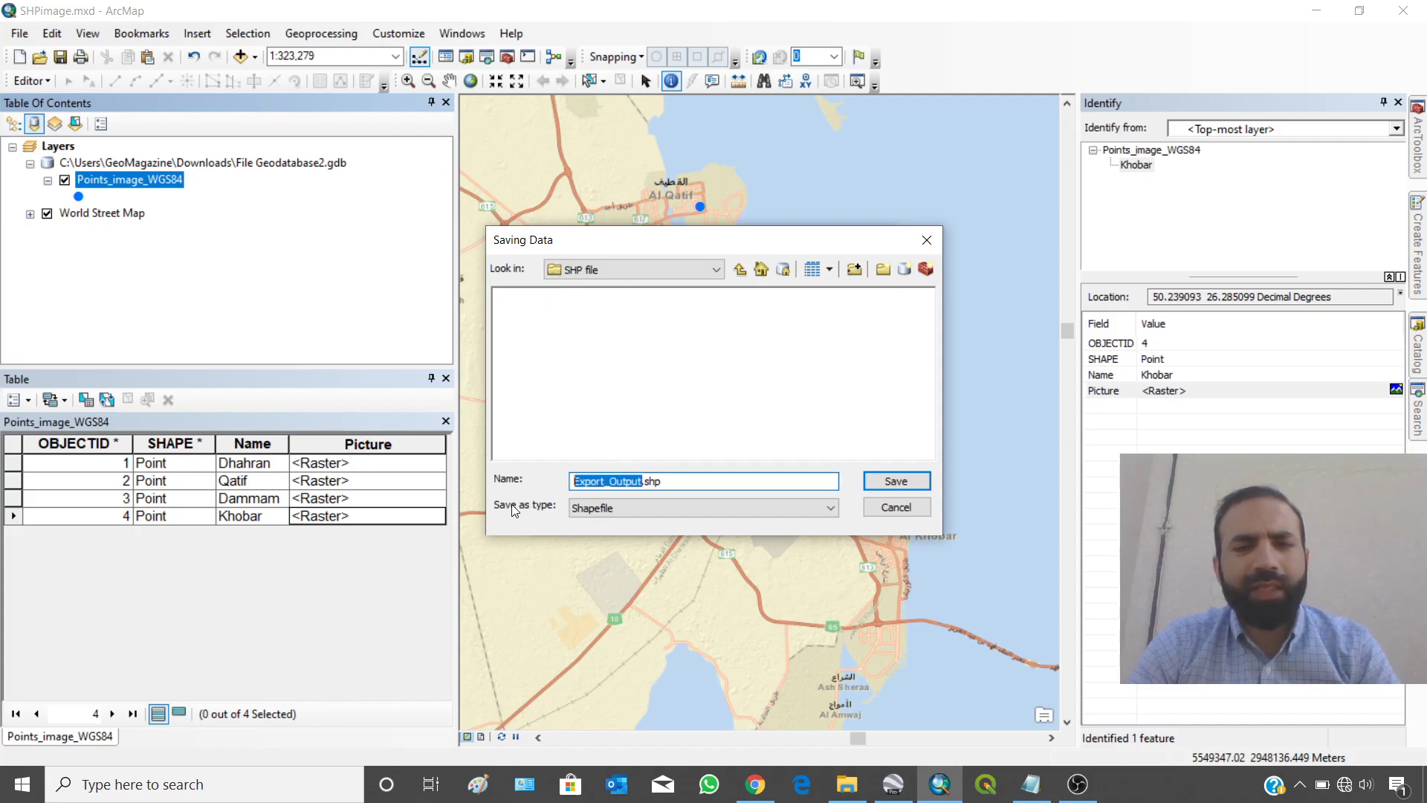
pyautogui.write('Points_image')
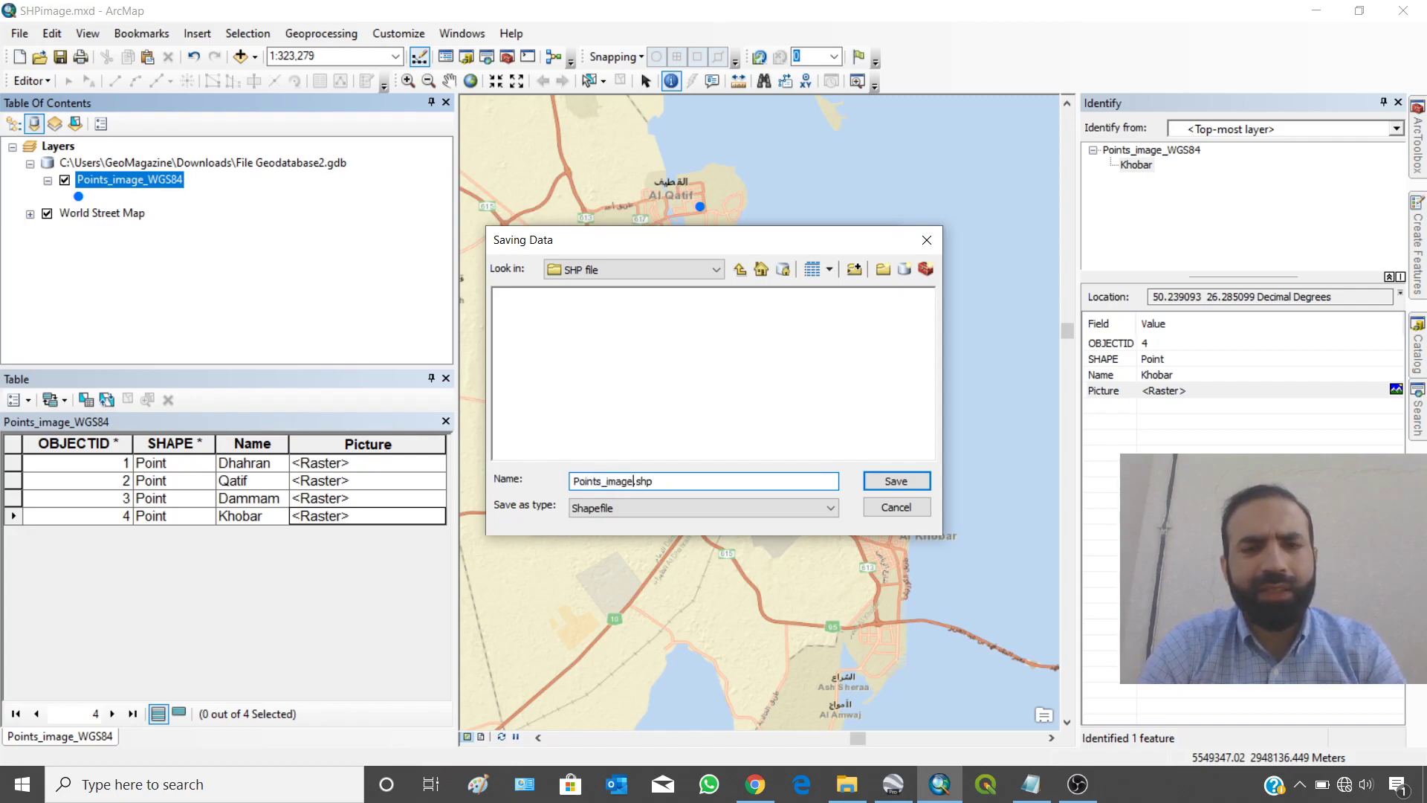
pyautogui.write('_WGS84')
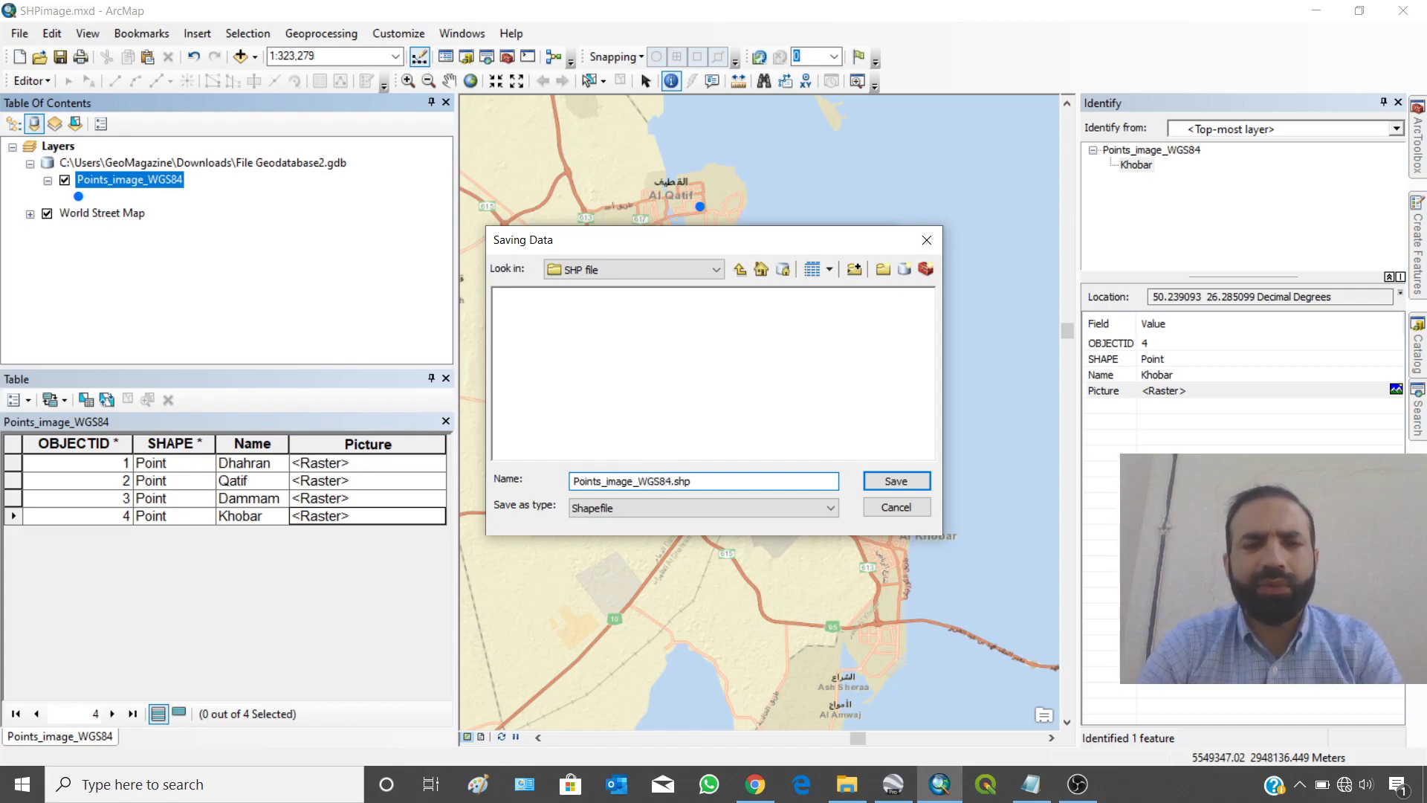
pyautogui.click(896, 481)
pyautogui.click(764, 515)
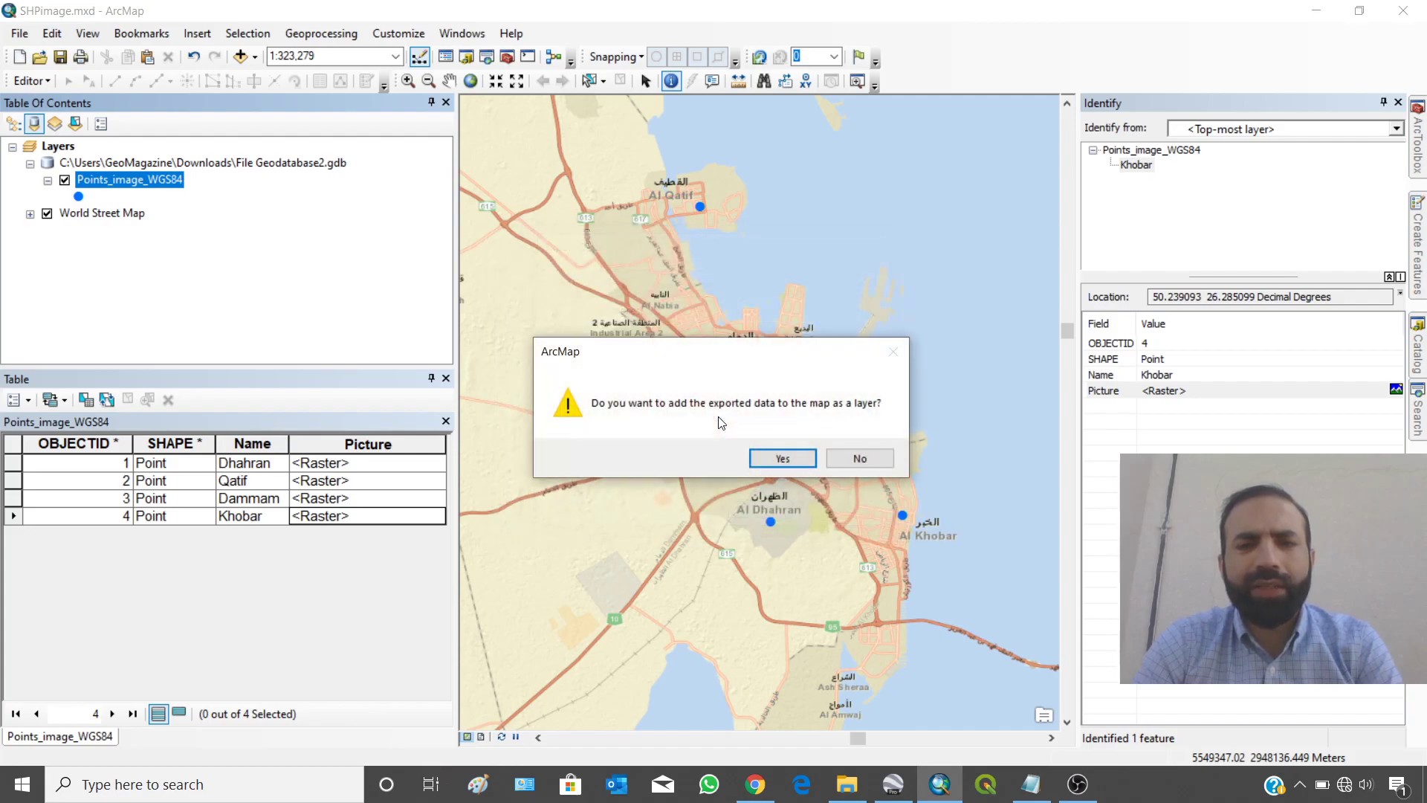
pyautogui.click(858, 460)
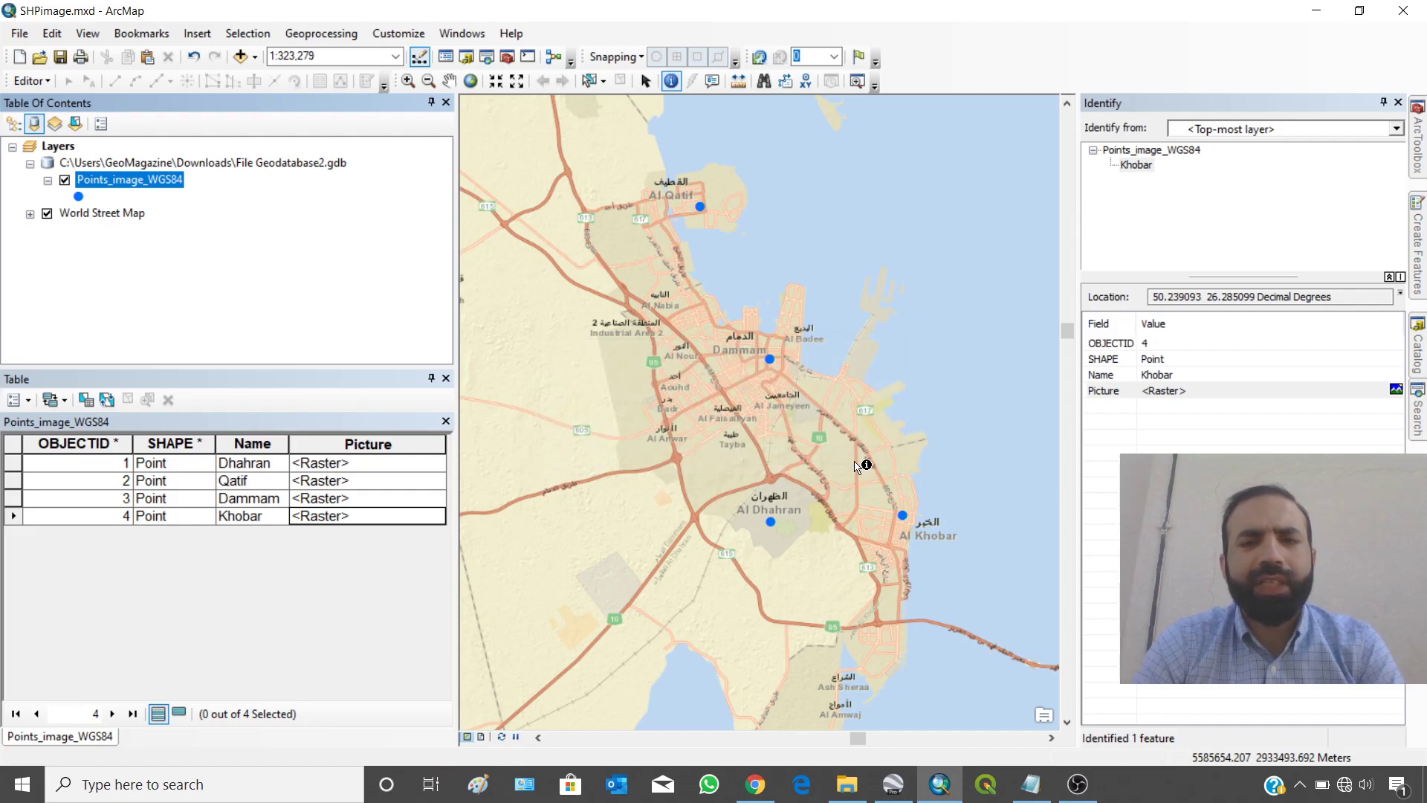
# - Minimize ArcMap and set the QGIS picture titled "Convert: SHP file (with image) to KML" from the user's Pictures folder as desktop background
pyautogui.click(1316, 11)
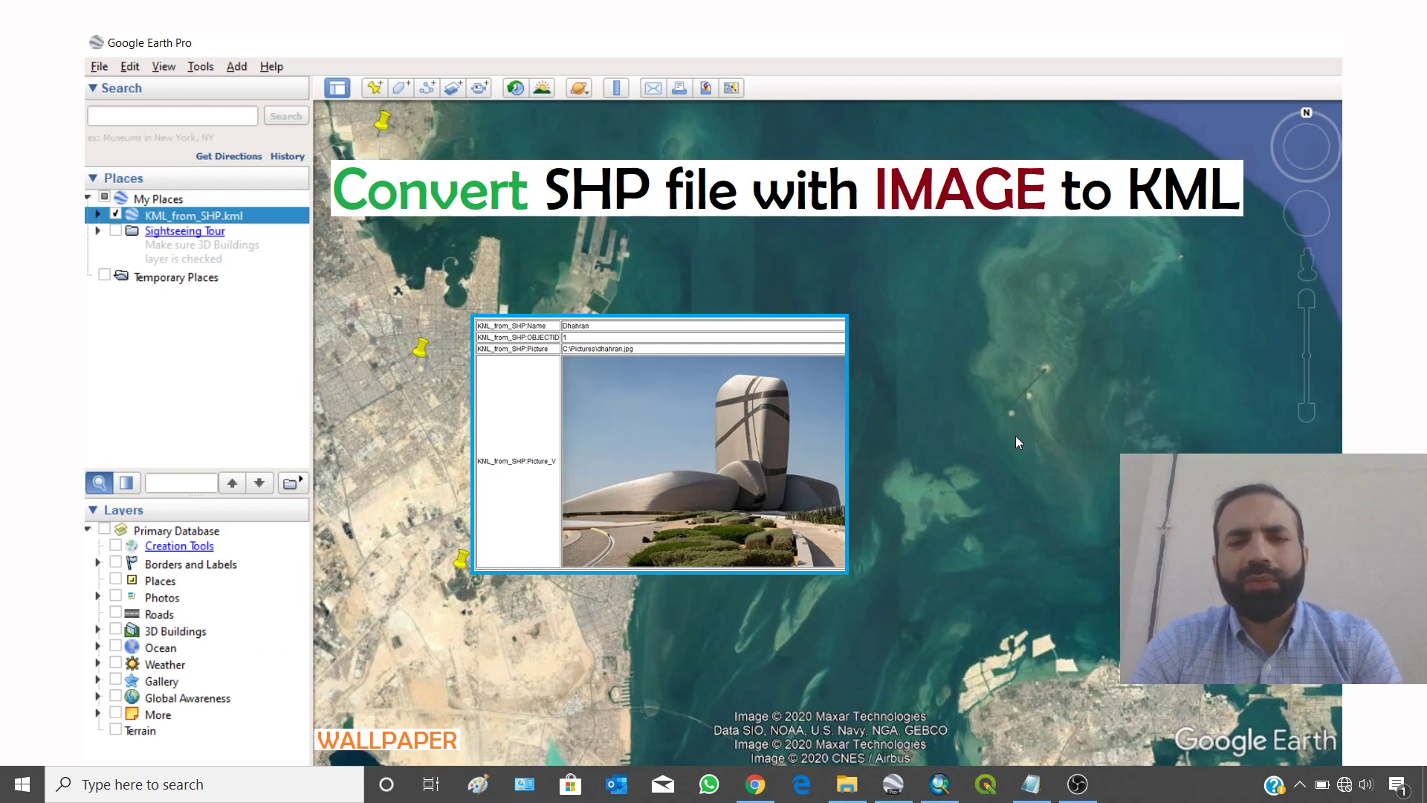
pyautogui.click(831, 784)
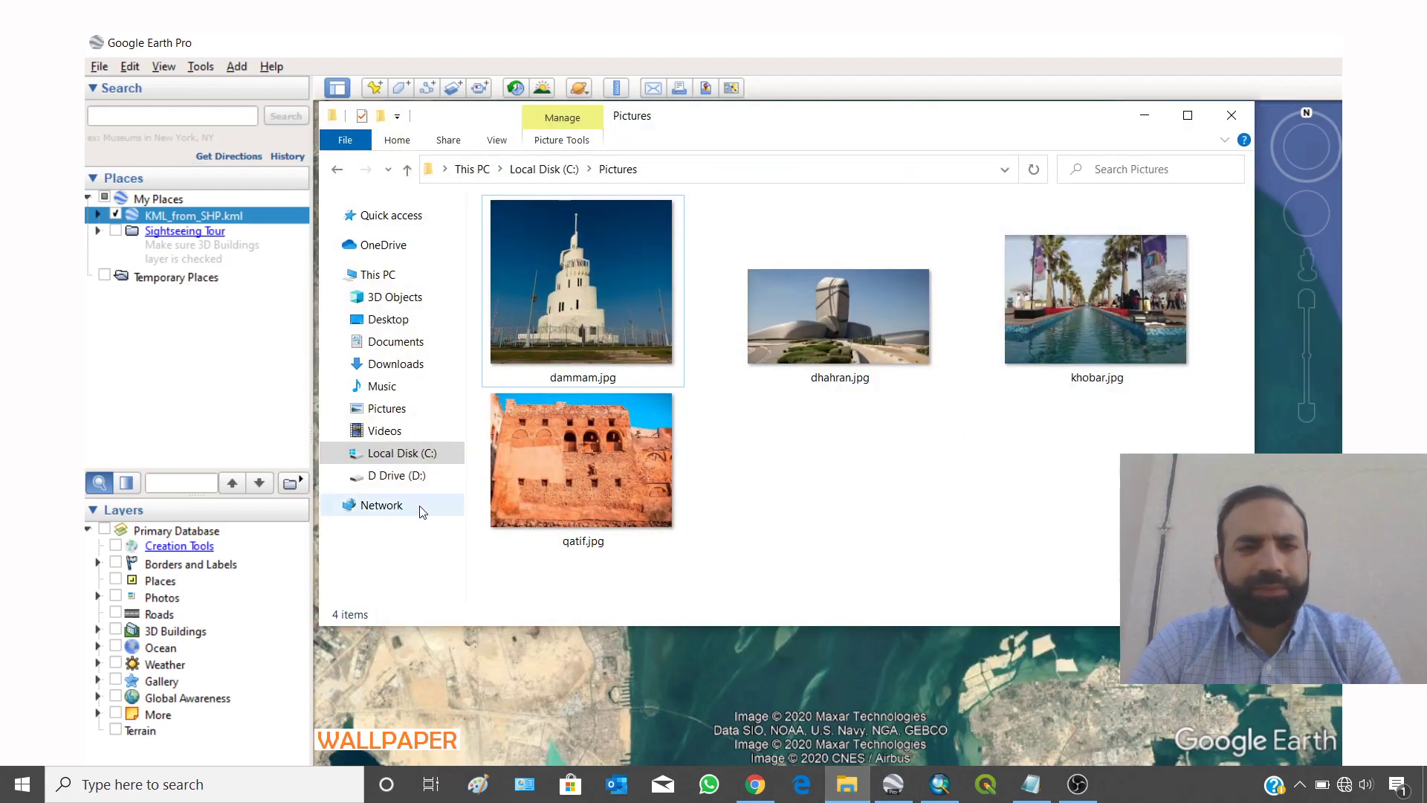
pyautogui.click(384, 409)
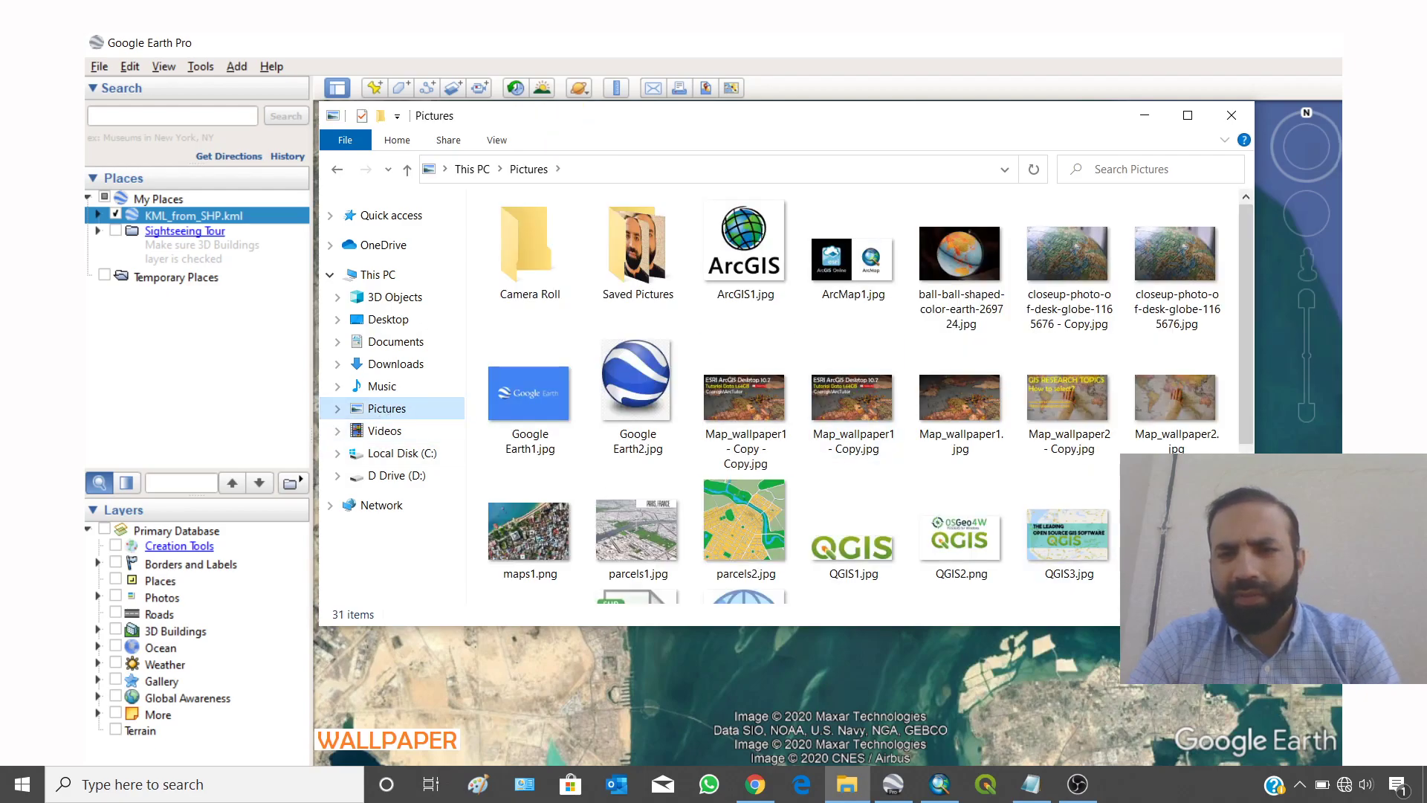
pyautogui.rightClick(1174, 401)
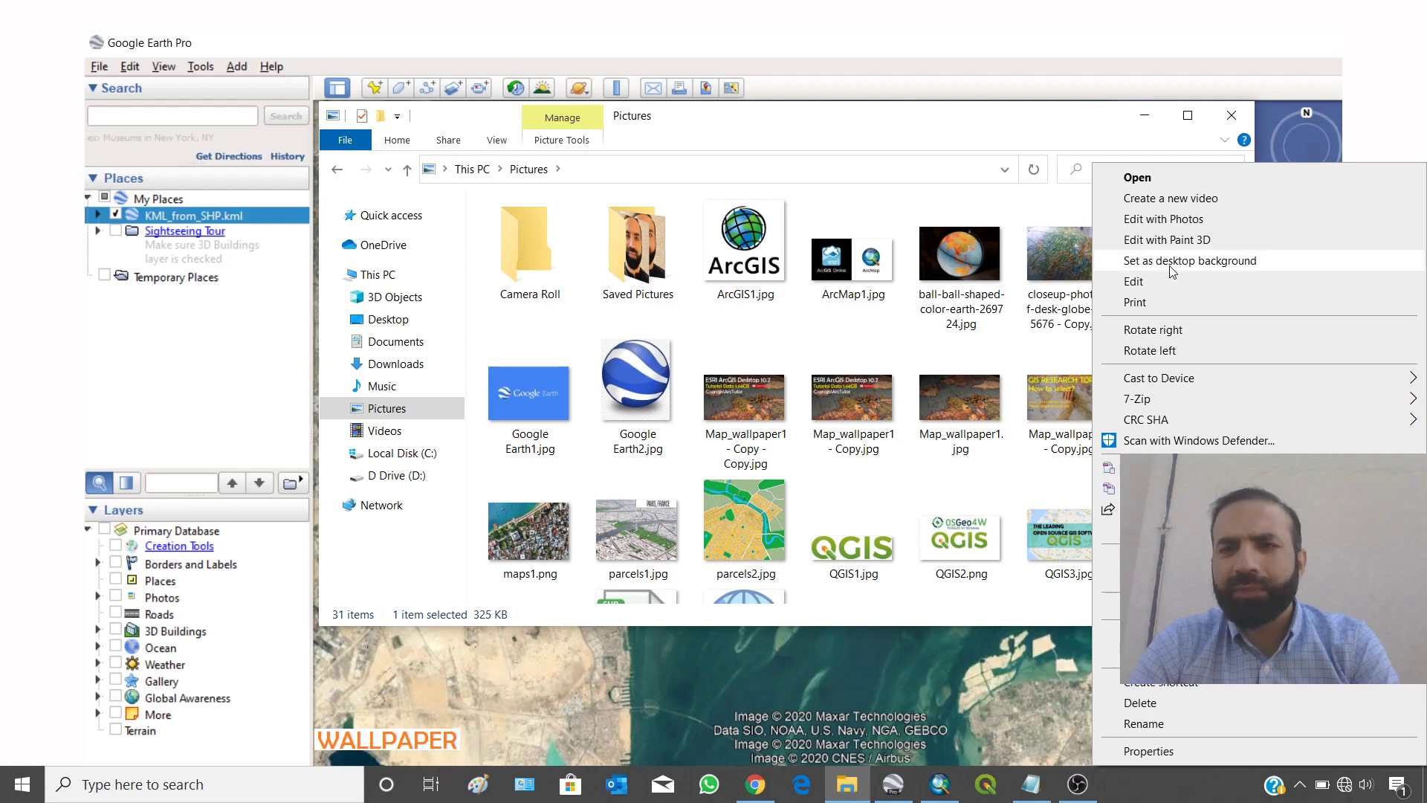
pyautogui.click(1172, 260)
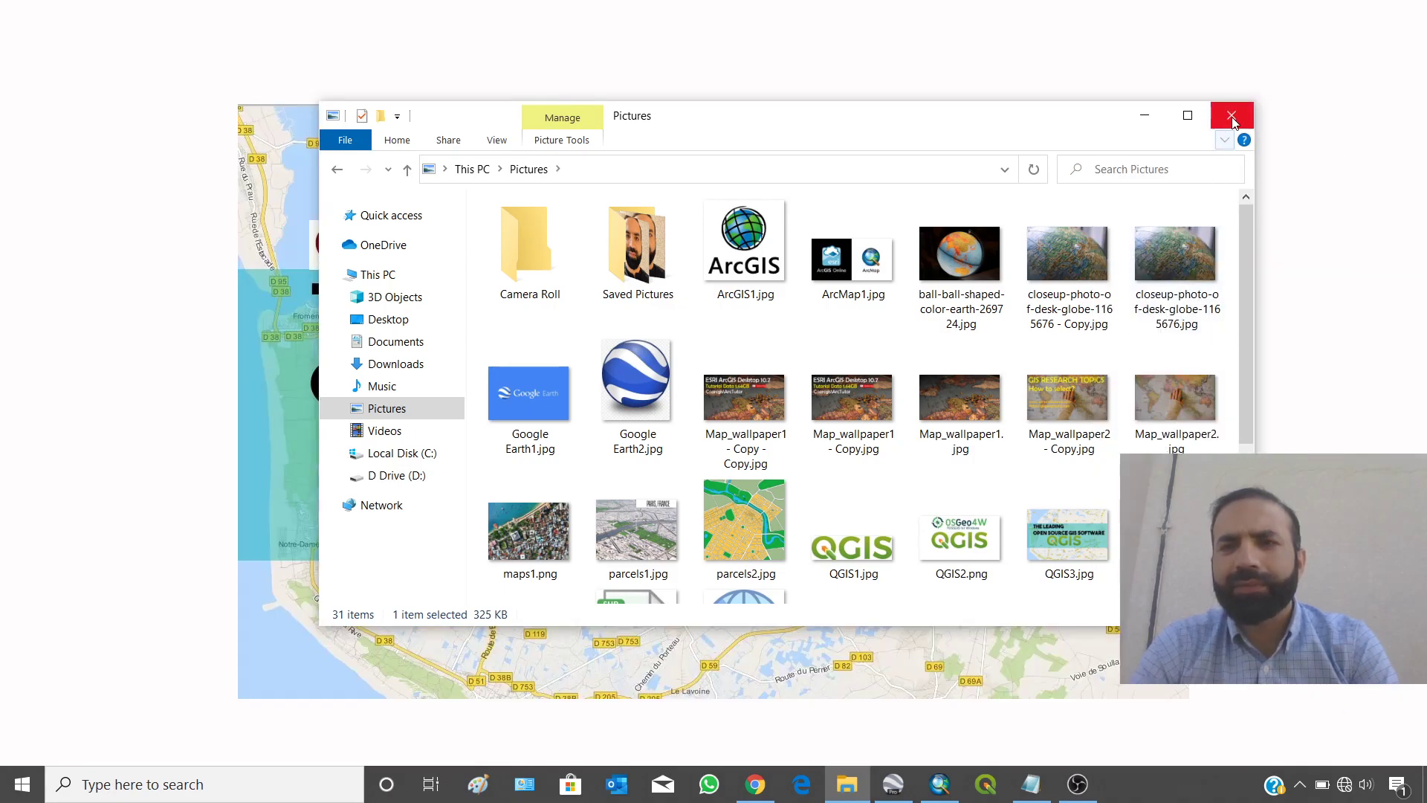
pyautogui.click(1232, 116)
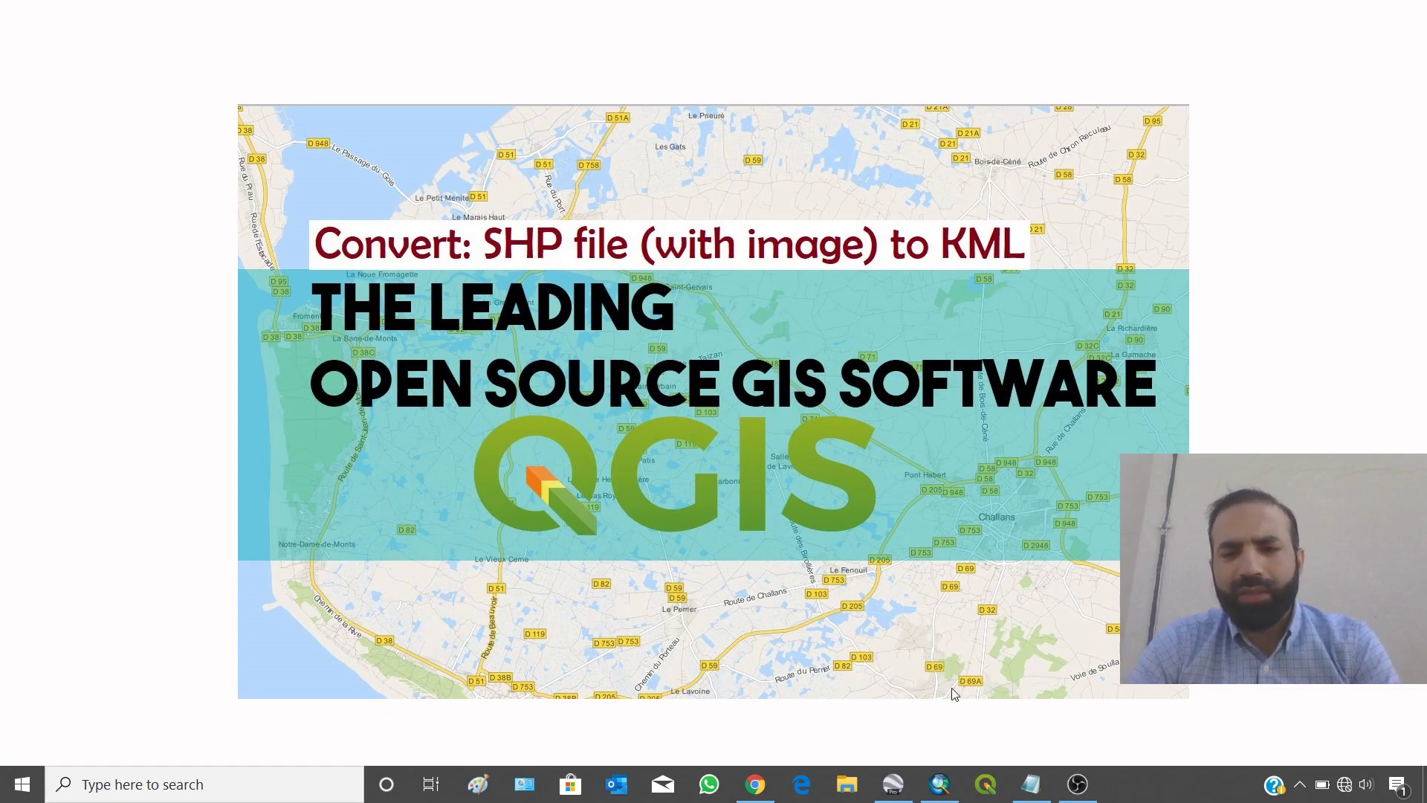
# - Review the Windows installers on the QGIS download page in Chrome, including the long term release versions, and minimize the browser
pyautogui.click(755, 784)
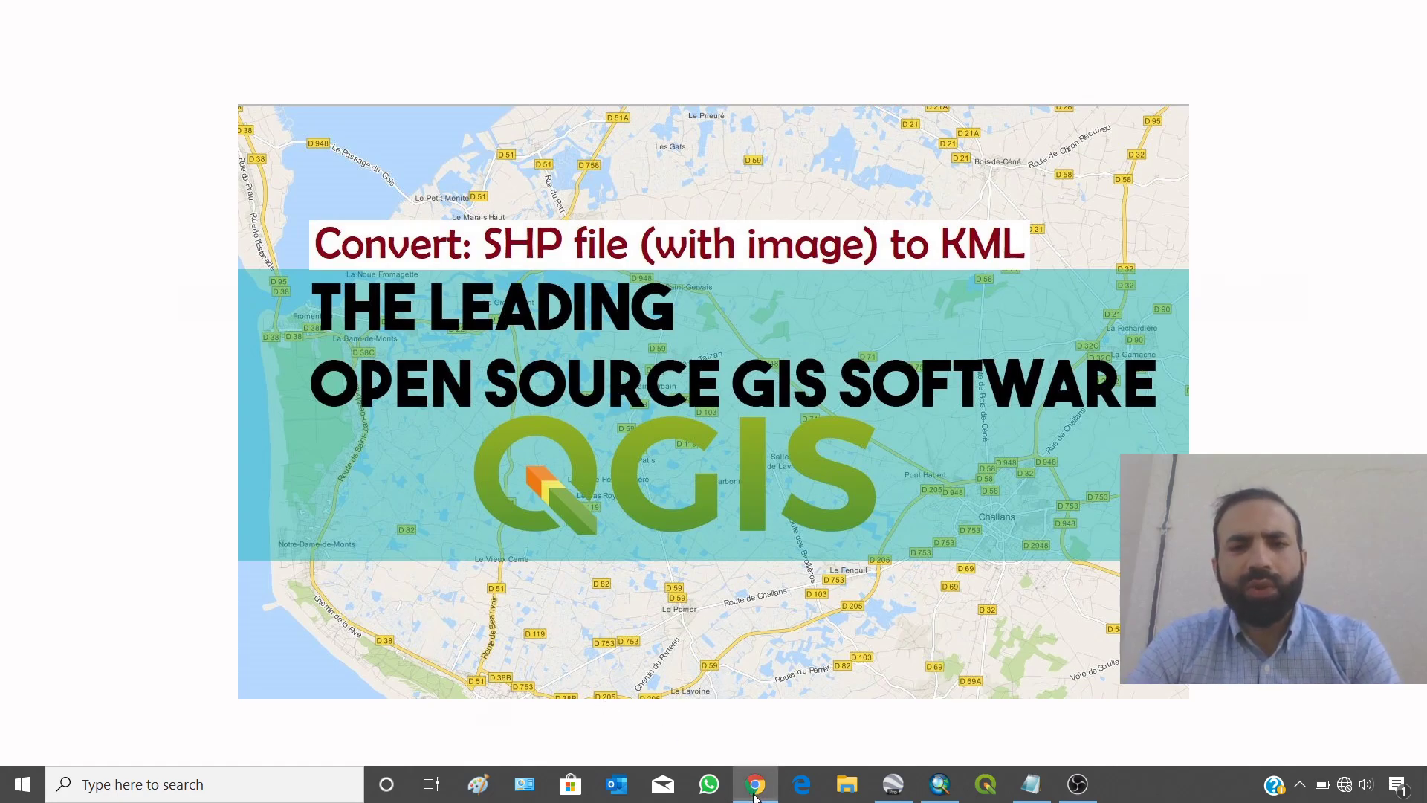
pyautogui.click(399, 48)
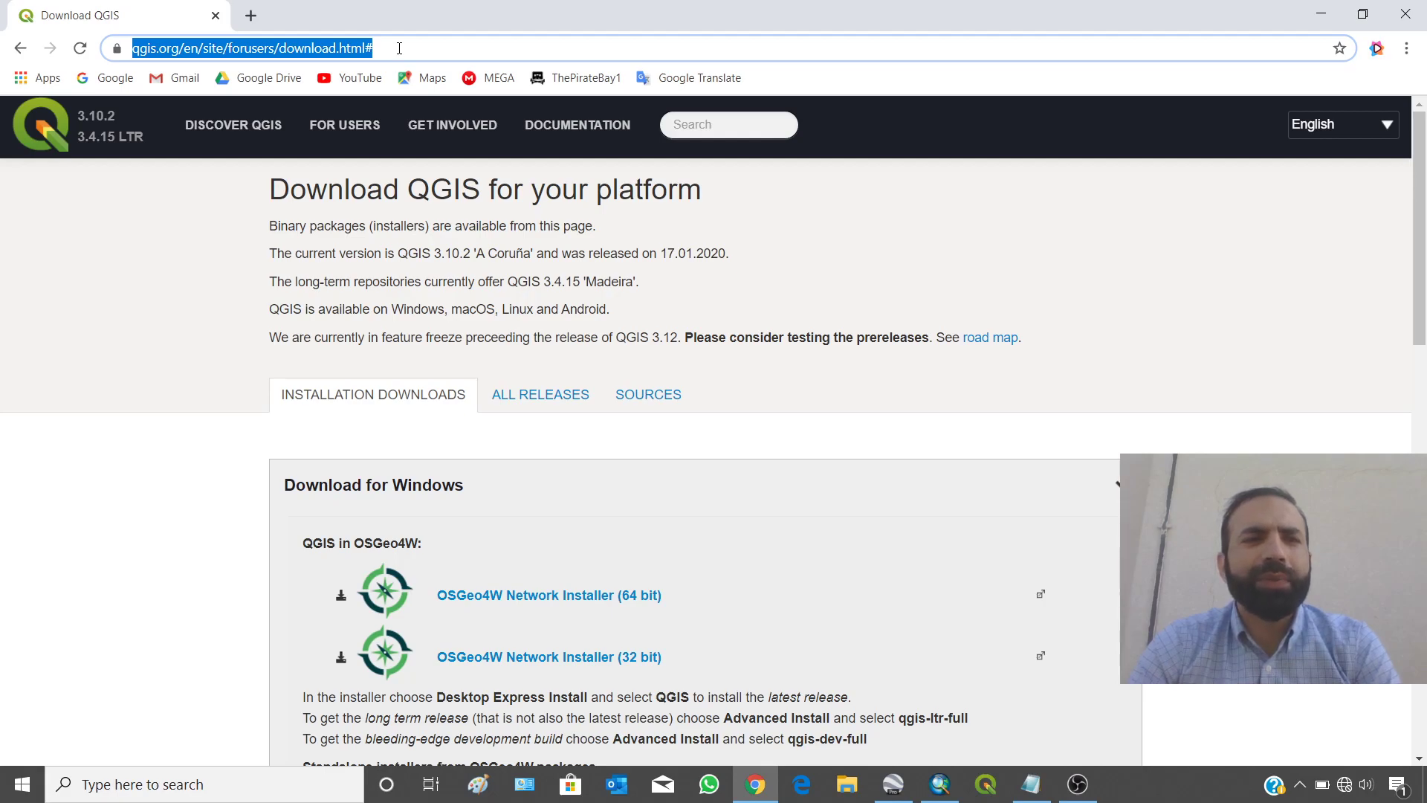
pyautogui.click(115, 273)
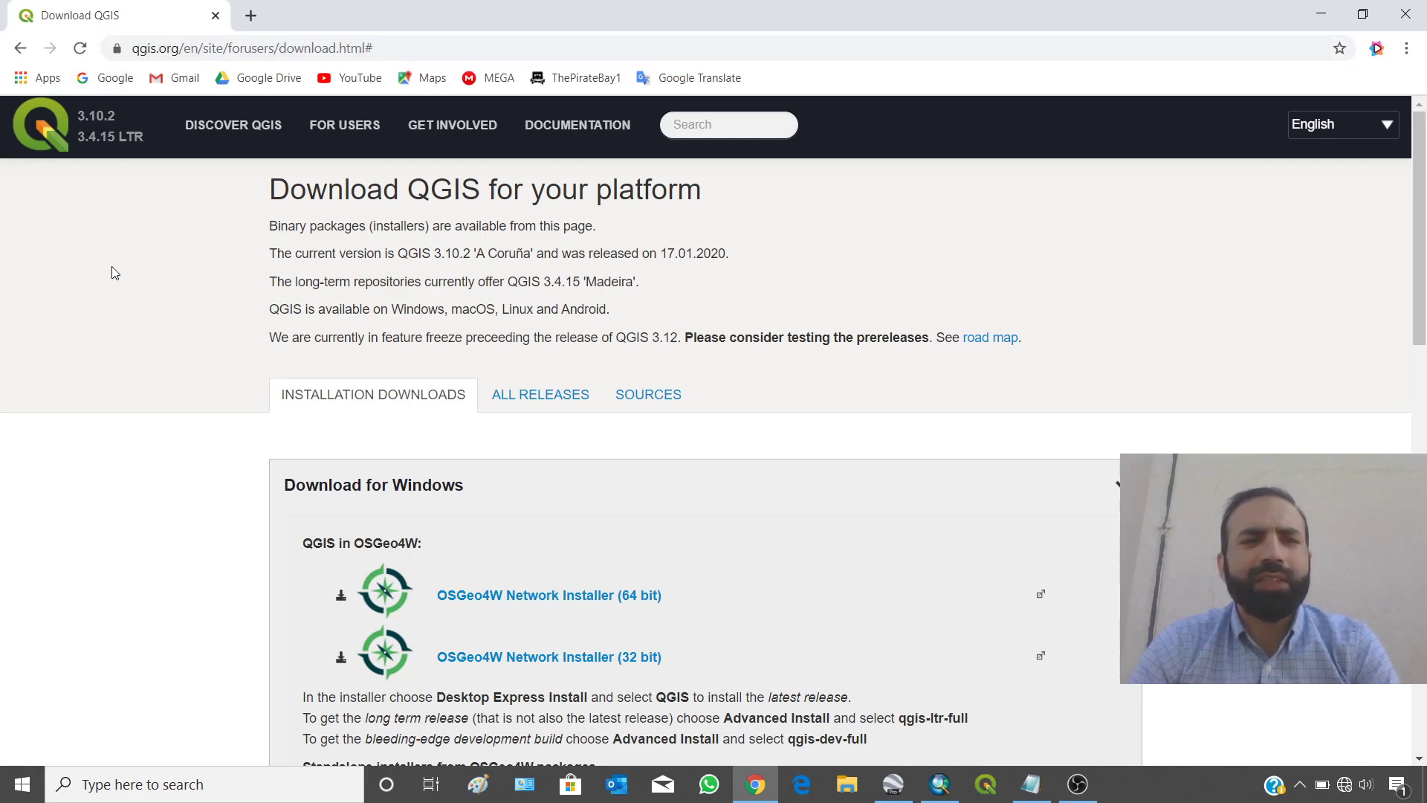
pyautogui.scroll(-2, 805, 268)
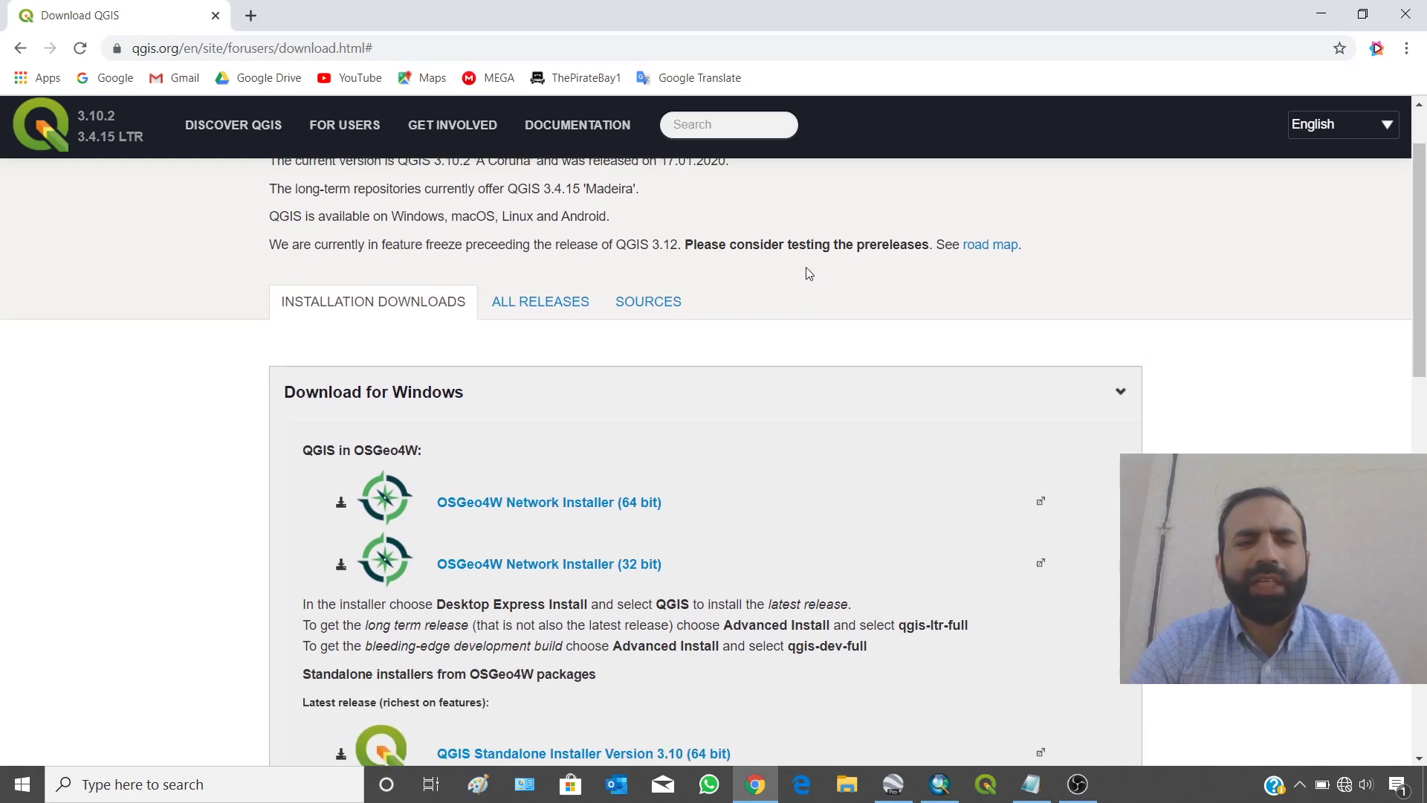
pyautogui.scroll(-4, 809, 282)
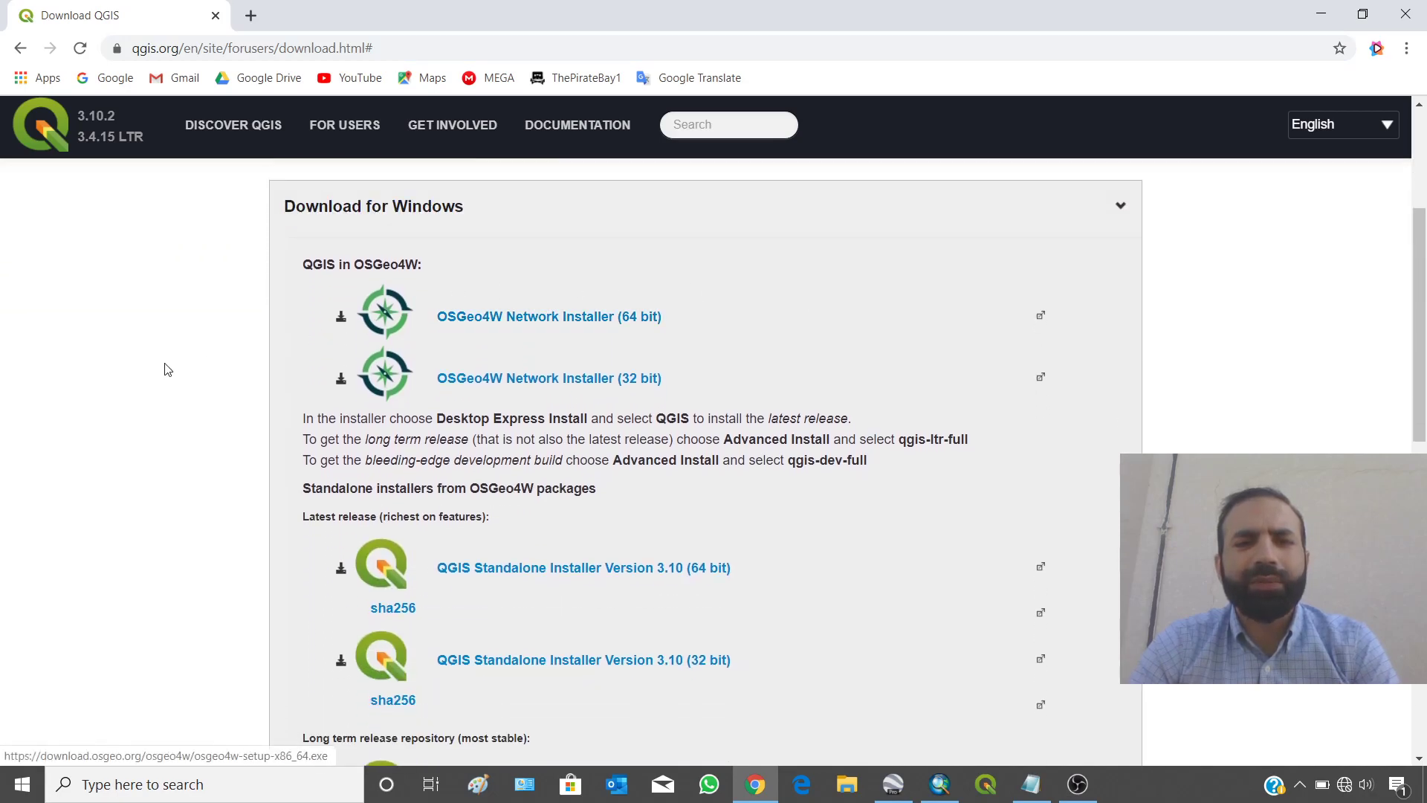
pyautogui.scroll(-2, 169, 364)
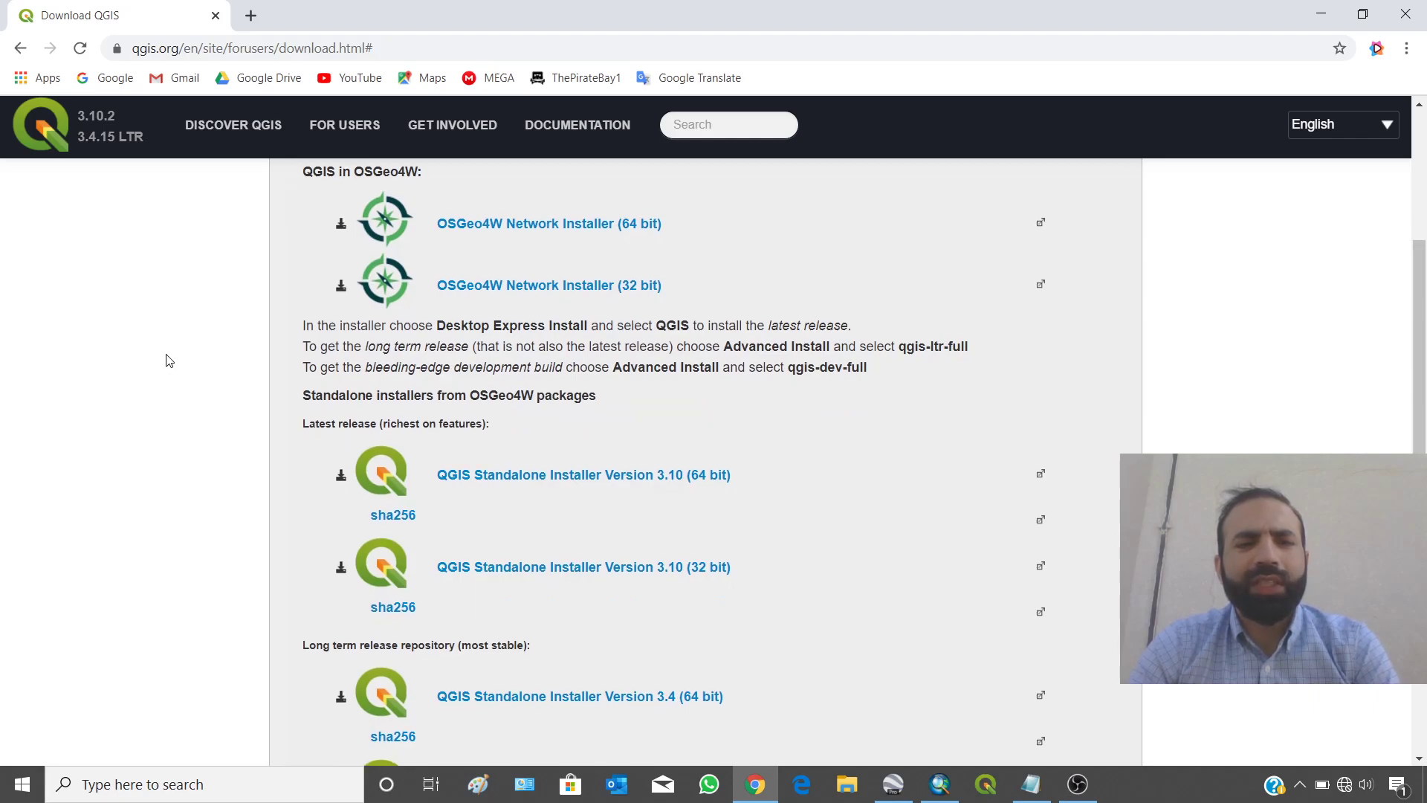
pyautogui.scroll(-4, 168, 360)
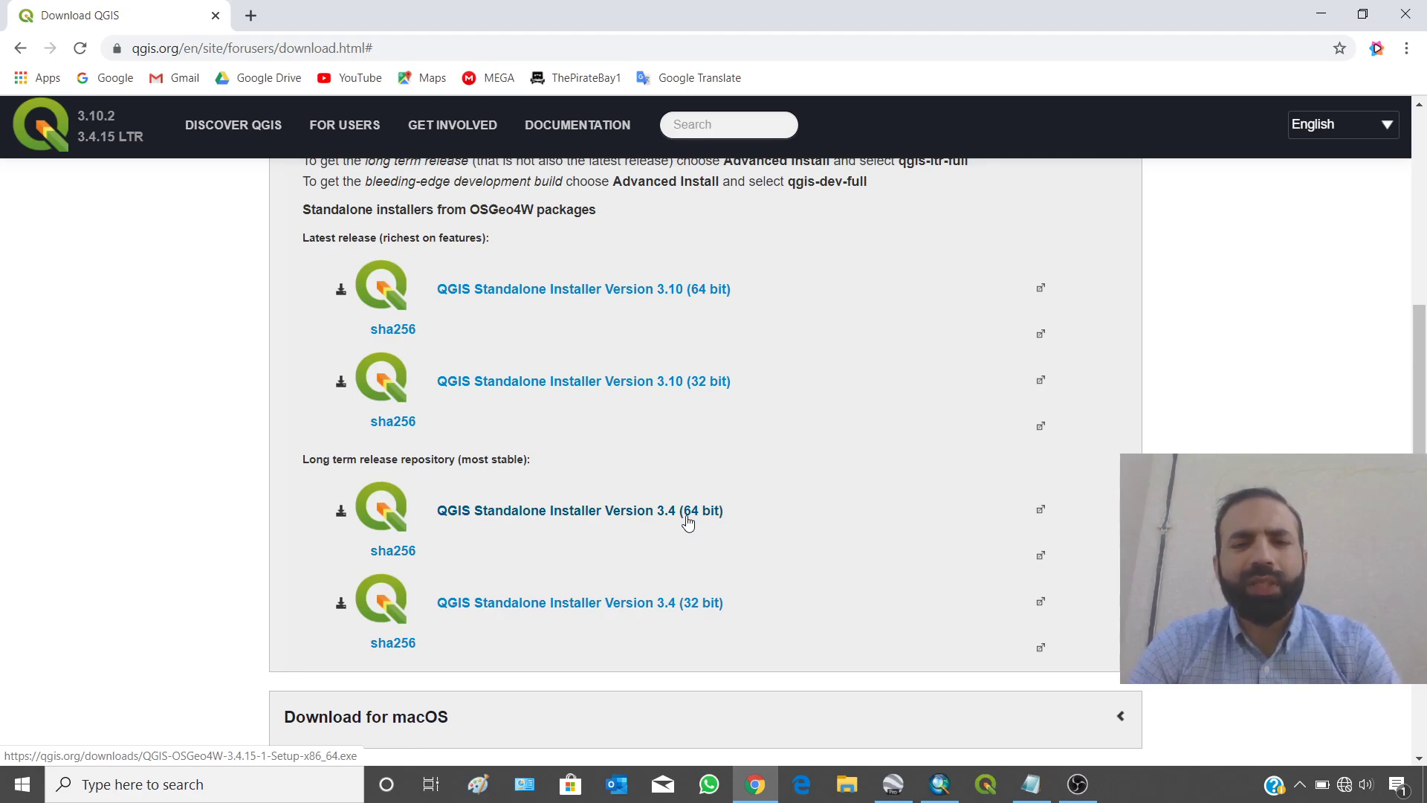
pyautogui.click(1324, 15)
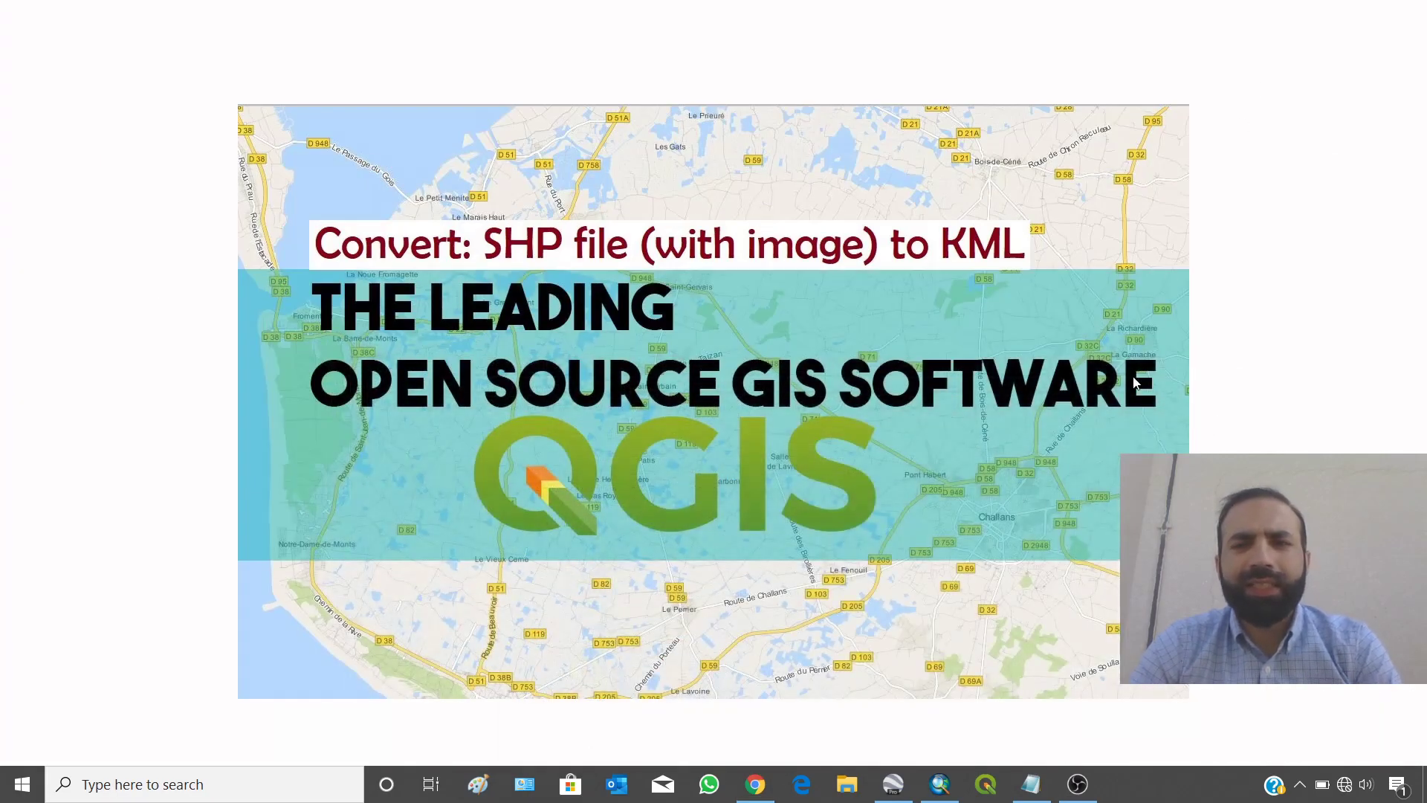
# - Launch QGIS and arrange its window beside the Notepad file text QGIS image.txt, narrowed to fit its text lines
pyautogui.click(987, 788)
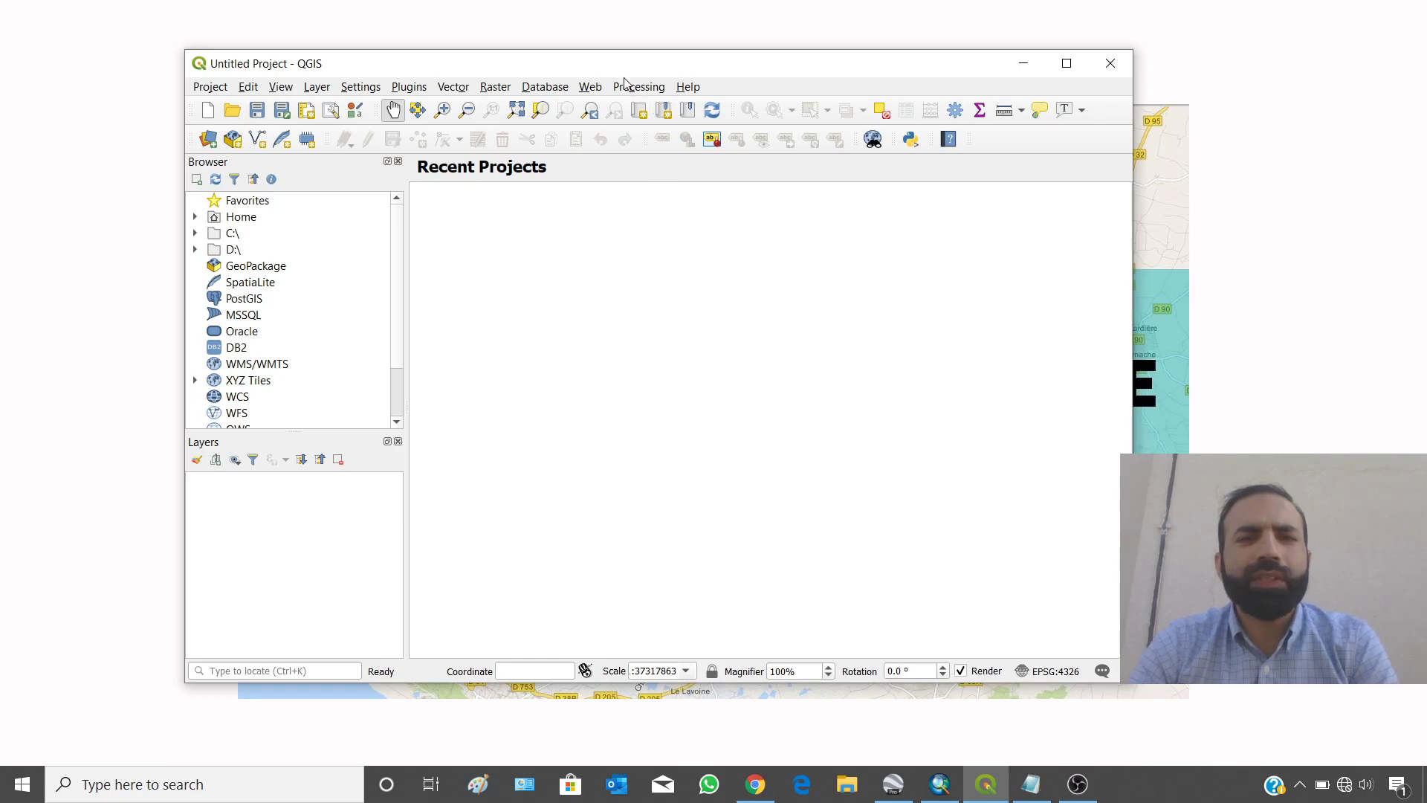
pyautogui.moveTo(621, 66); pyautogui.dragTo(879, 96)
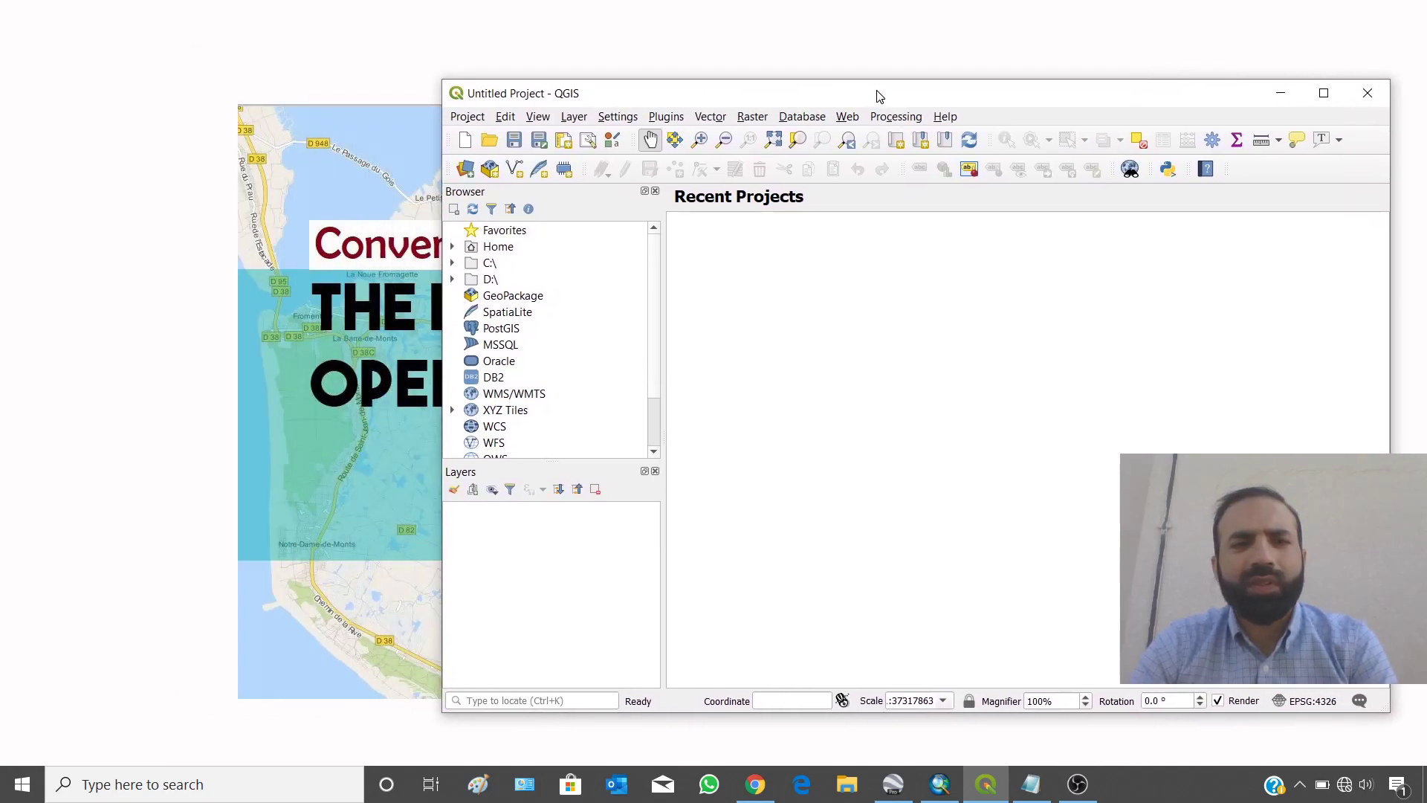
pyautogui.click(1031, 784)
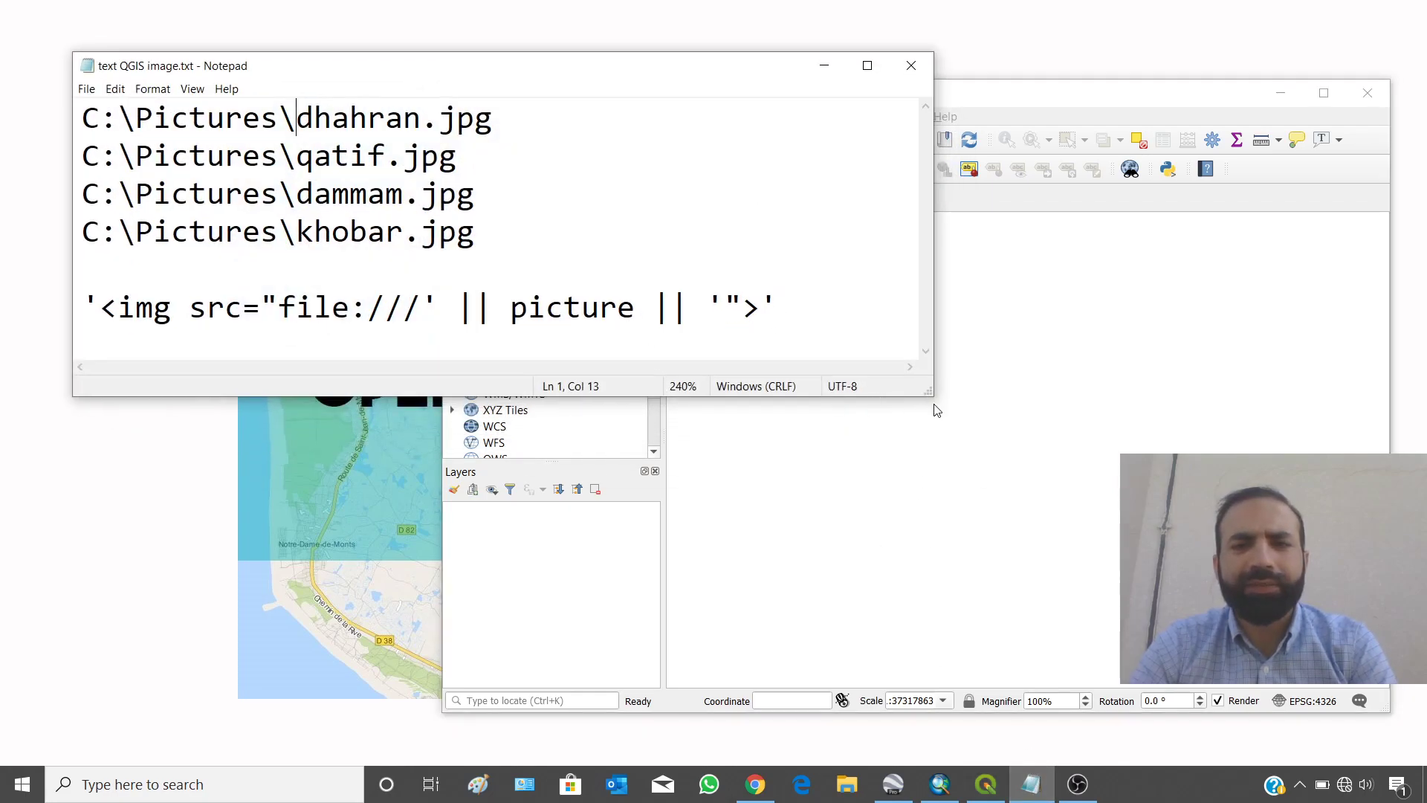
pyautogui.moveTo(932, 394); pyautogui.dragTo(806, 394)
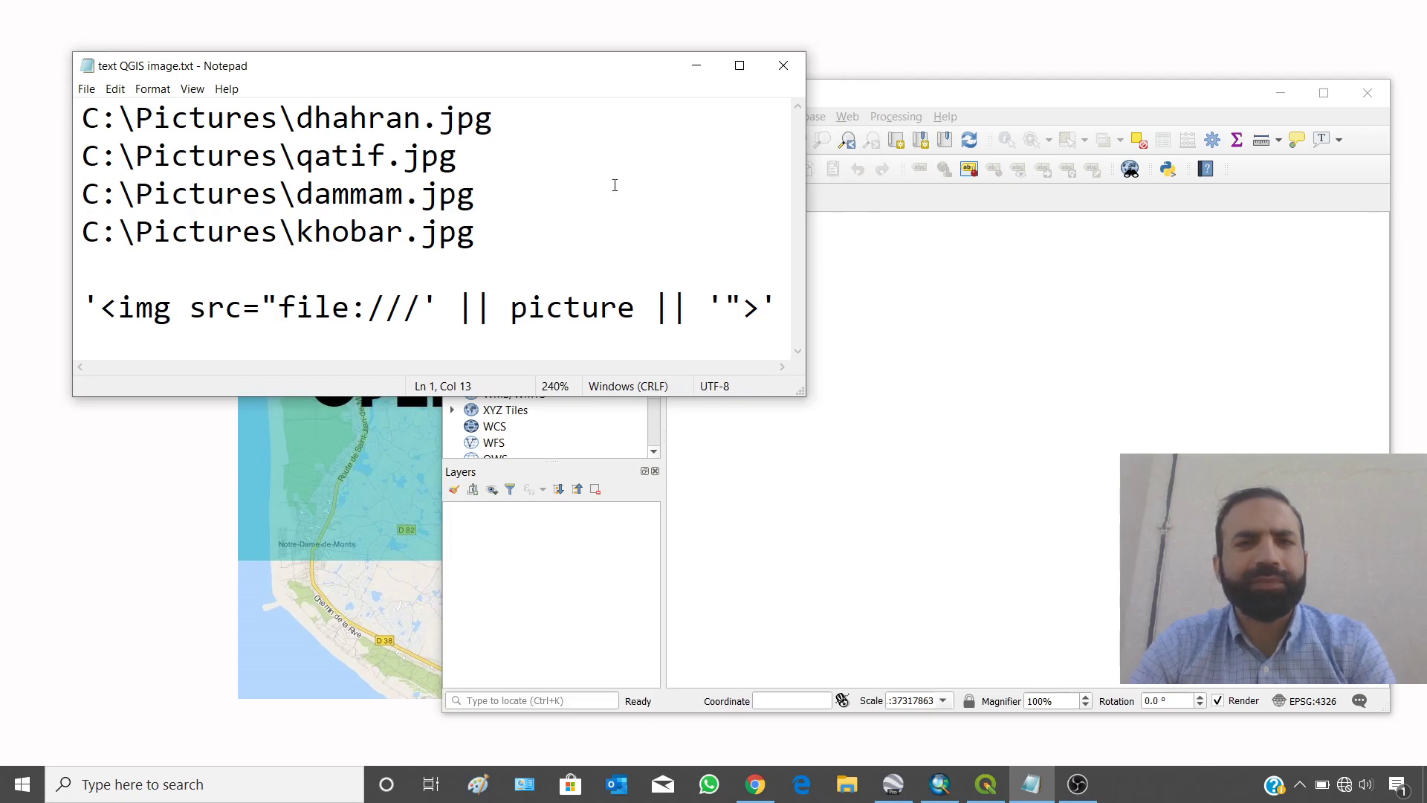
pyautogui.moveTo(511, 77); pyautogui.dragTo(443, 242)
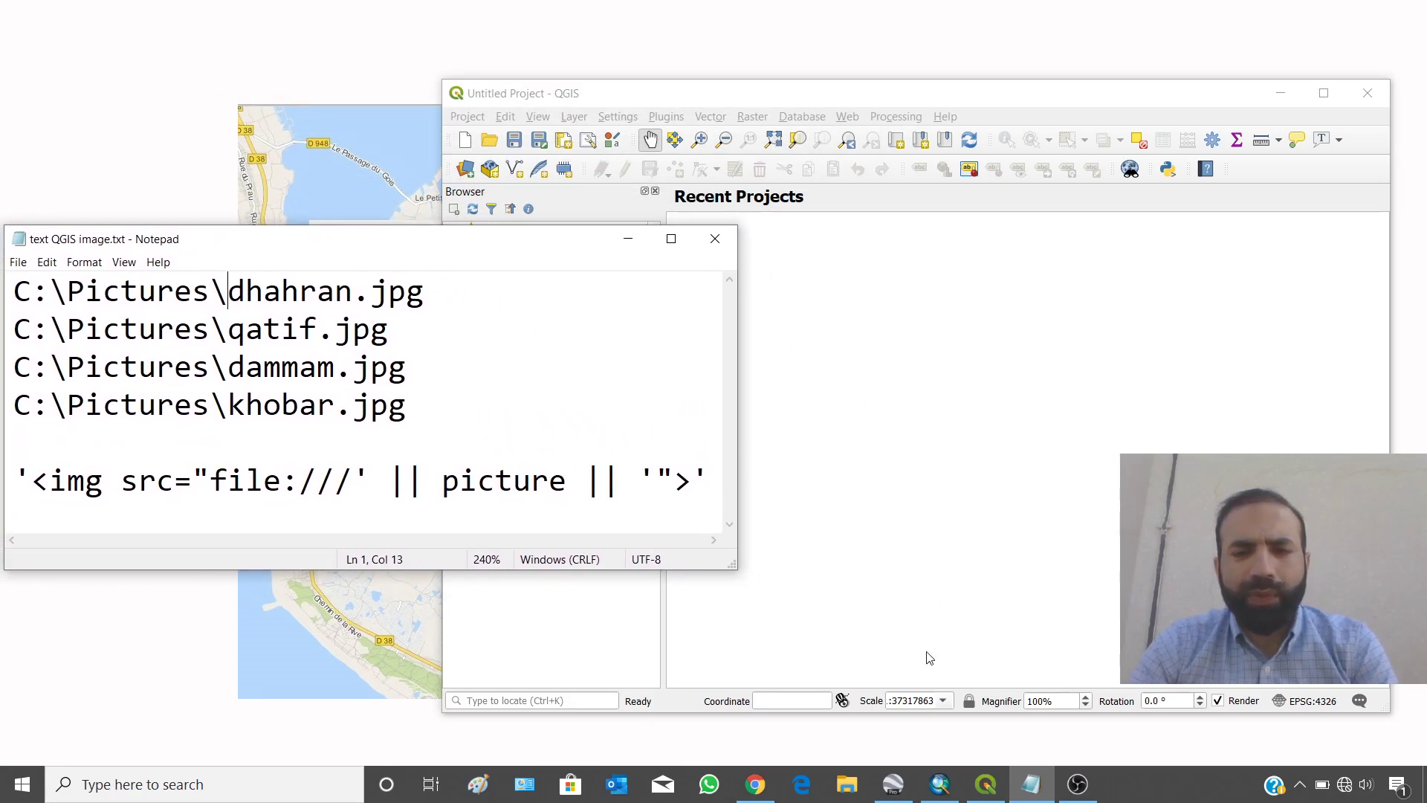
# - Open the Pictures folder on Local Disk (C:) in File Explorer
pyautogui.click(848, 785)
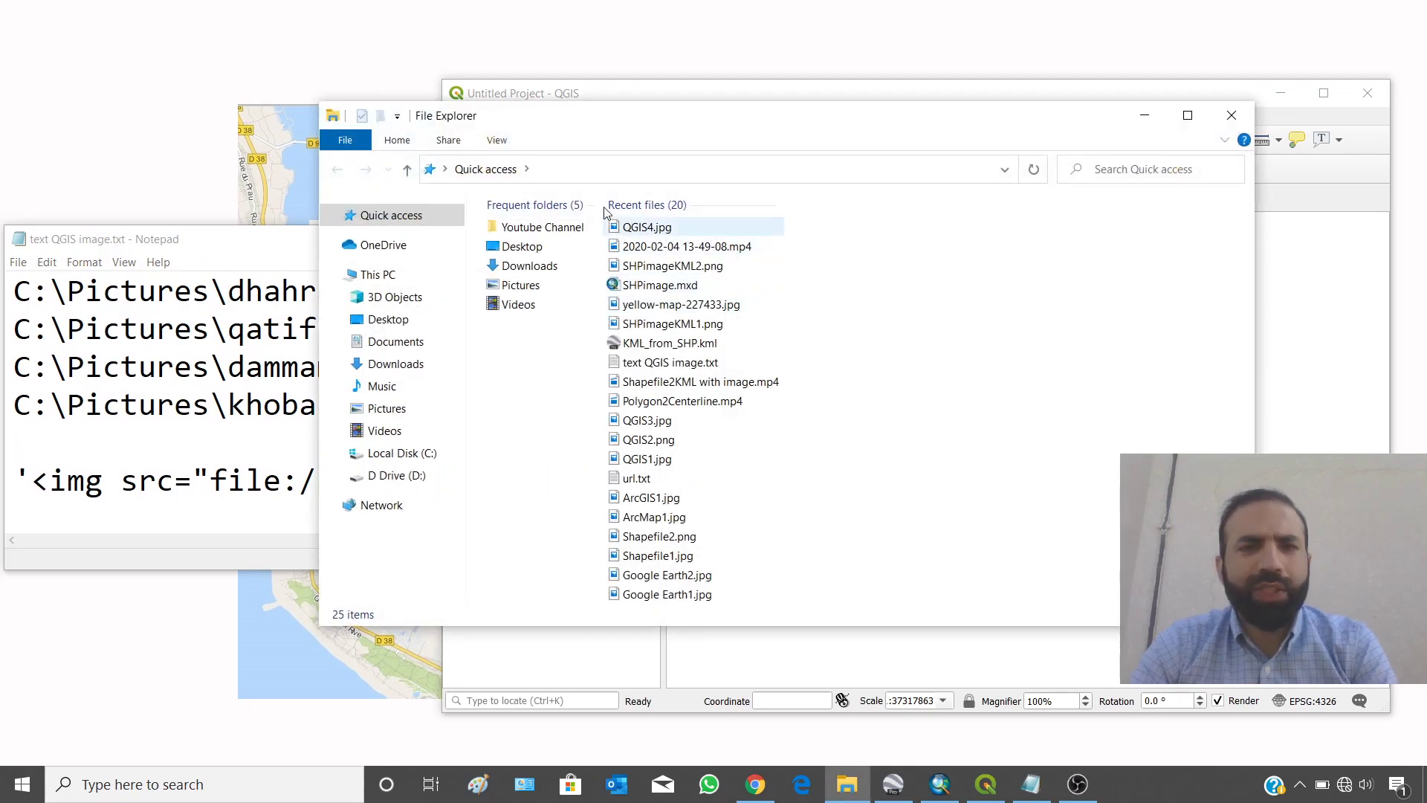
pyautogui.click(385, 454)
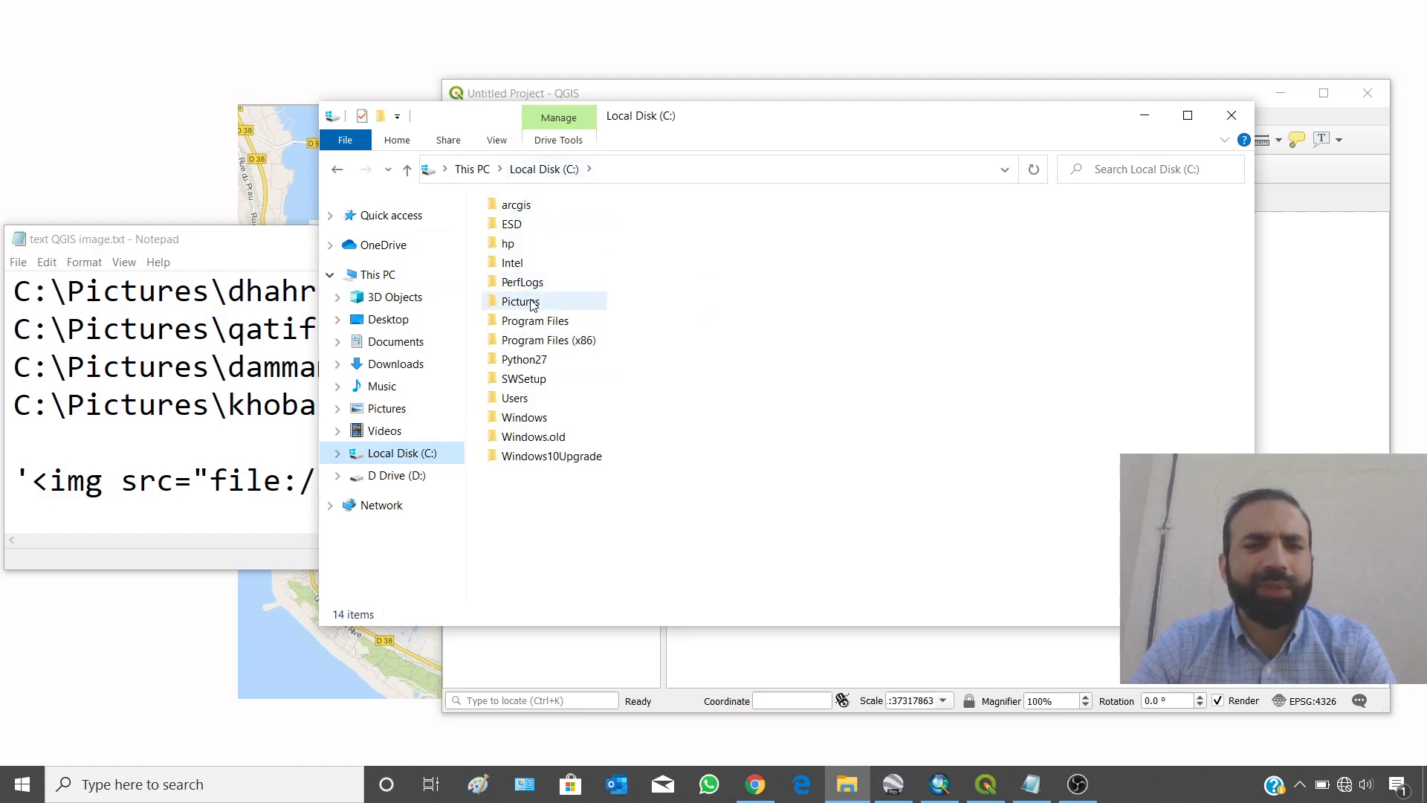
pyautogui.click(532, 303)
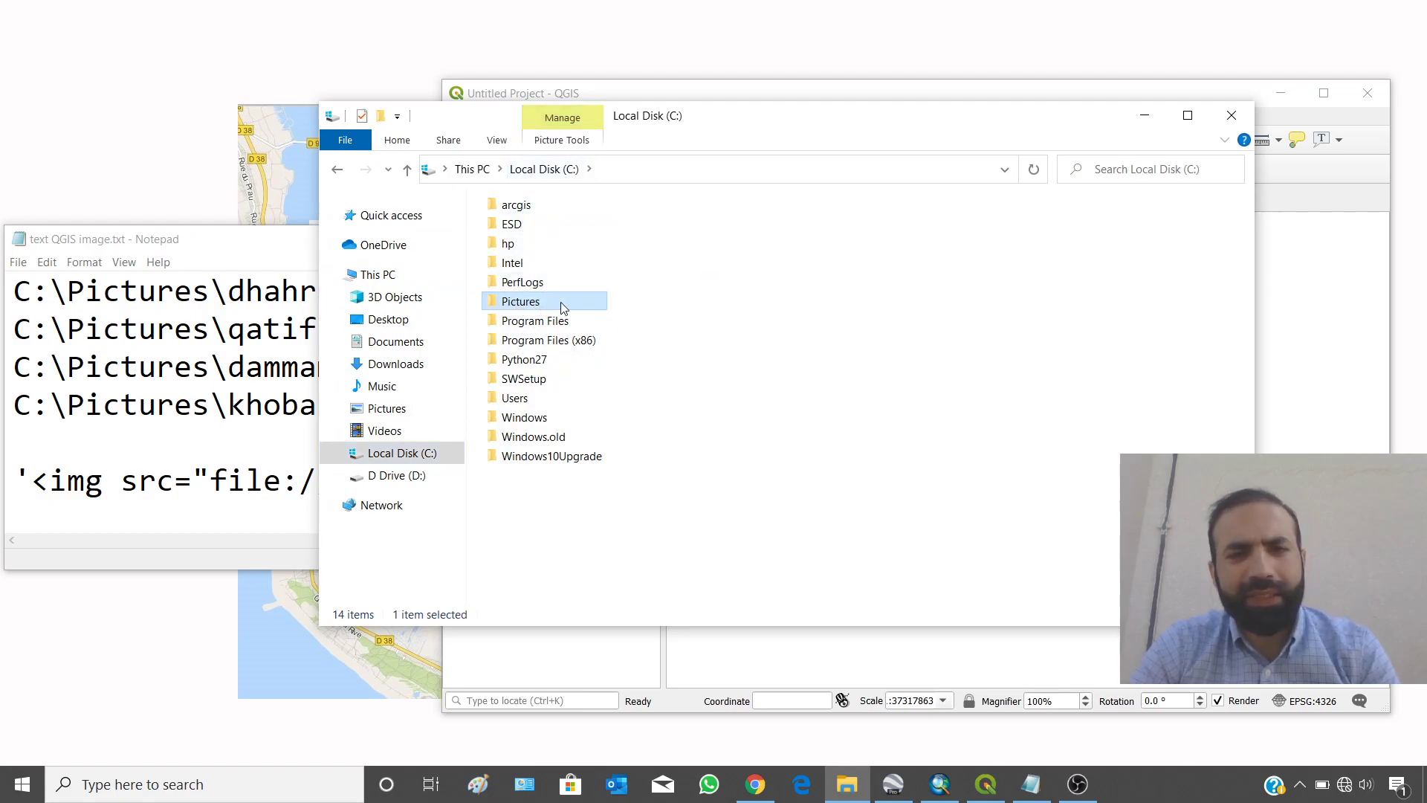
pyautogui.moveTo(560, 302)
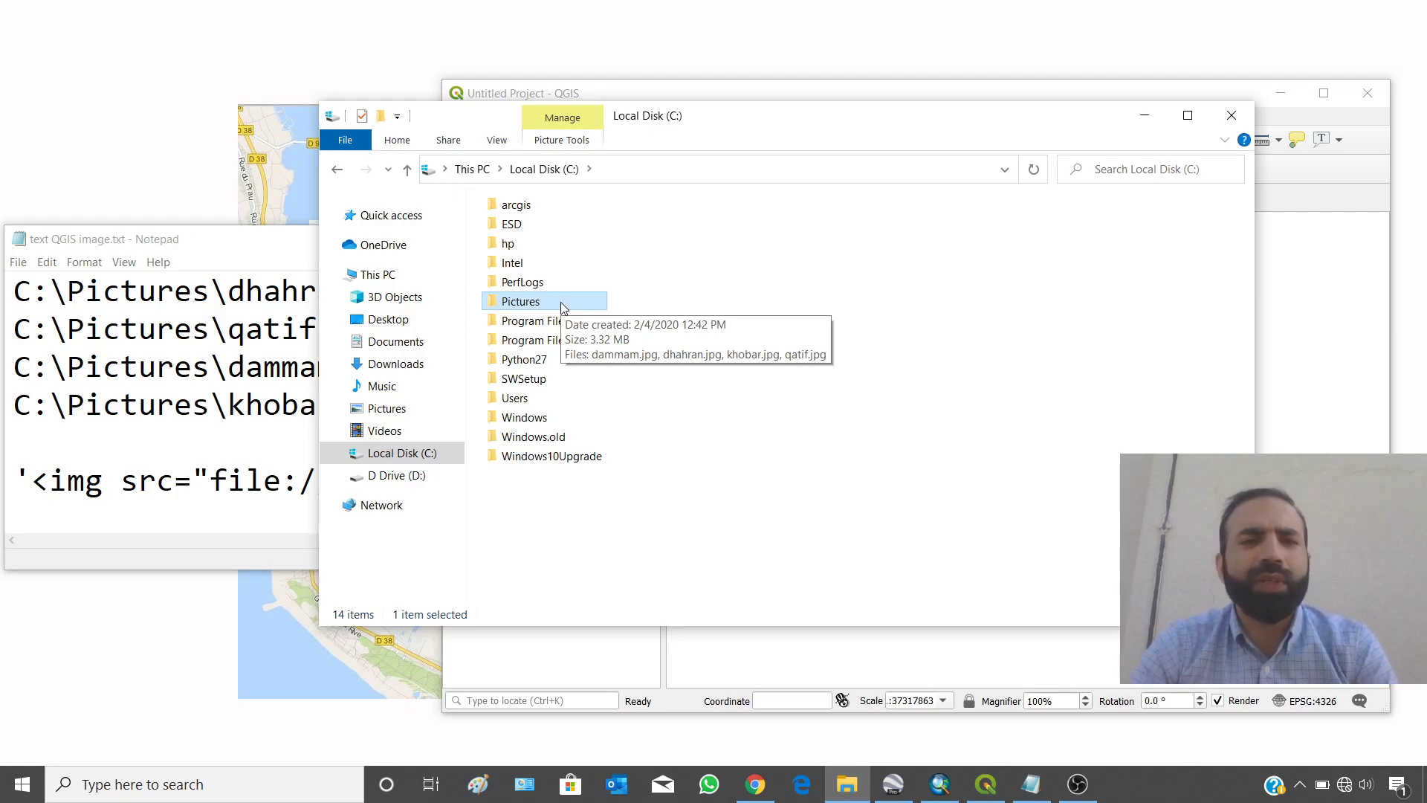
pyautogui.doubleClick(548, 303)
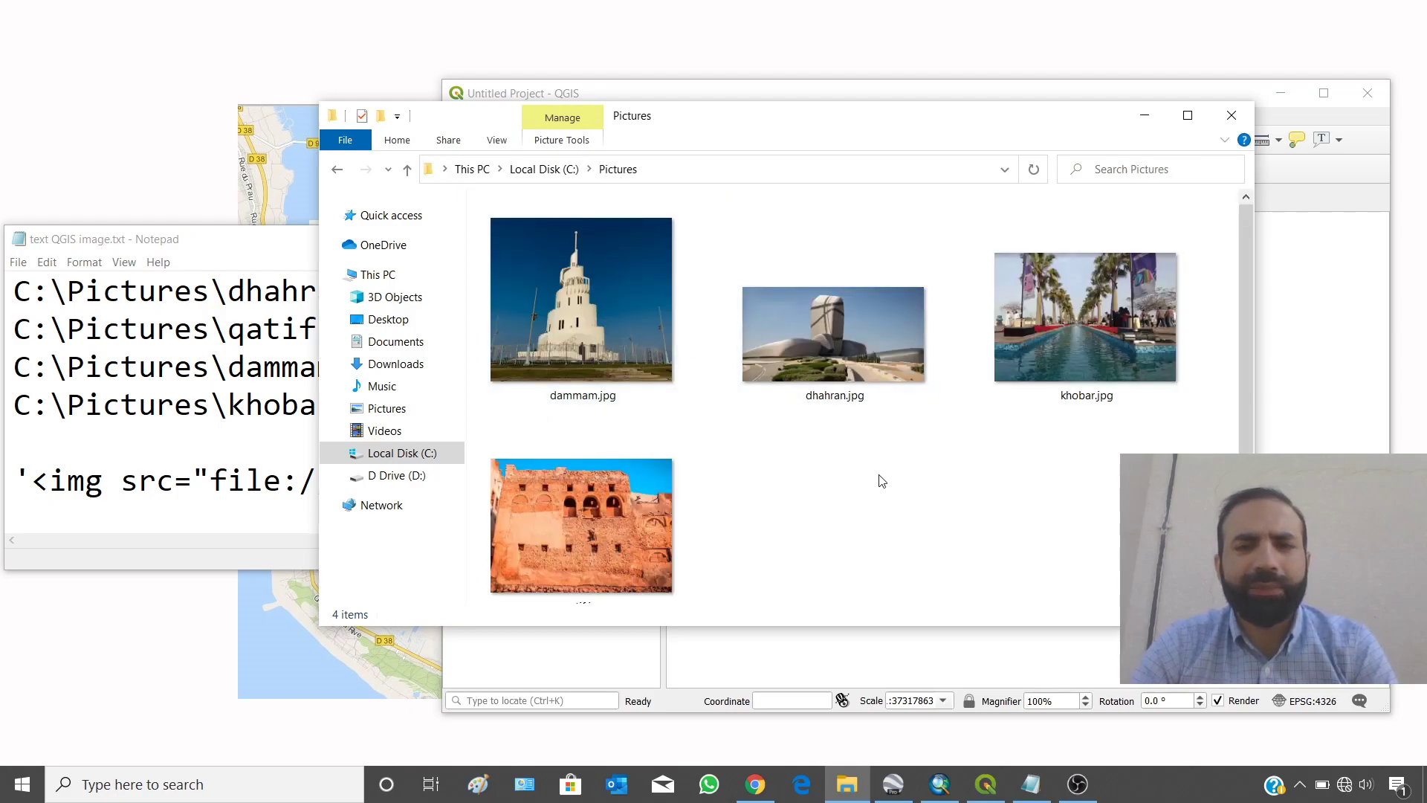
# - Copy the folder path C:\Pictures and check it against the folder part and backslash of the first image path in Notepad
pyautogui.click(665, 173)
pyautogui.click(477, 170)
pyautogui.moveTo(509, 170); pyautogui.dragTo(441, 169)
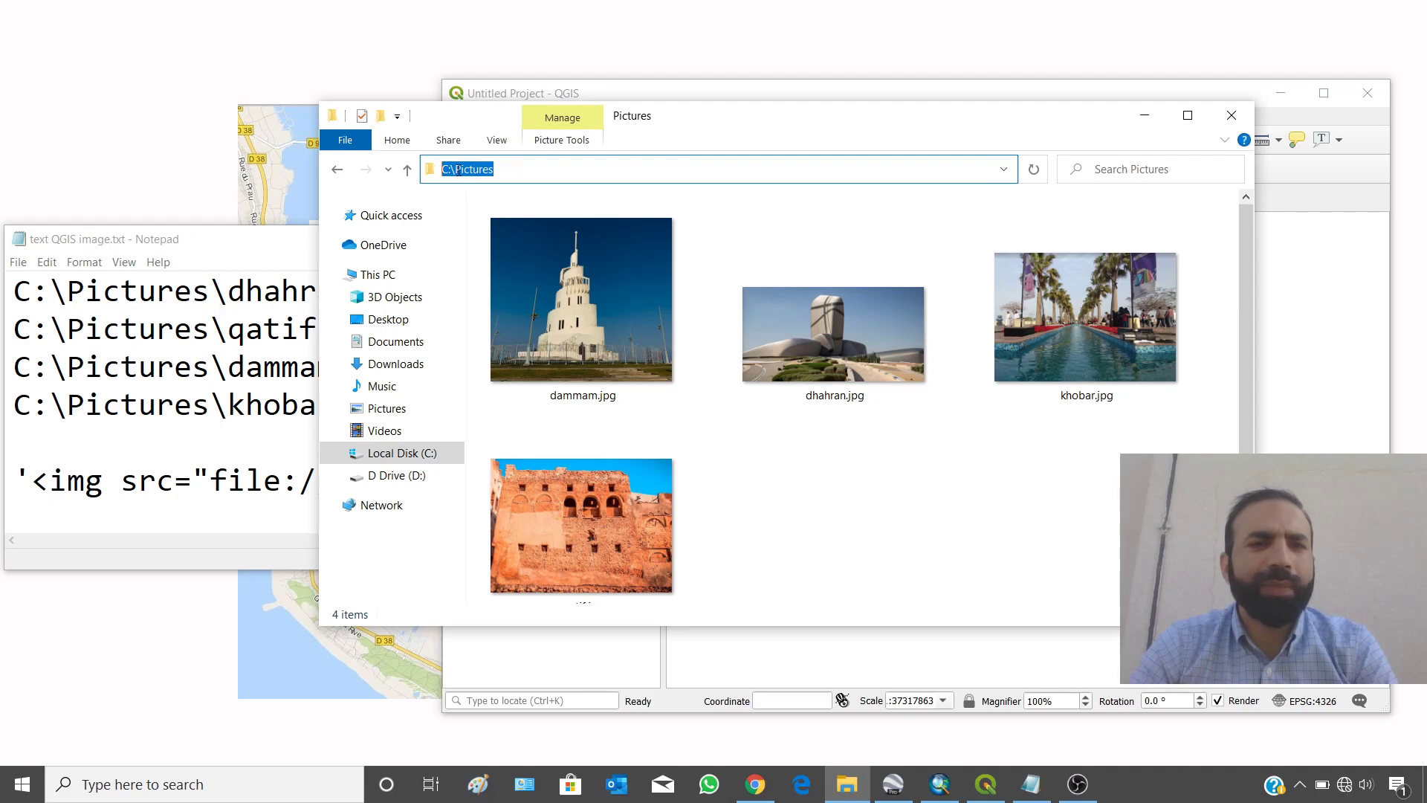
pyautogui.rightClick(457, 169)
pyautogui.click(481, 217)
pyautogui.click(221, 262)
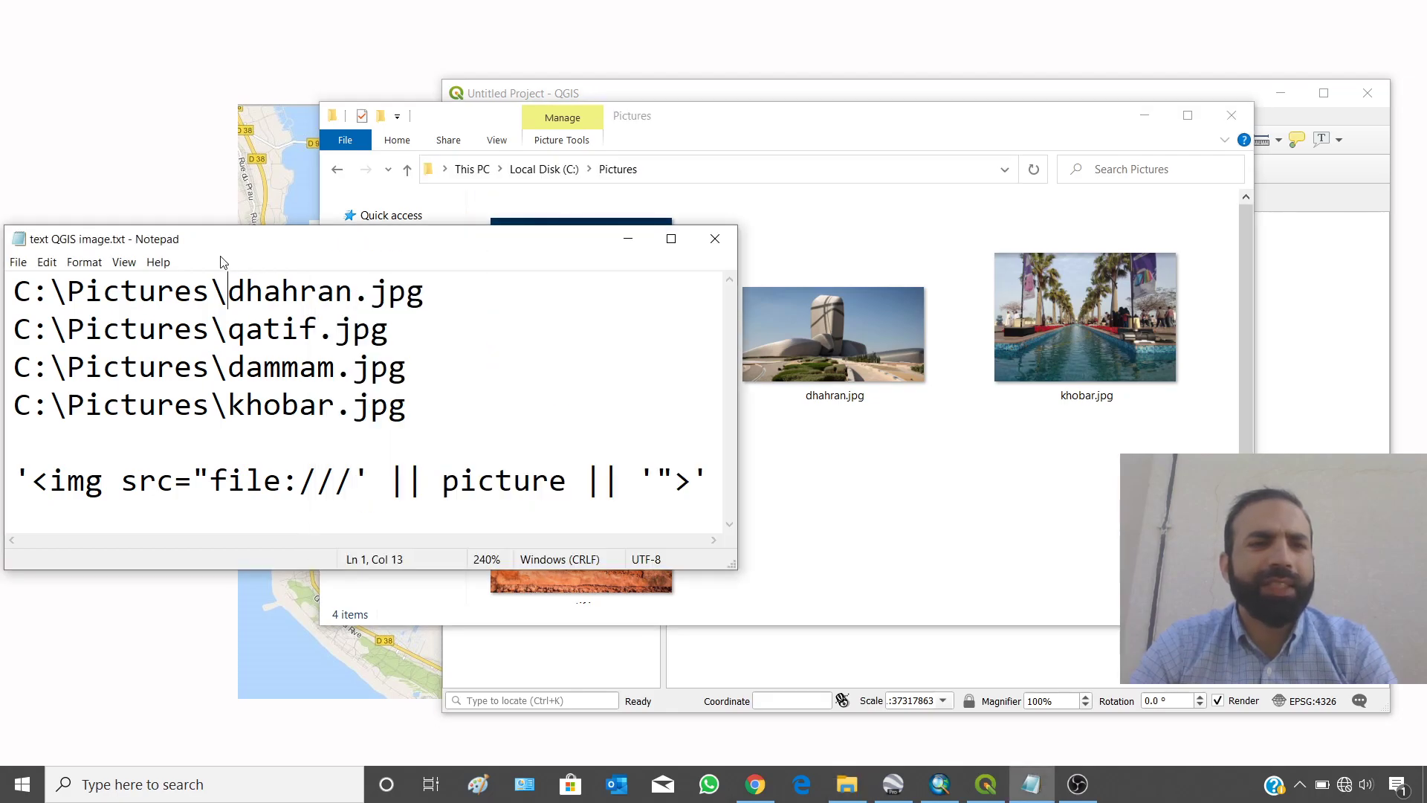
pyautogui.moveTo(21, 281); pyautogui.dragTo(205, 300)
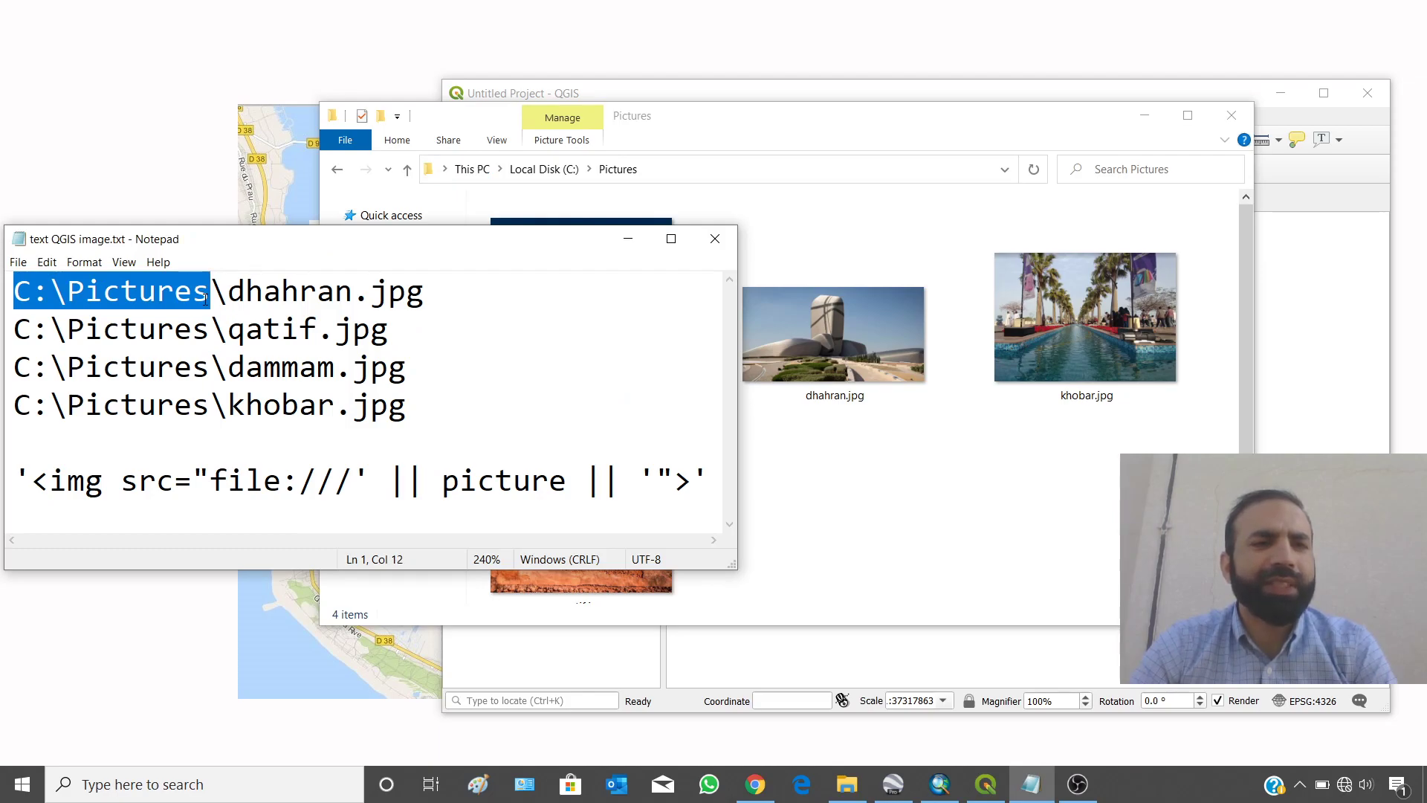
pyautogui.moveTo(212, 292); pyautogui.dragTo(221, 286)
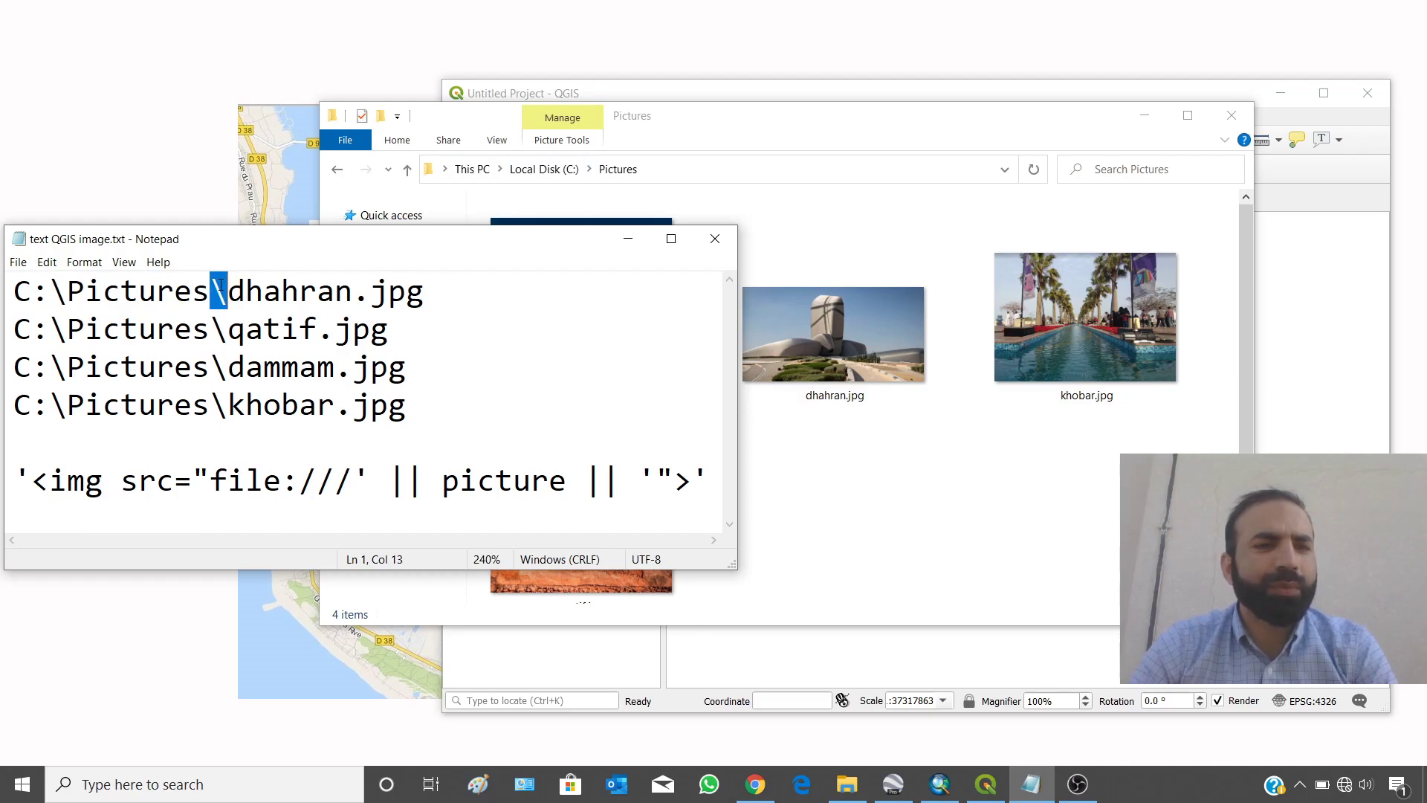
# - Copy the full file name dammam.jpg, including its extension, from the Pictures folder without renaming the file
pyautogui.click(669, 122)
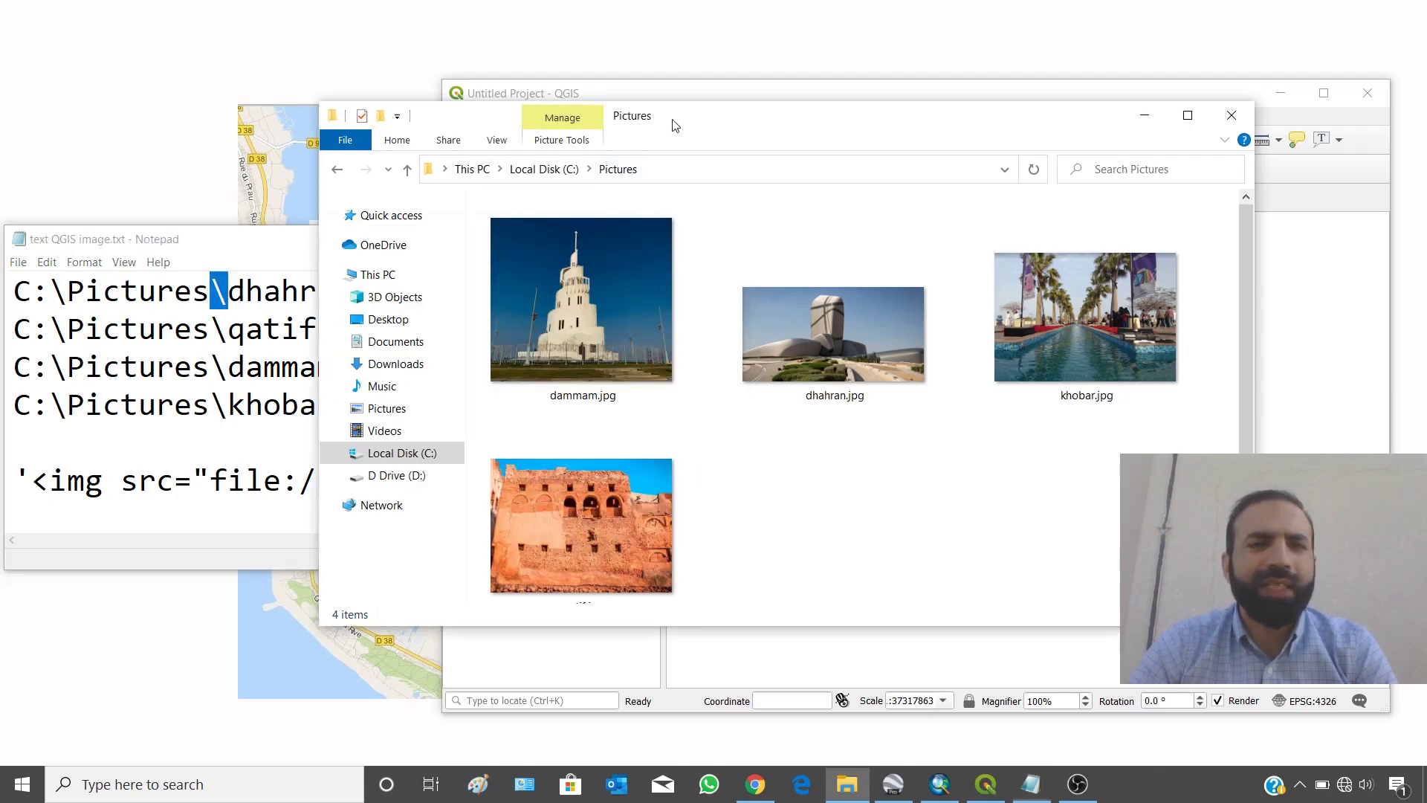
pyautogui.click(580, 399)
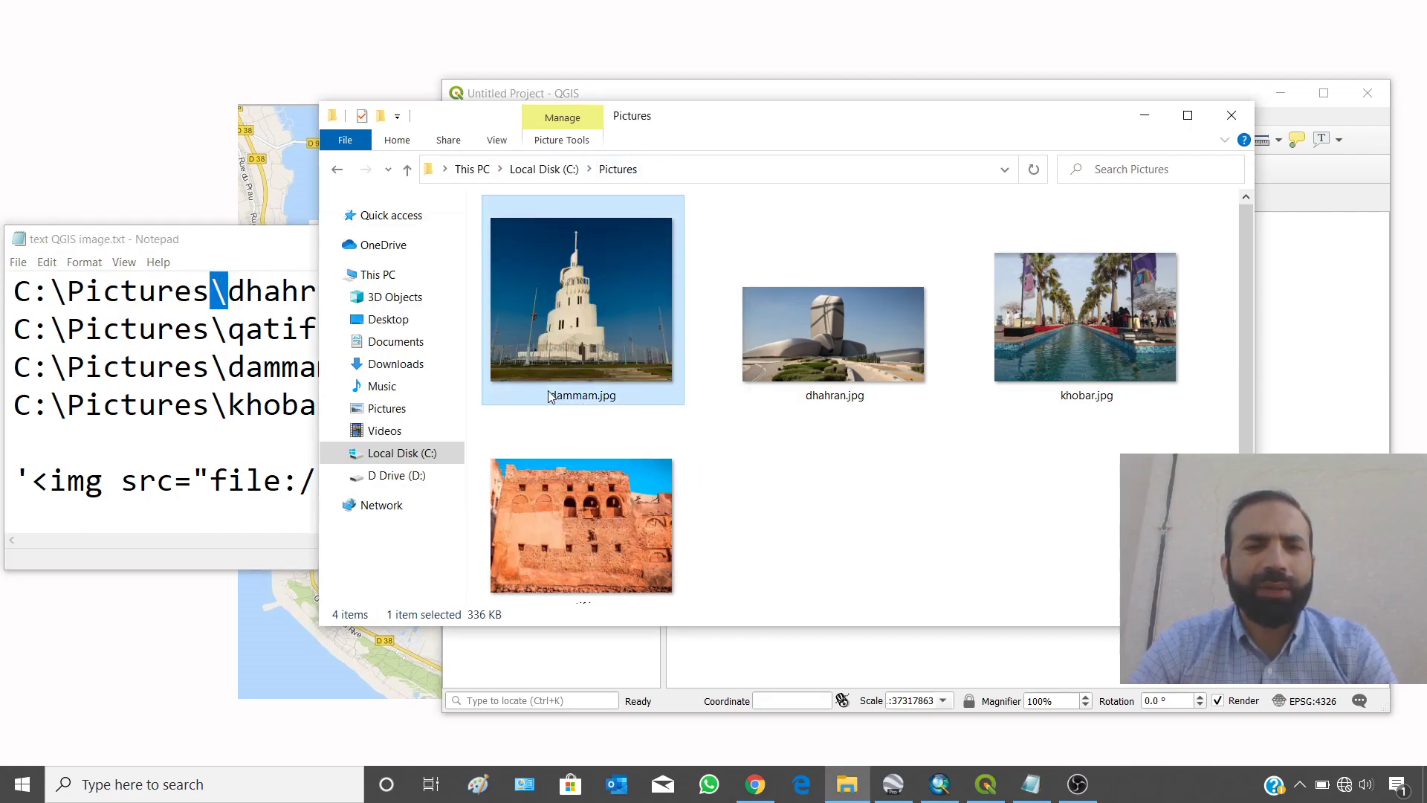
pyautogui.click(564, 400)
pyautogui.moveTo(550, 396); pyautogui.dragTo(624, 396)
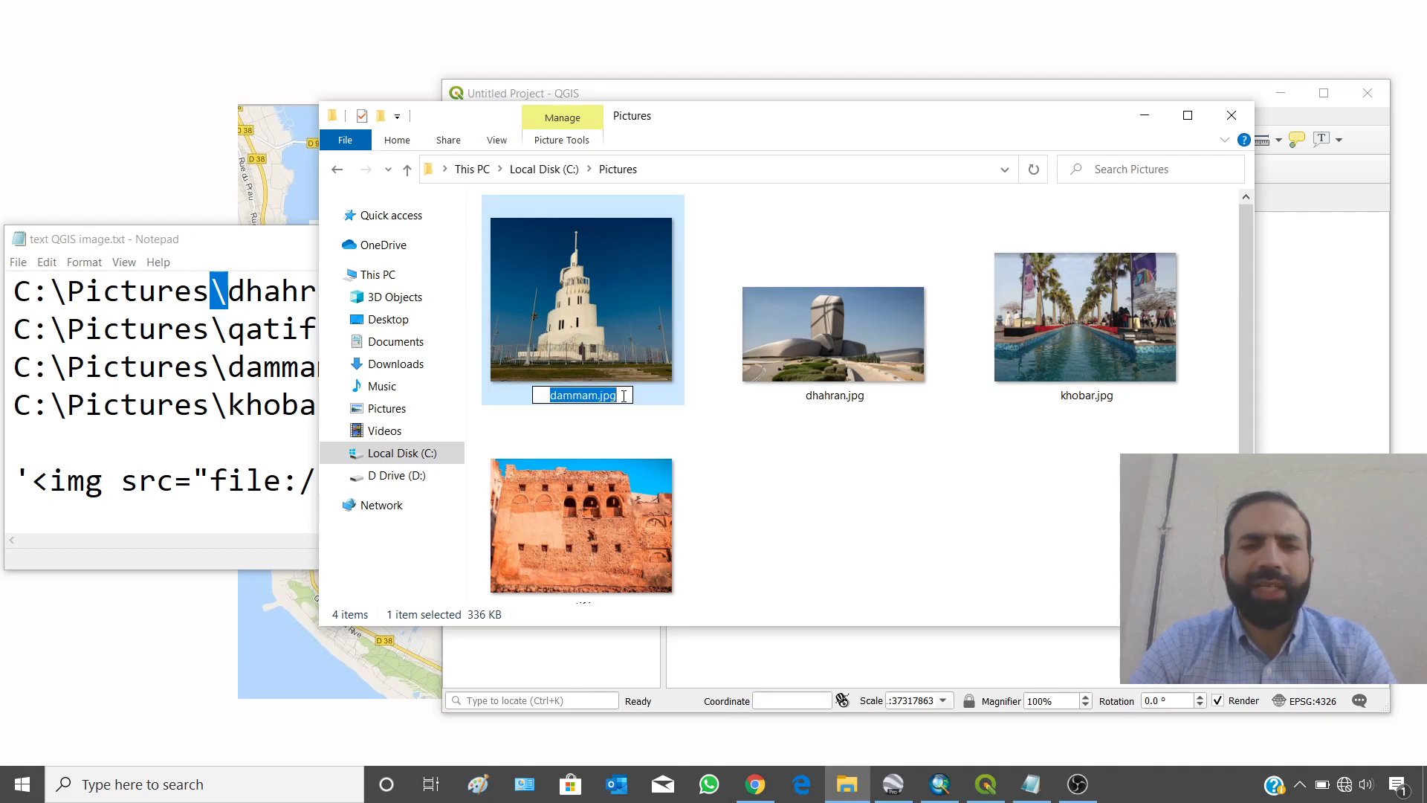
pyautogui.rightClick(592, 397)
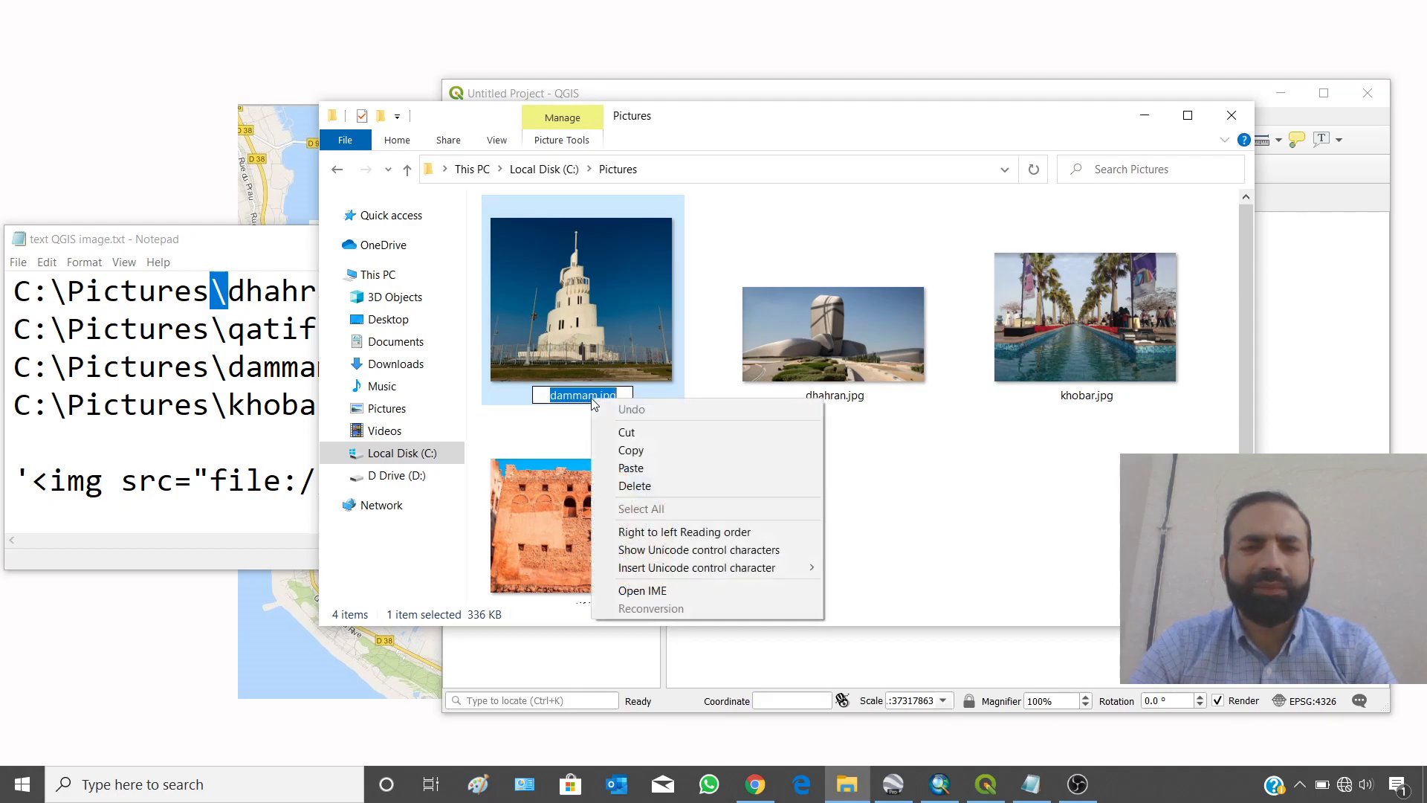
pyautogui.click(626, 448)
# - Place the Pictures folder window beside Notepad and compare the four listed image paths with the picture file names
pyautogui.moveTo(671, 117); pyautogui.dragTo(822, 110)
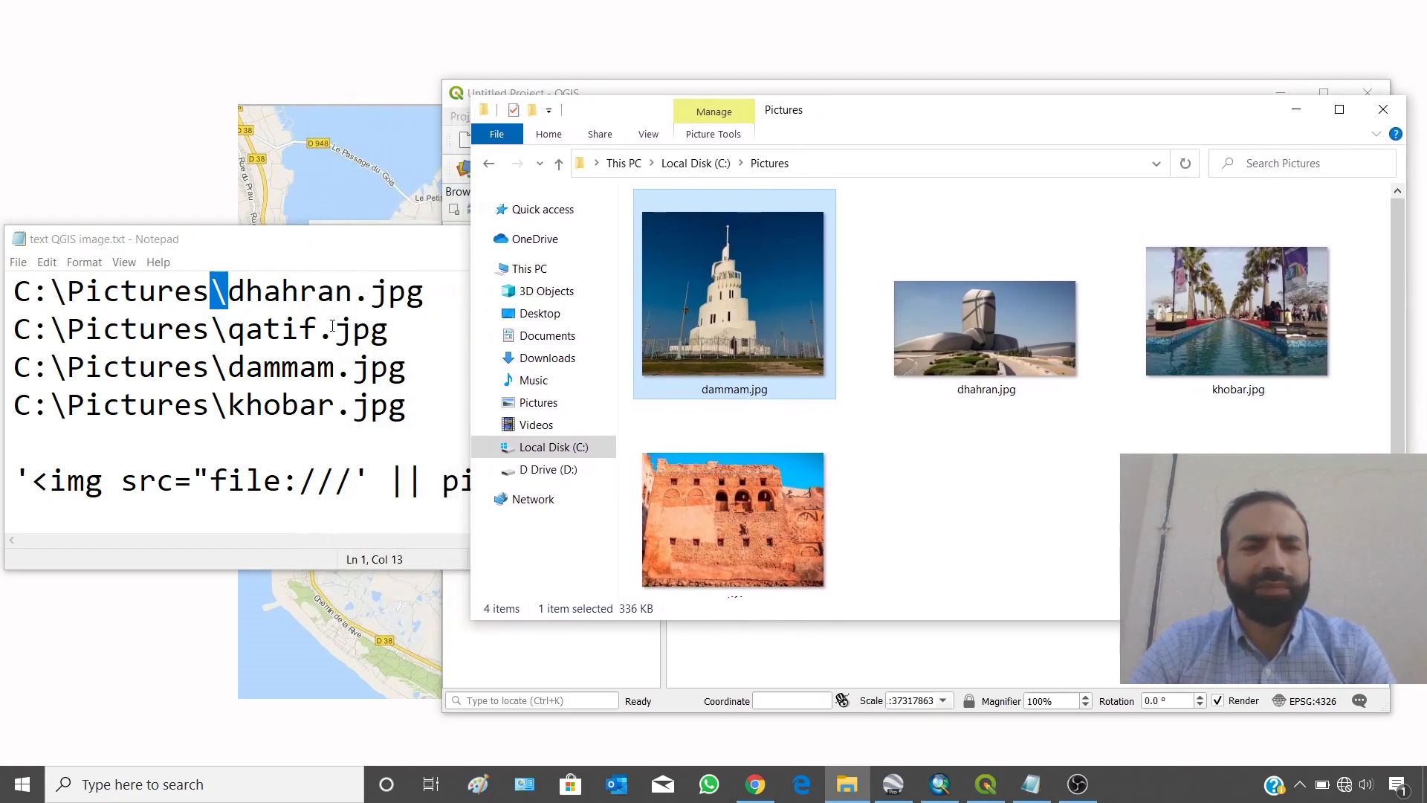
pyautogui.click(279, 348)
pyautogui.moveTo(230, 367); pyautogui.dragTo(411, 381)
pyautogui.moveTo(230, 406); pyautogui.dragTo(407, 407)
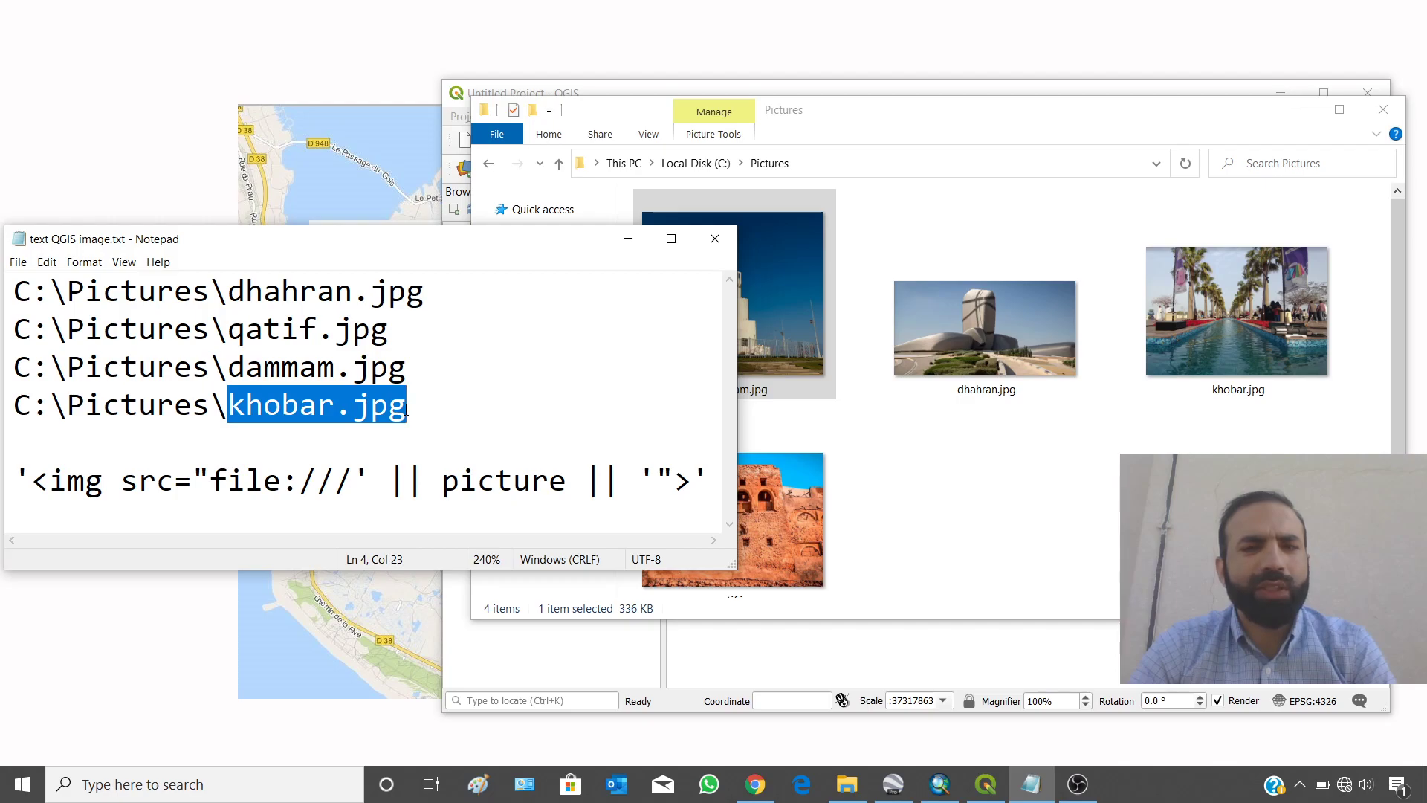
pyautogui.click(882, 437)
pyautogui.moveTo(465, 348); pyautogui.dragTo(652, 351)
pyautogui.click(259, 362)
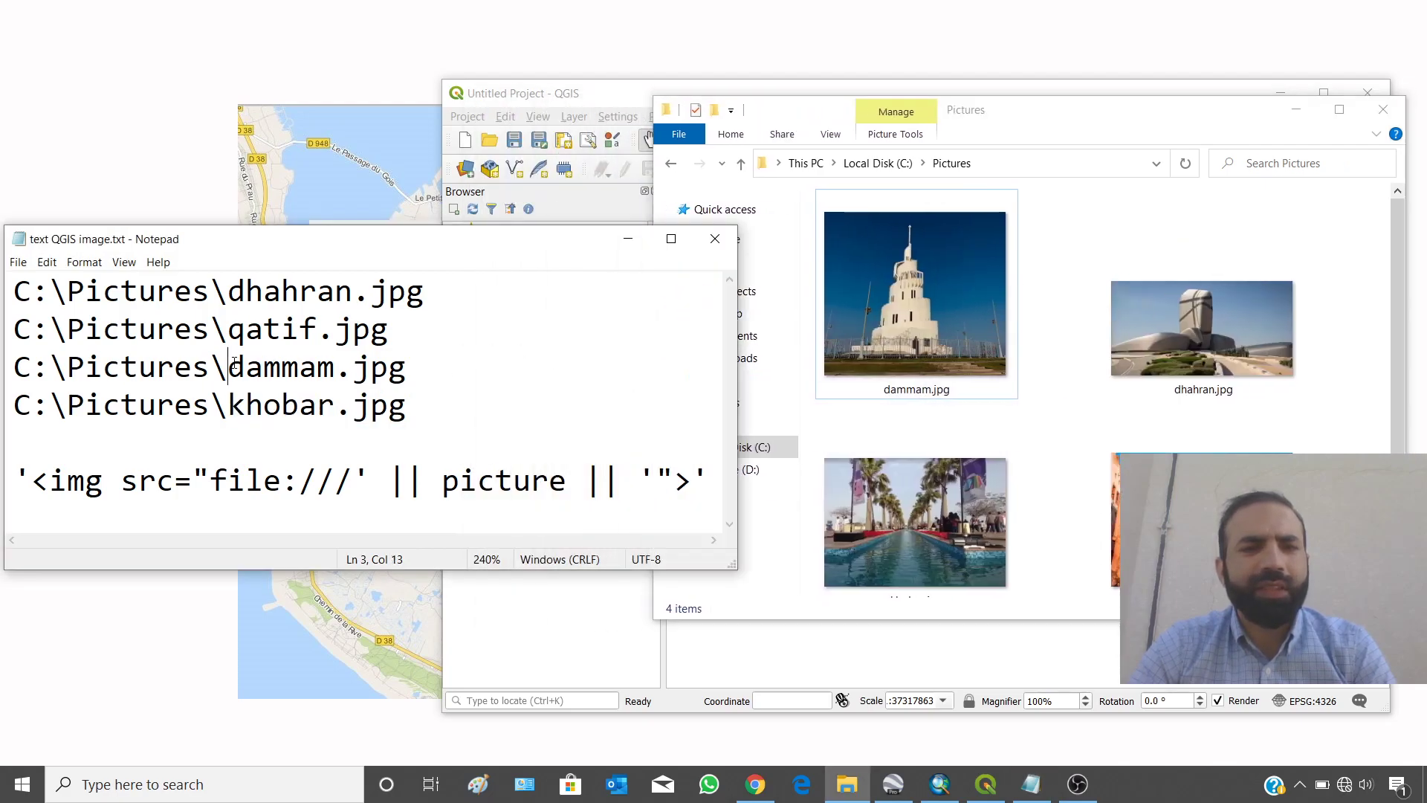
pyautogui.moveTo(228, 367); pyautogui.dragTo(407, 366)
pyautogui.moveTo(912, 618); pyautogui.dragTo(908, 664)
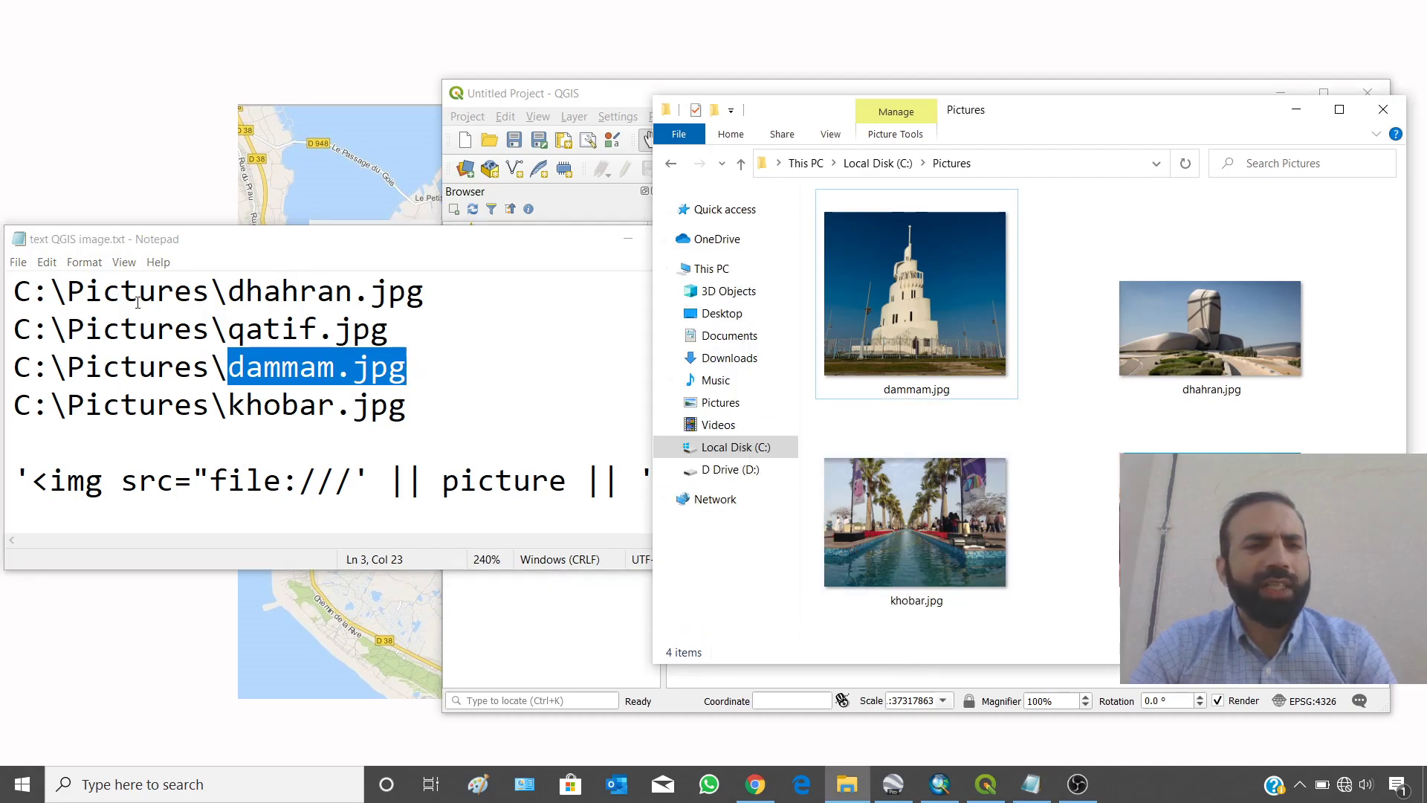
pyautogui.moveTo(15, 292); pyautogui.dragTo(408, 405)
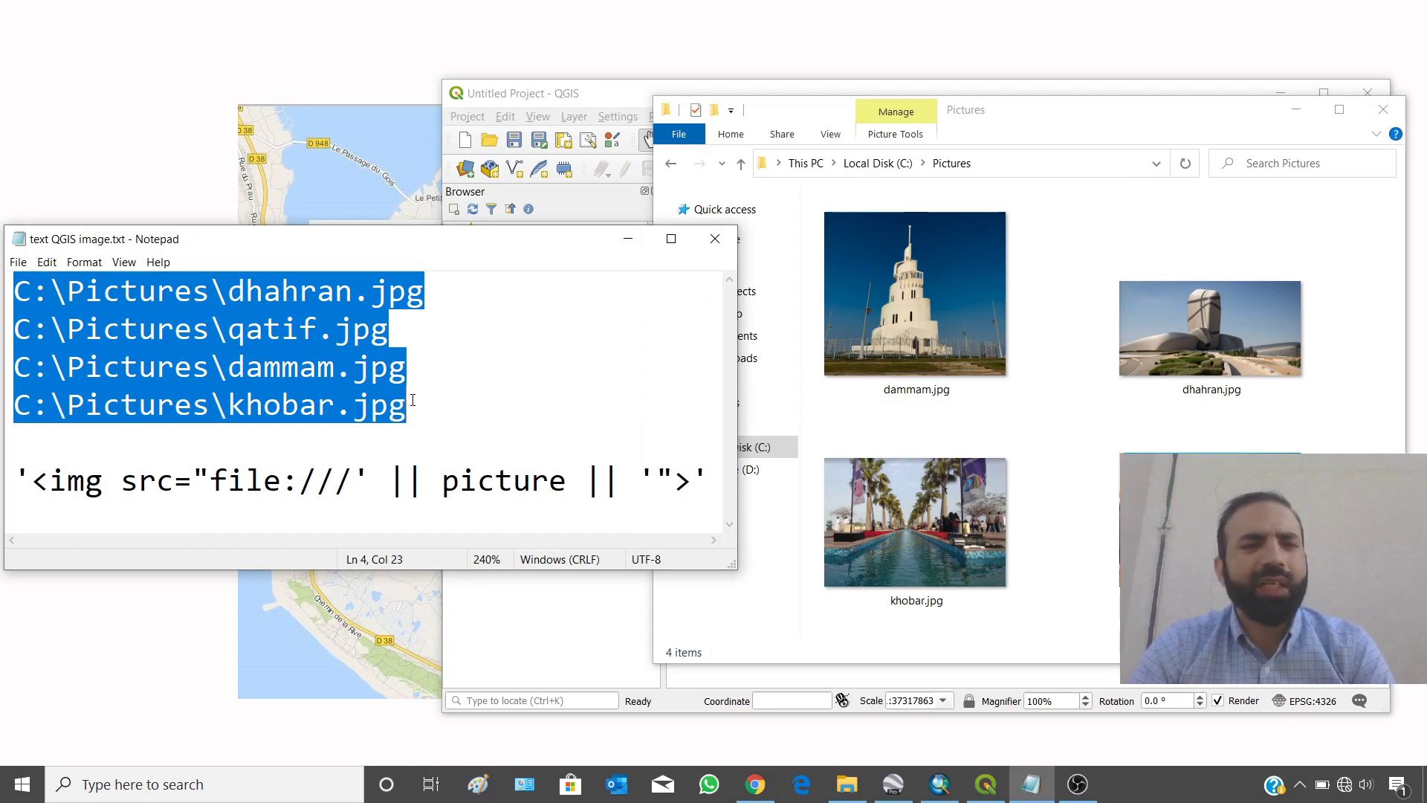
pyautogui.click(428, 386)
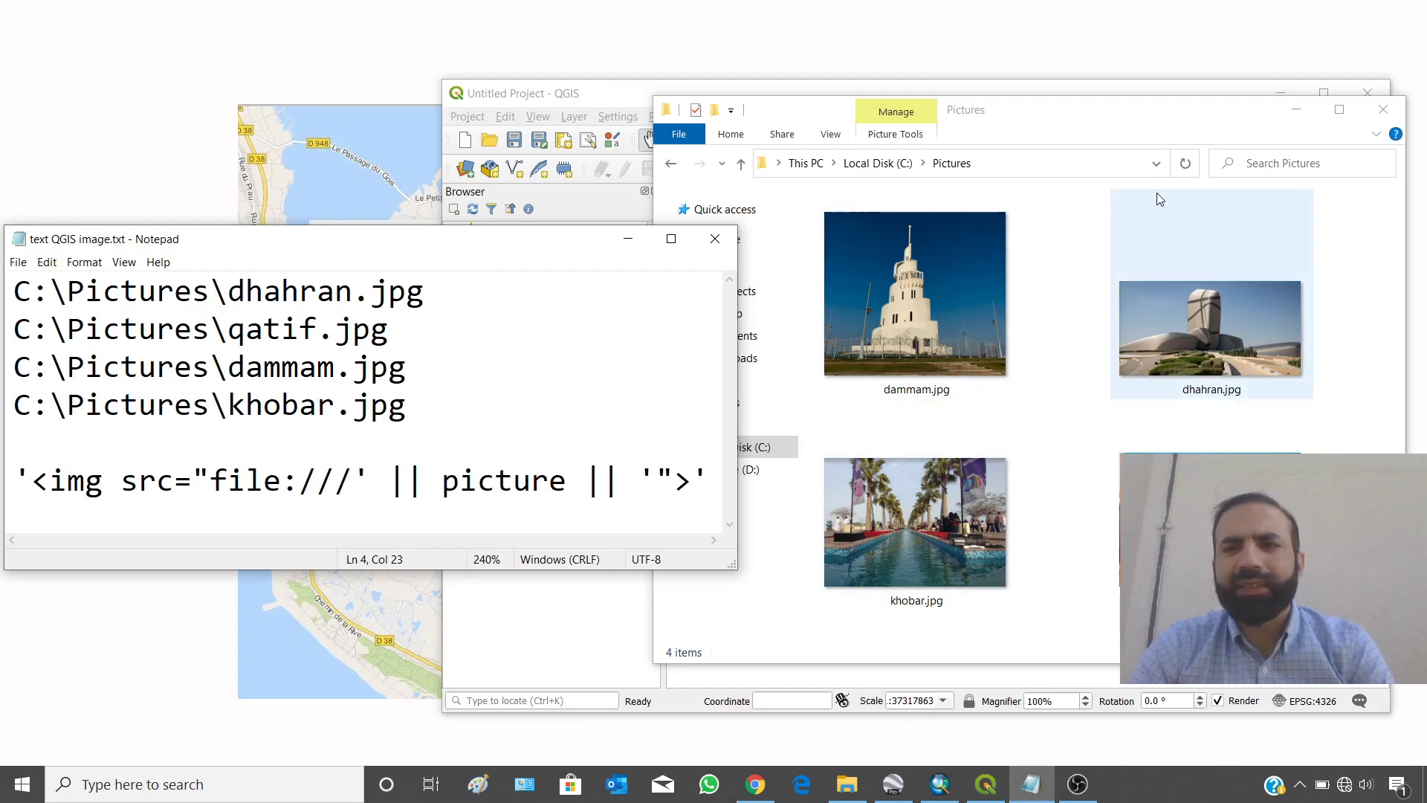
# - Switch to the QGIS window and open the Data Source Manager for adding a vector layer
pyautogui.click(1295, 117)
pyautogui.click(946, 101)
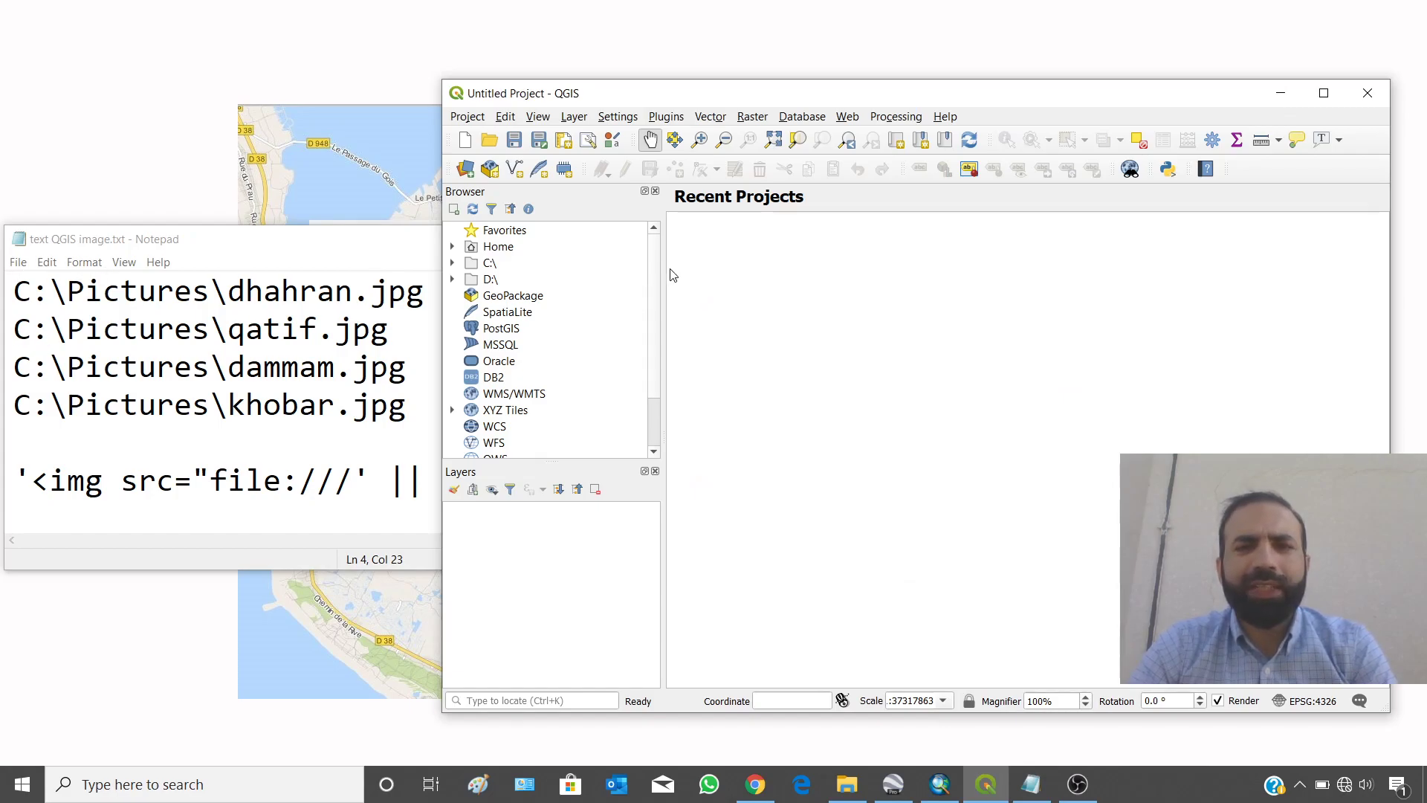
pyautogui.click(462, 172)
pyautogui.moveTo(463, 137); pyautogui.dragTo(755, 201)
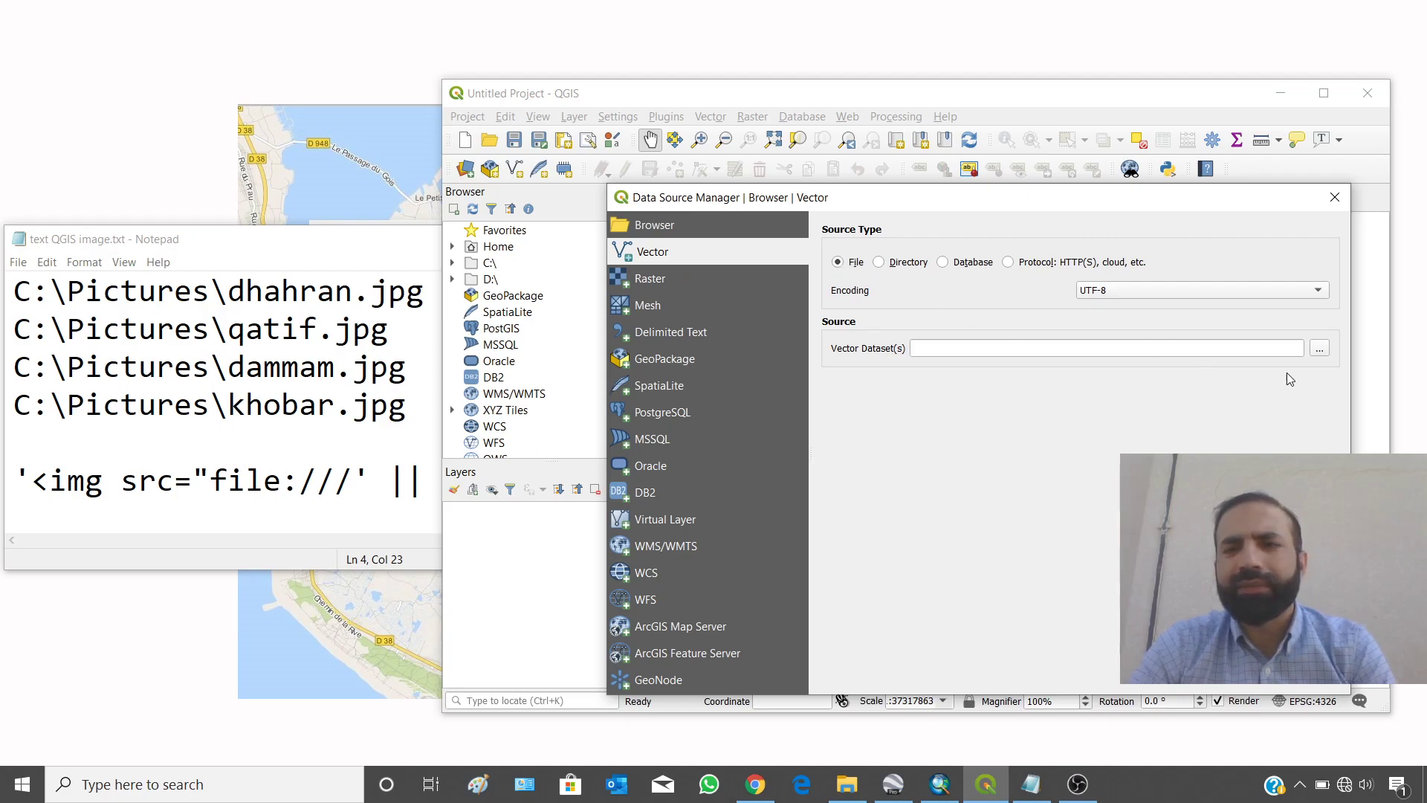
# - Add Points_image_WGS84.shp from the SHP file folder in Downloads as a vector layer and close the Data Source Manager
pyautogui.click(1322, 350)
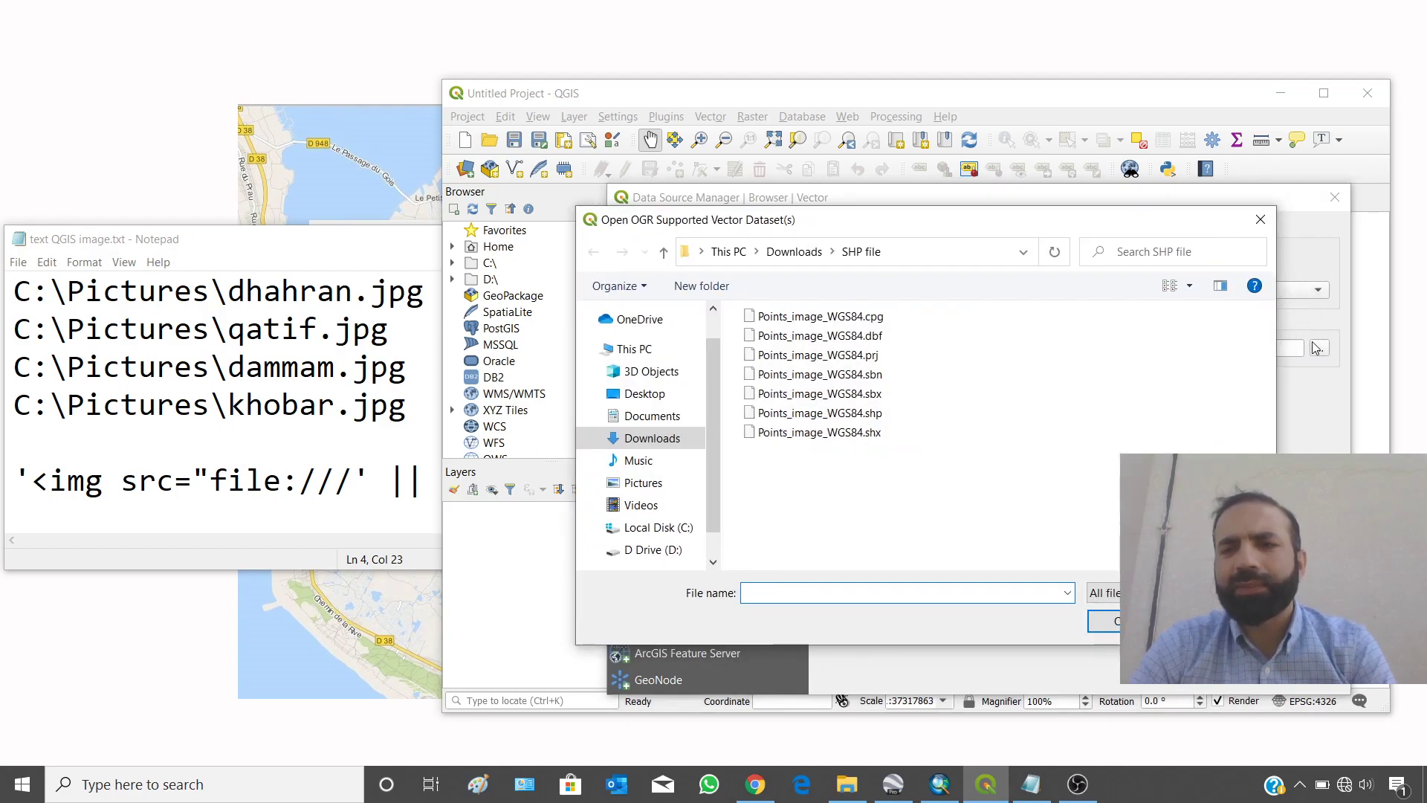
pyautogui.click(793, 251)
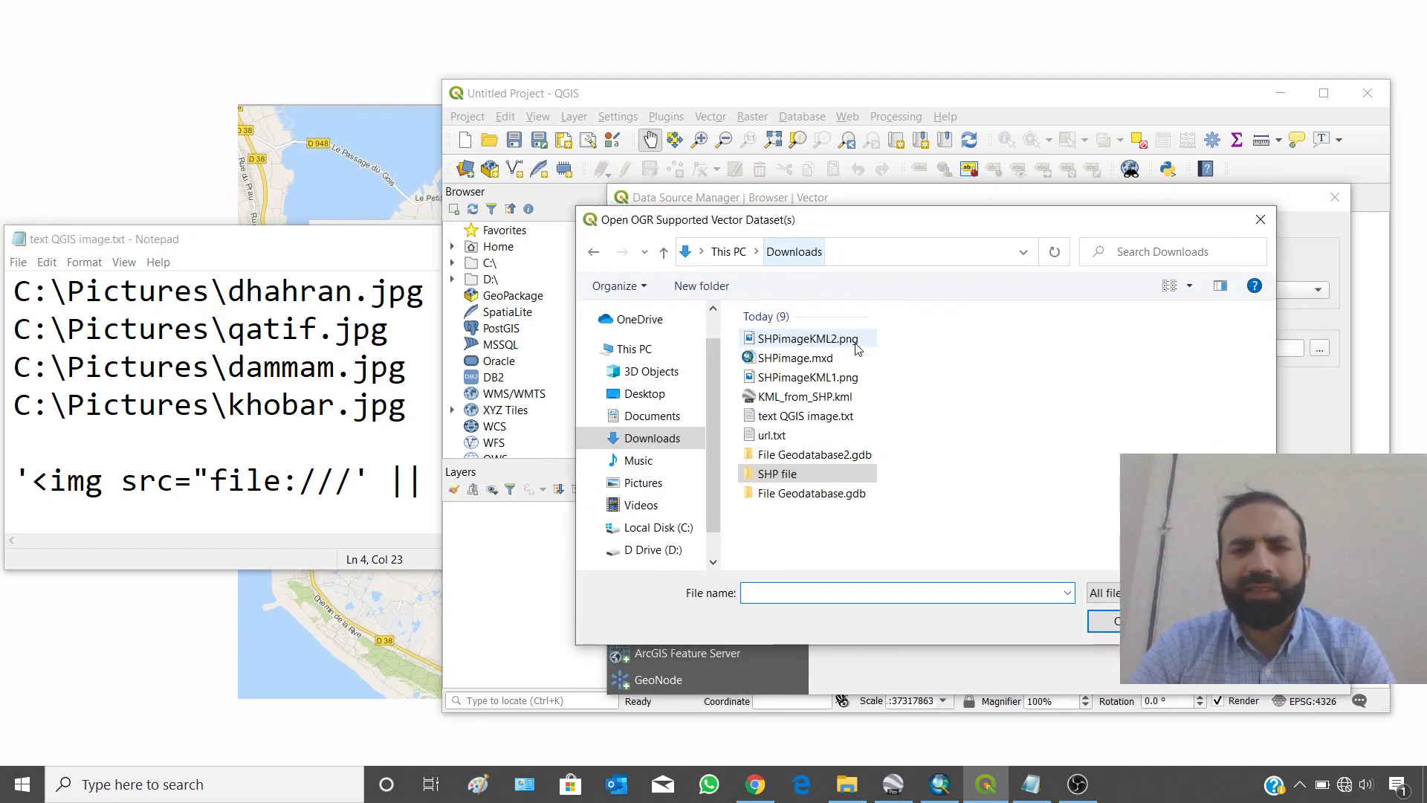
pyautogui.doubleClick(774, 476)
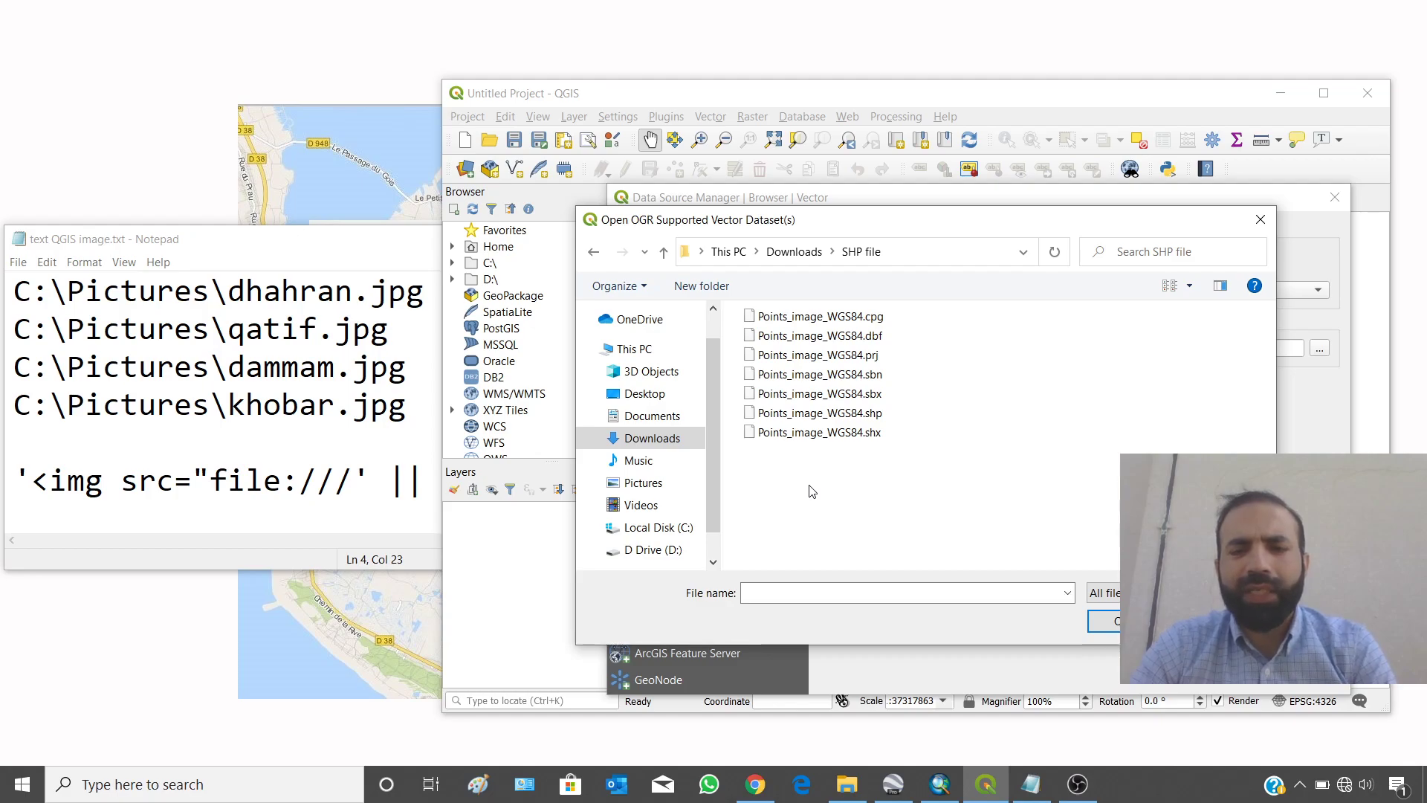
pyautogui.click(832, 413)
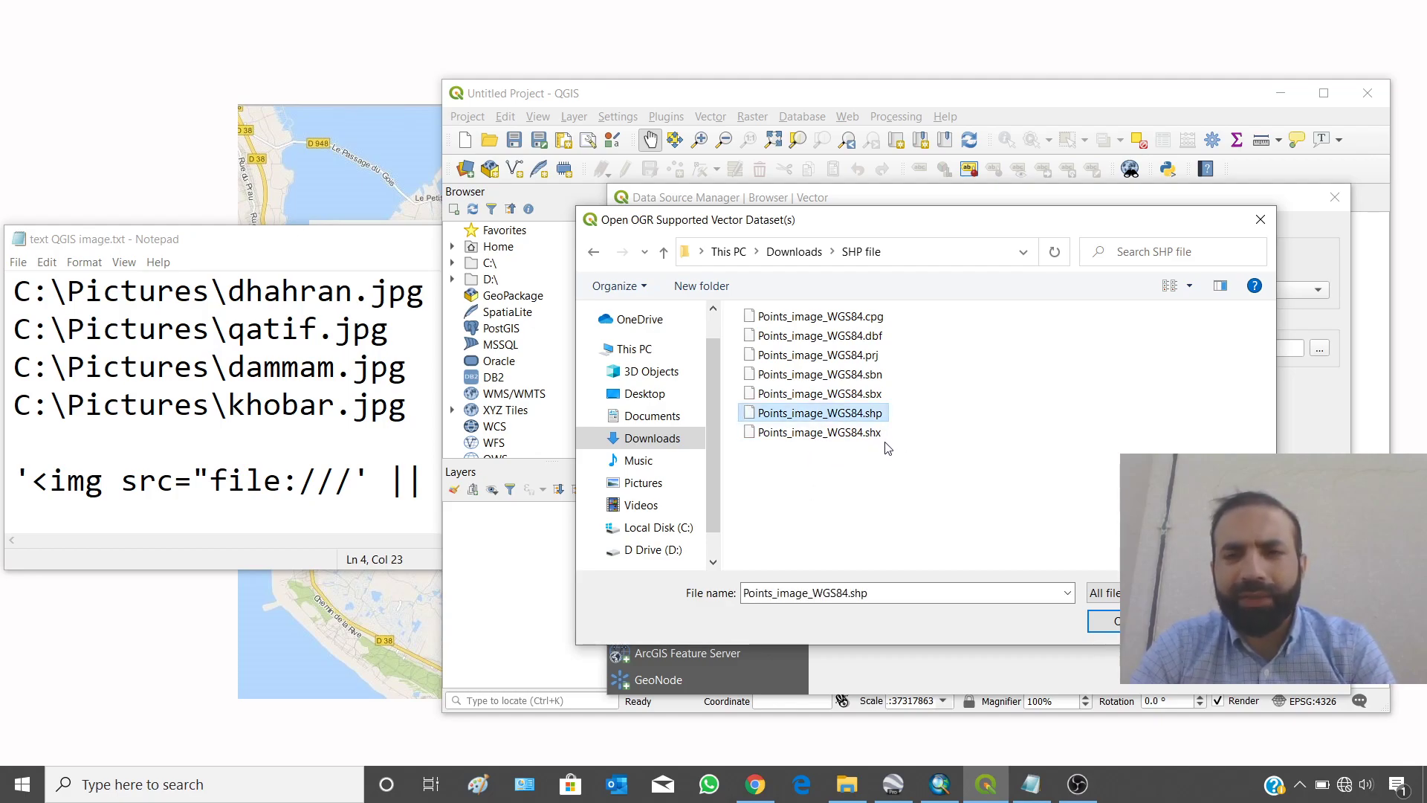
pyautogui.click(873, 415)
pyautogui.moveTo(864, 414); pyautogui.dragTo(885, 416)
pyautogui.click(879, 460)
pyautogui.click(869, 416)
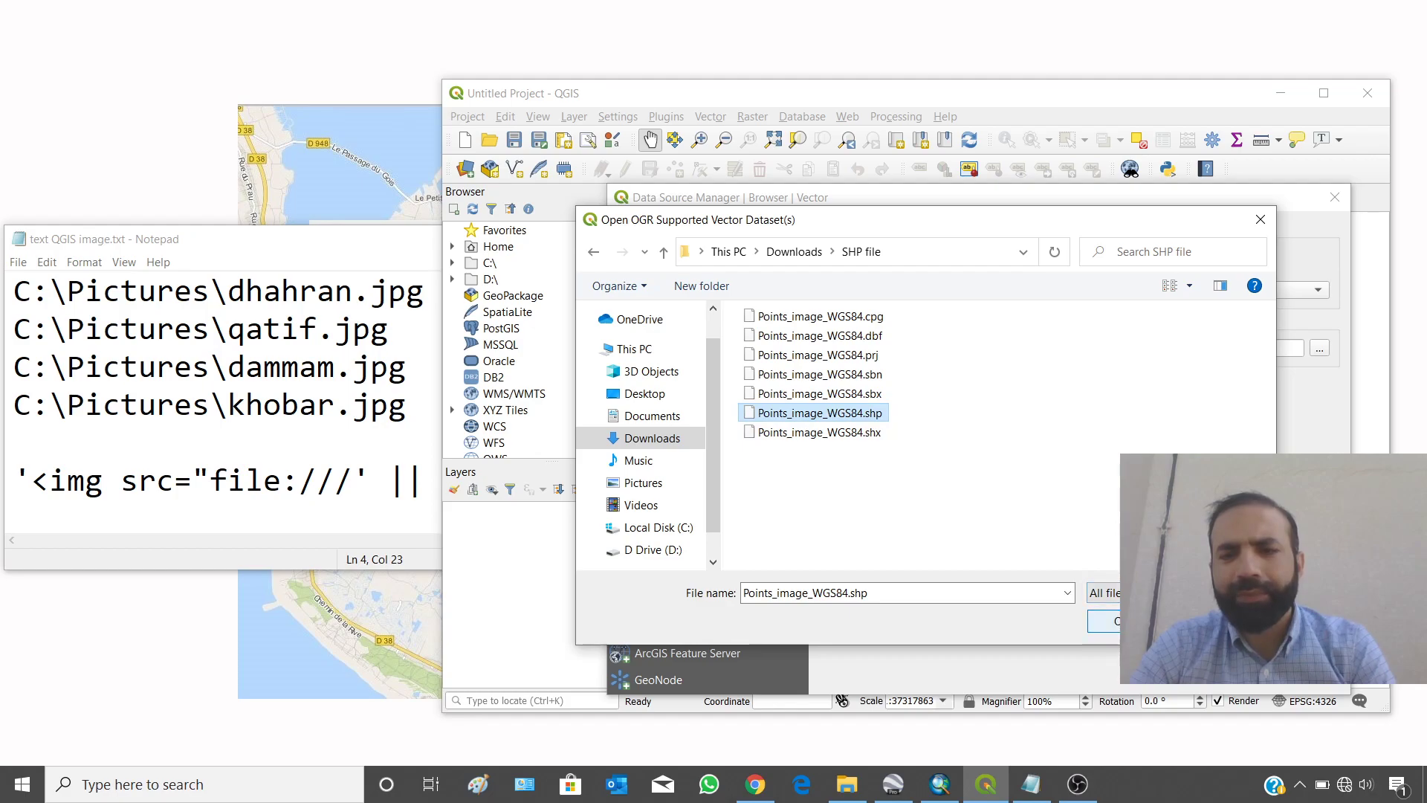
pyautogui.click(1103, 620)
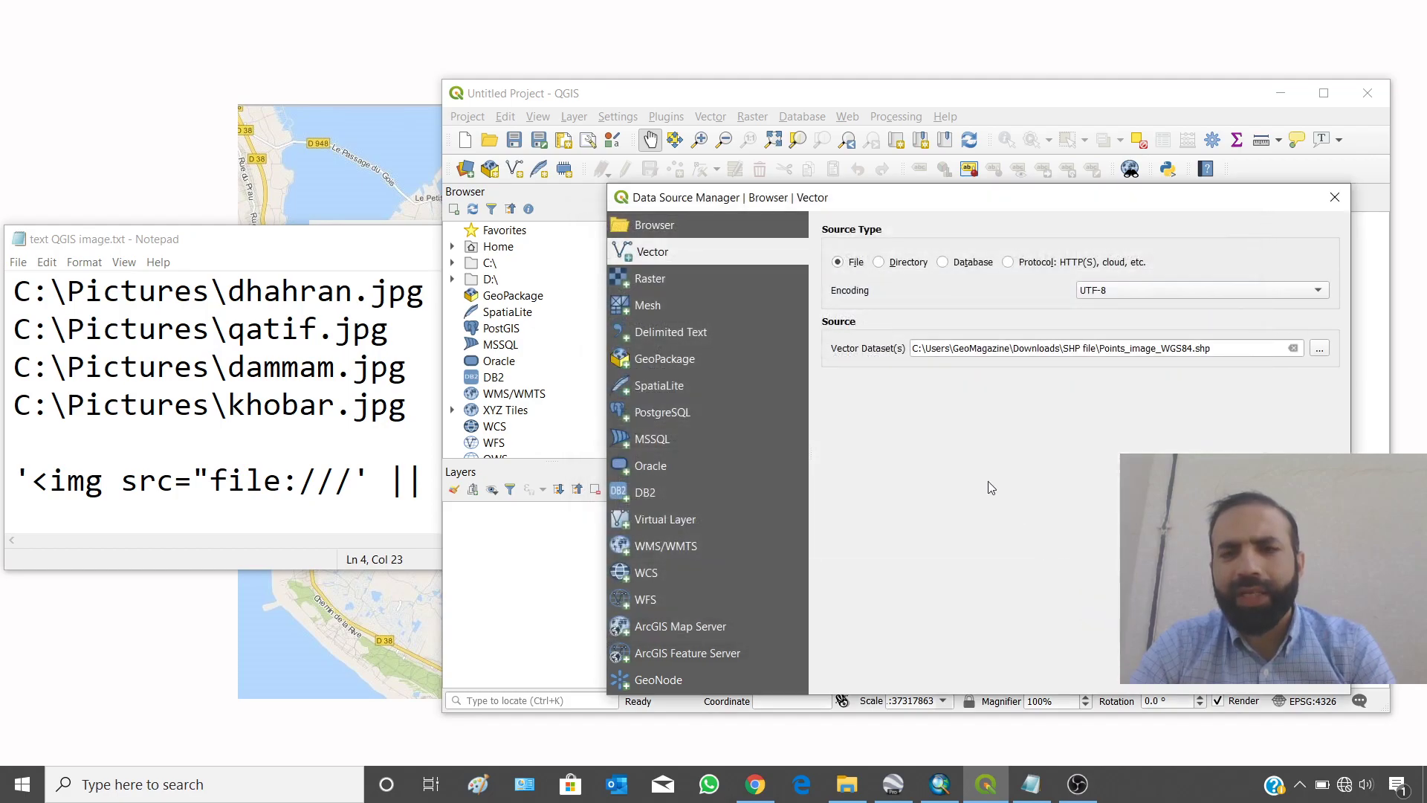
pyautogui.click(1252, 684)
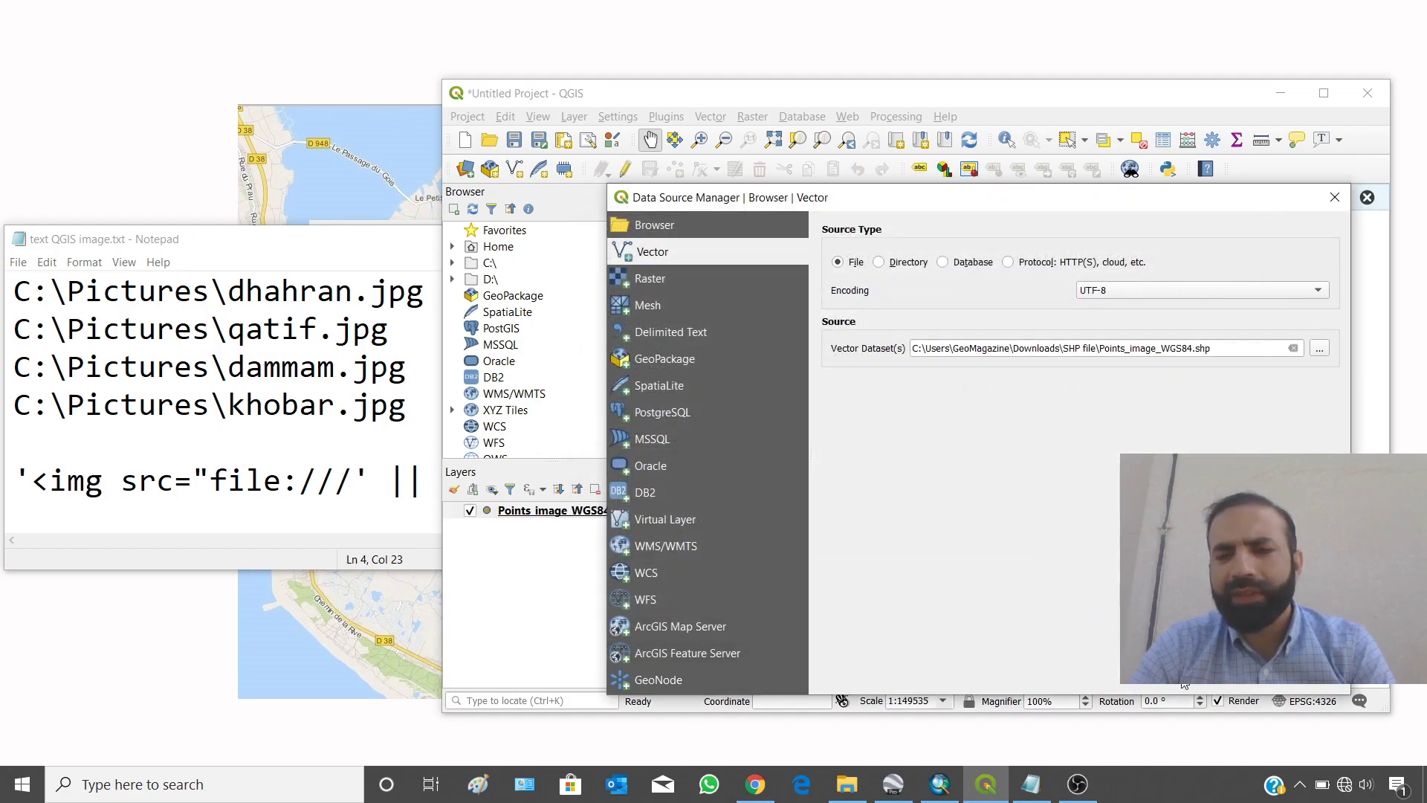
pyautogui.click(1184, 684)
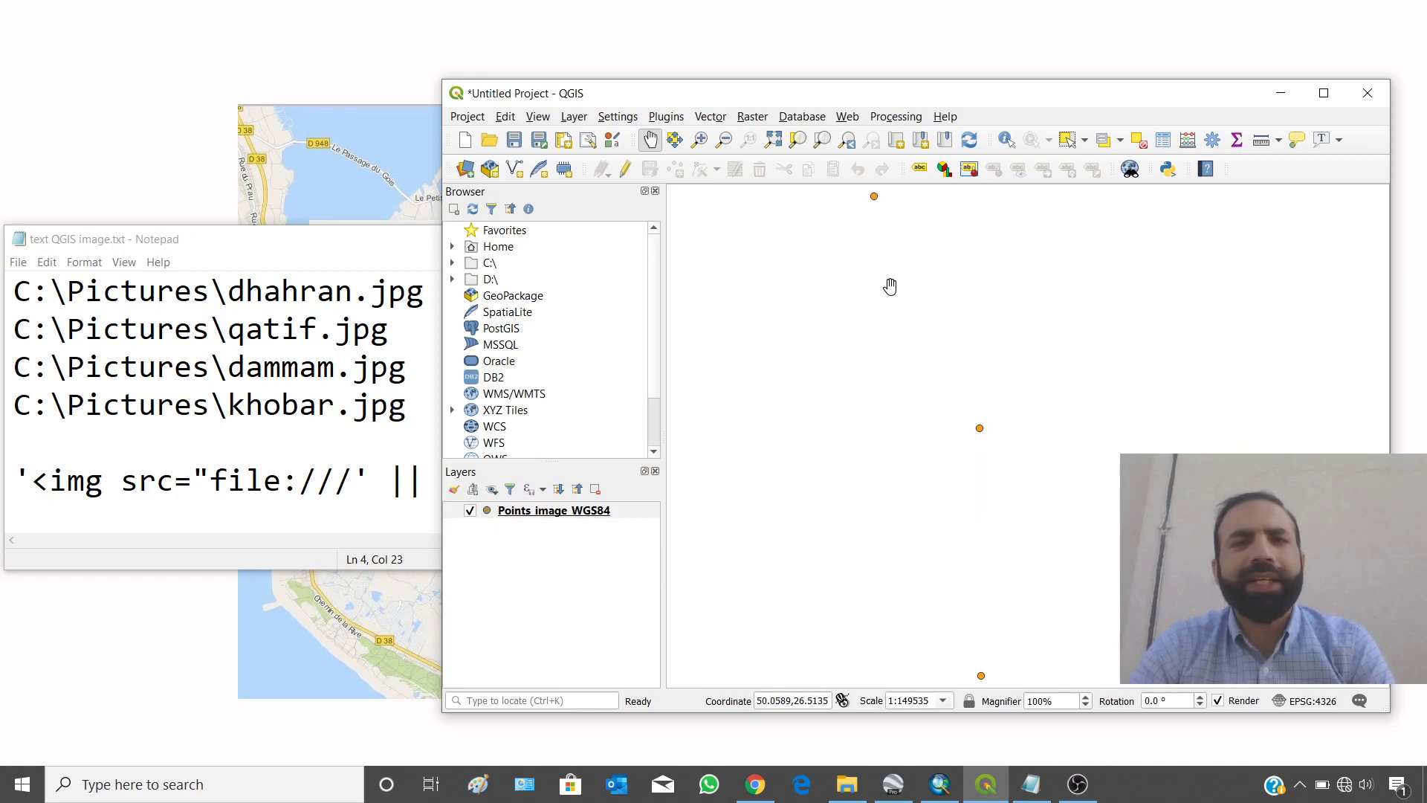
# - Open the attribute table of the Points_image_WGS84 layer and place its window over the map canvas
pyautogui.rightClick(537, 513)
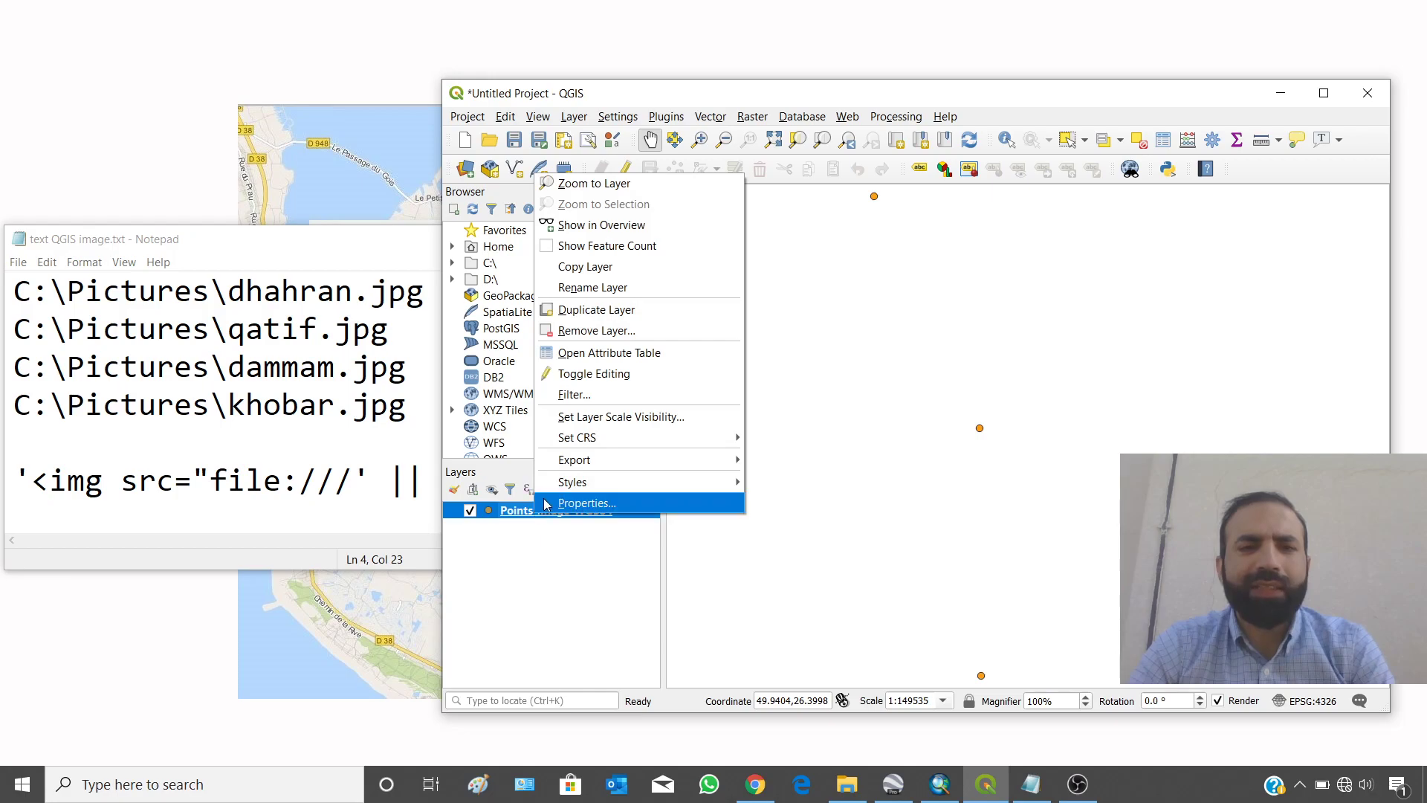
pyautogui.click(594, 354)
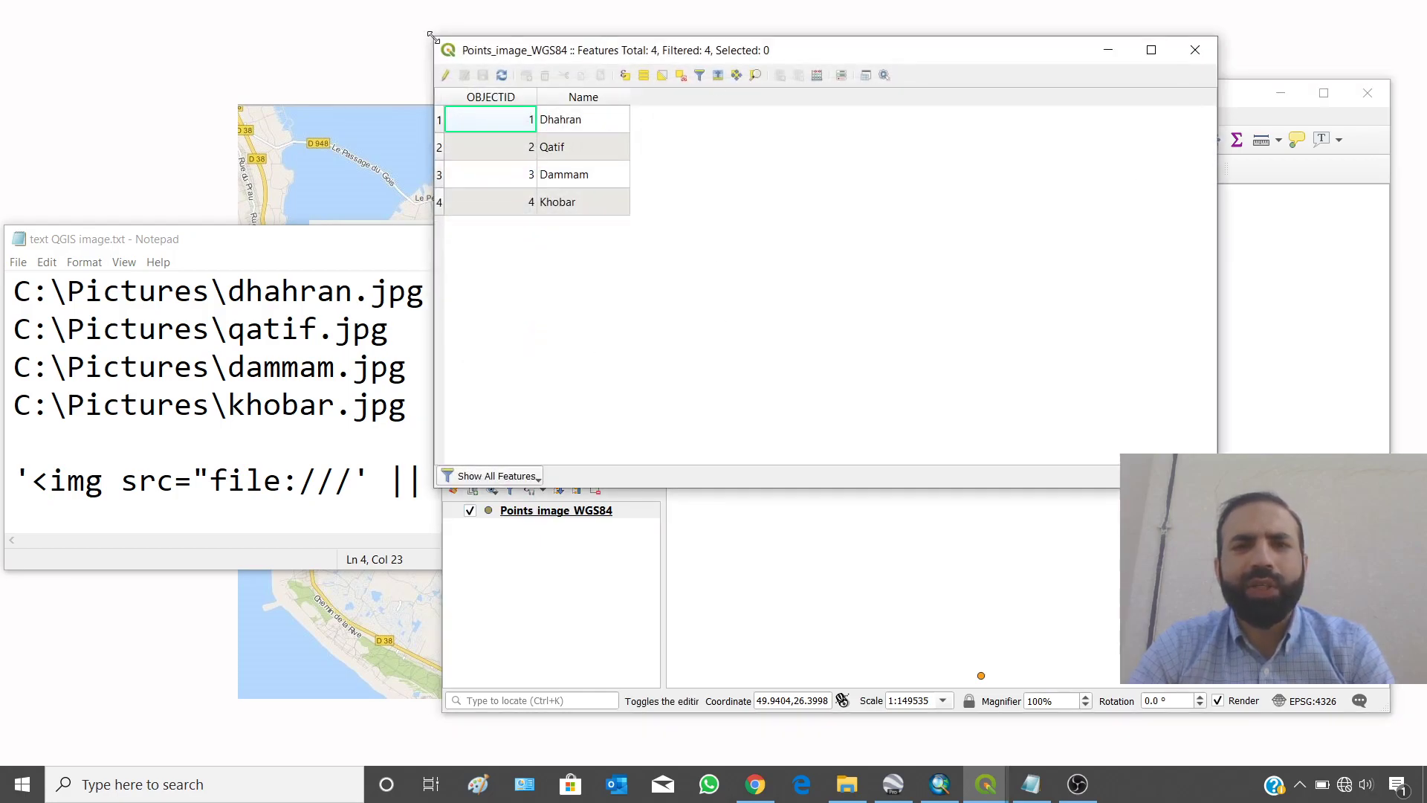
pyautogui.moveTo(430, 37); pyautogui.dragTo(554, 80)
pyautogui.moveTo(646, 100); pyautogui.dragTo(779, 262)
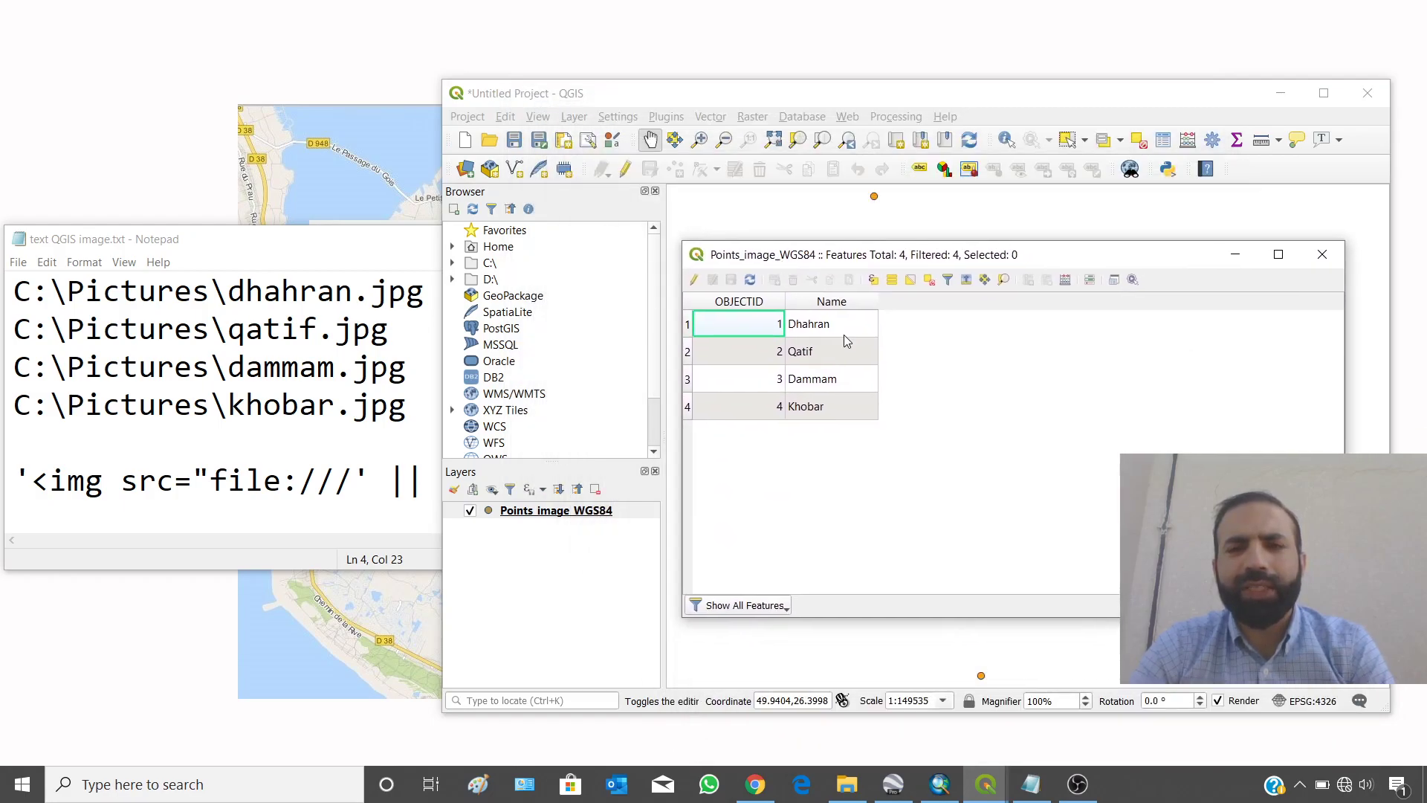
# - Switch to ArcMap to compare the Picture raster field with the QGIS attribute table, and return to QGIS
pyautogui.click(940, 784)
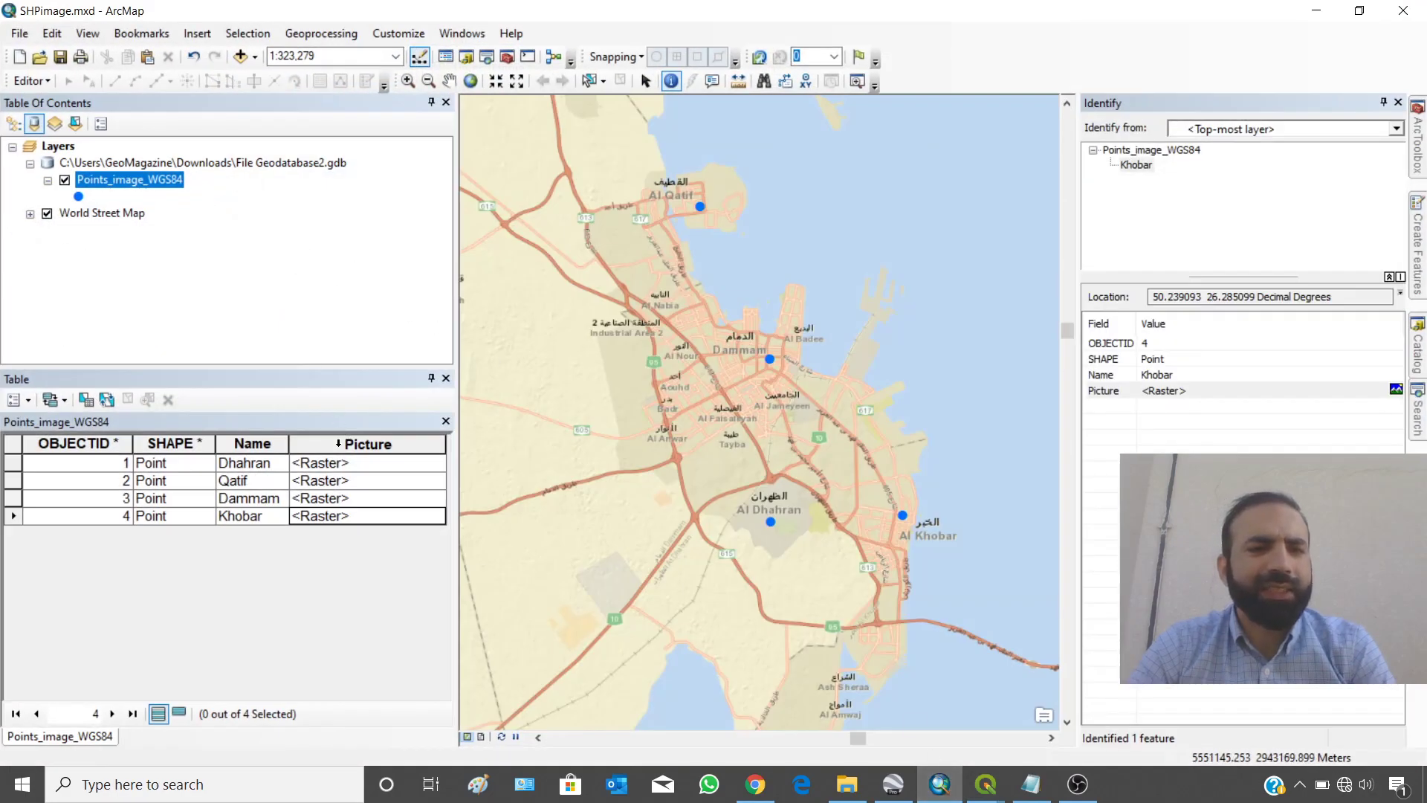
pyautogui.click(338, 444)
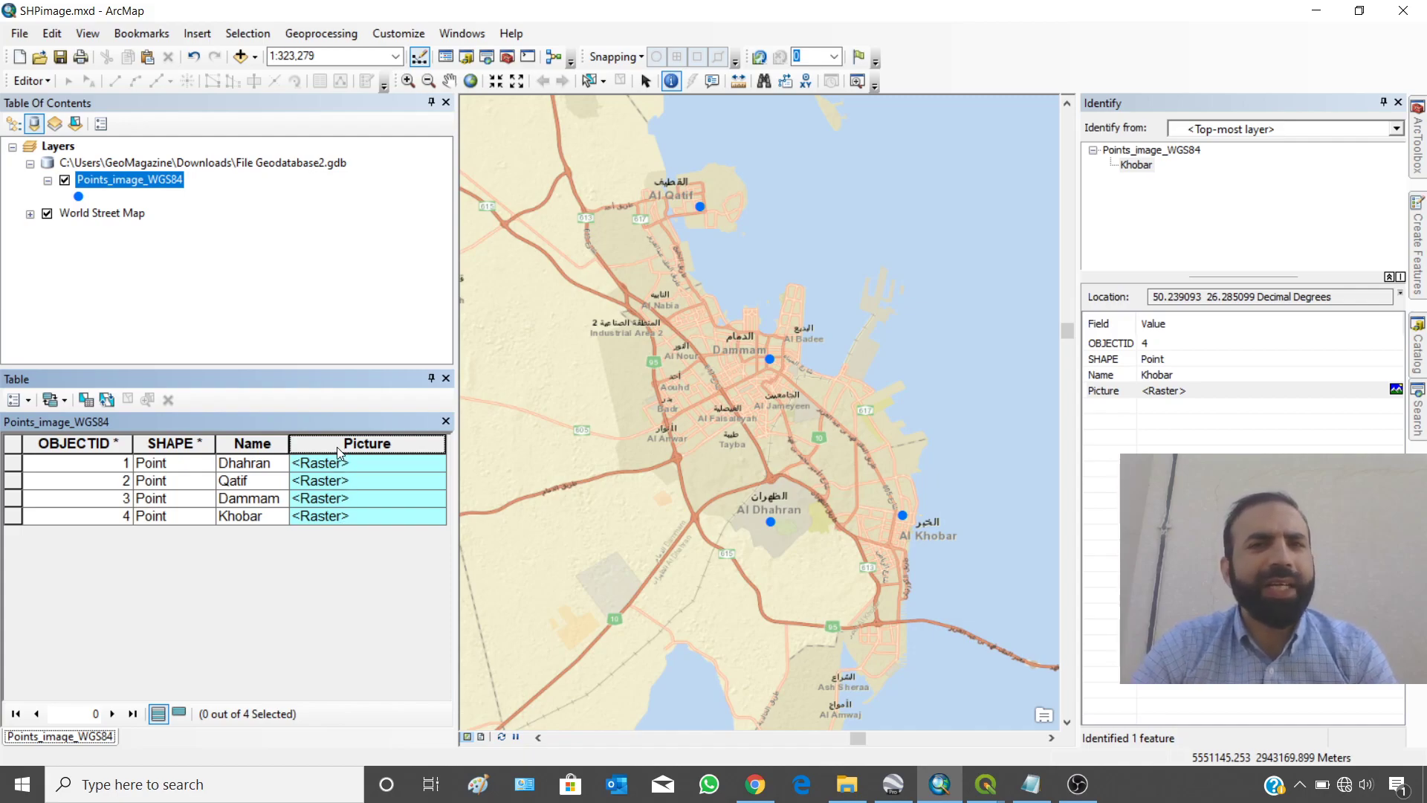
pyautogui.click(1311, 13)
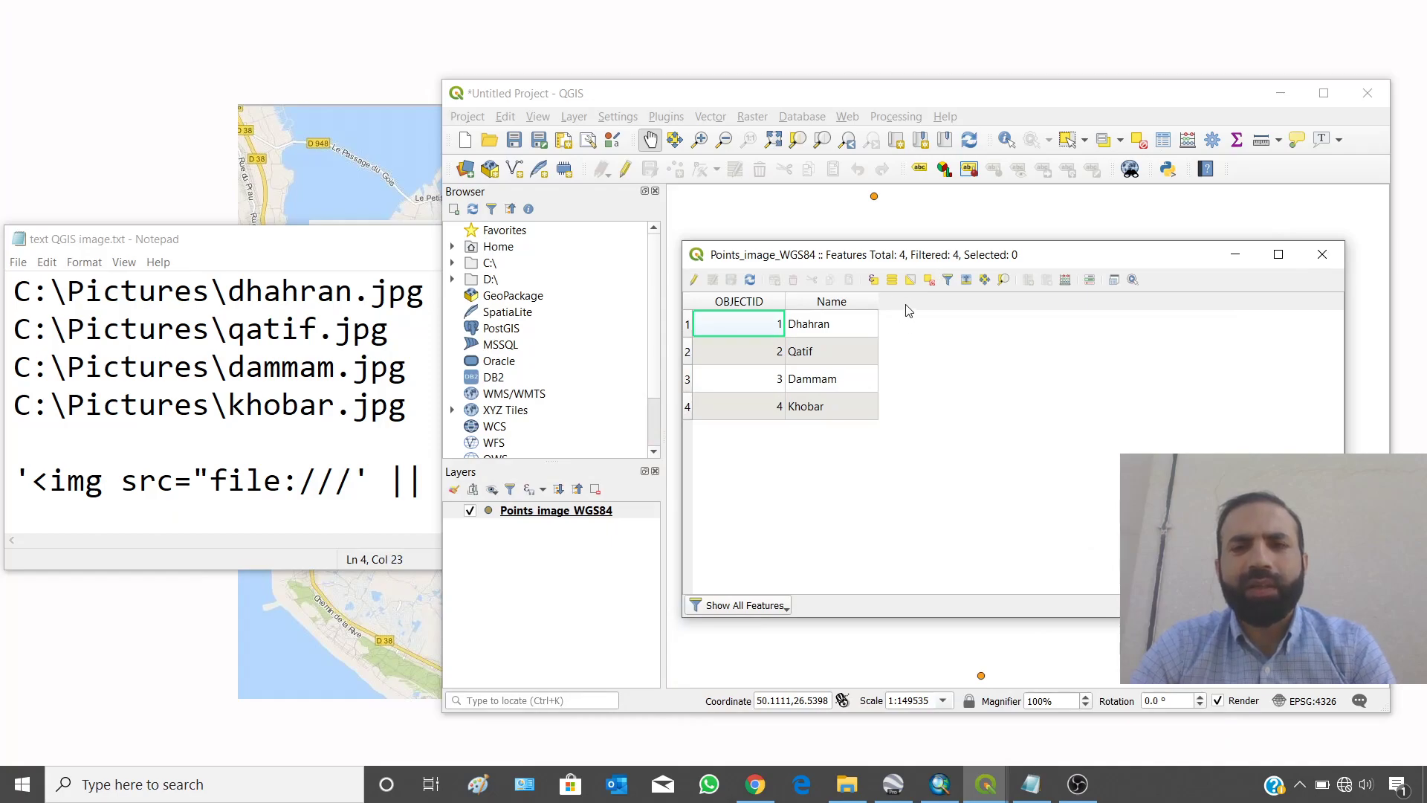
pyautogui.moveTo(876, 257); pyautogui.dragTo(862, 260)
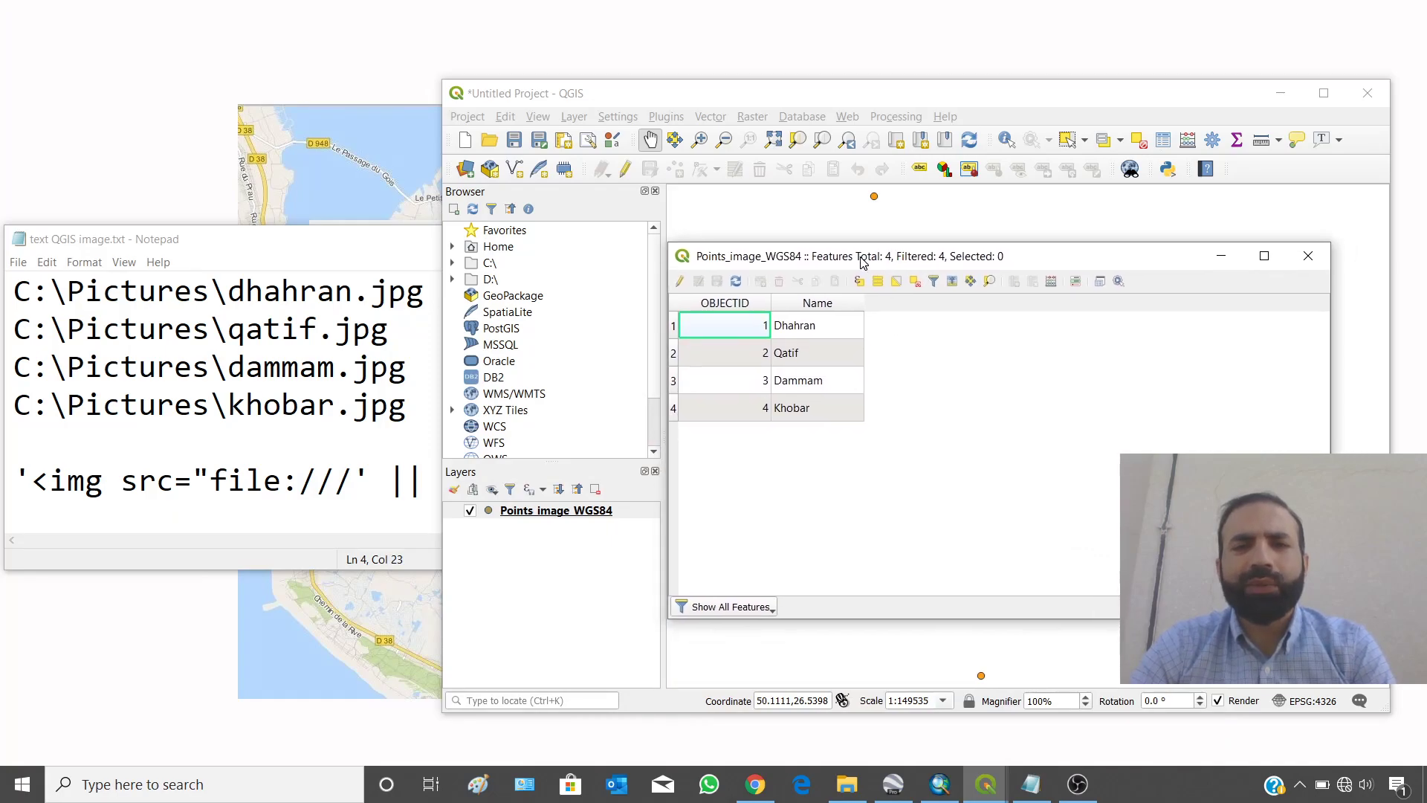
# - Reopen the attribute table of the Points_image_WGS84 layer and turn on editing
pyautogui.click(1308, 256)
pyautogui.rightClick(585, 516)
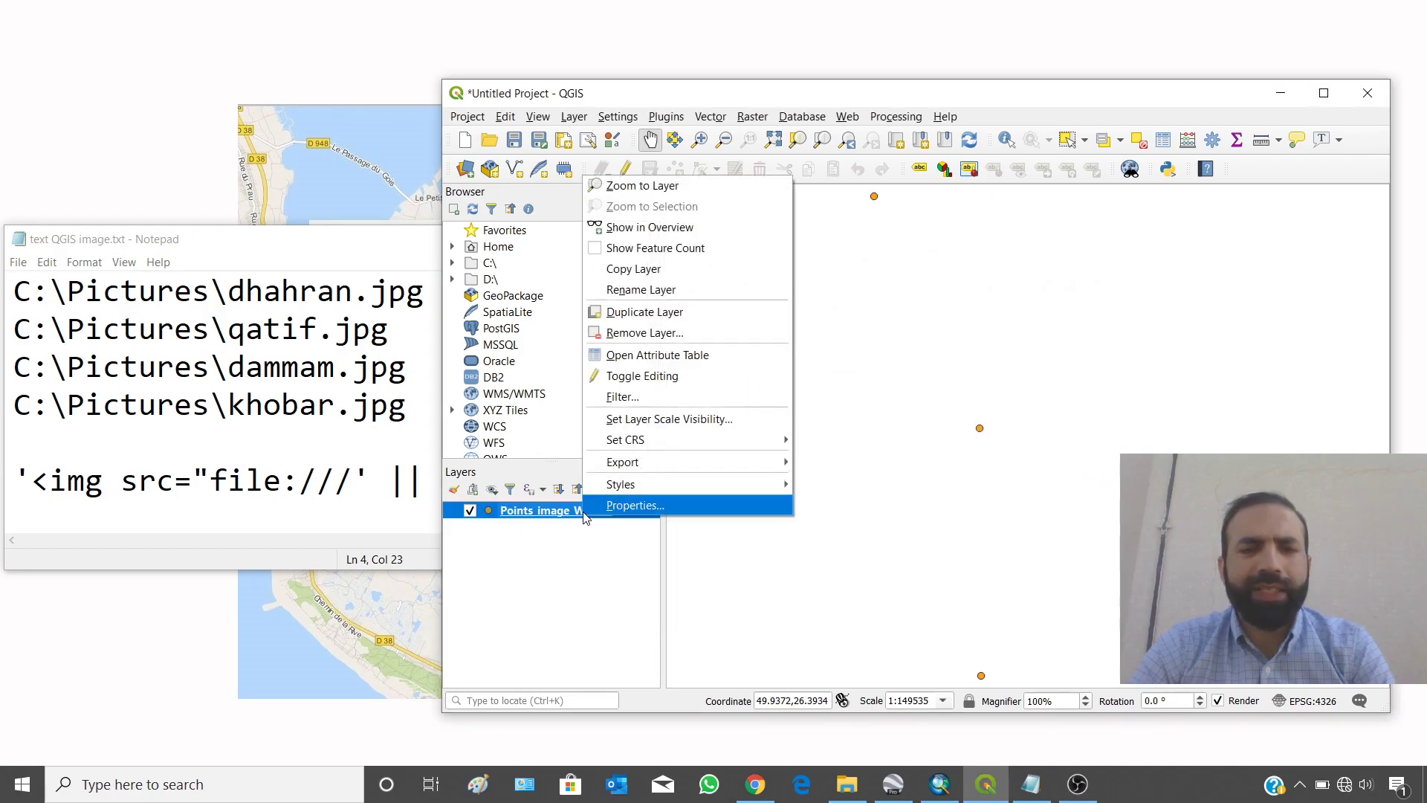
pyautogui.click(648, 356)
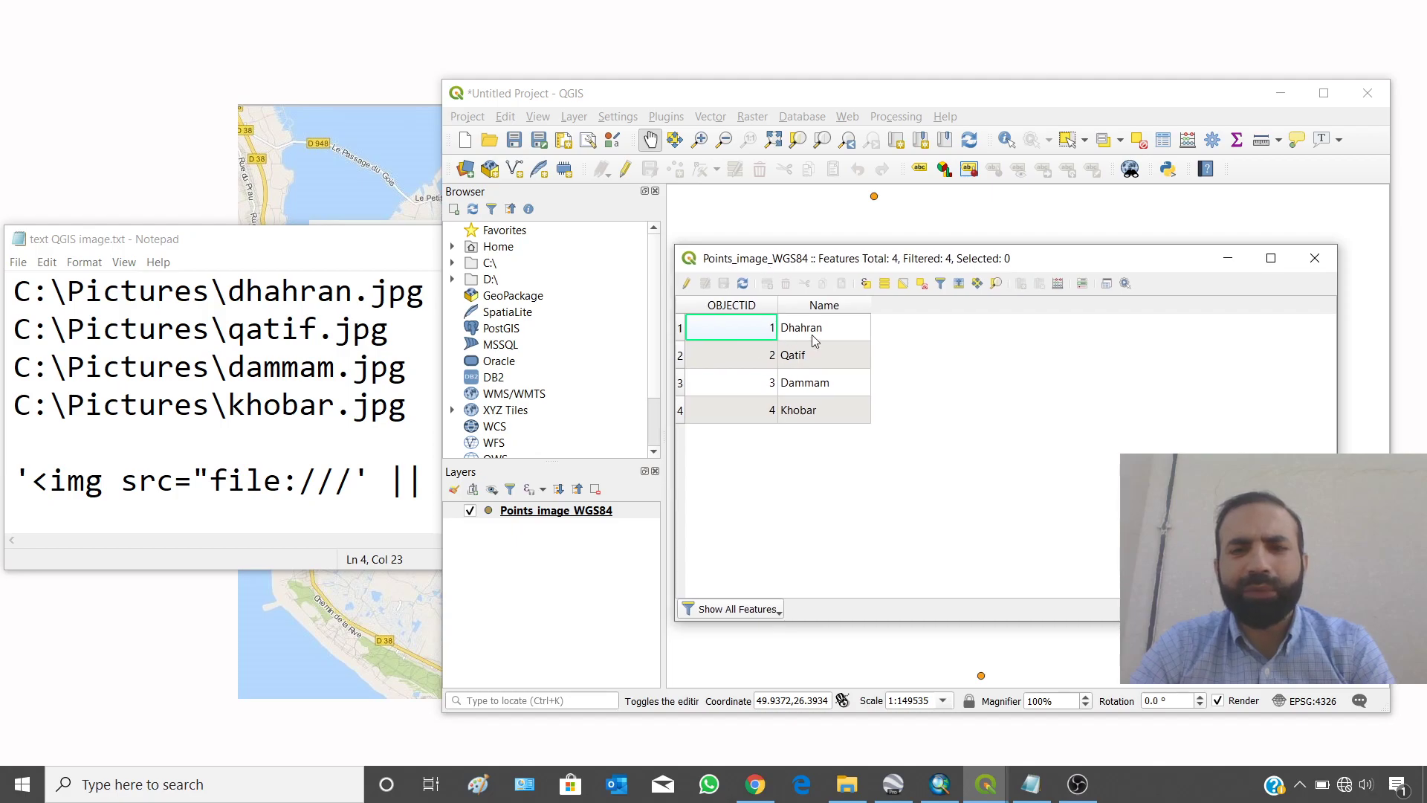
pyautogui.click(685, 284)
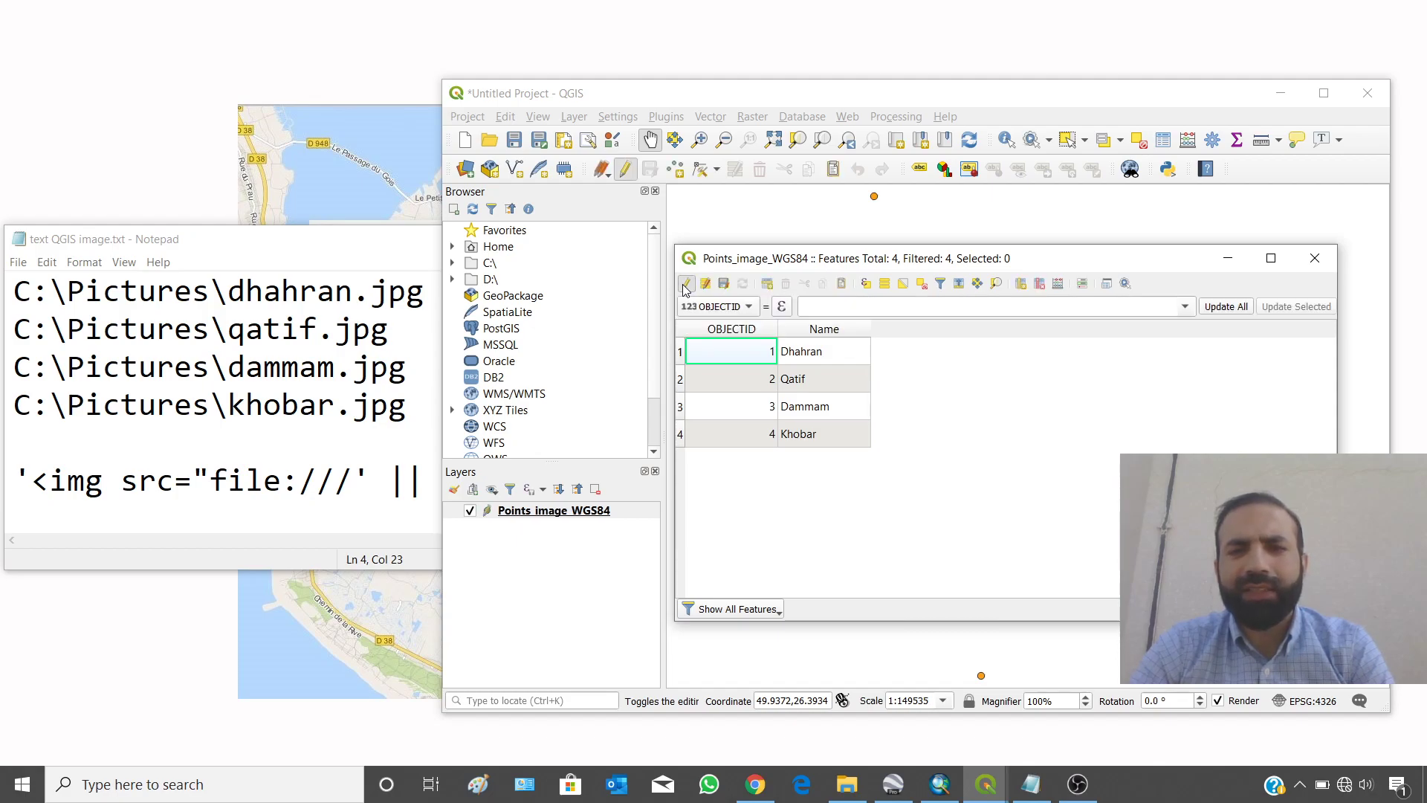
# - Add a Text (string) field named Picture with length 100 and widen its column in the attribute table
pyautogui.click(1021, 290)
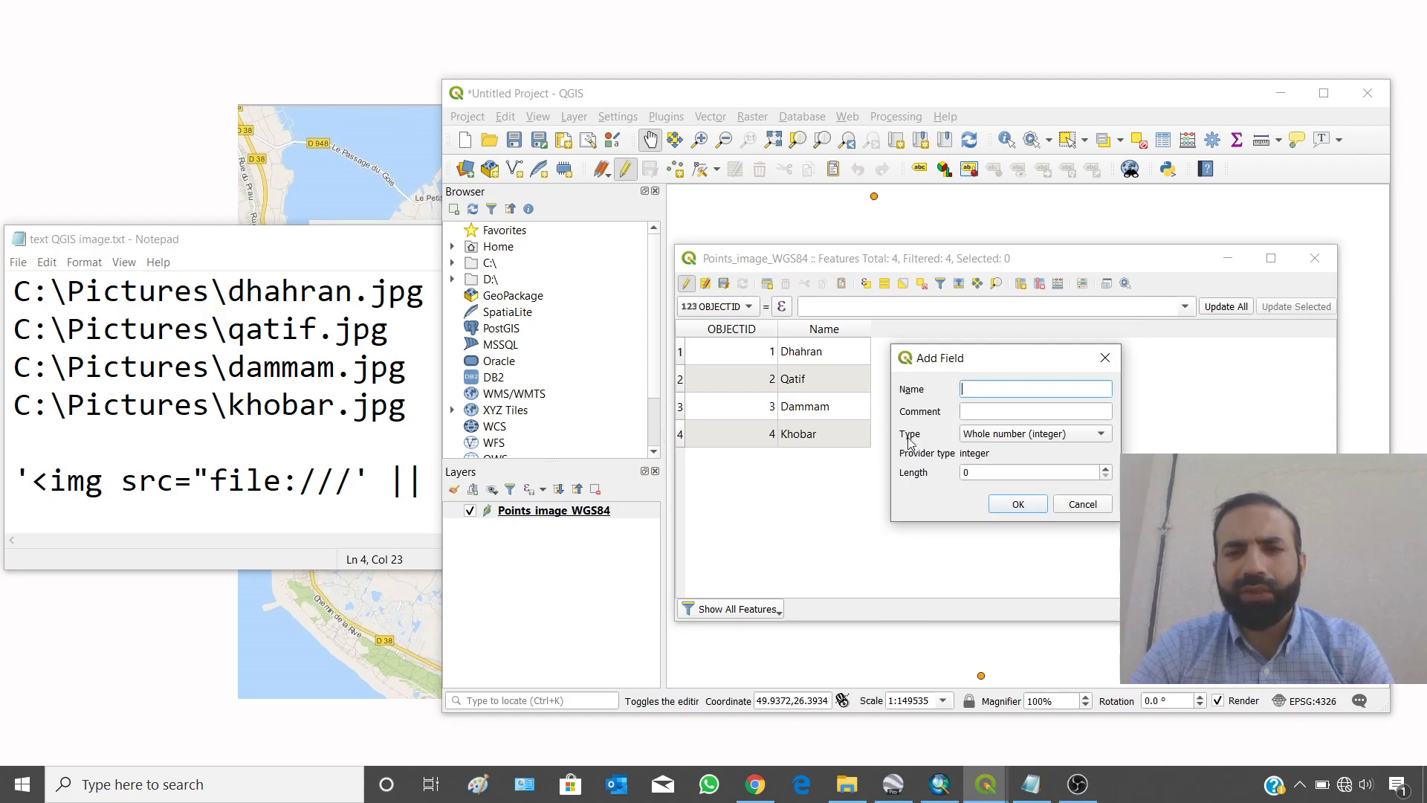
pyautogui.write('Pi')
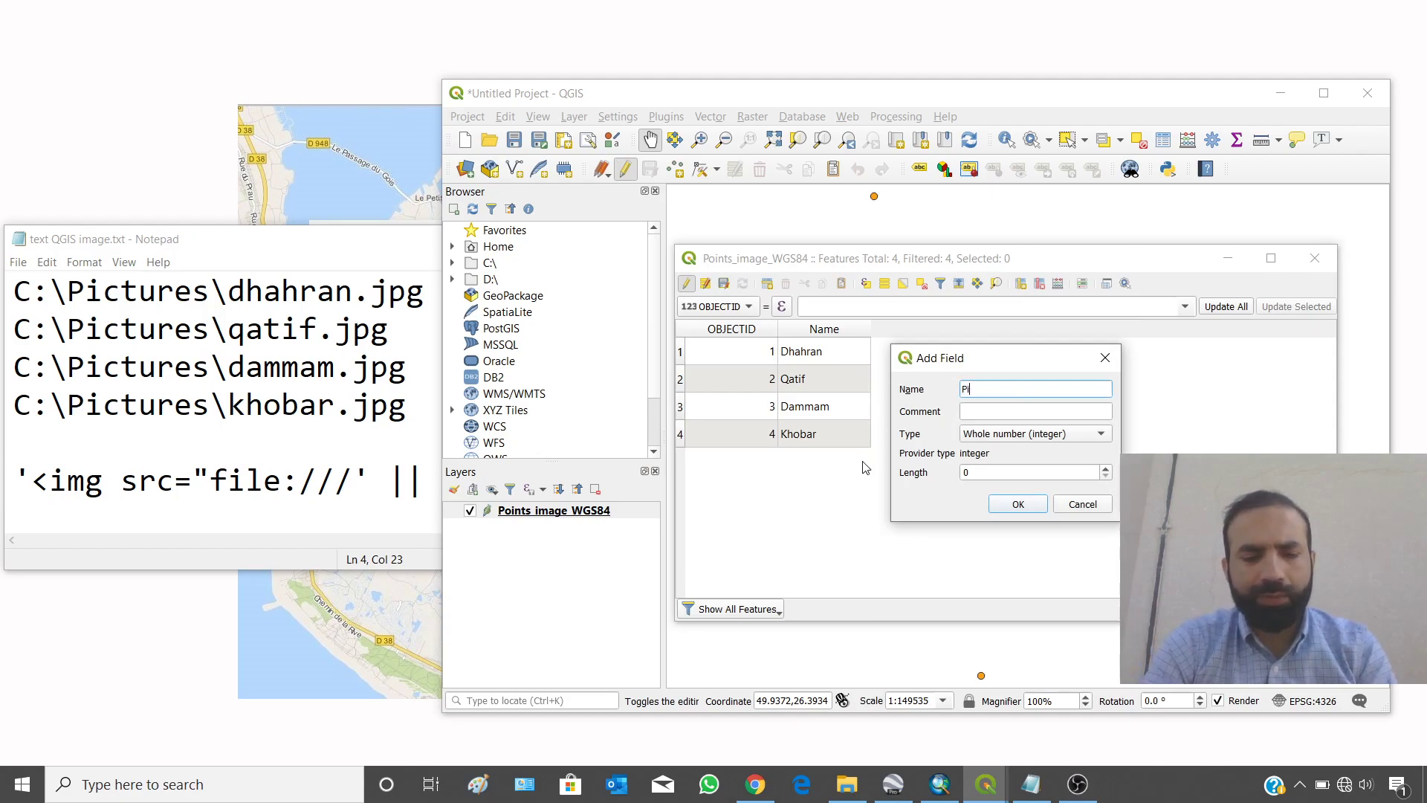
pyautogui.write('cture')
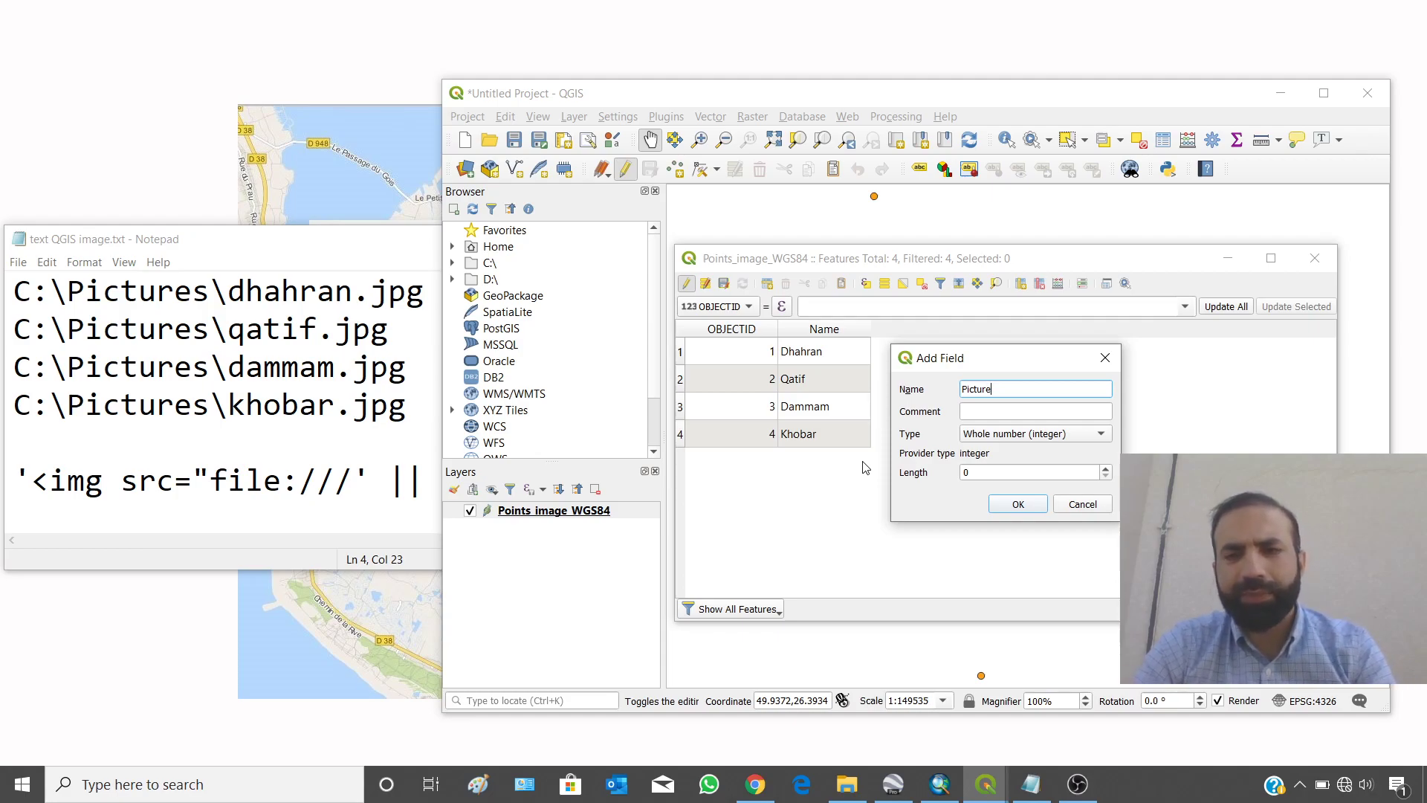
pyautogui.click(1013, 437)
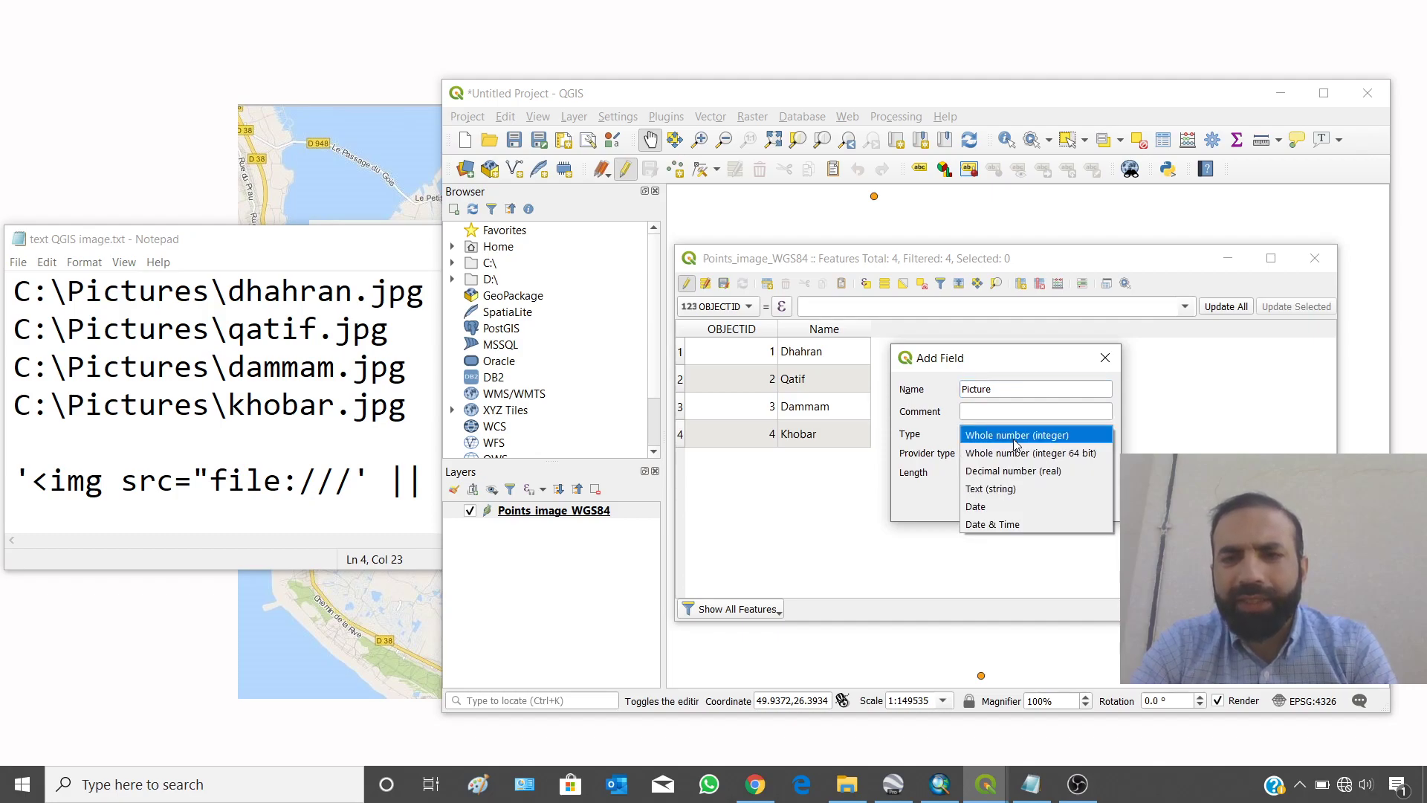
pyautogui.click(997, 490)
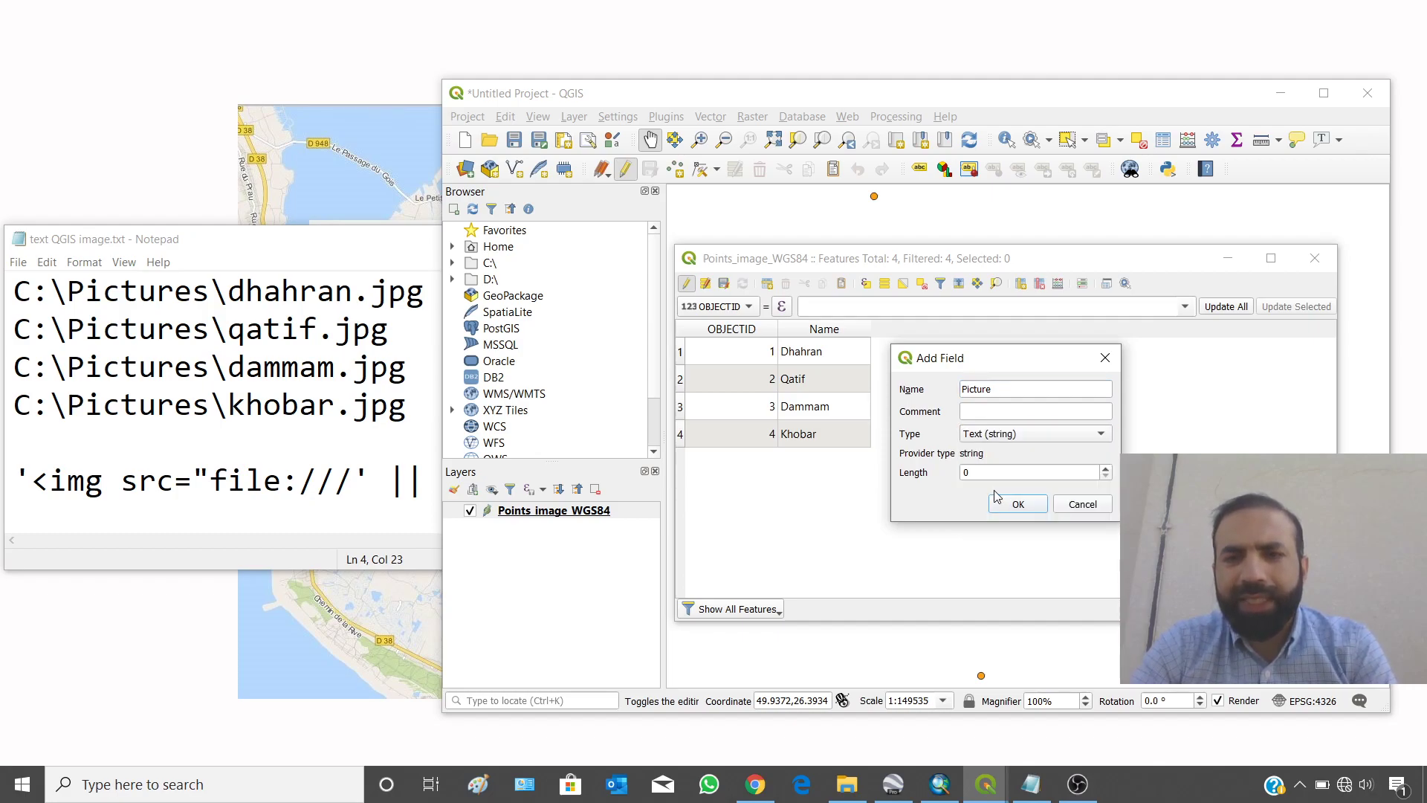
pyautogui.click(973, 473)
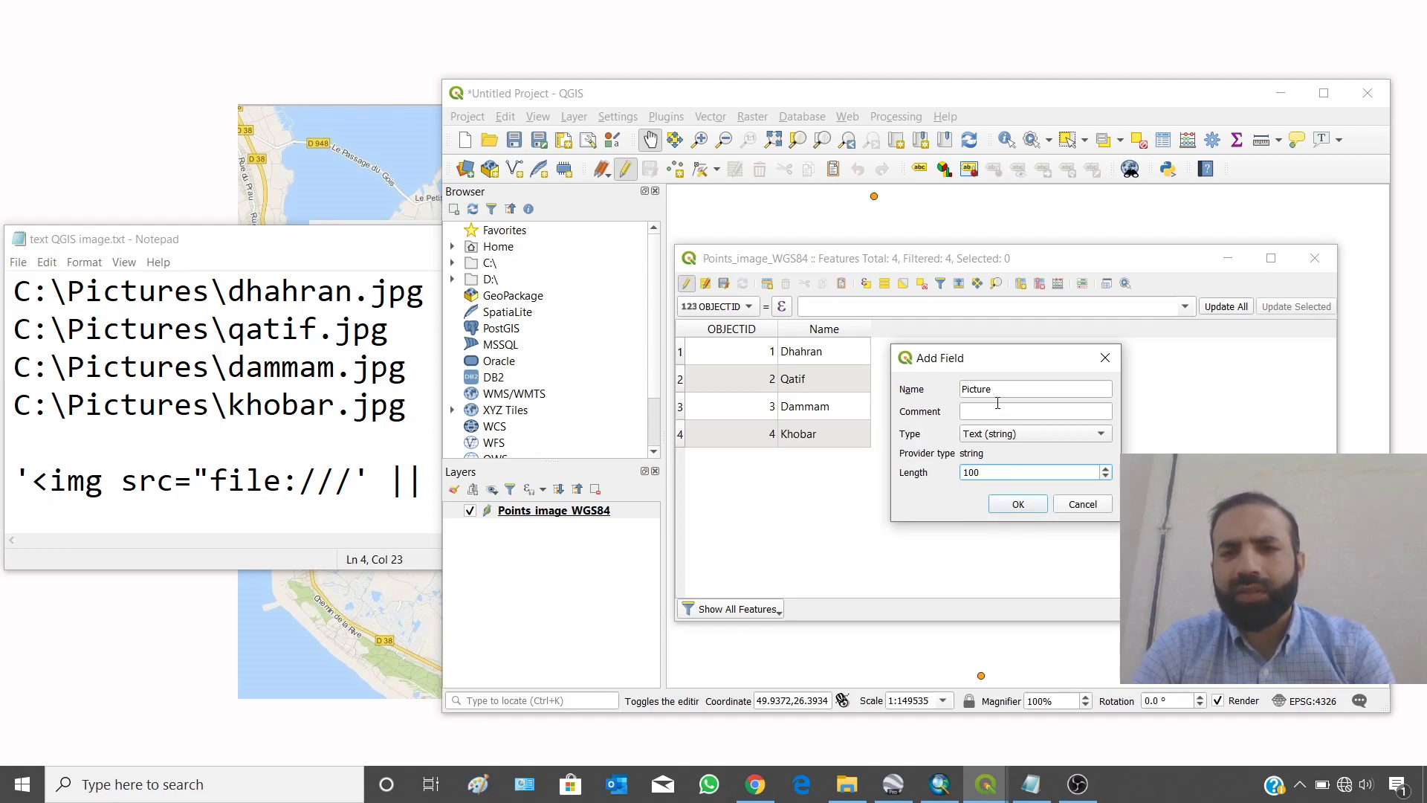
pyautogui.moveTo(997, 389); pyautogui.dragTo(926, 383)
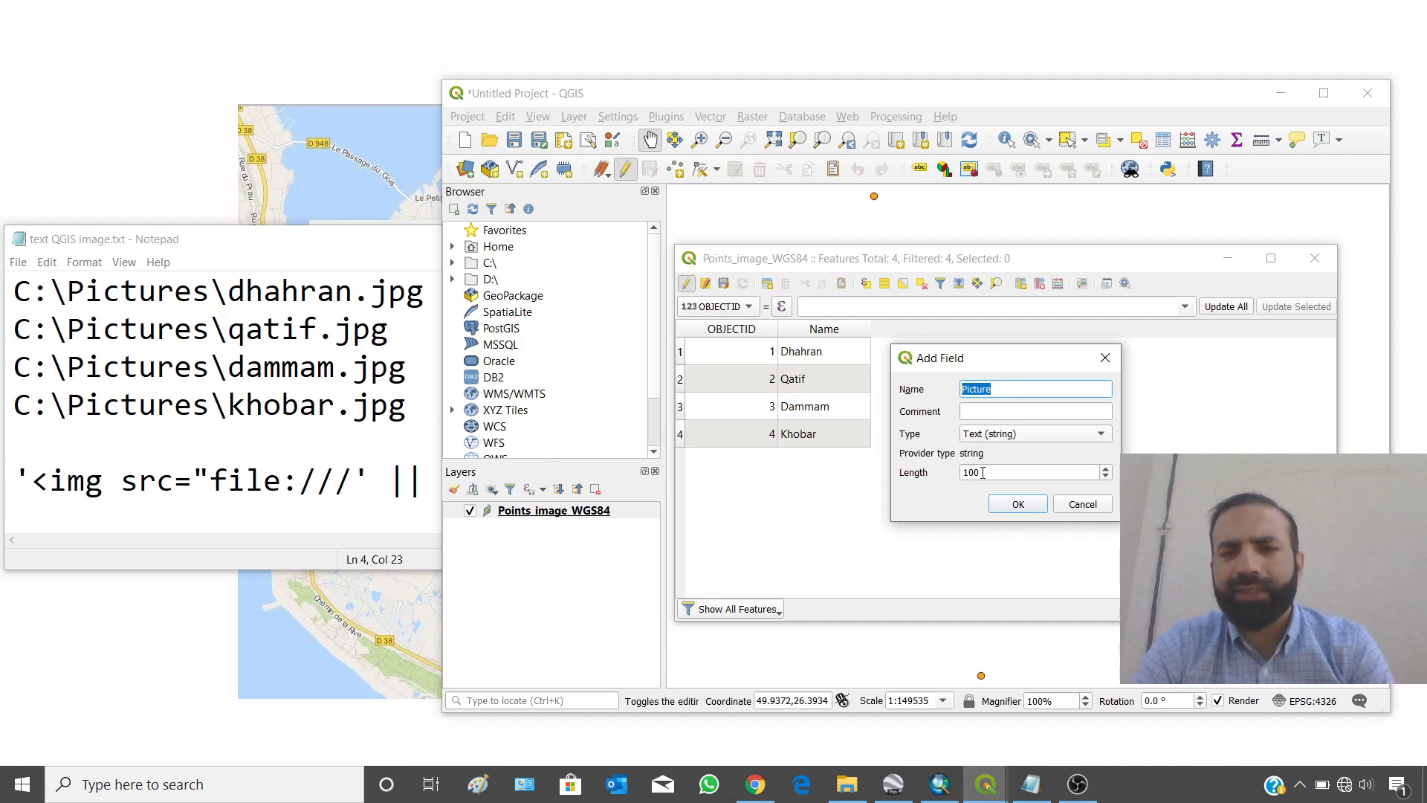
pyautogui.click(1018, 505)
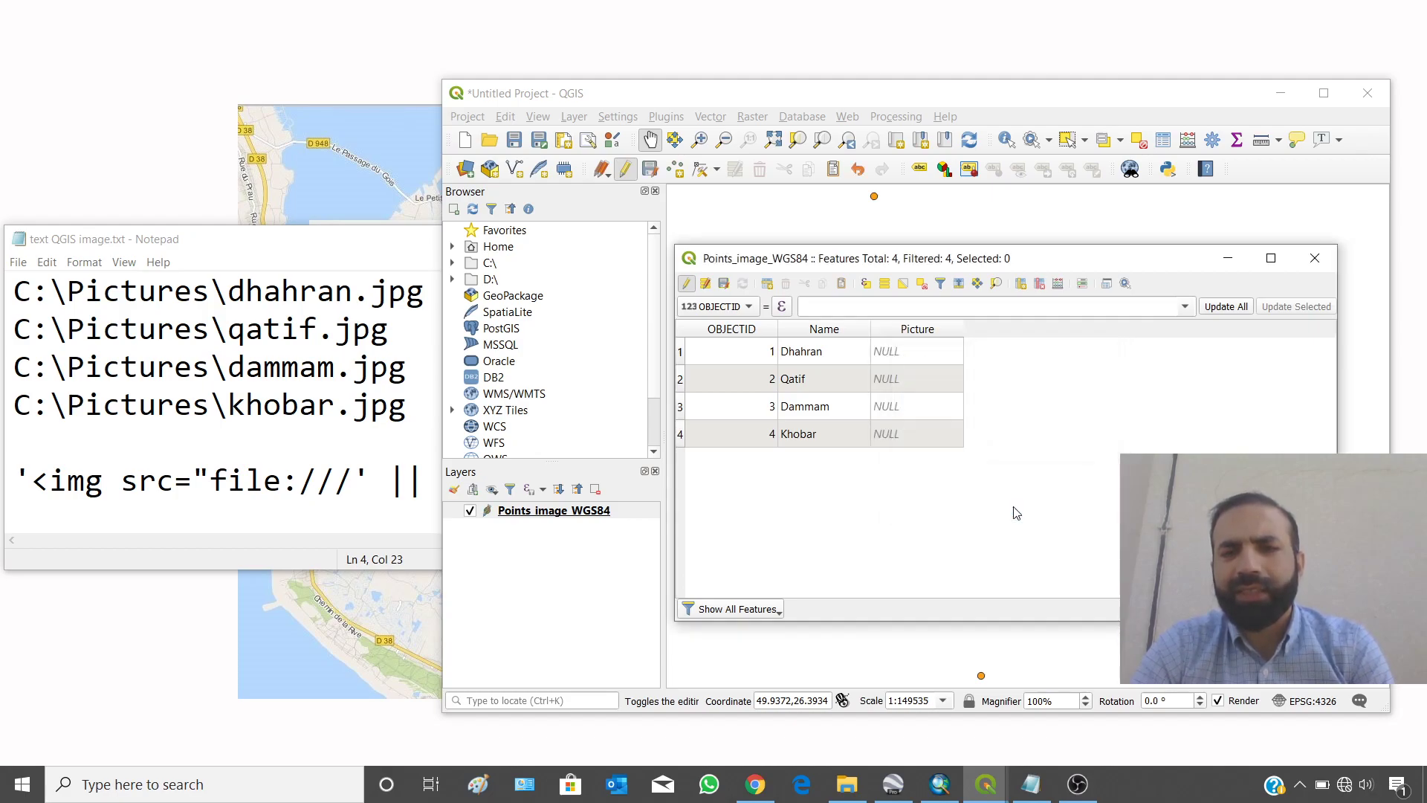
pyautogui.moveTo(964, 328); pyautogui.dragTo(1093, 339)
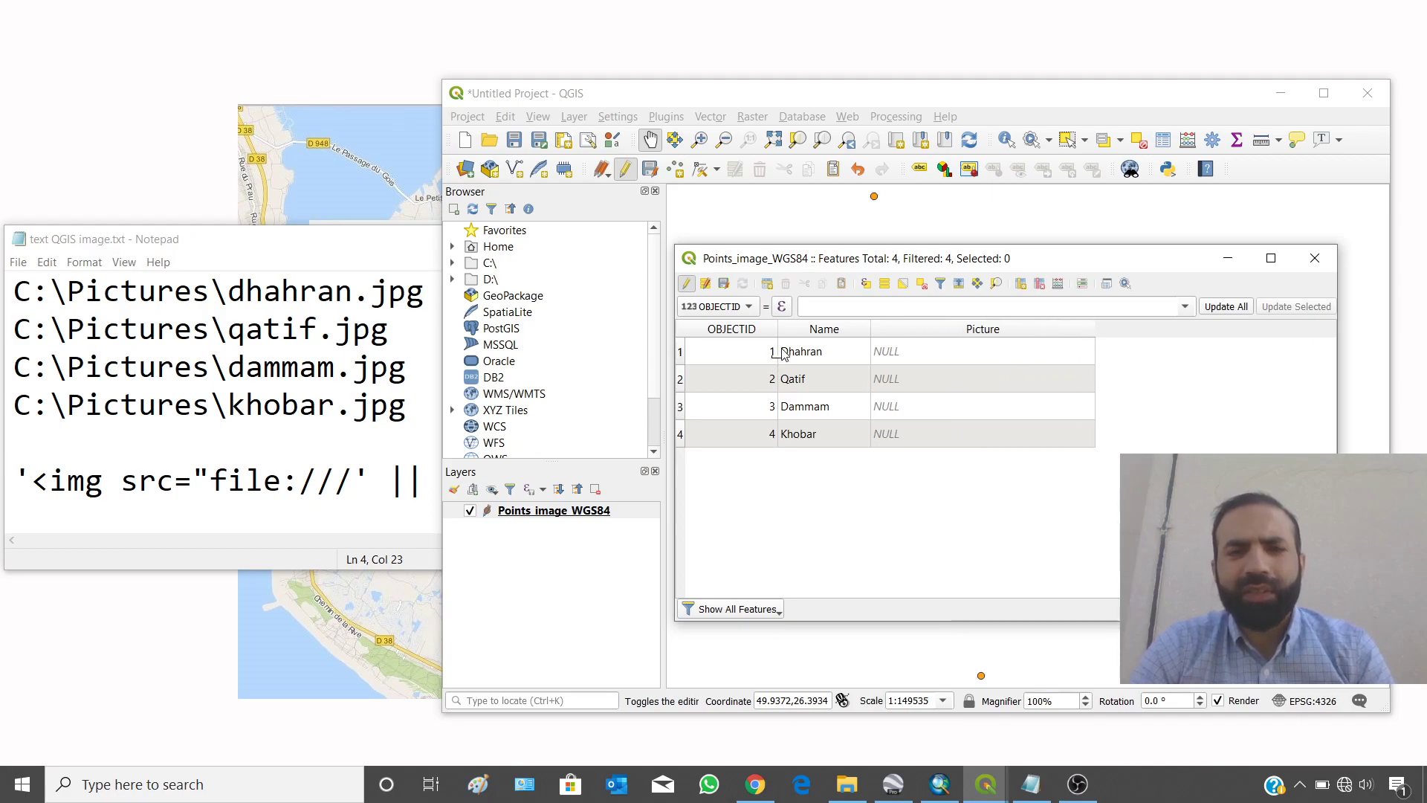
# - Copy the path C:\Pictures\dhahran.jpg from Notepad into the Picture field of the Dhahran row
pyautogui.doubleClick(845, 362)
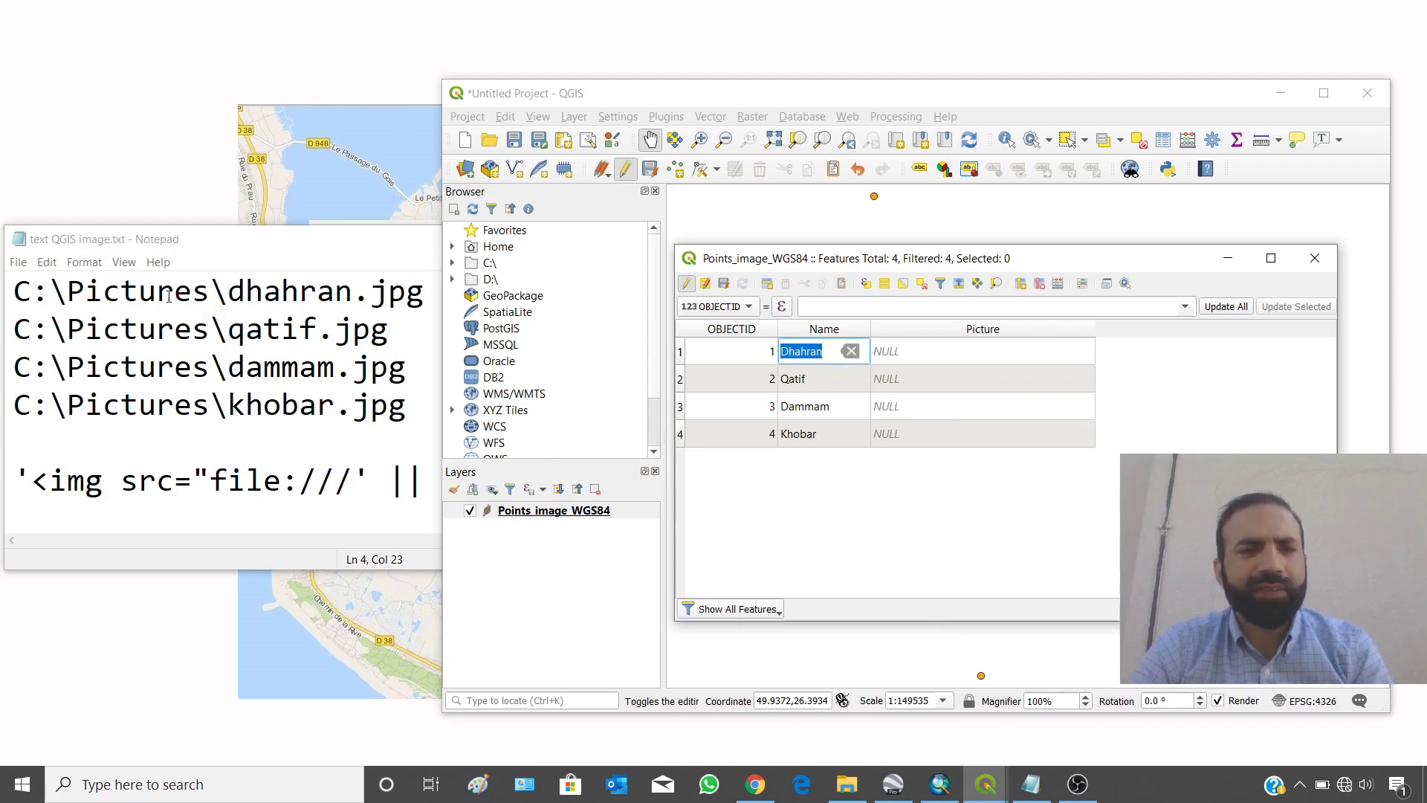
pyautogui.click(190, 299)
pyautogui.moveTo(10, 288); pyautogui.dragTo(422, 292)
pyautogui.hotkey('ctrl', 'c')
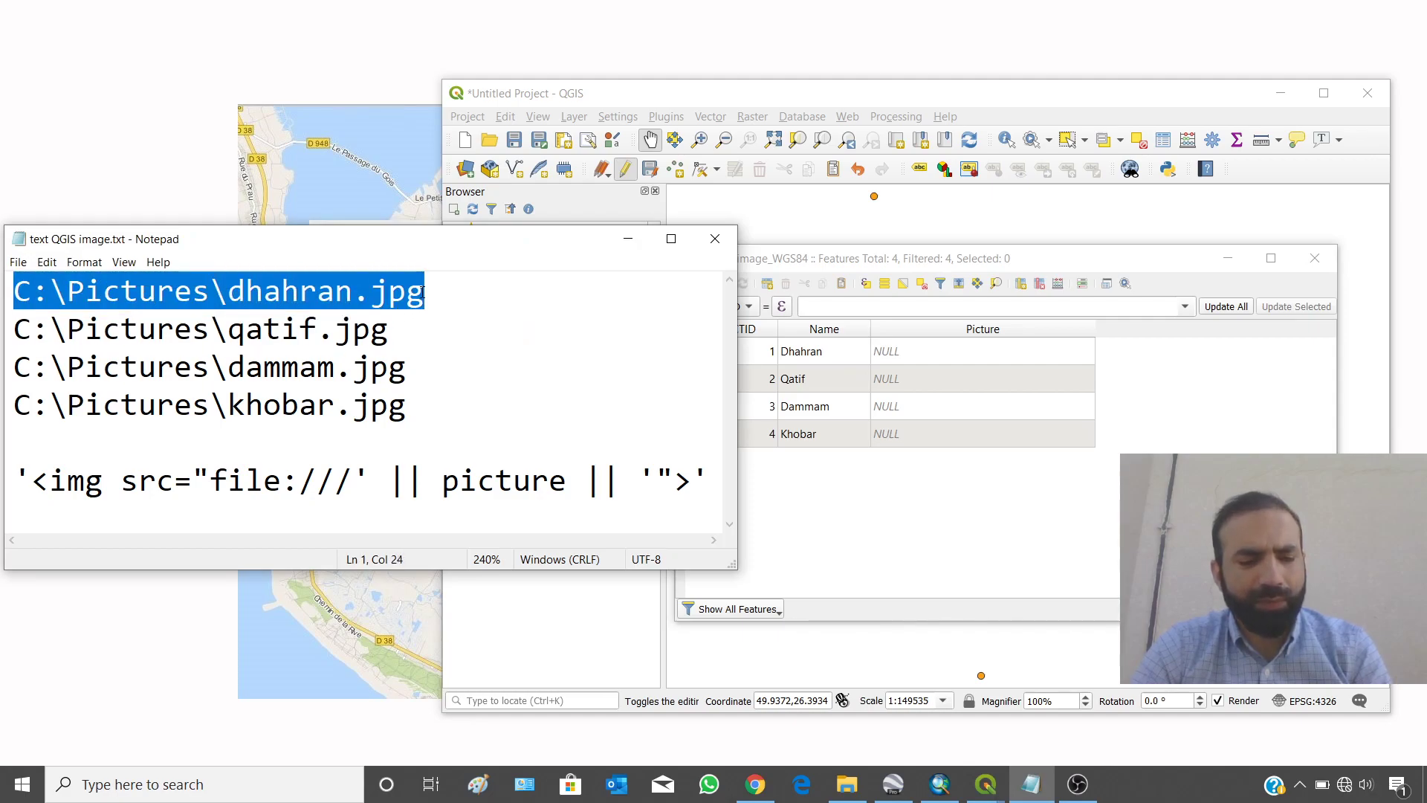
pyautogui.doubleClick(892, 362)
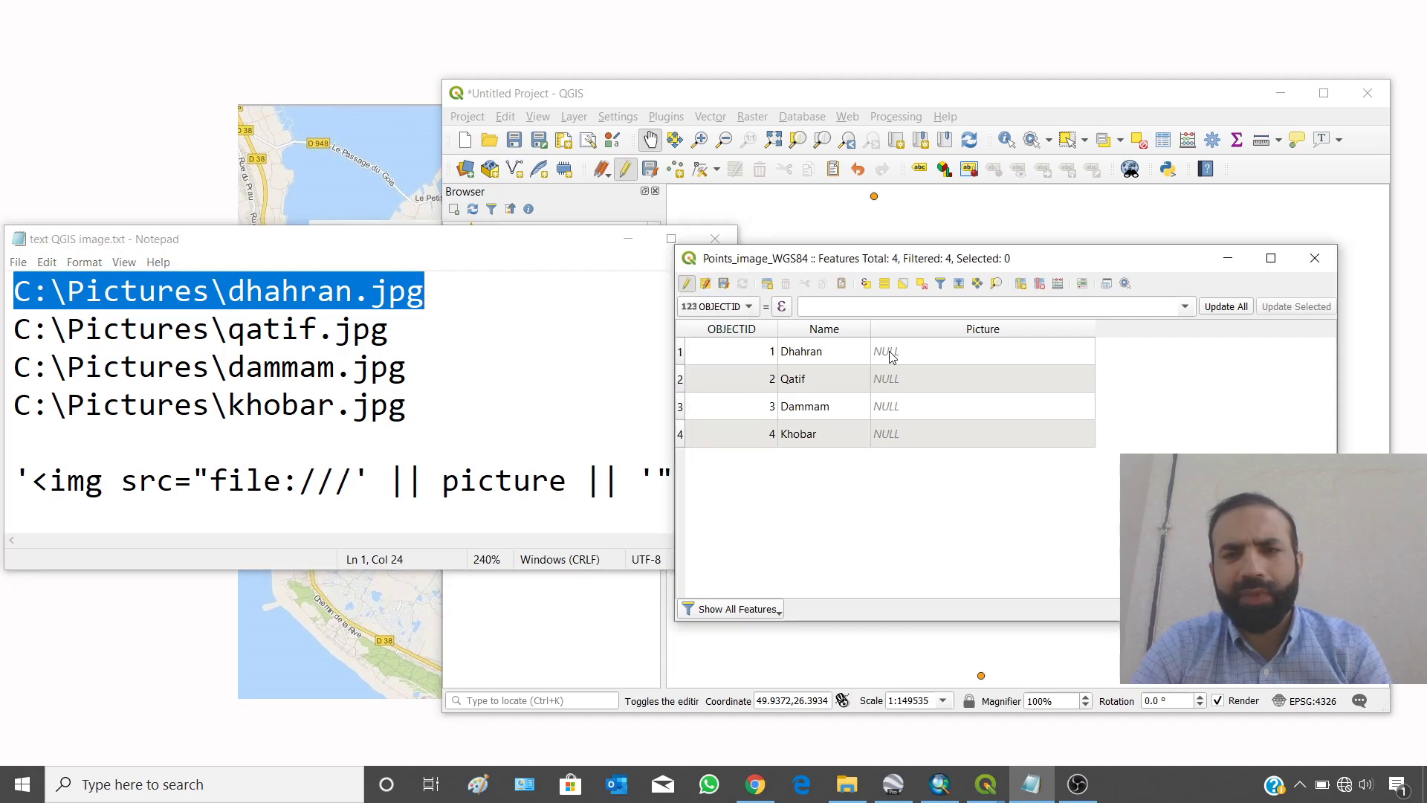
pyautogui.hotkey('ctrl', 'v')
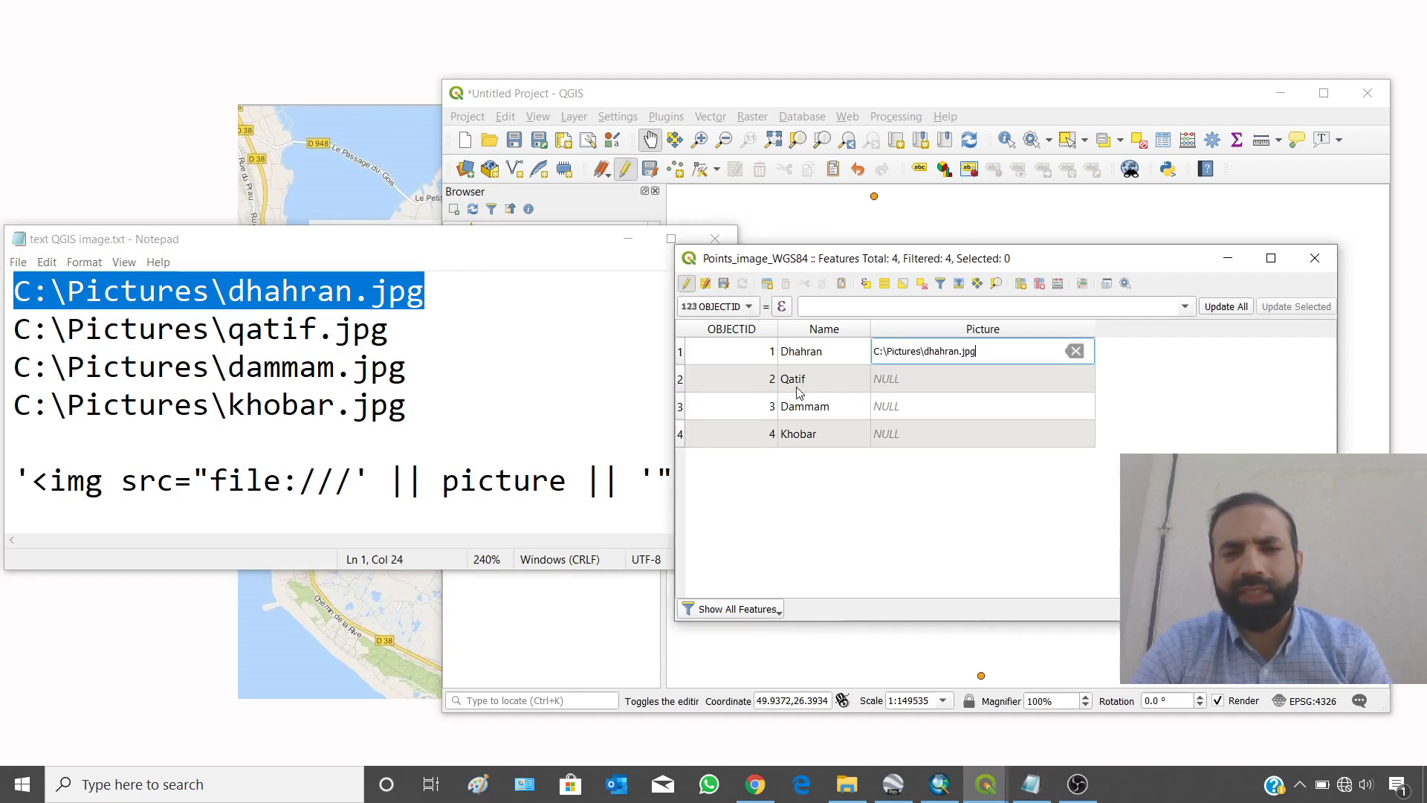
# - Copy the path C:\Pictures\qatif.jpg from Notepad into the Picture field of the Qatif row
pyautogui.moveTo(14, 329); pyautogui.dragTo(387, 339)
pyautogui.hotkey('ctrl', 'c')
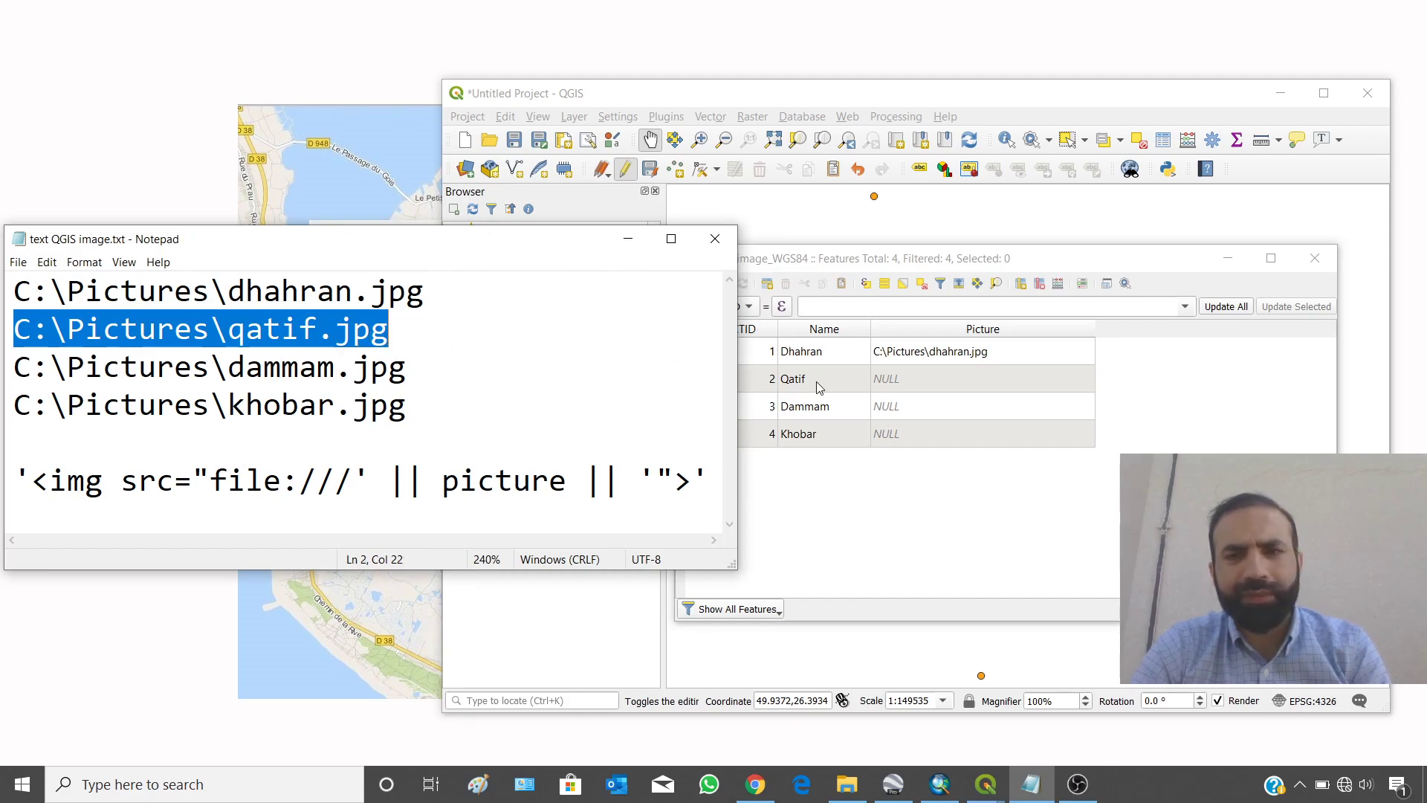
pyautogui.doubleClick(892, 380)
pyautogui.hotkey('ctrl', 'v')
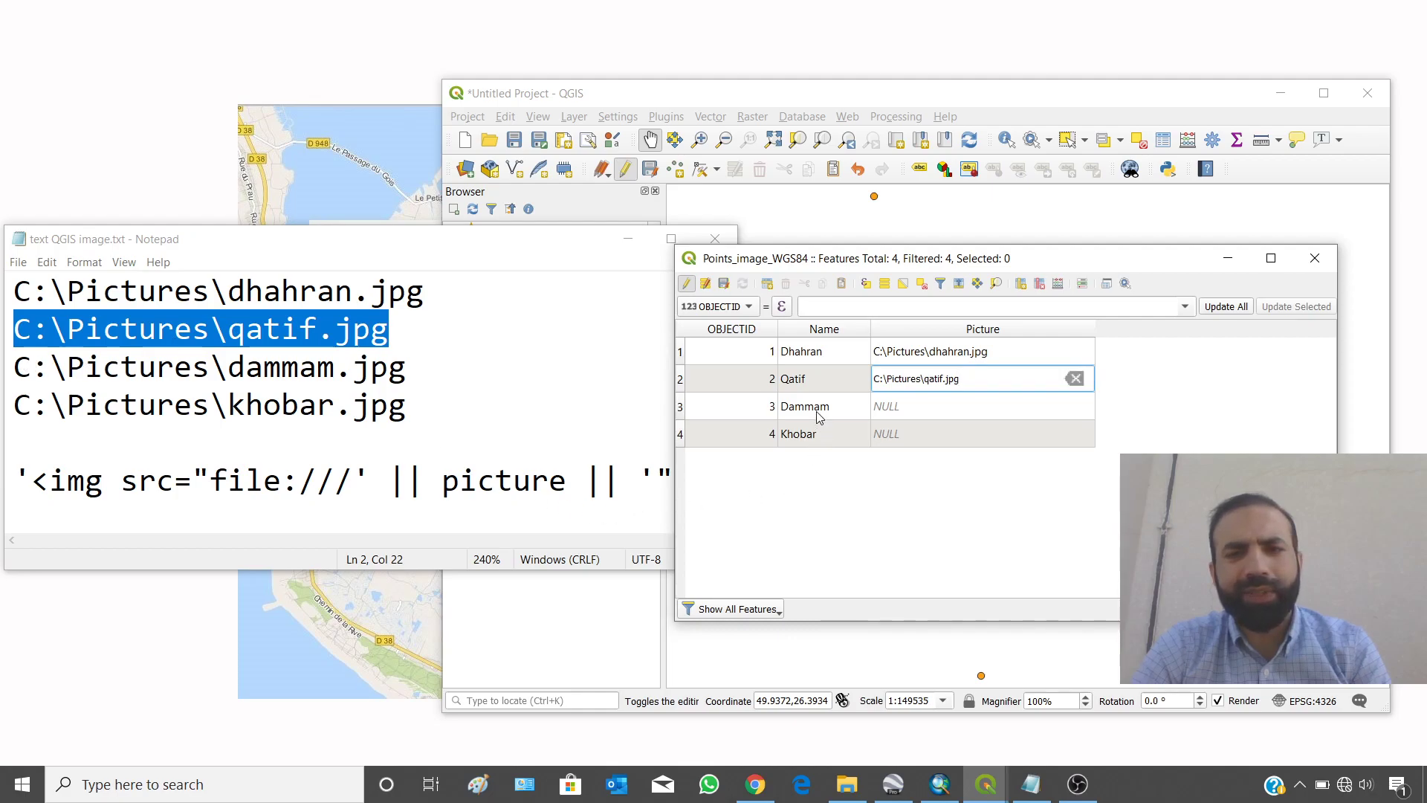
# - Copy the path C:\Pictures\dammam.jpg from Notepad into the Picture field of the Dammam row
pyautogui.click(14, 368)
pyautogui.moveTo(14, 368); pyautogui.dragTo(401, 380)
pyautogui.rightClick(407, 369)
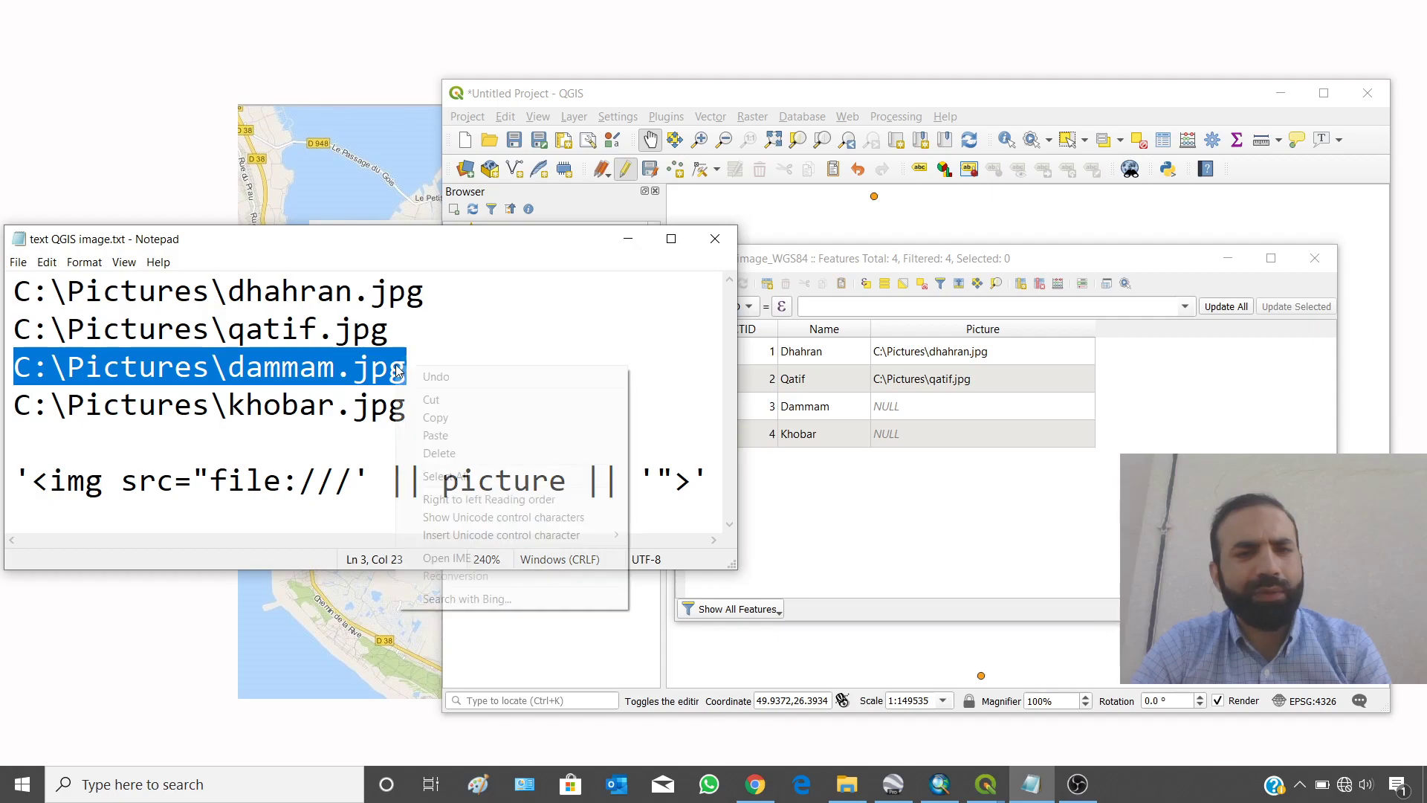
pyautogui.click(440, 418)
pyautogui.doubleClick(884, 408)
pyautogui.rightClick(897, 413)
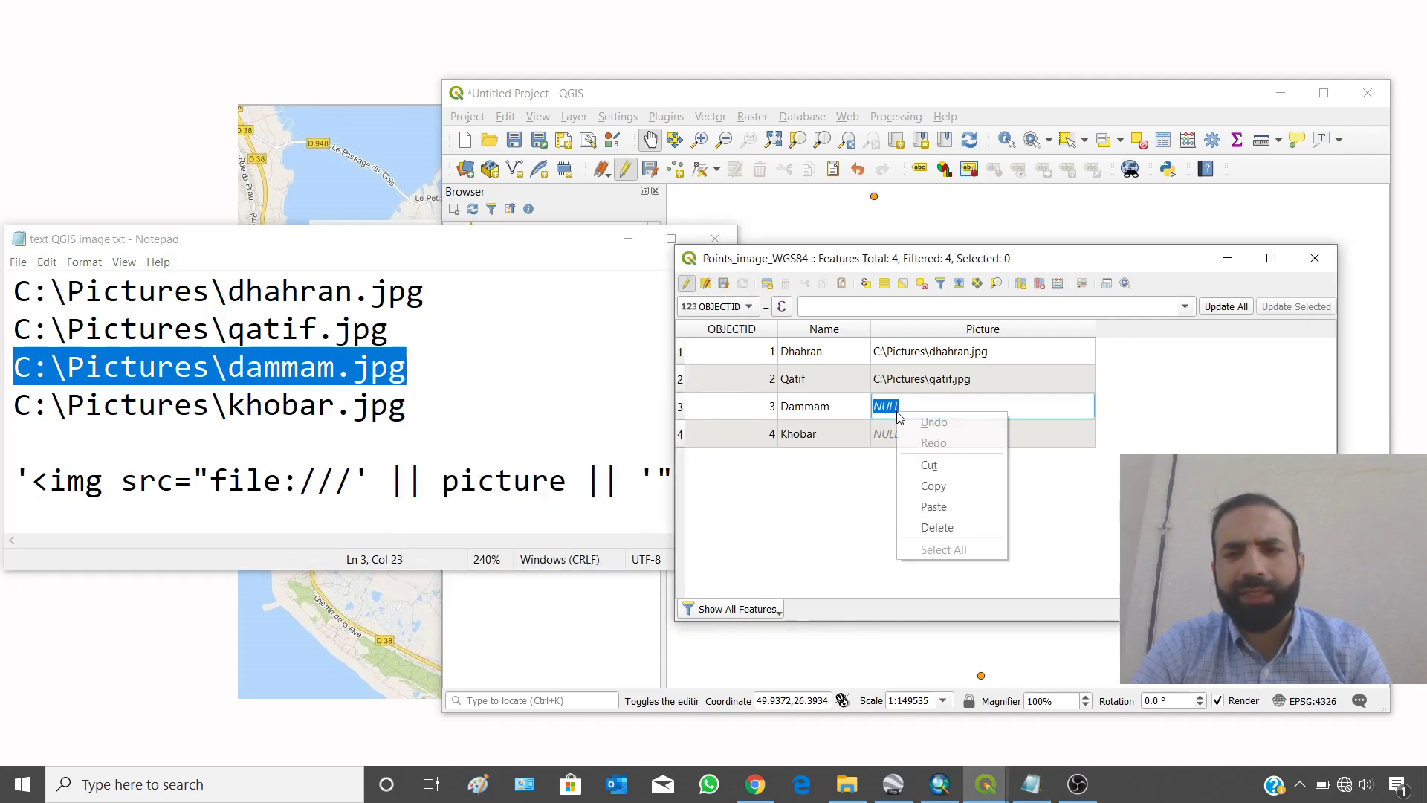
pyautogui.click(922, 508)
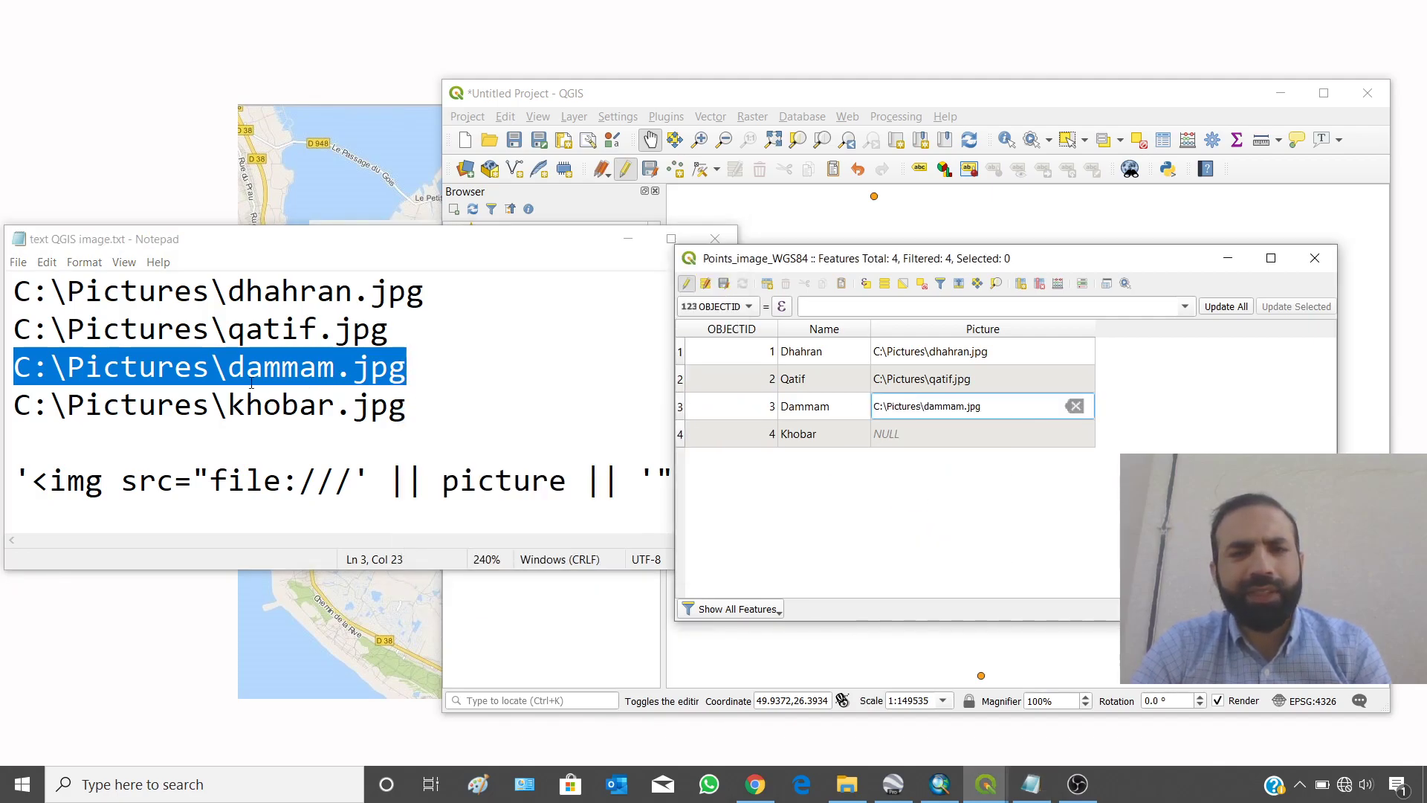
# - Copy the path C:\Pictures\khobar.jpg from Notepad into the Picture field of the Khobar row and save the layer edits
pyautogui.moveTo(19, 397); pyautogui.dragTo(402, 416)
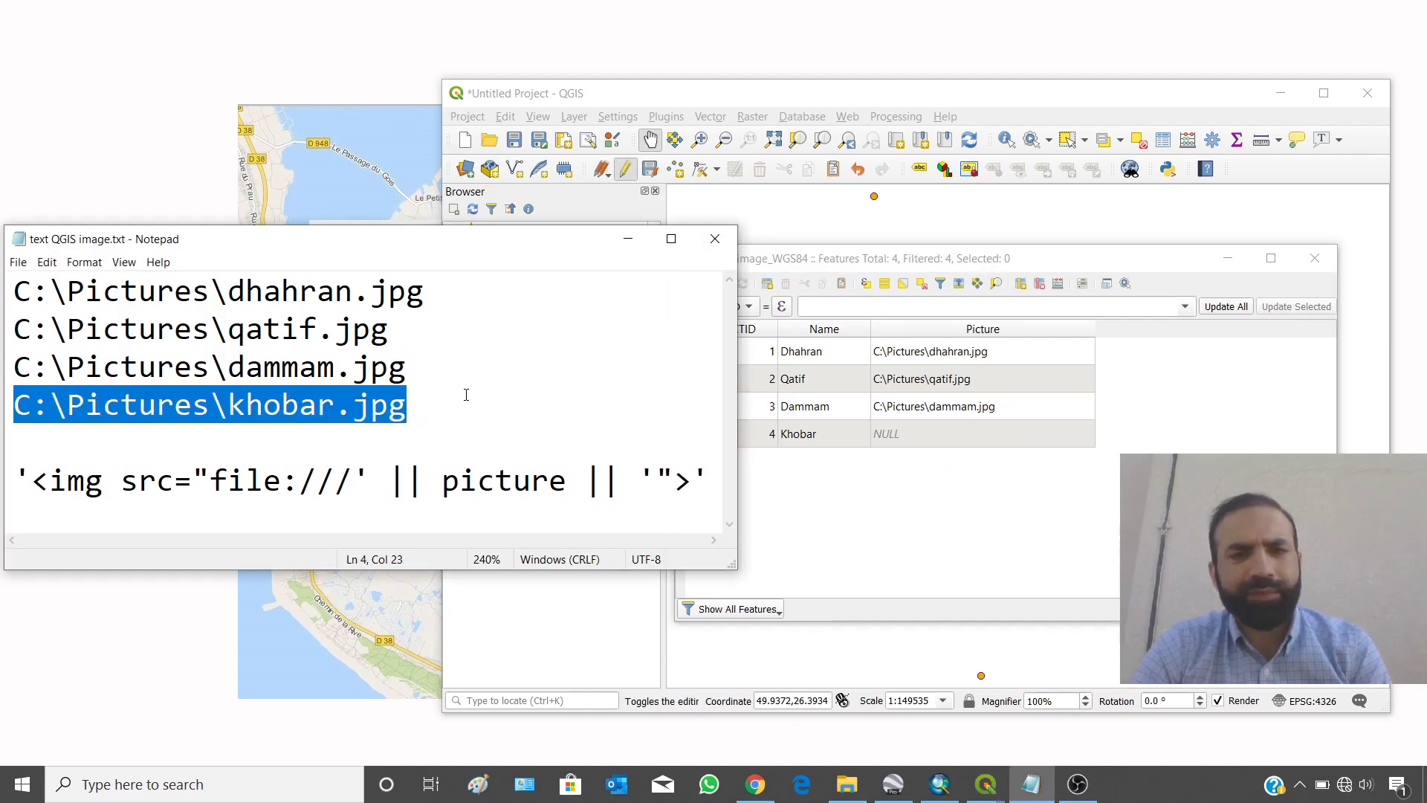
pyautogui.rightClick(352, 406)
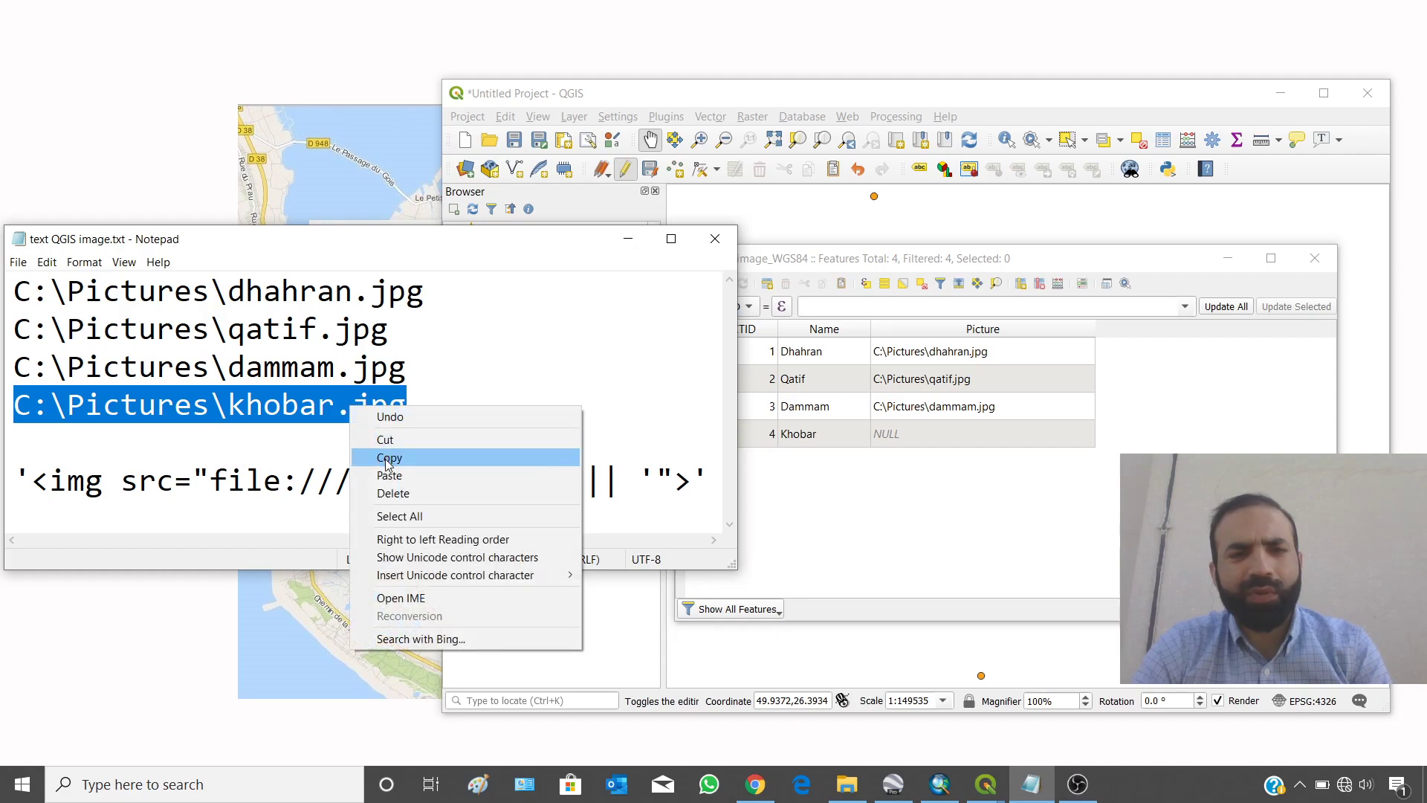
pyautogui.click(387, 456)
pyautogui.doubleClick(908, 440)
pyautogui.rightClick(907, 438)
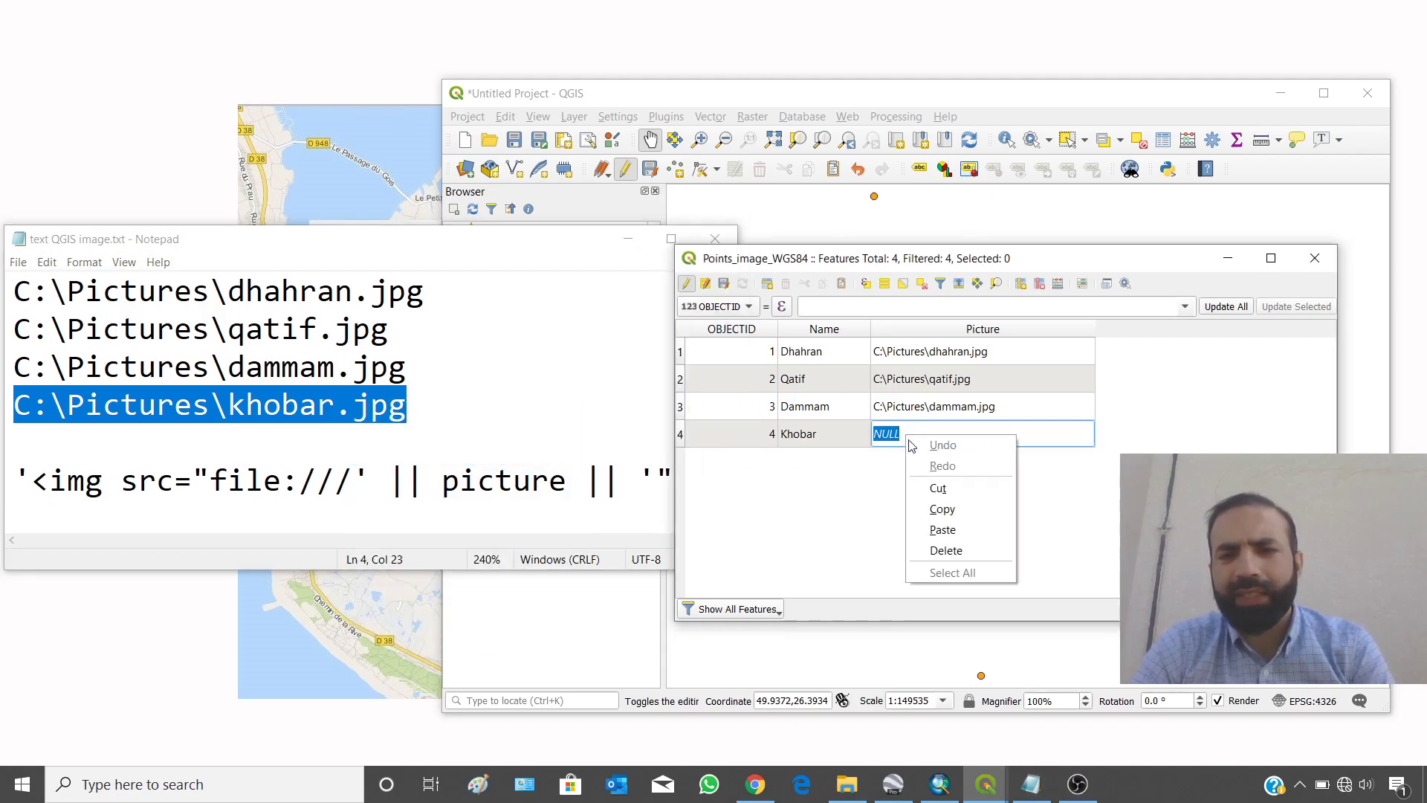
pyautogui.click(940, 529)
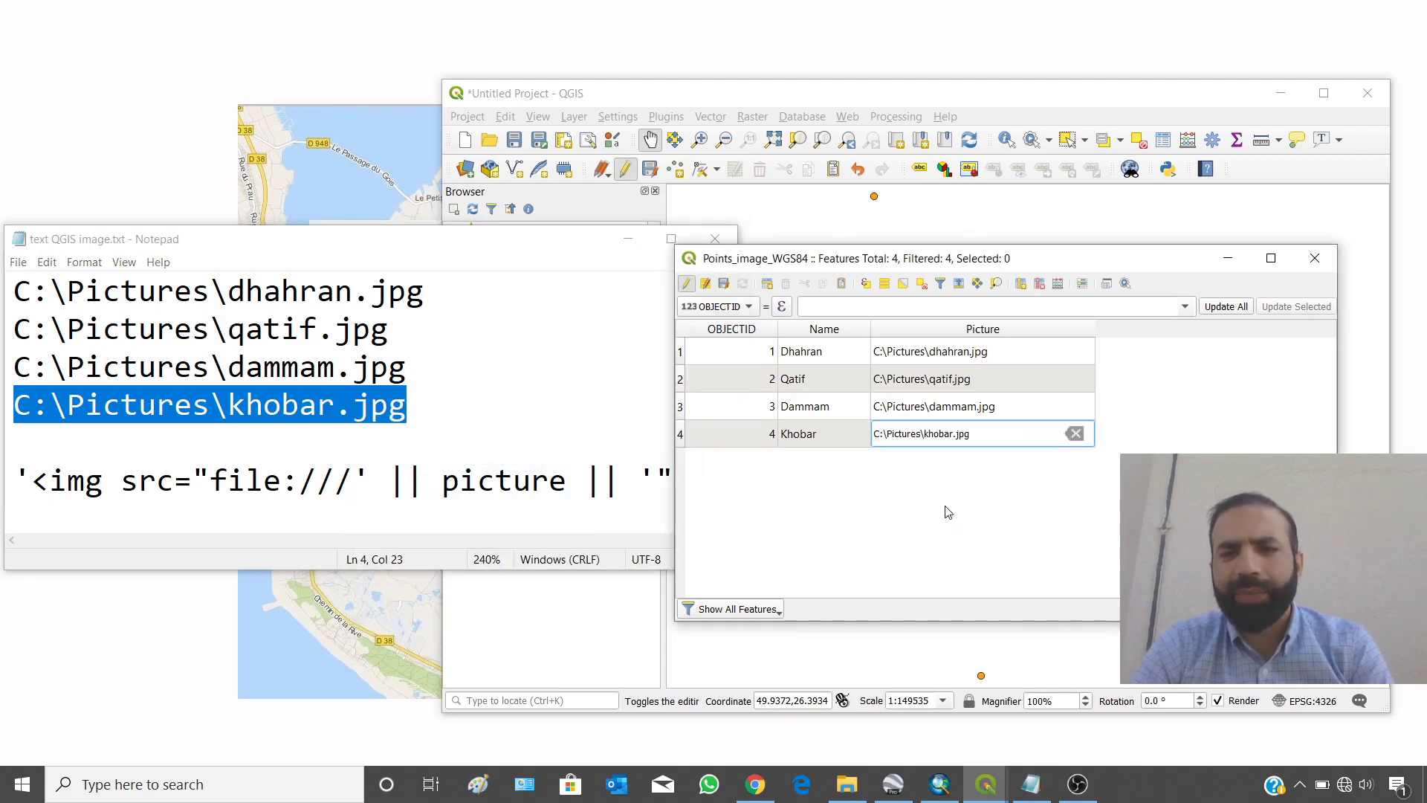
pyautogui.click(723, 285)
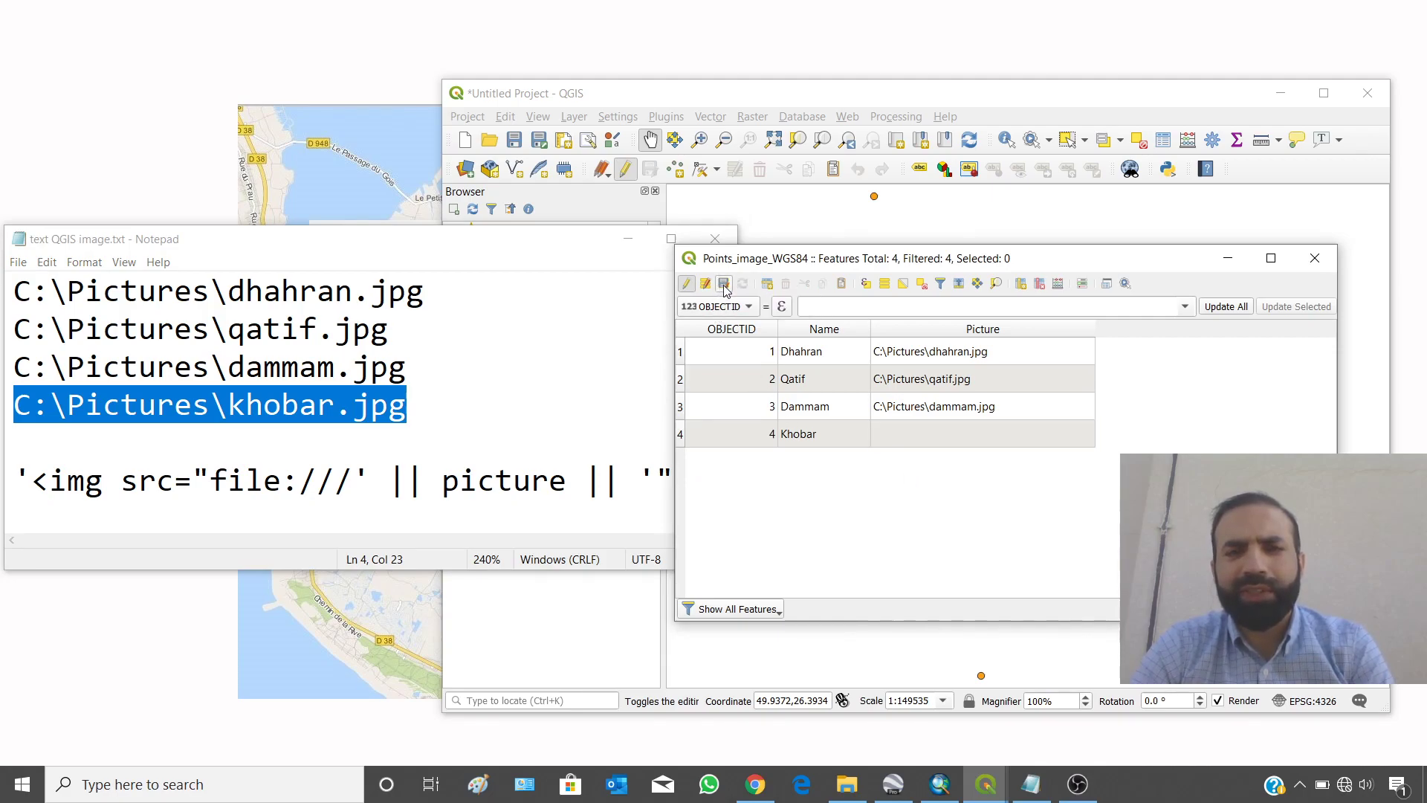
# - Paste C:\Pictures\khobar.jpg into the Khobar row's Picture field again, commit the cell and save the layer edits
pyautogui.doubleClick(901, 442)
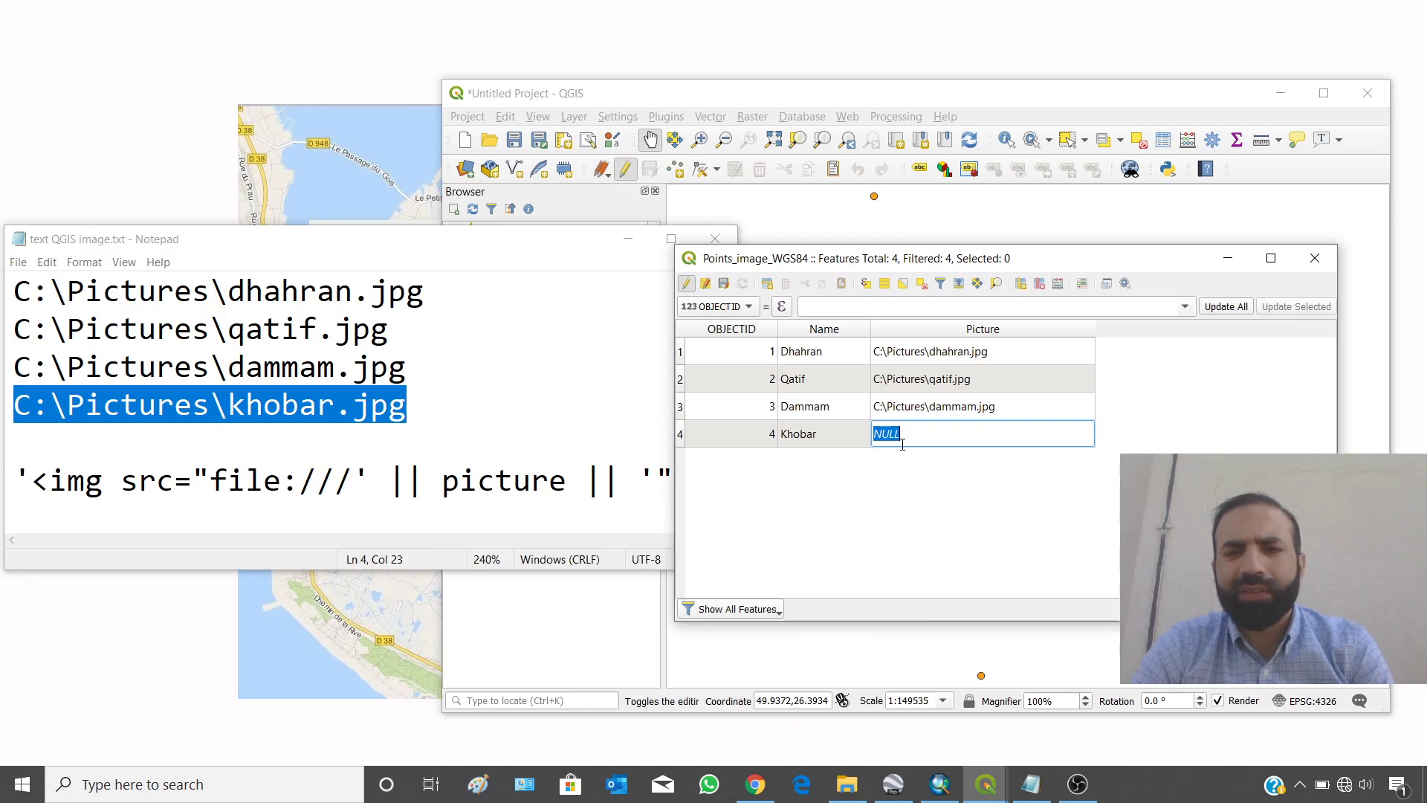
pyautogui.hotkey('ctrl', 'v')
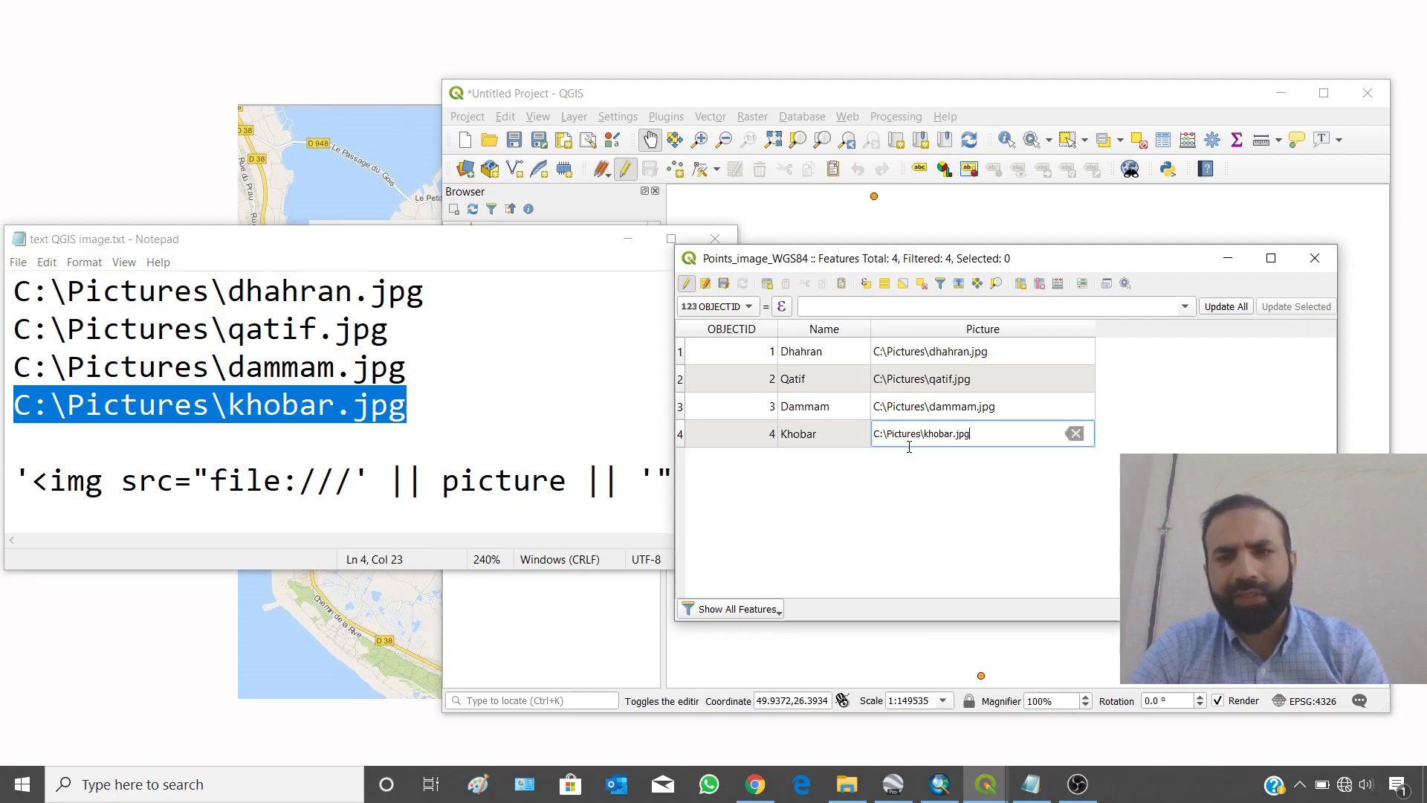
pyautogui.press('Return')
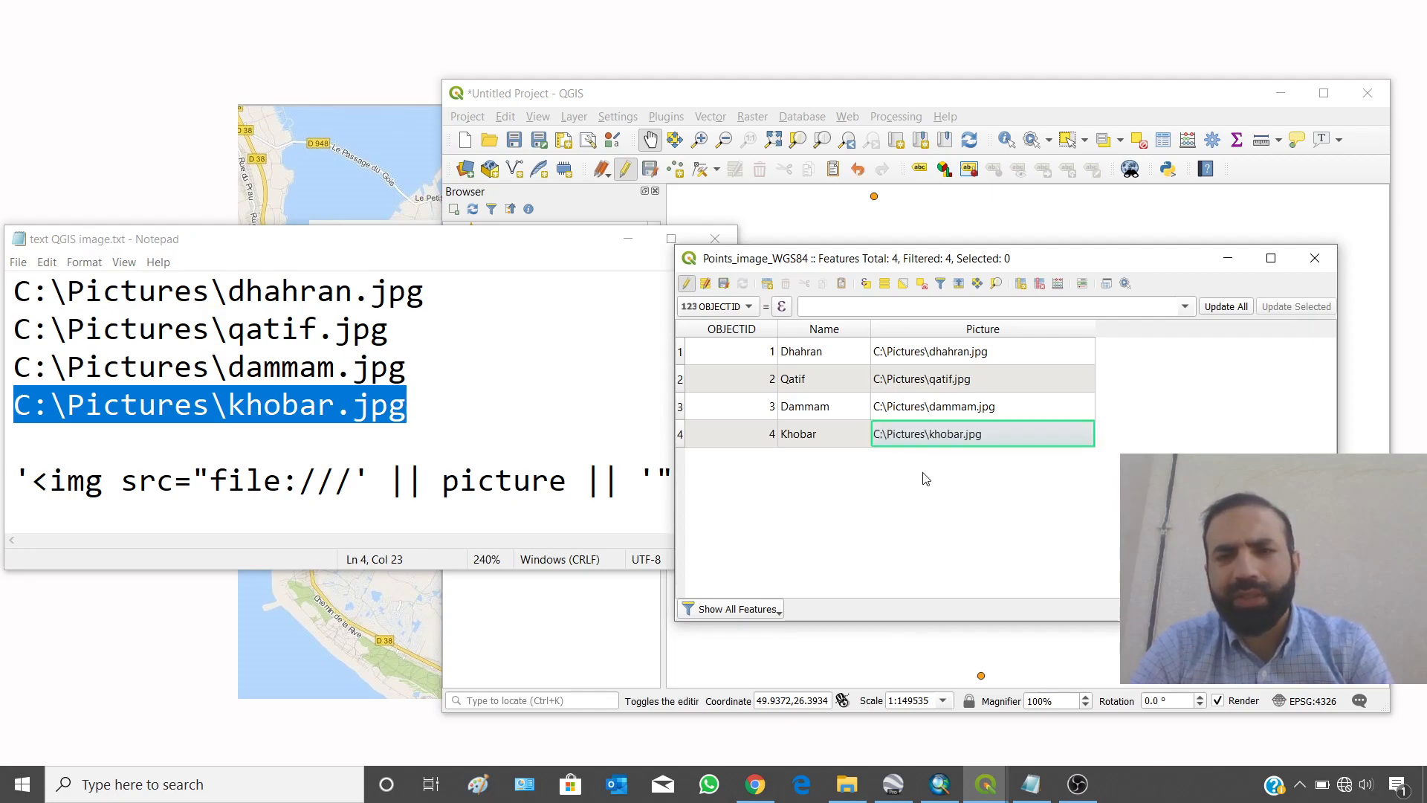
pyautogui.click(724, 285)
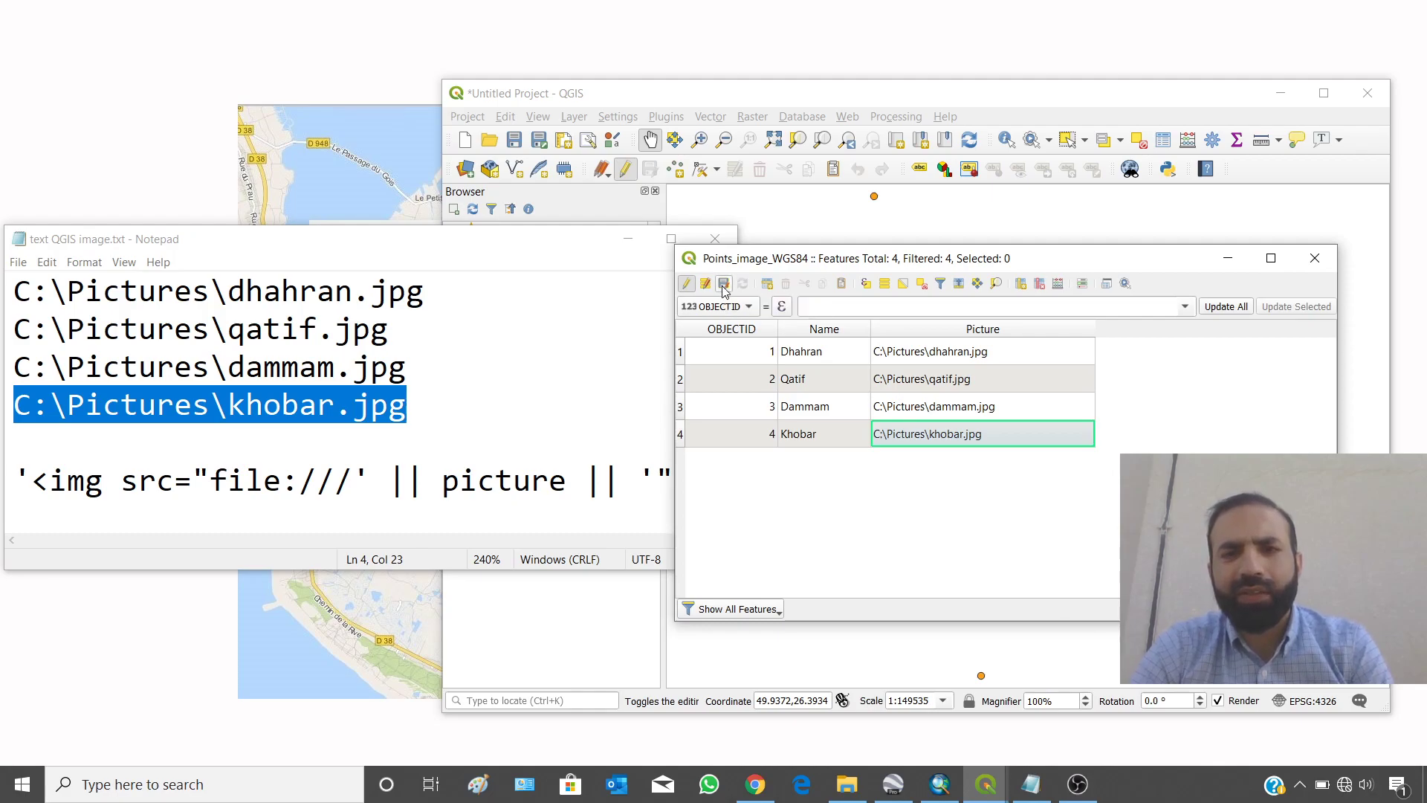
# - Narrow the Picture column, then close the attribute table with the layer edits saved
pyautogui.click(583, 262)
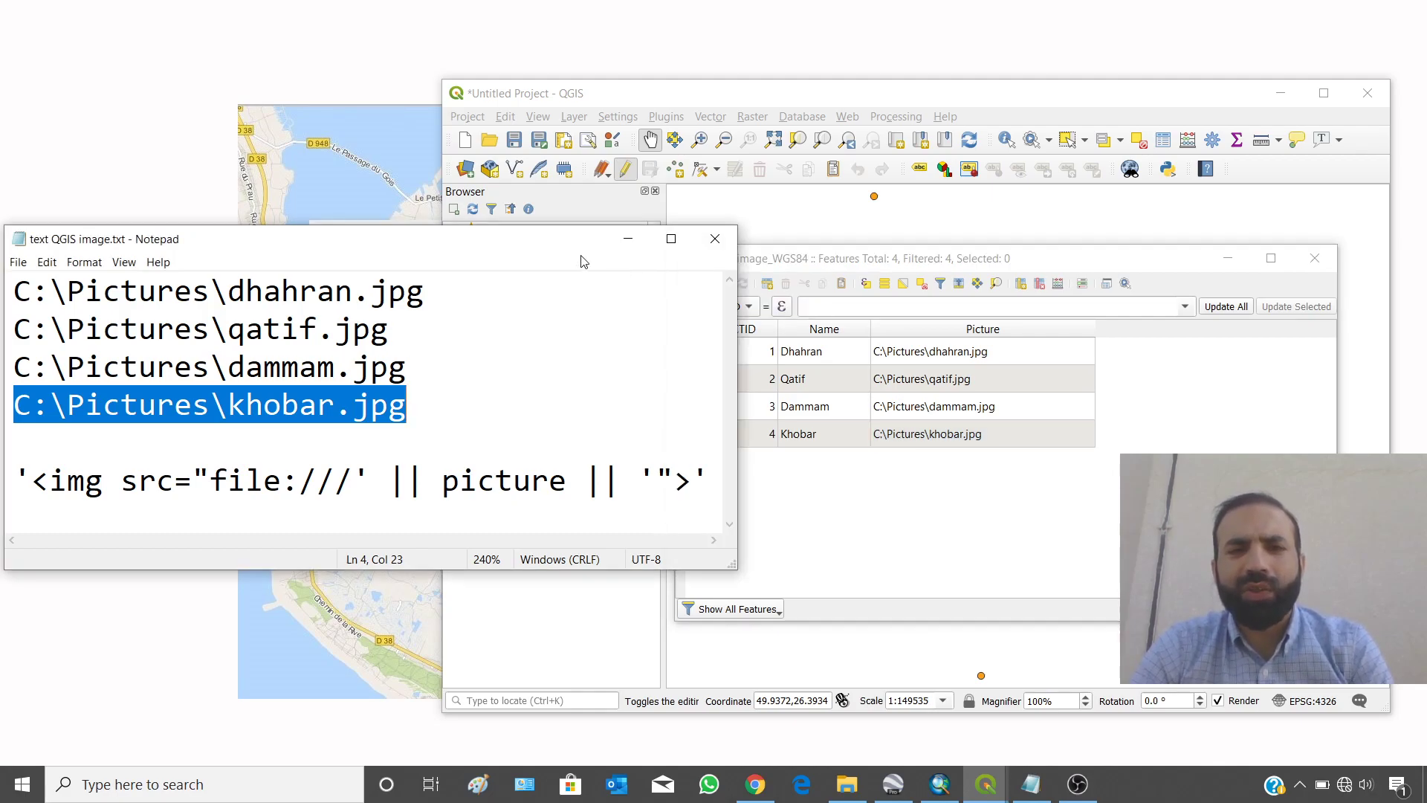
pyautogui.click(873, 496)
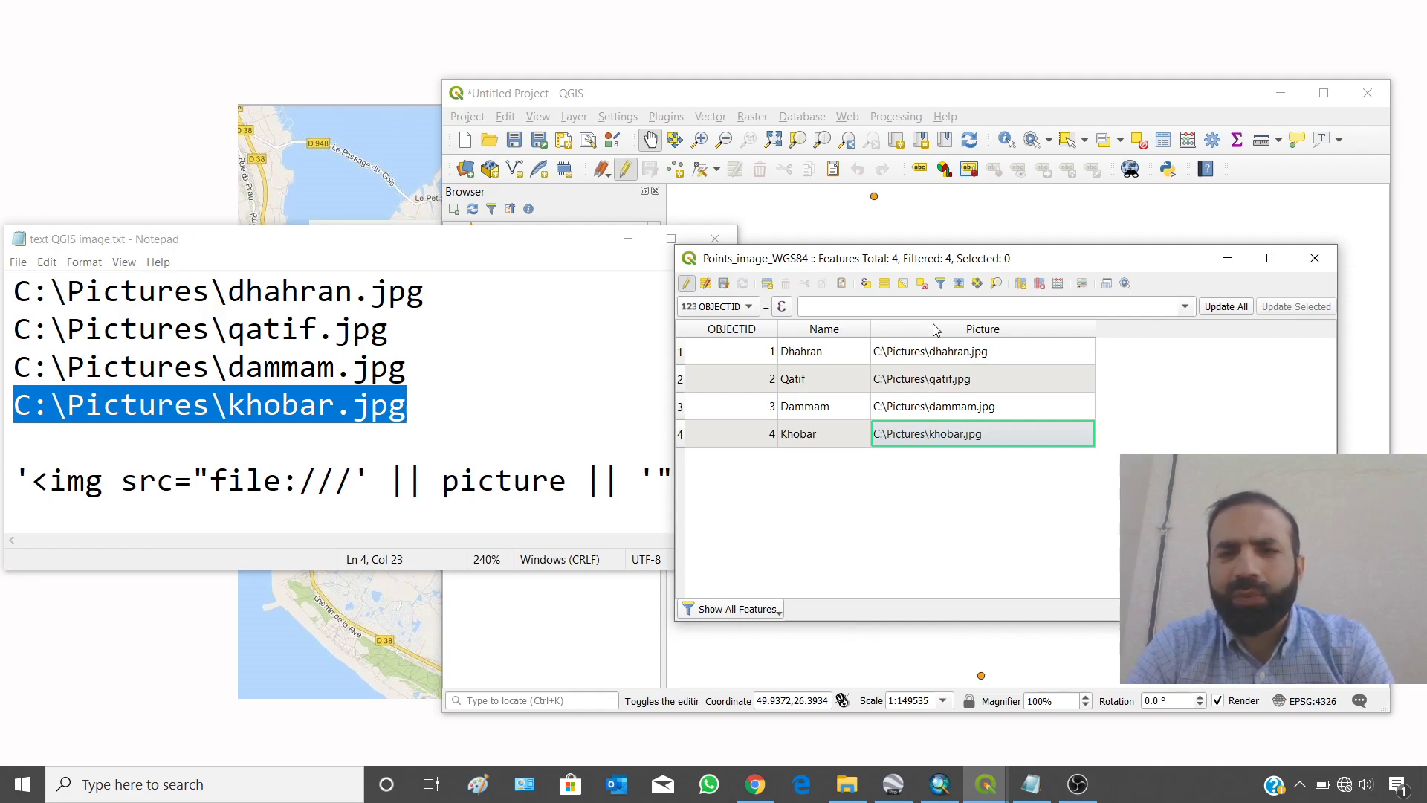
pyautogui.moveTo(1095, 329); pyautogui.dragTo(1024, 331)
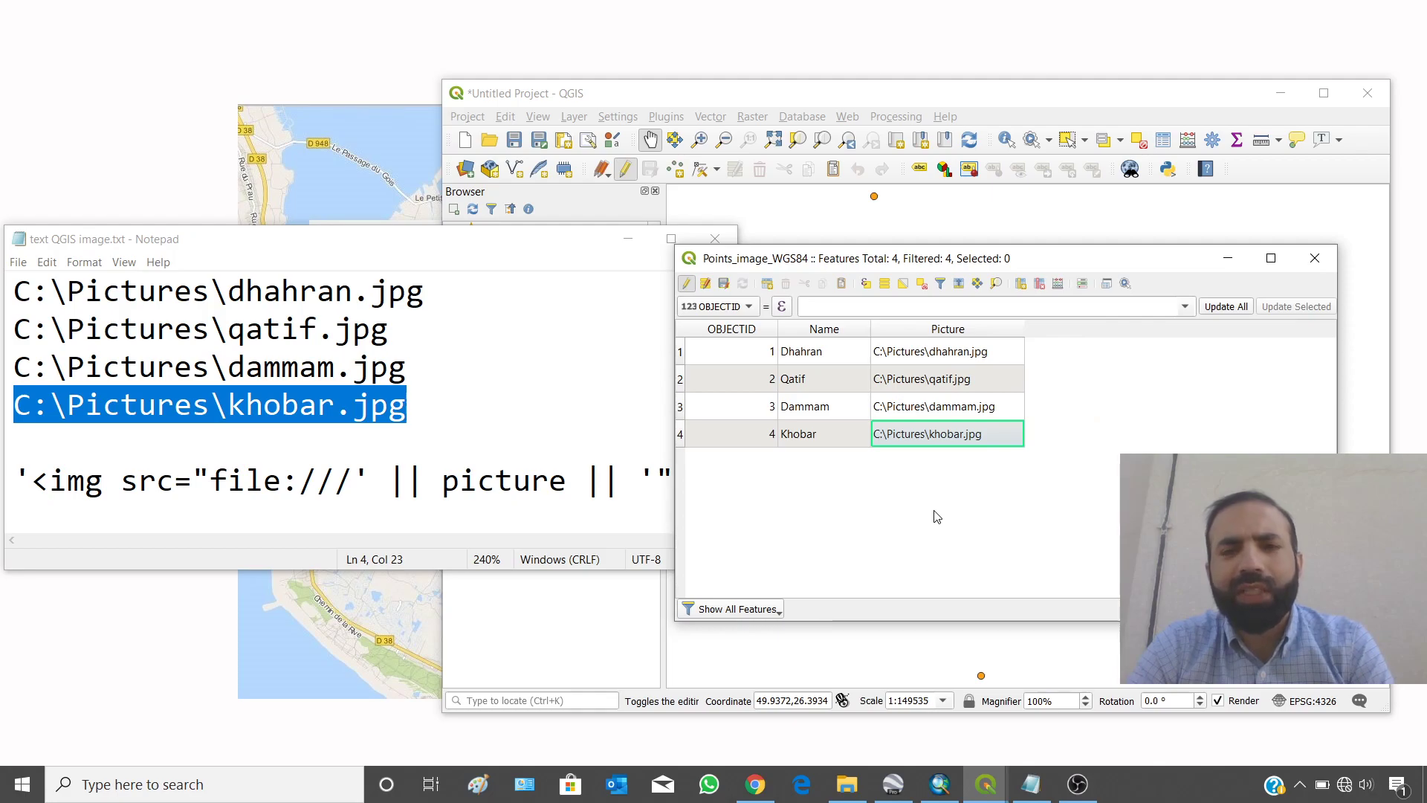
pyautogui.click(723, 287)
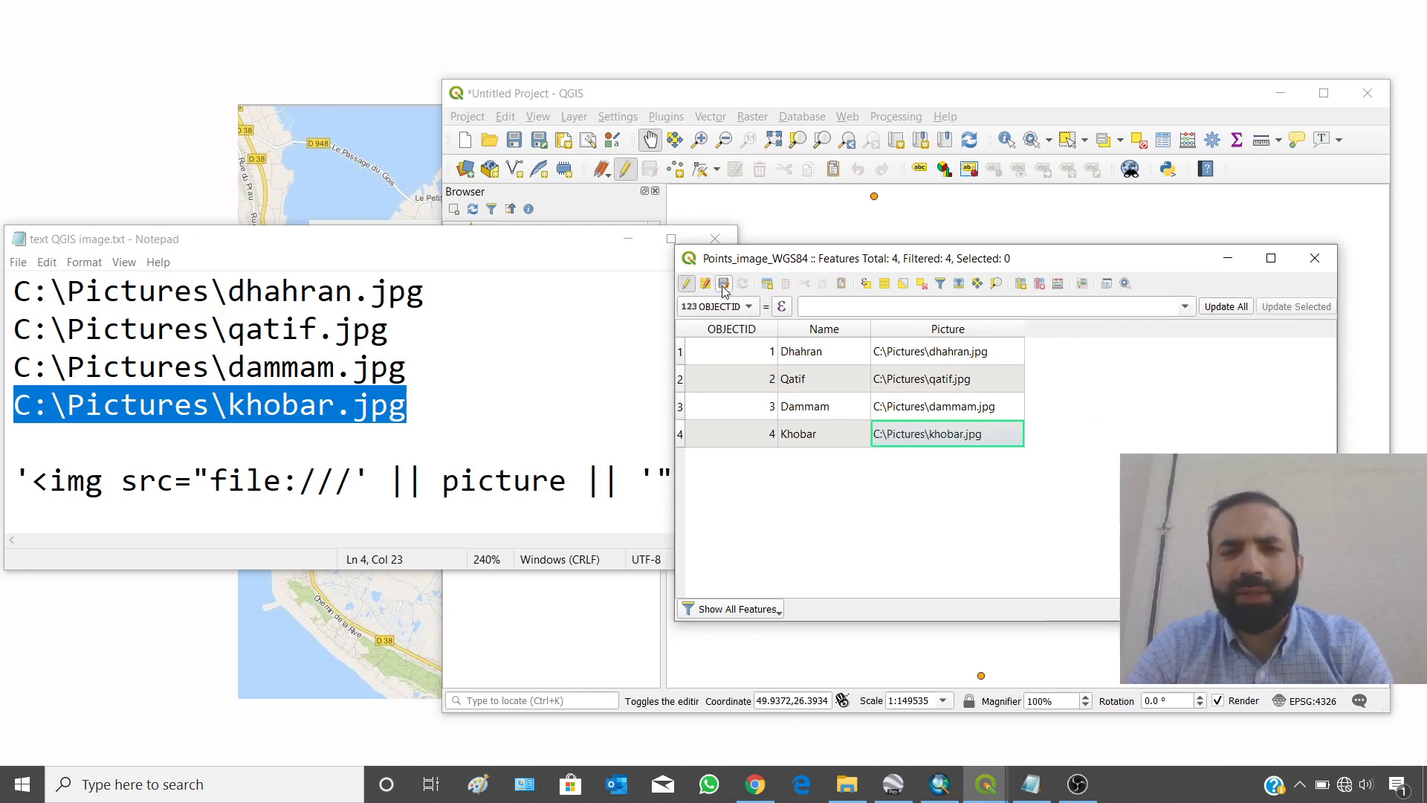
pyautogui.click(1312, 260)
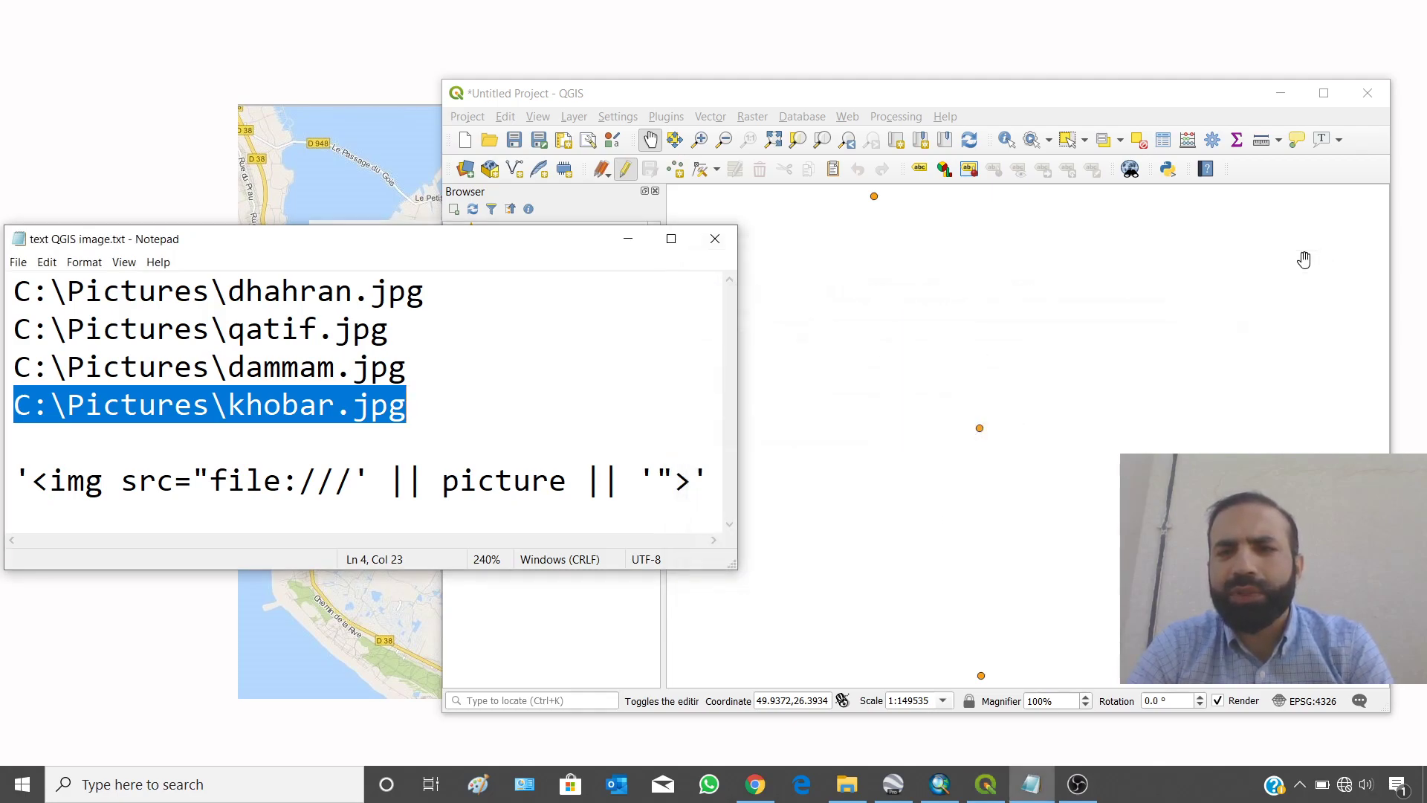
# - Open the Field Calculator for Points_image_WGS84 and define a new virtual field named Picture_v of type Text (string)
pyautogui.click(628, 101)
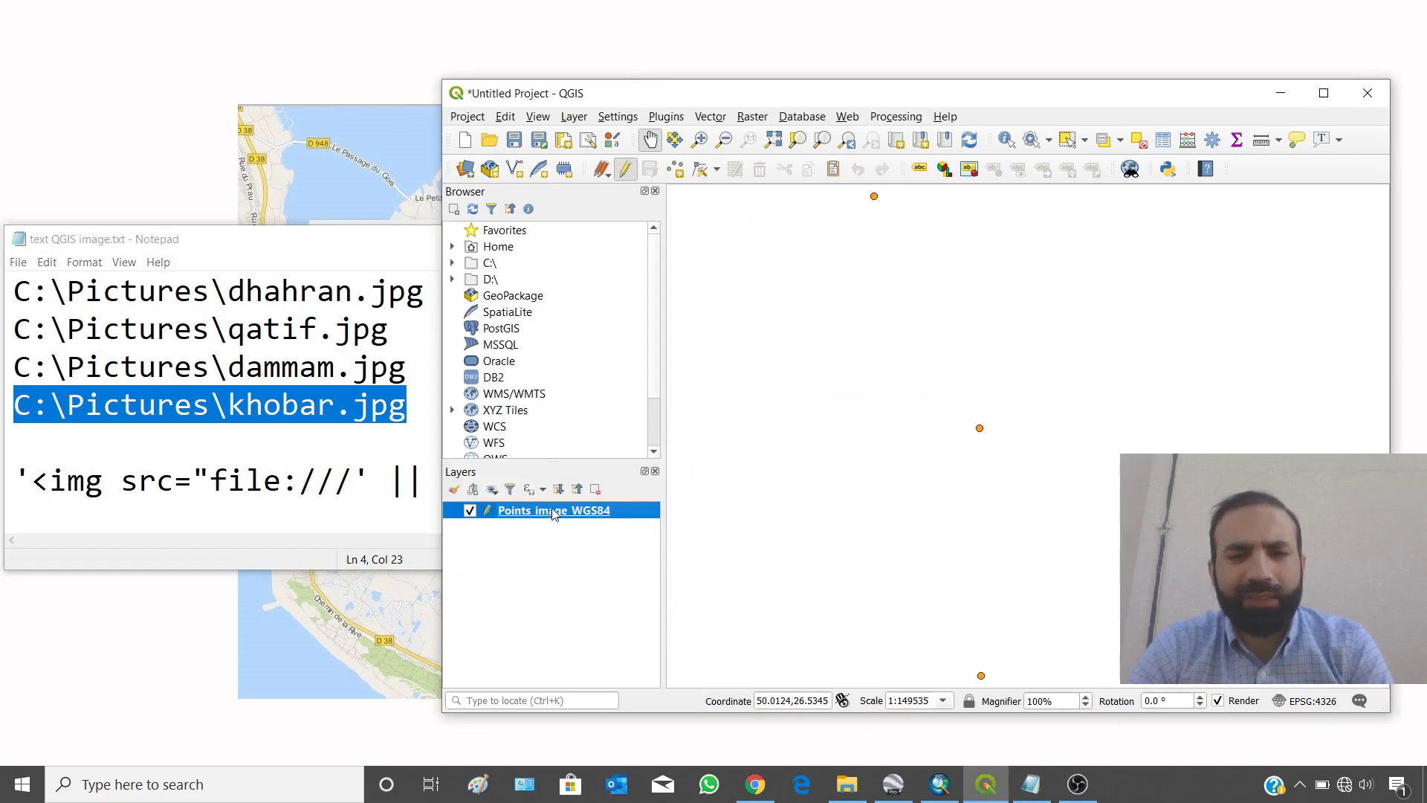
pyautogui.click(1186, 141)
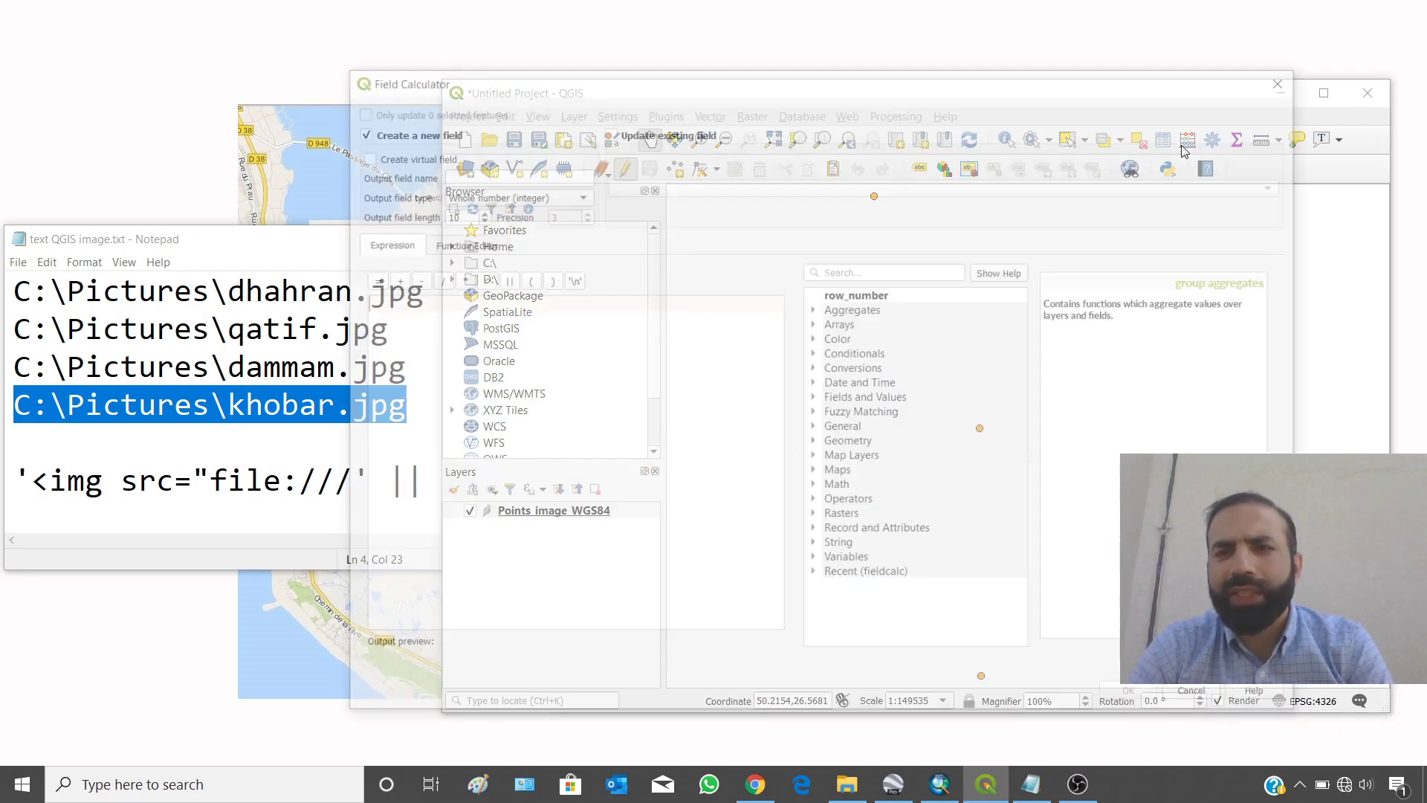
pyautogui.moveTo(340, 65); pyautogui.dragTo(591, 184)
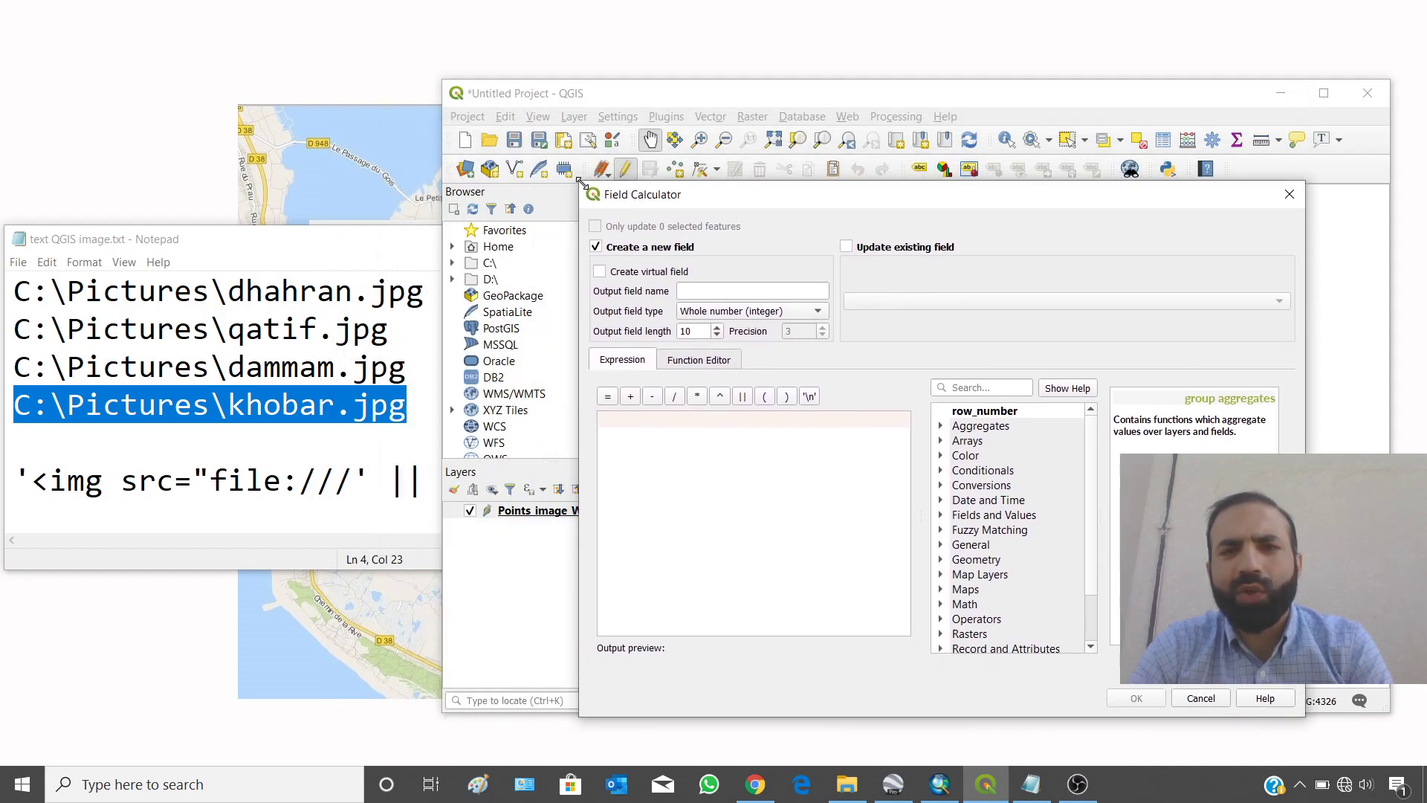
pyautogui.moveTo(739, 205); pyautogui.dragTo(765, 207)
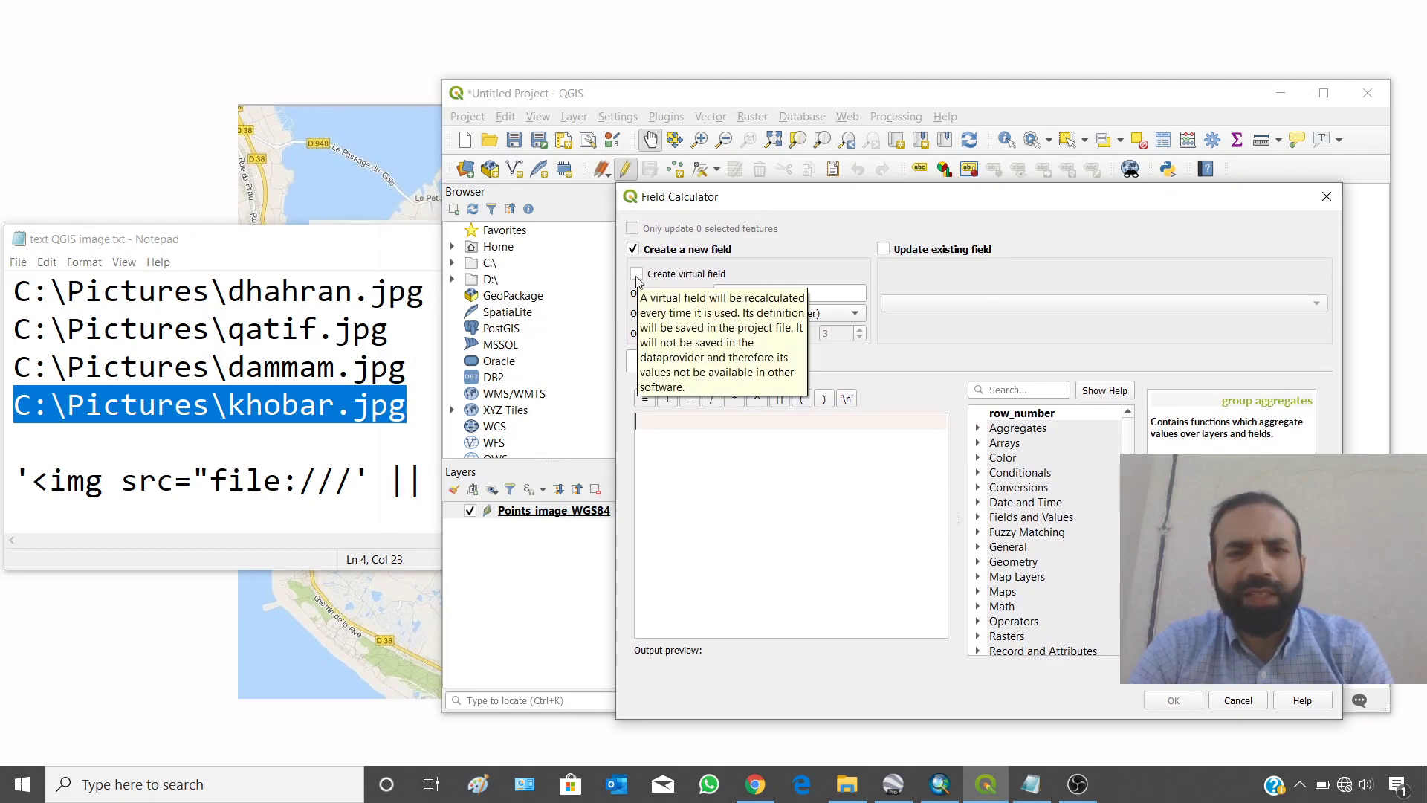
pyautogui.click(636, 276)
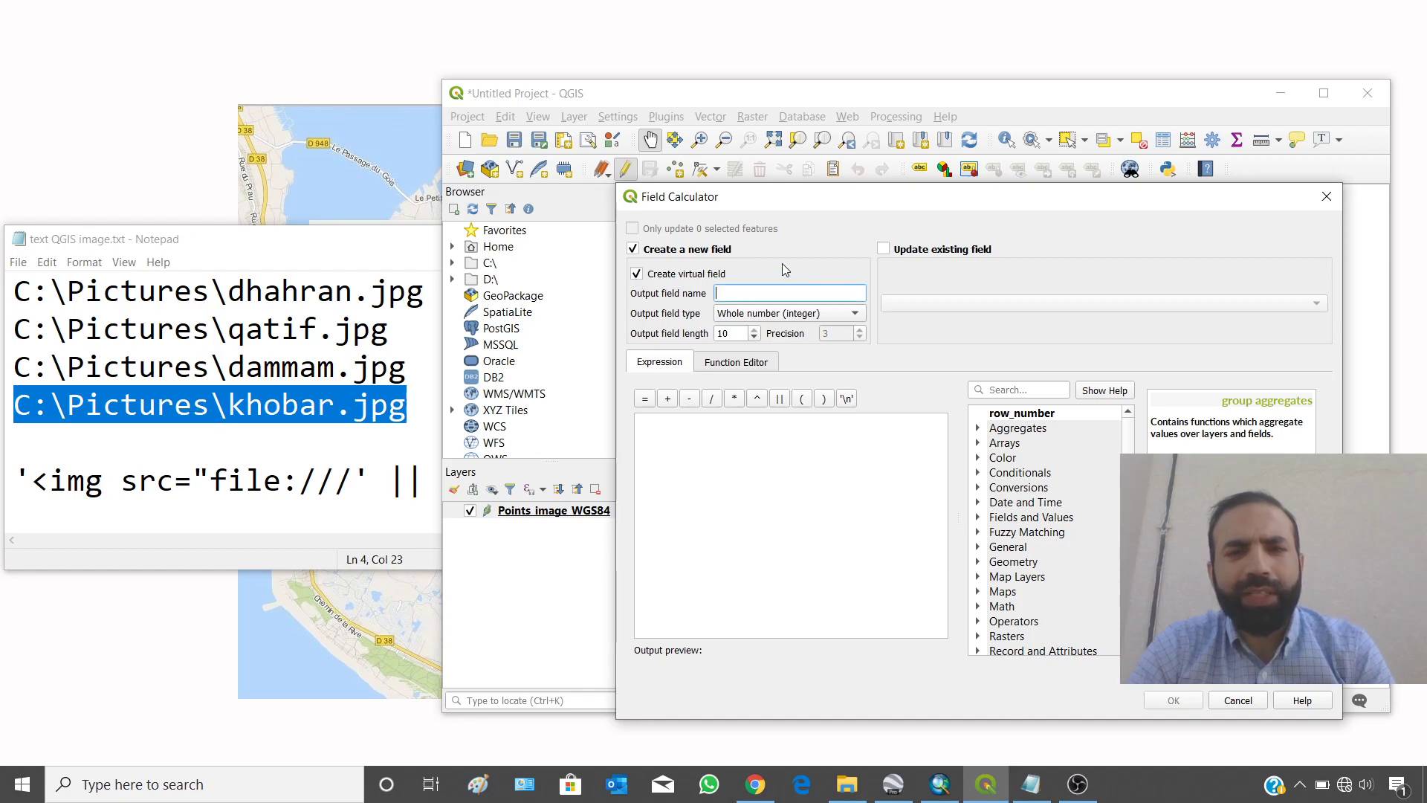
pyautogui.write('Picture_v')
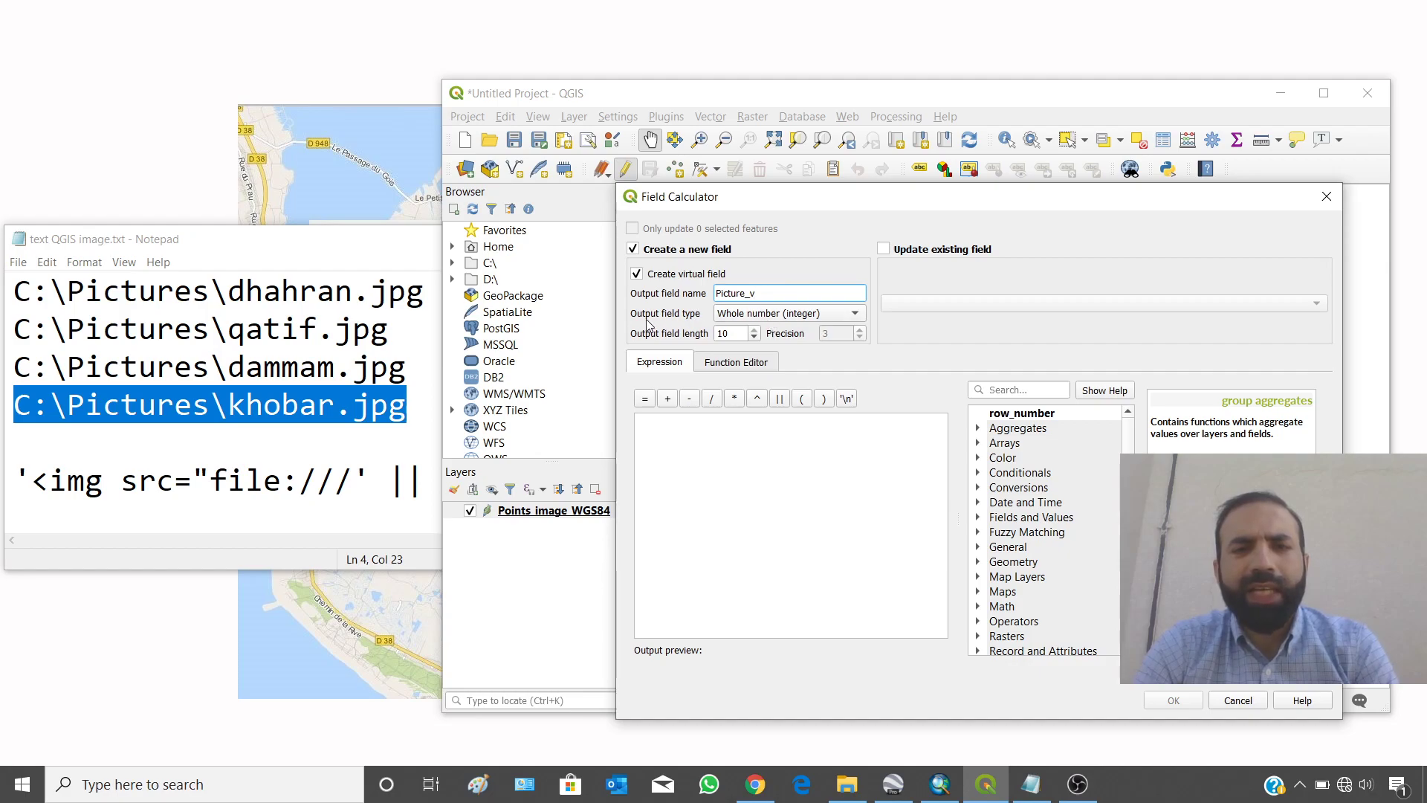
pyautogui.click(753, 316)
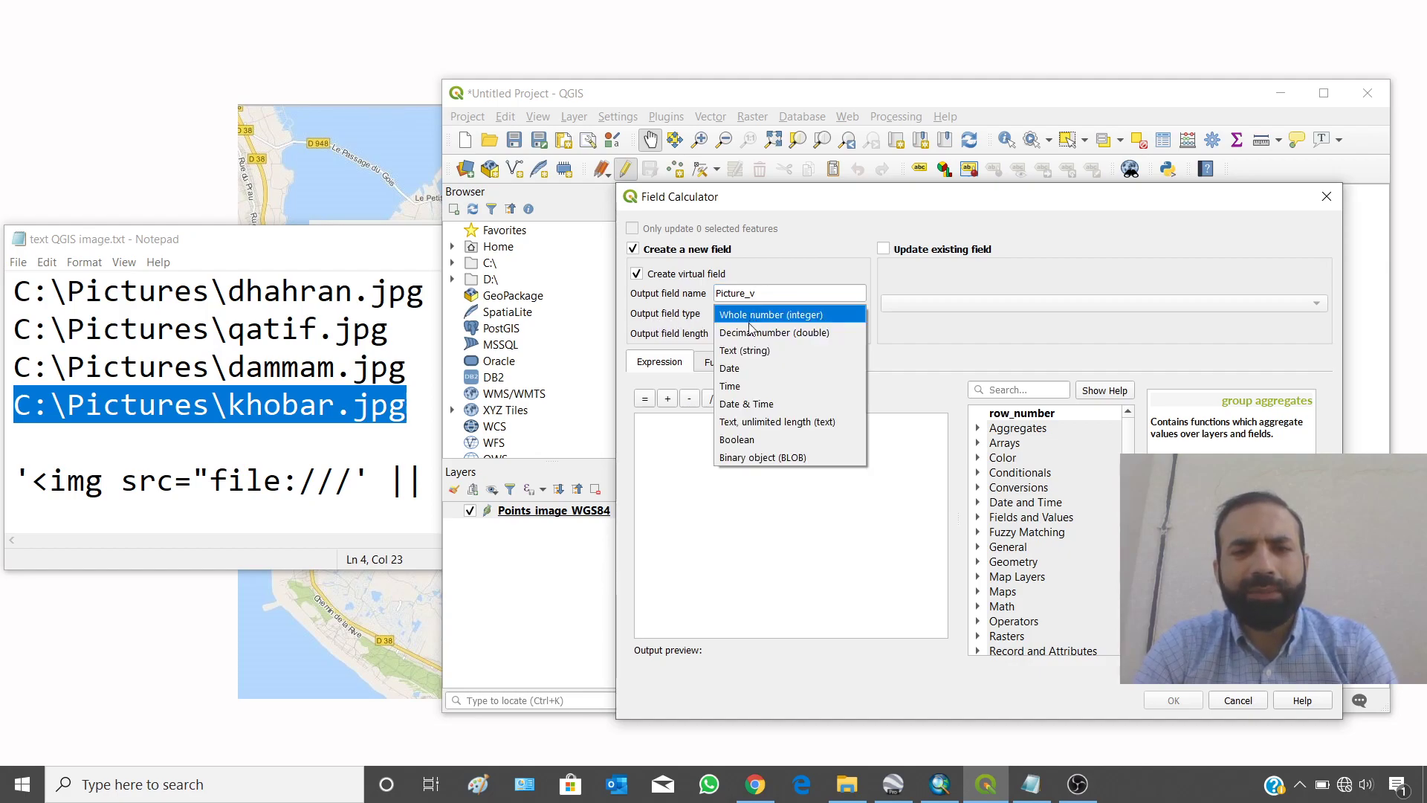
pyautogui.click(744, 351)
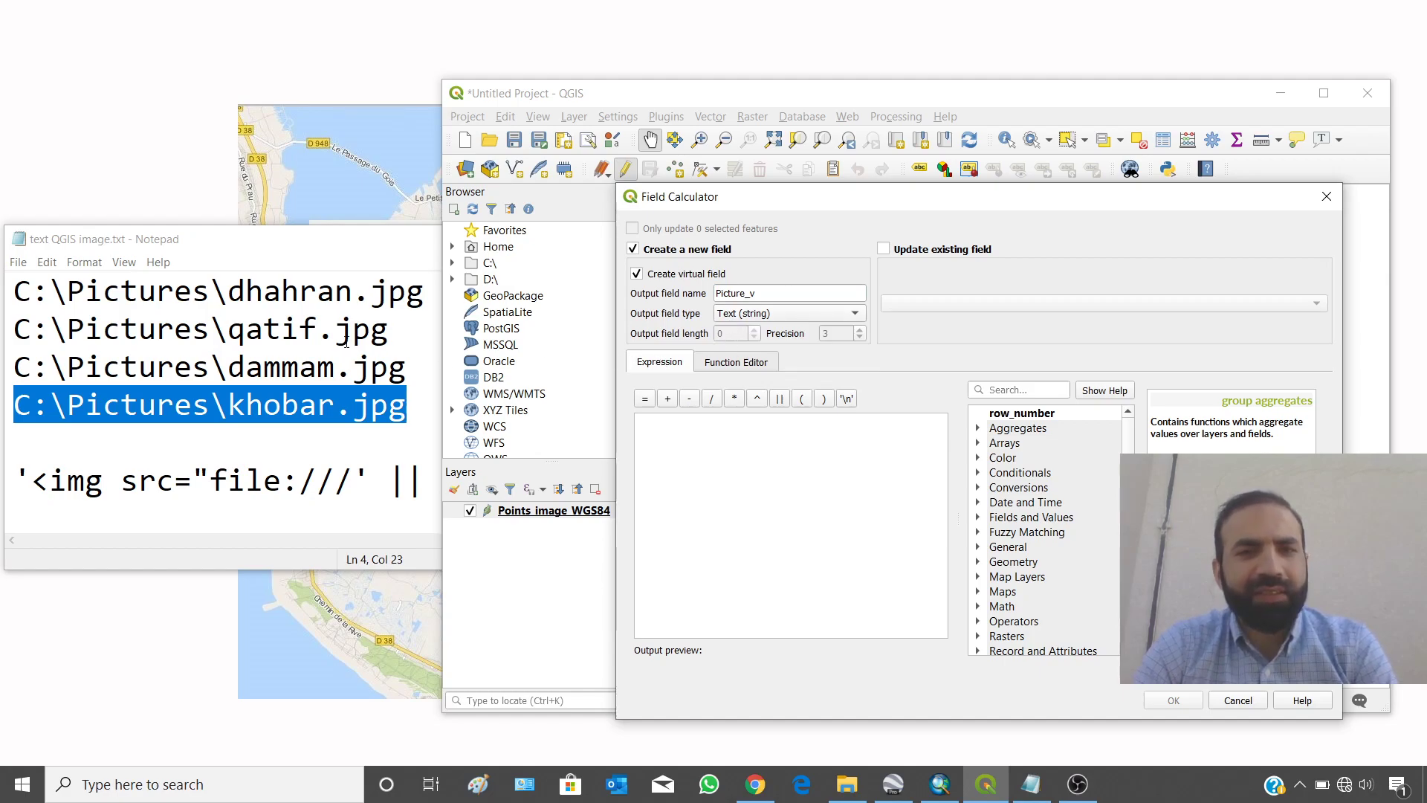
# - Copy the expression '<img src="file:///' || picture || '">' from Notepad and move the Notepad window clear of the Field Calculator
pyautogui.click(250, 336)
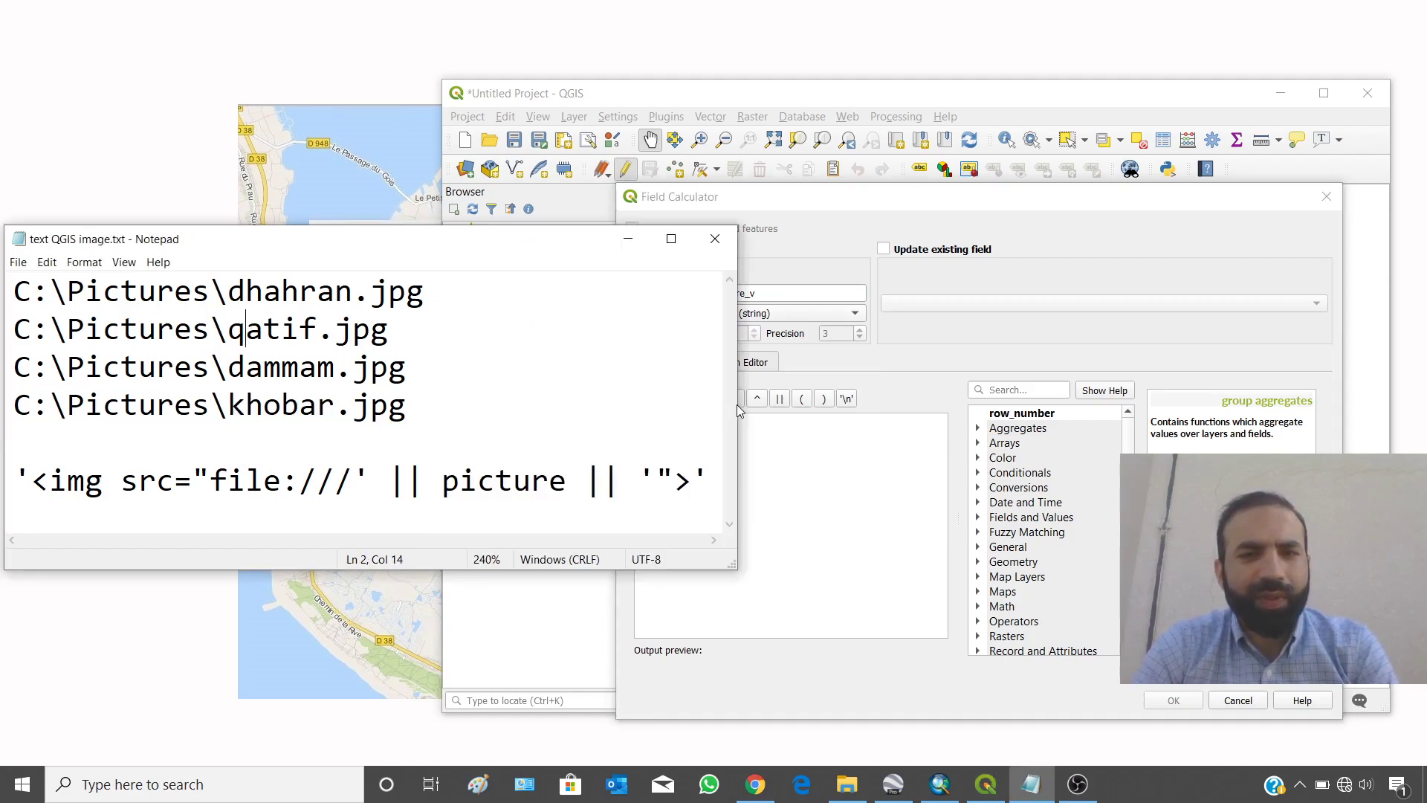
pyautogui.moveTo(738, 405); pyautogui.dragTo(884, 405)
pyautogui.moveTo(20, 475); pyautogui.dragTo(711, 484)
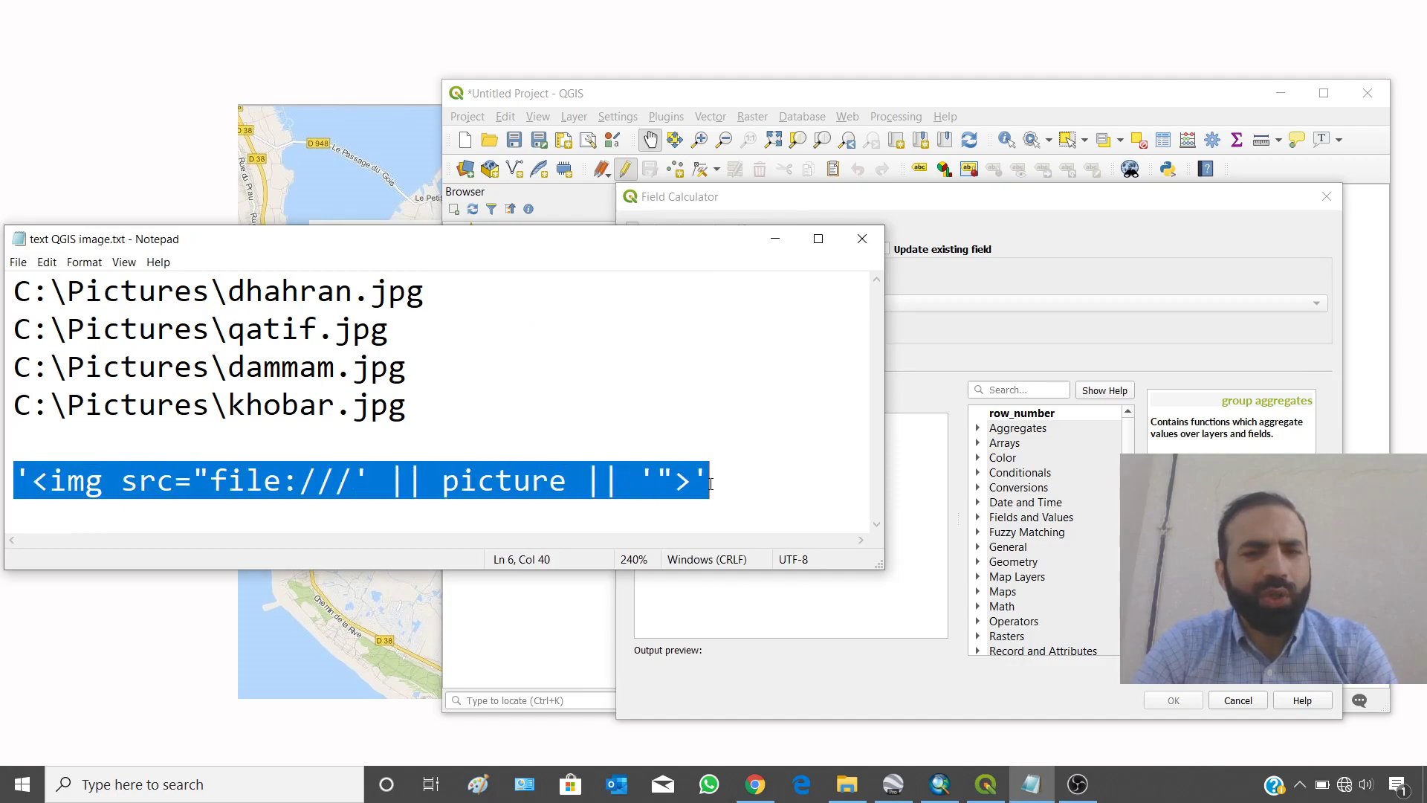
pyautogui.rightClick(640, 484)
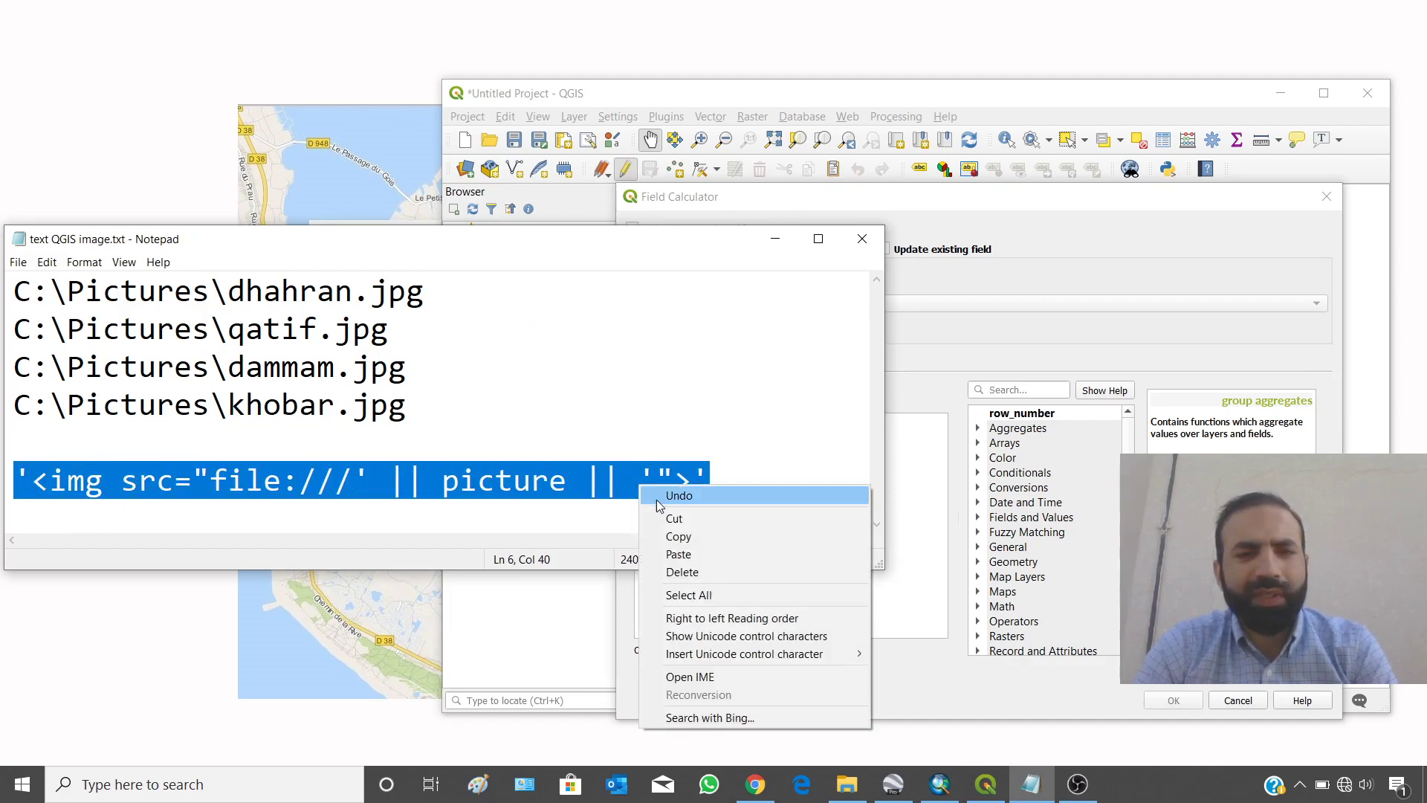
pyautogui.click(680, 537)
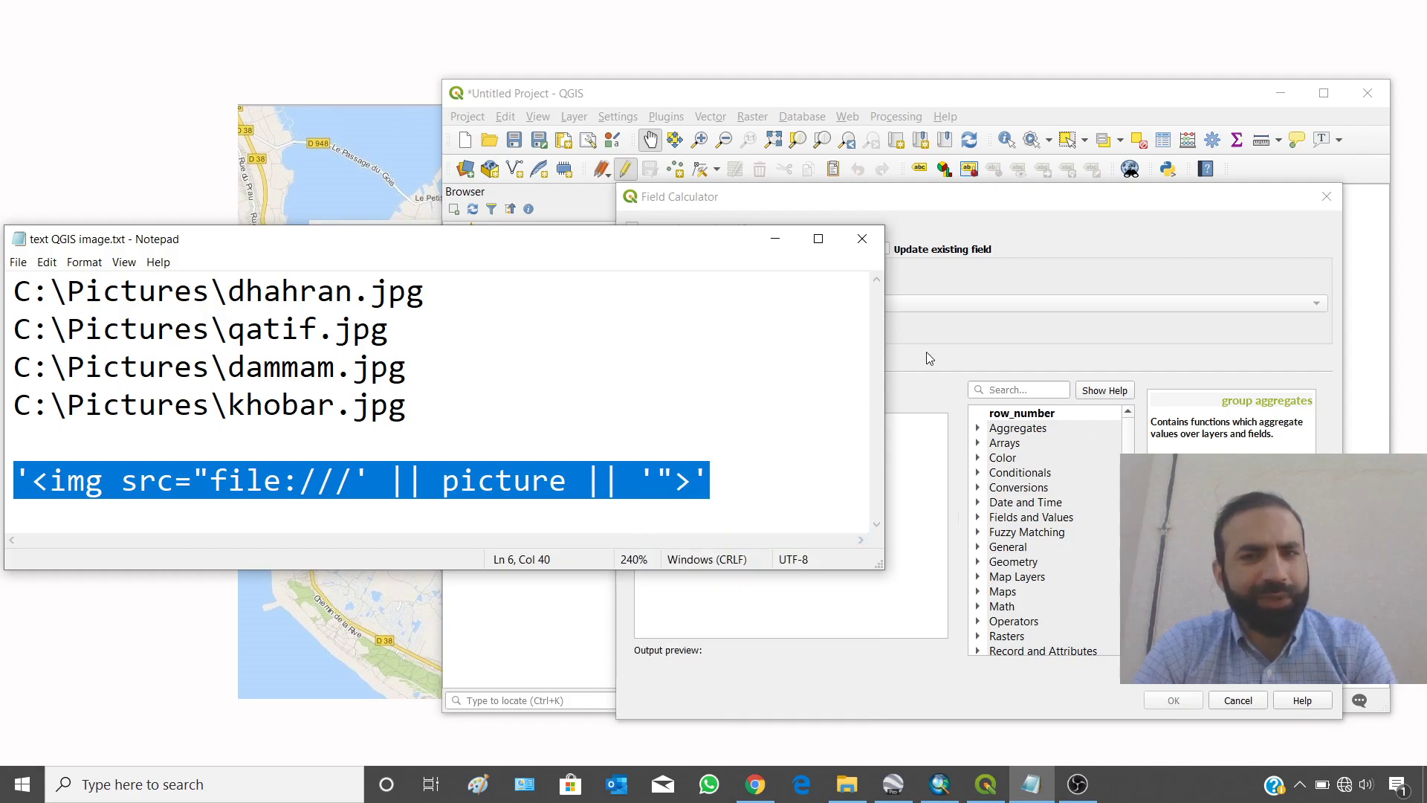
pyautogui.moveTo(560, 254); pyautogui.dragTo(567, 47)
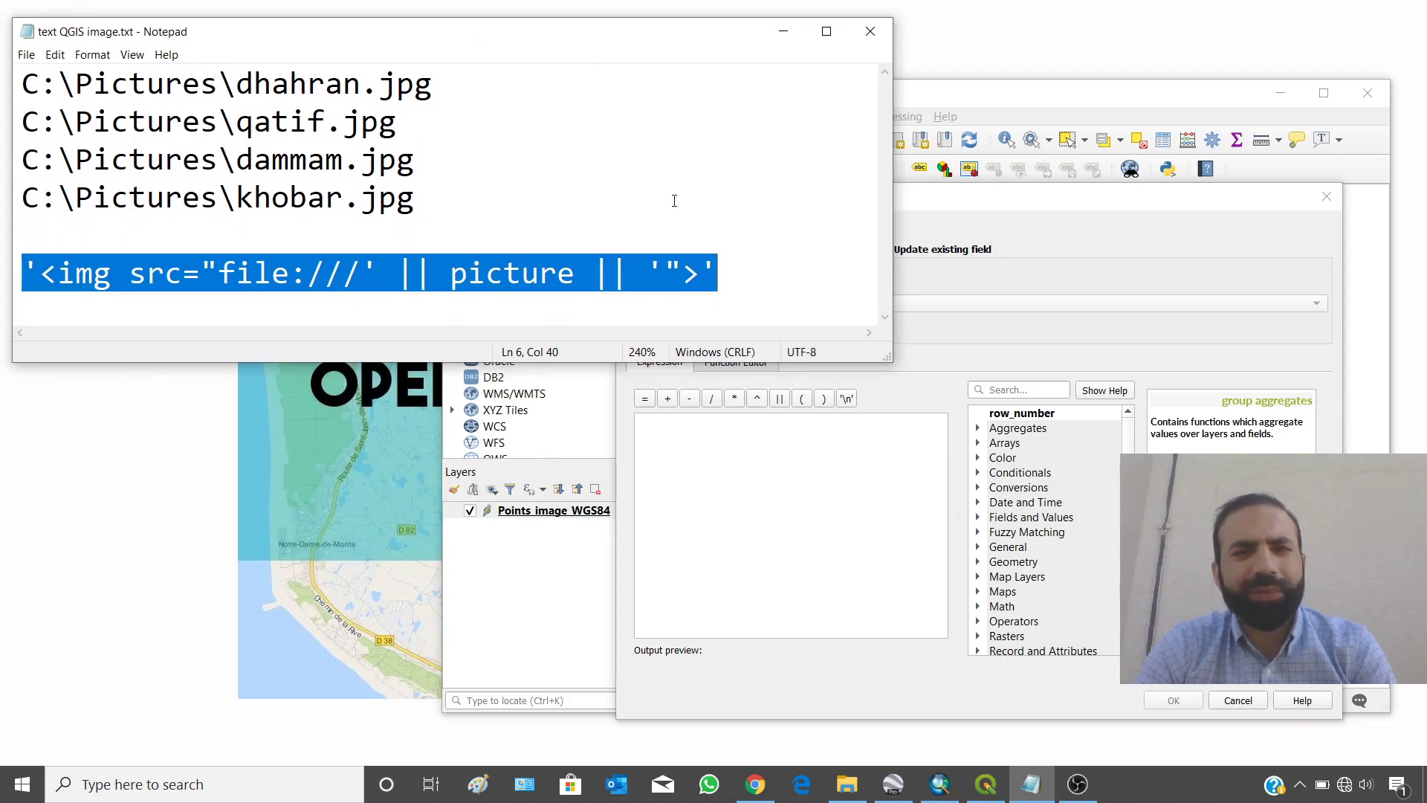
pyautogui.moveTo(891, 361); pyautogui.dragTo(770, 343)
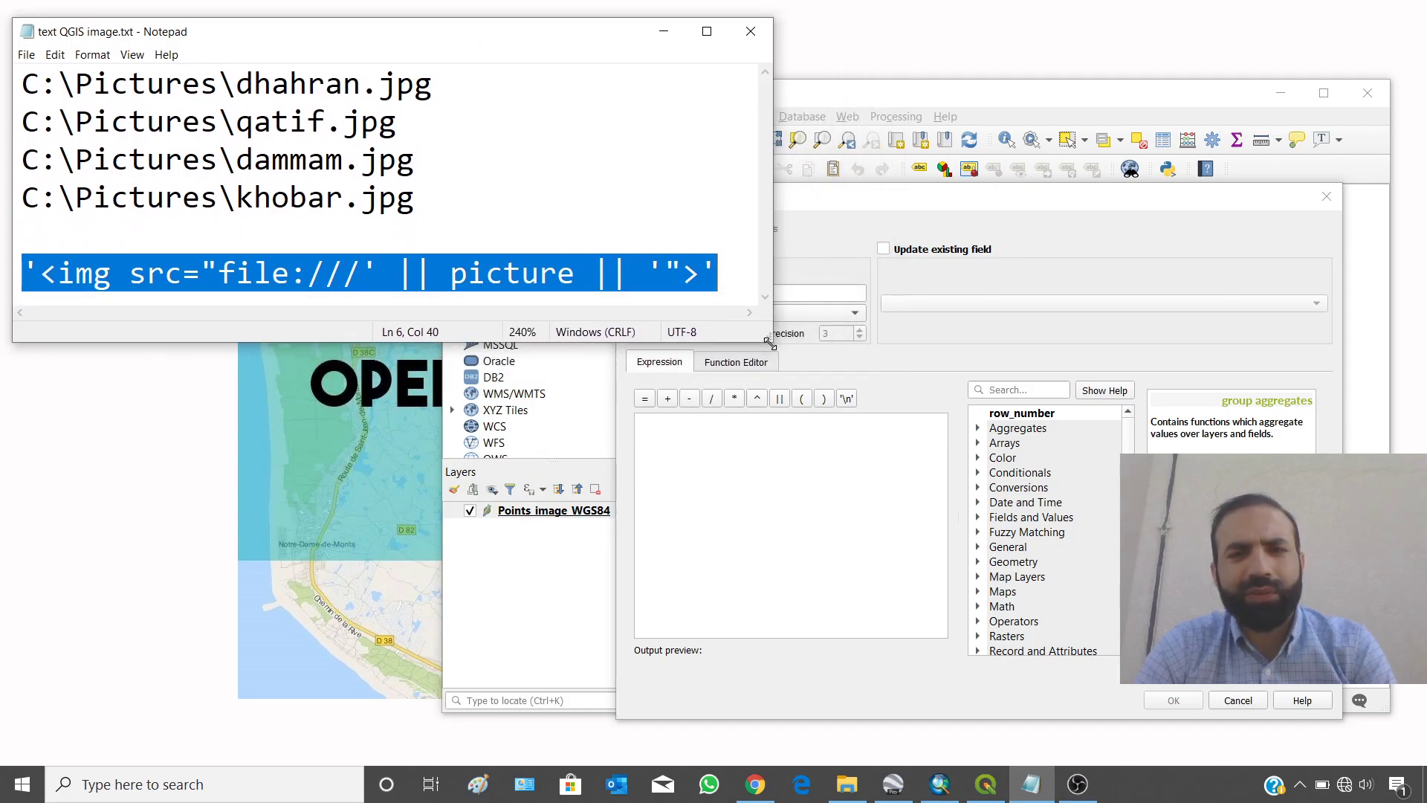
# - Paste '<img src="file:///' || picture || '">' as the Field Calculator expression and create the Picture_v field
pyautogui.click(847, 208)
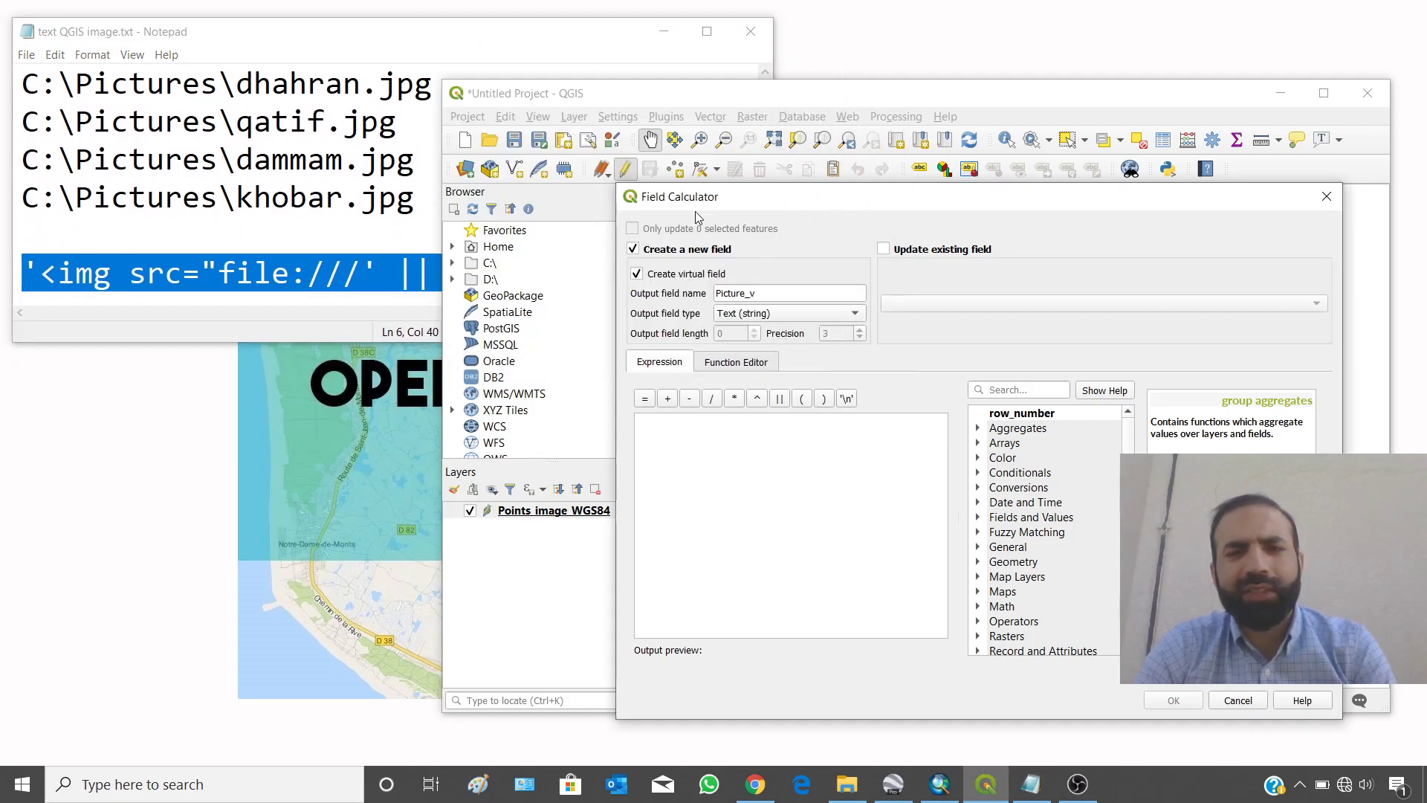
pyautogui.click(655, 425)
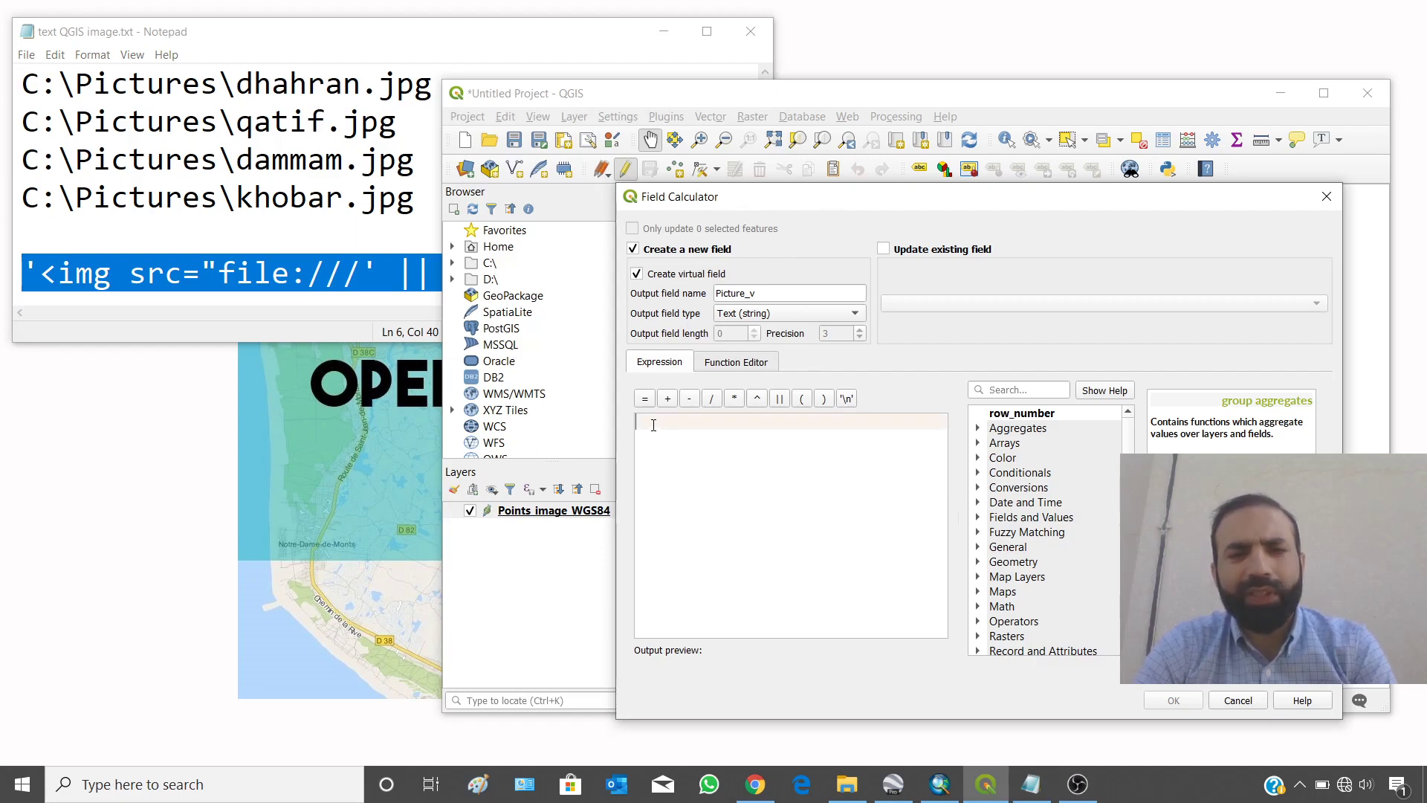
pyautogui.rightClick(647, 420)
pyautogui.click(672, 517)
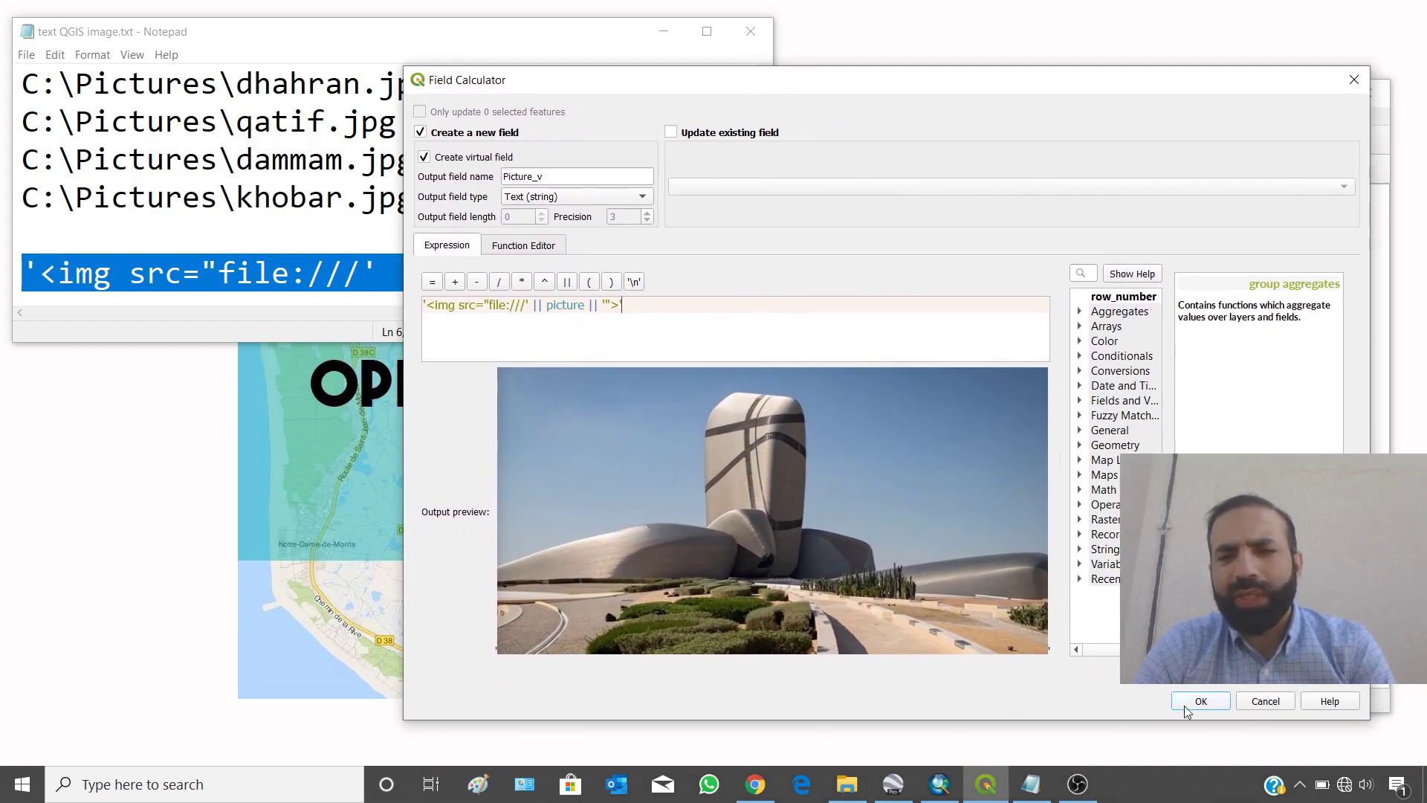
pyautogui.click(1198, 701)
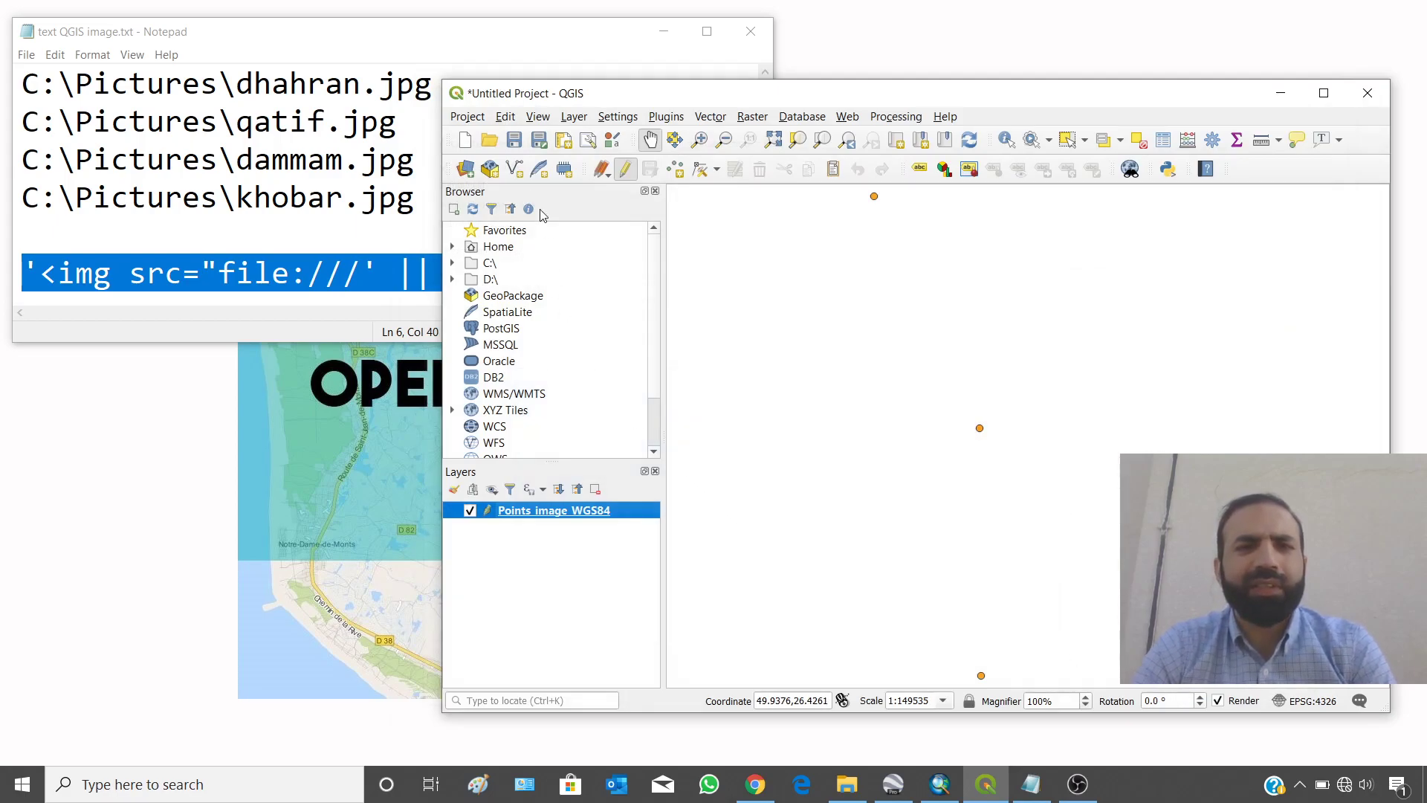
# - Deselect the image expression in Notepad, minimize Notepad, and move the QGIS window to the middle of the desktop
pyautogui.moveTo(627, 85); pyautogui.dragTo(636, 98)
pyautogui.click(573, 55)
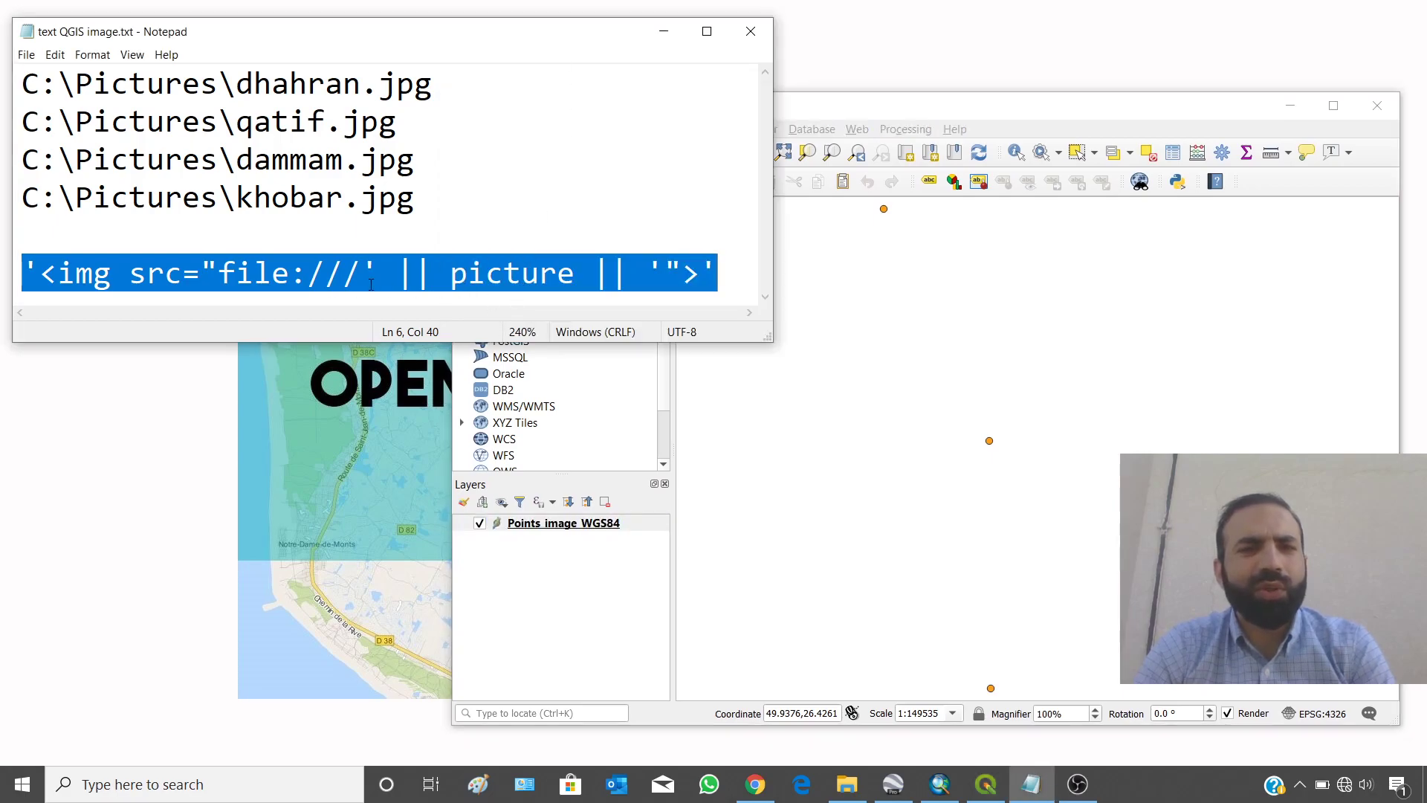
pyautogui.click(24, 272)
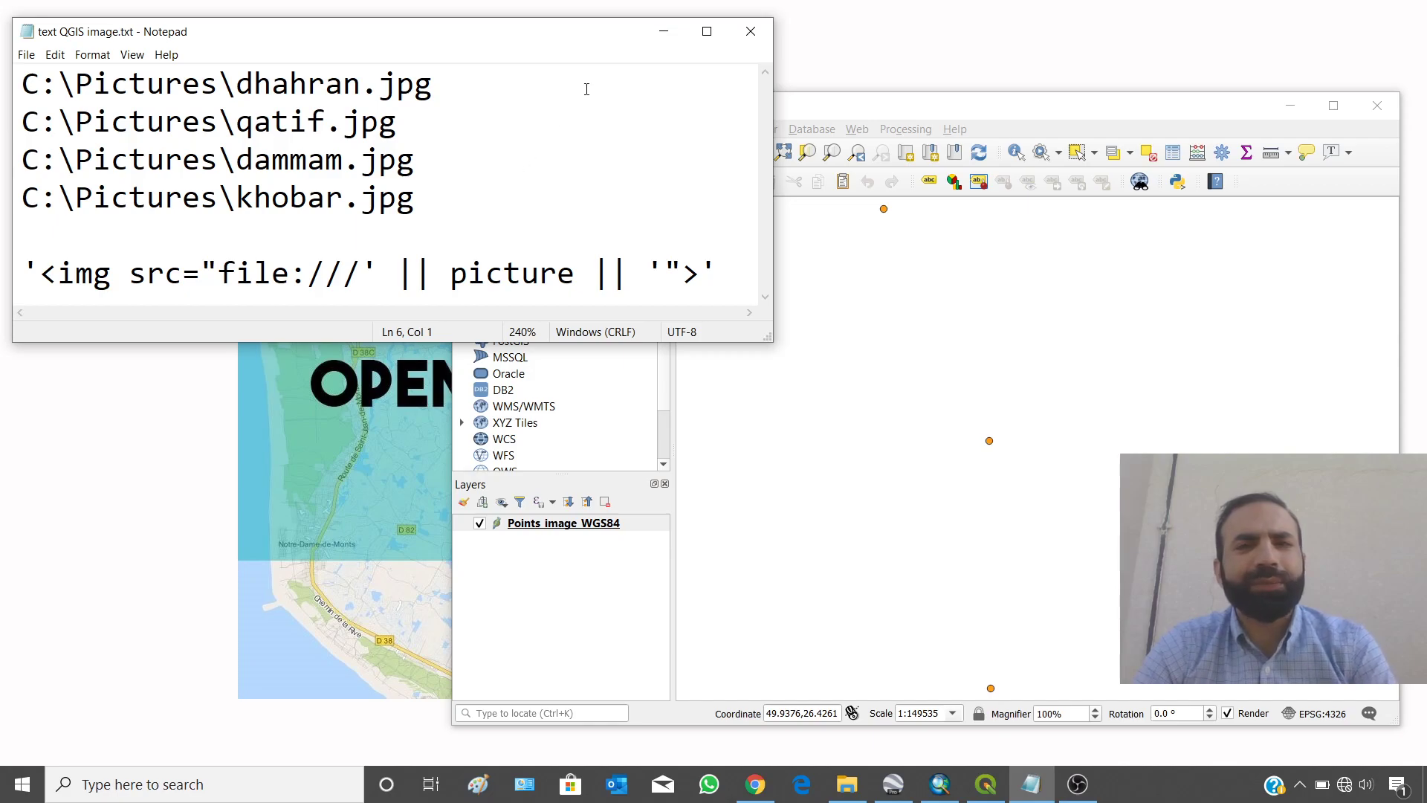
pyautogui.click(657, 38)
pyautogui.moveTo(723, 113); pyautogui.dragTo(525, 86)
# - Start exporting the features of the Points_image_WGS84 layer in Keyhole Markup Language [KML] format
pyautogui.rightClick(394, 511)
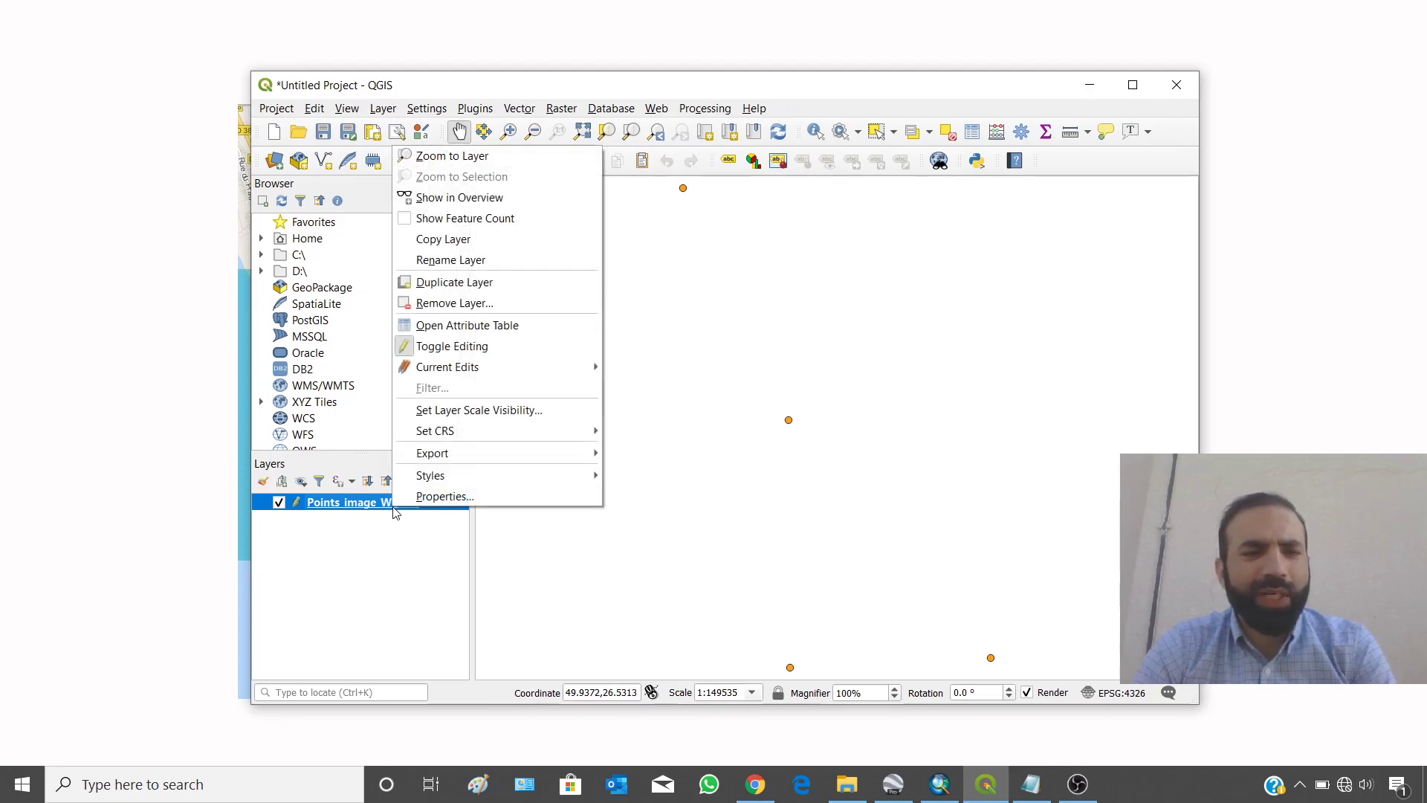
pyautogui.moveTo(460, 459)
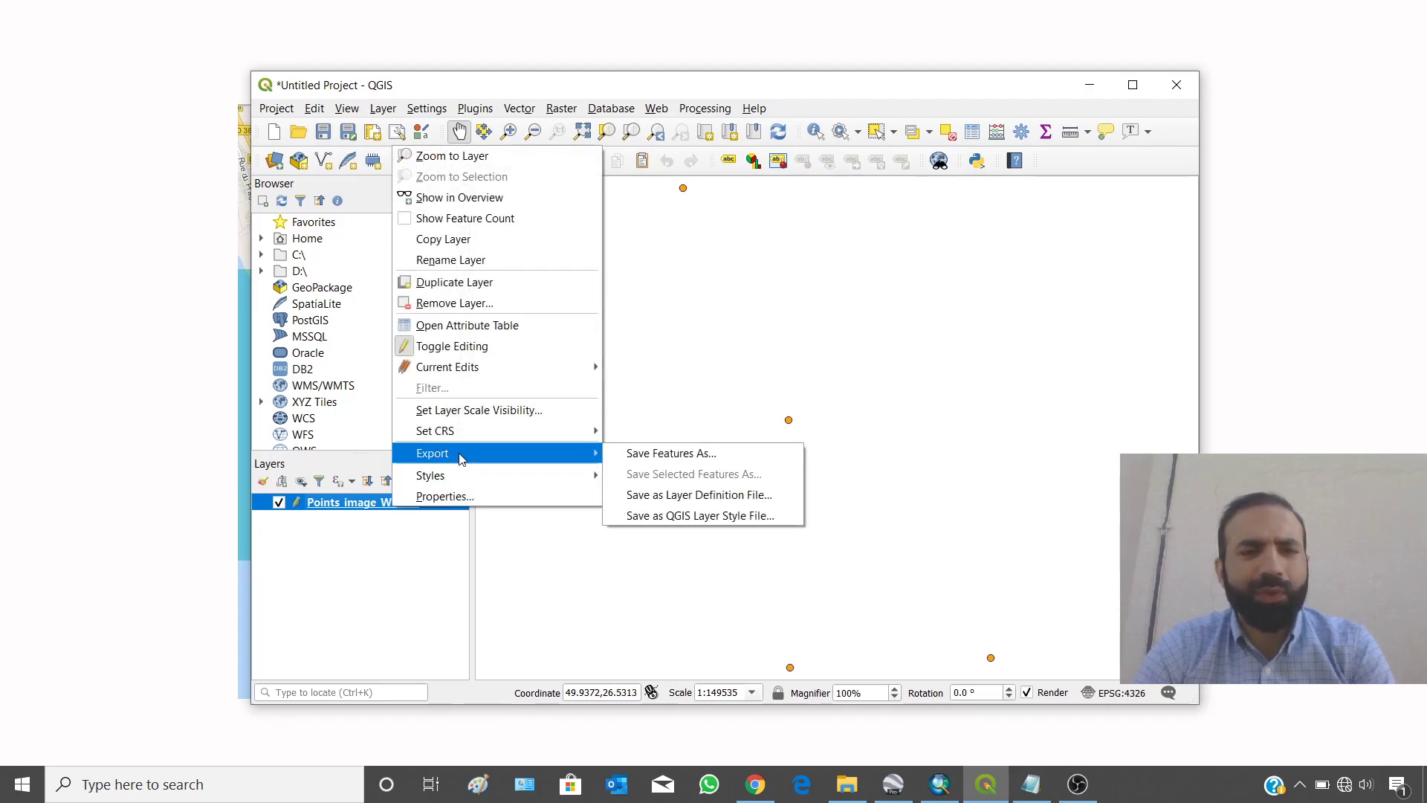
pyautogui.click(669, 455)
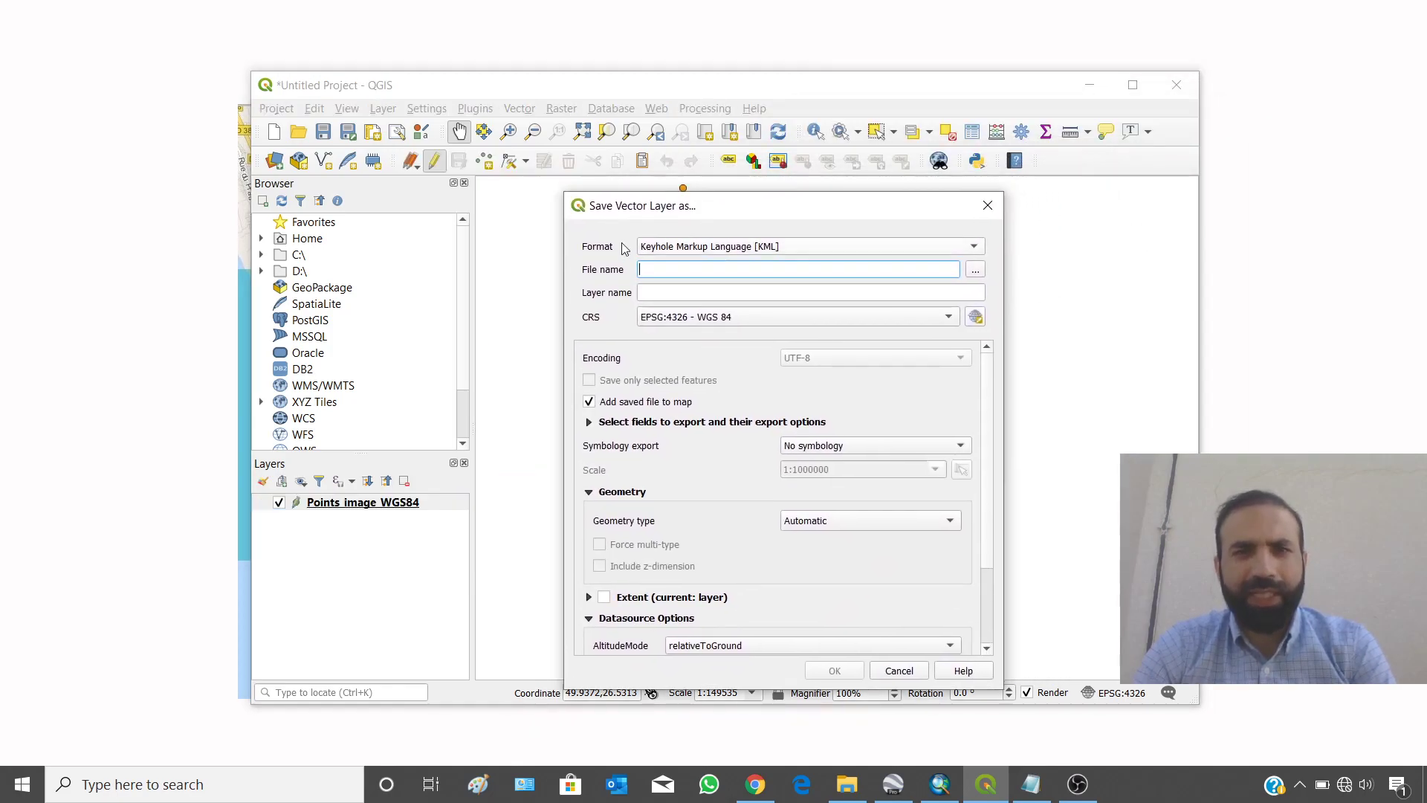
pyautogui.click(732, 248)
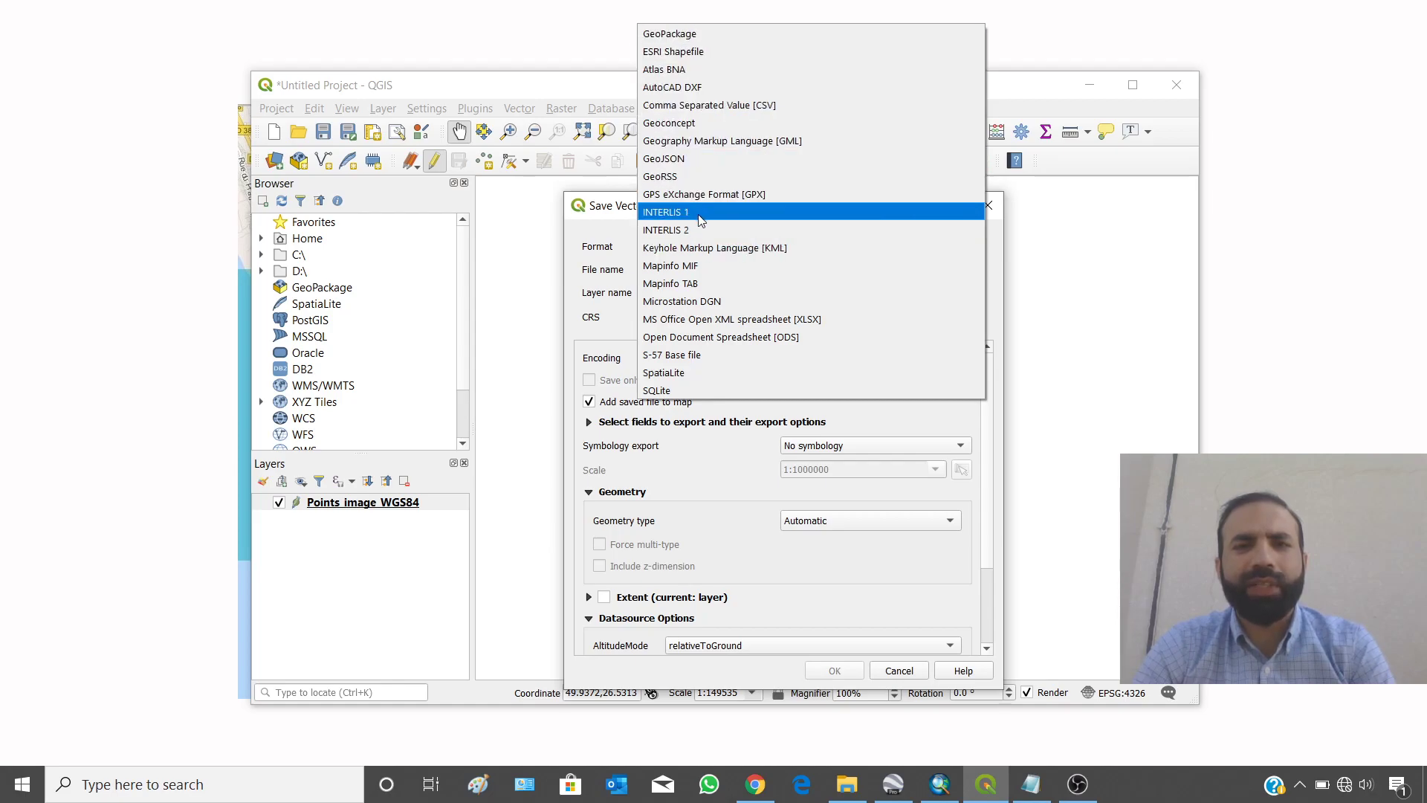
pyautogui.click(728, 251)
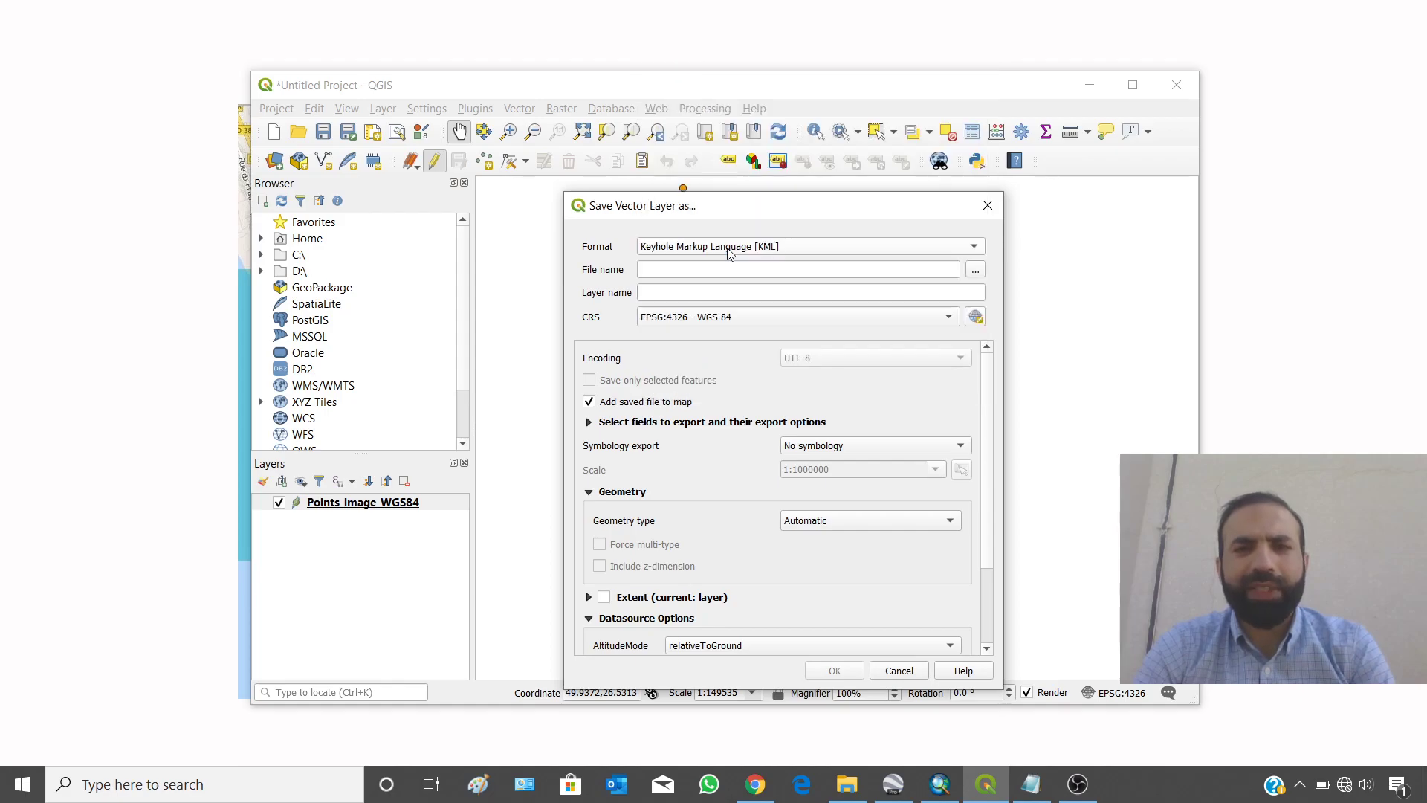
# - Set the export's output file to KML_from_SHP_image on the Desktop and move the export dialog up
pyautogui.click(975, 272)
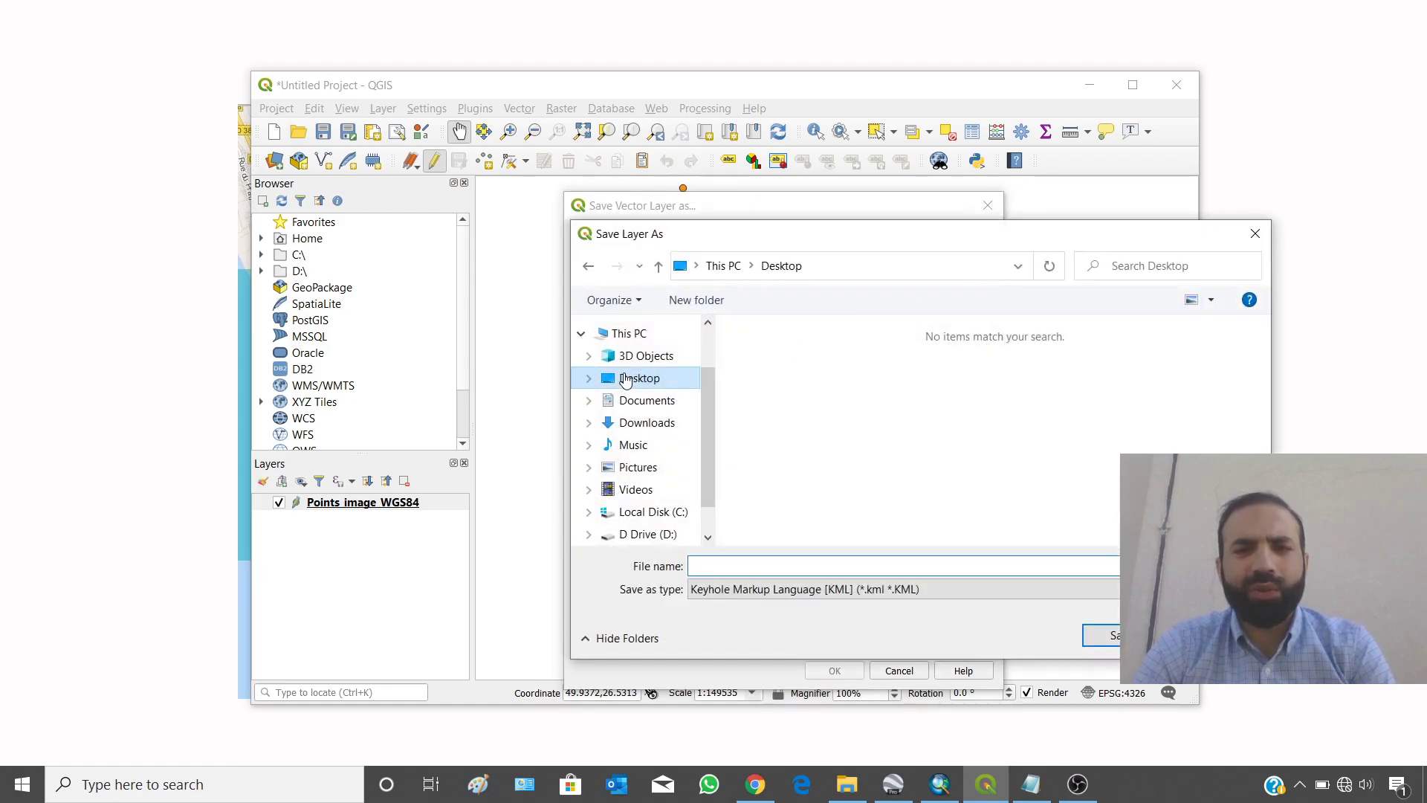
pyautogui.click(743, 566)
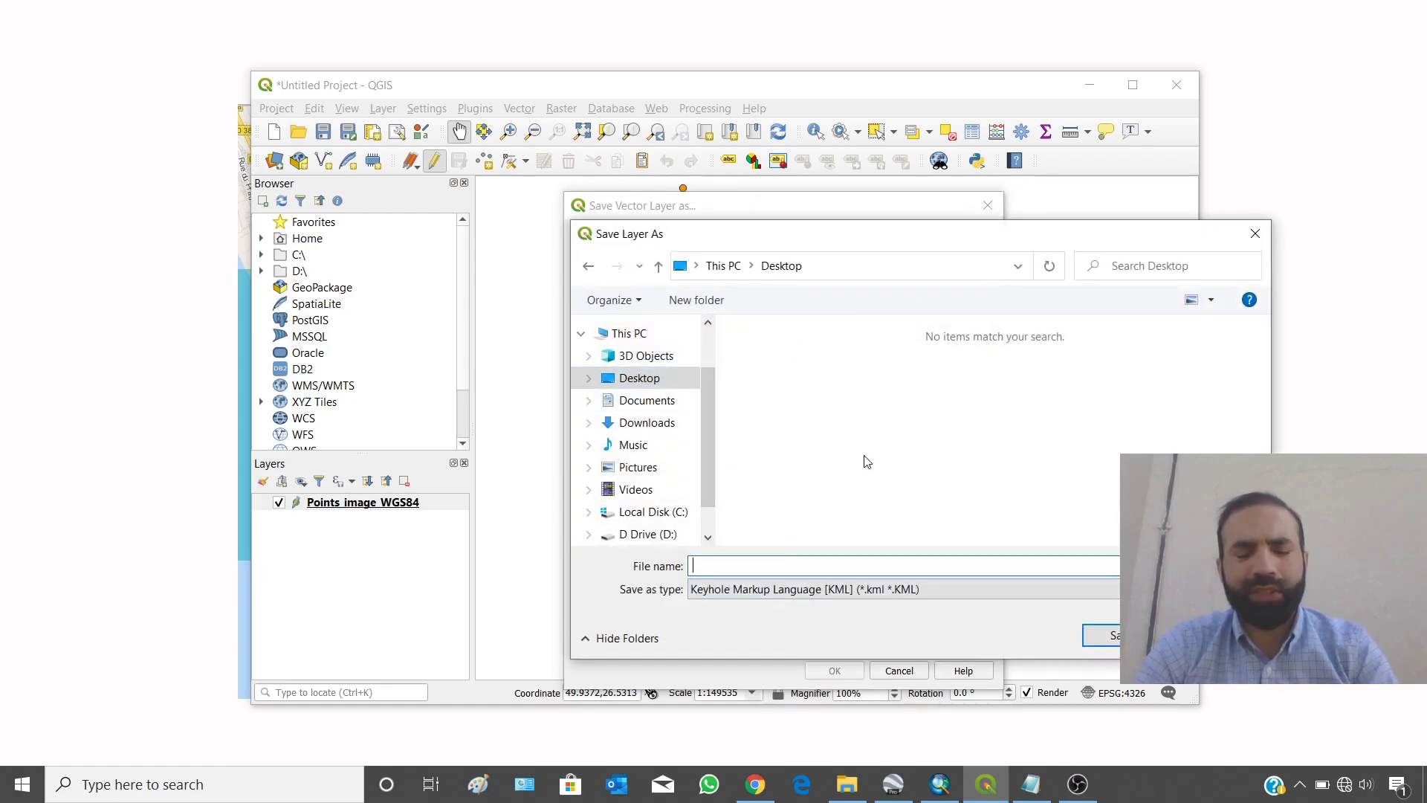
pyautogui.write('KM')
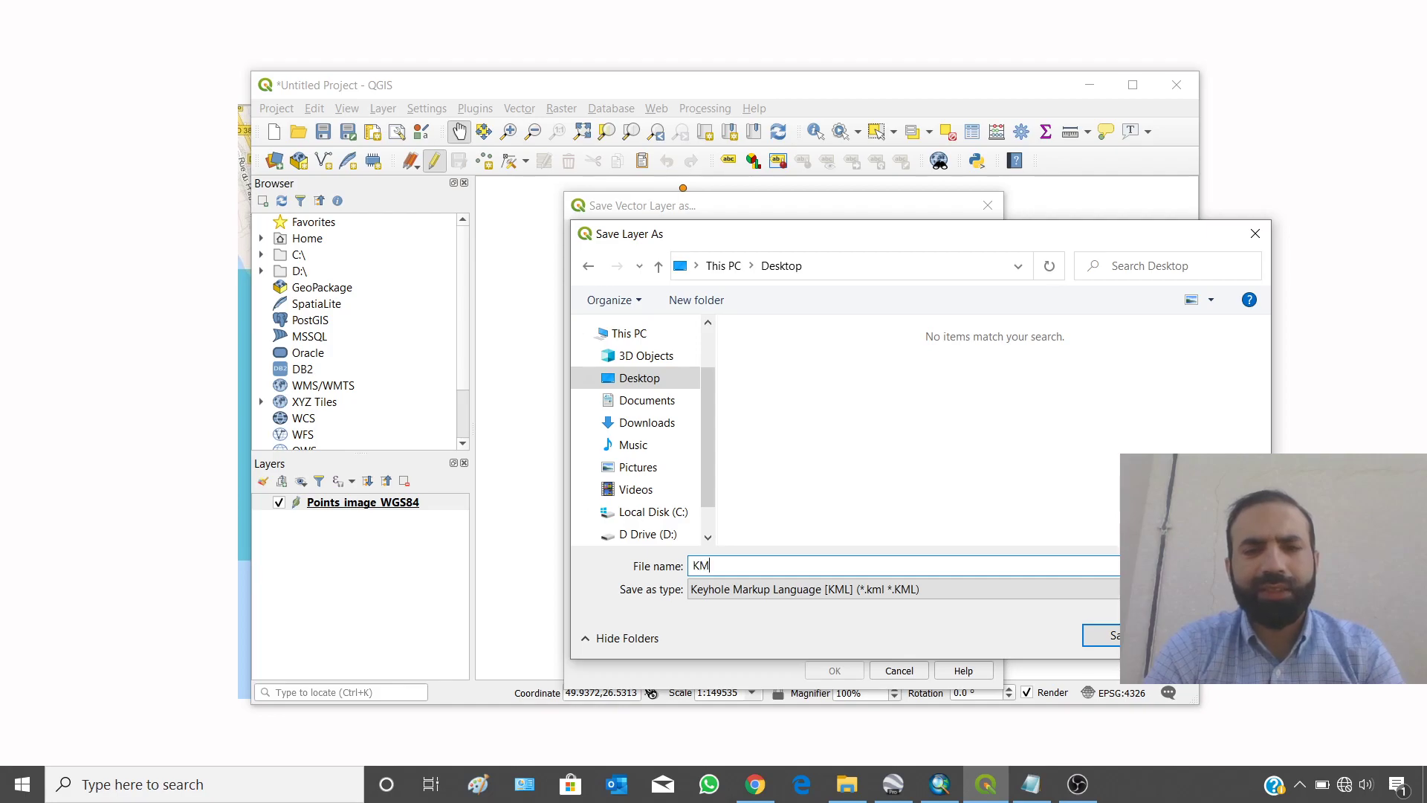
pyautogui.write('L_from_SHP_image')
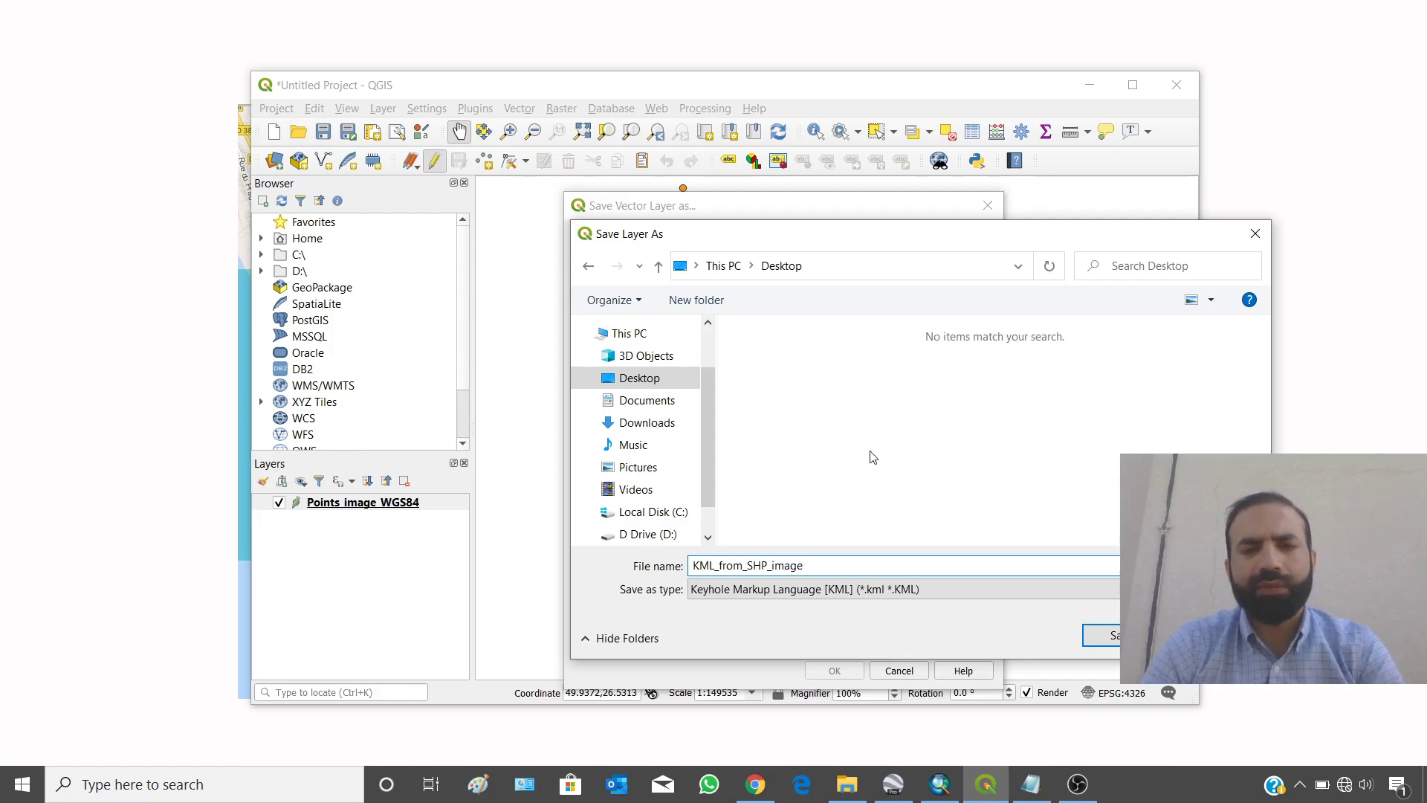
pyautogui.click(1099, 636)
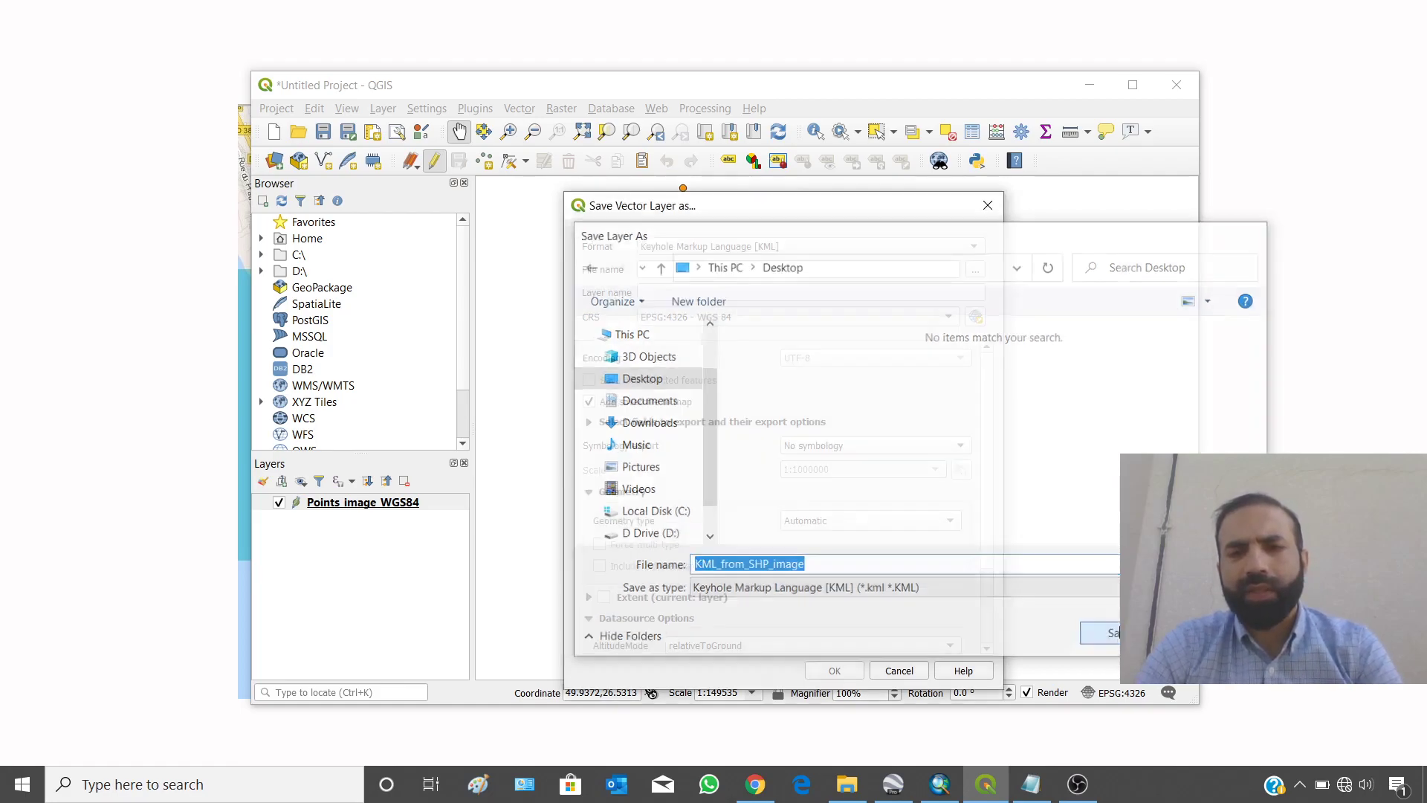
pyautogui.moveTo(767, 216); pyautogui.dragTo(770, 184)
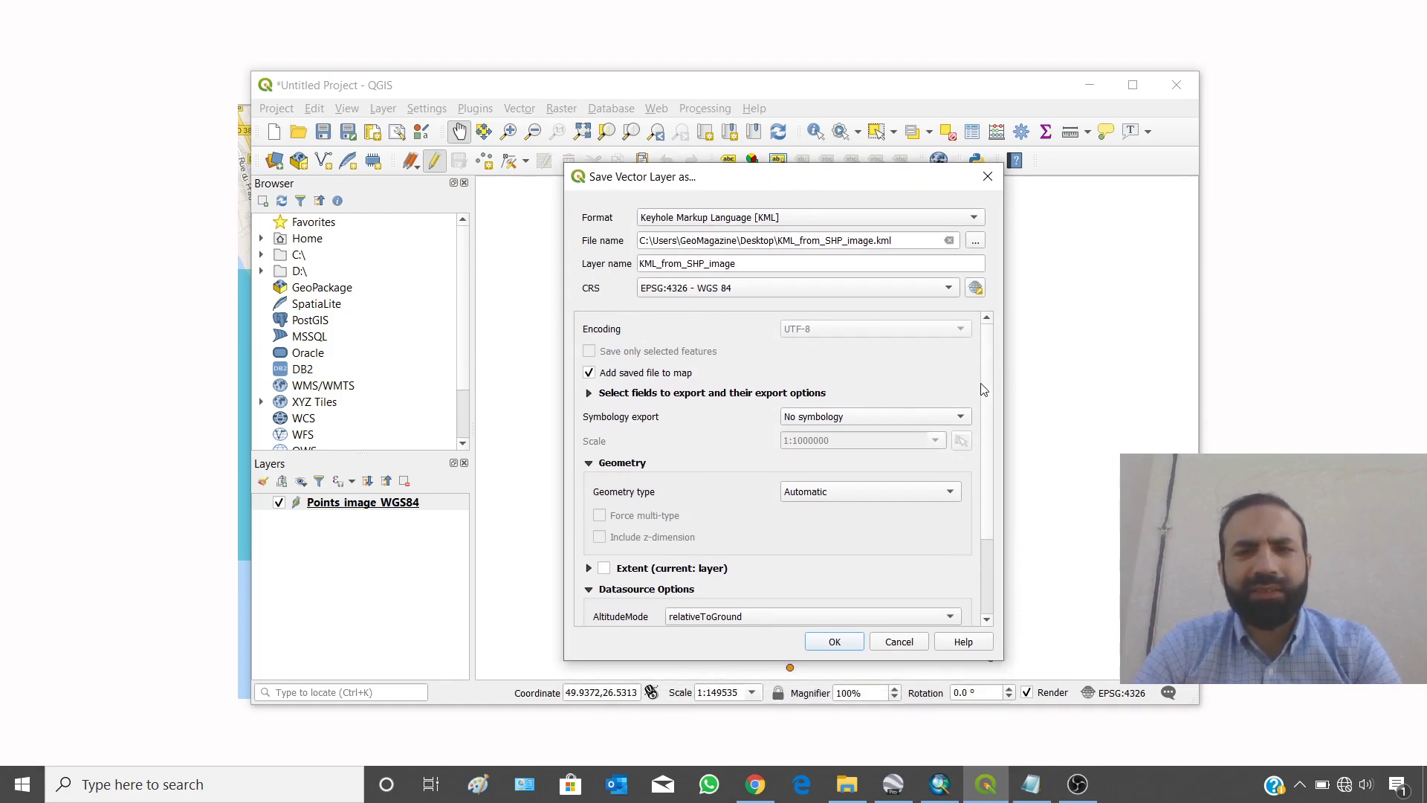
# - Set the NameField datasource option to Name_1 and export the layer to KML
pyautogui.moveTo(992, 382); pyautogui.dragTo(985, 463)
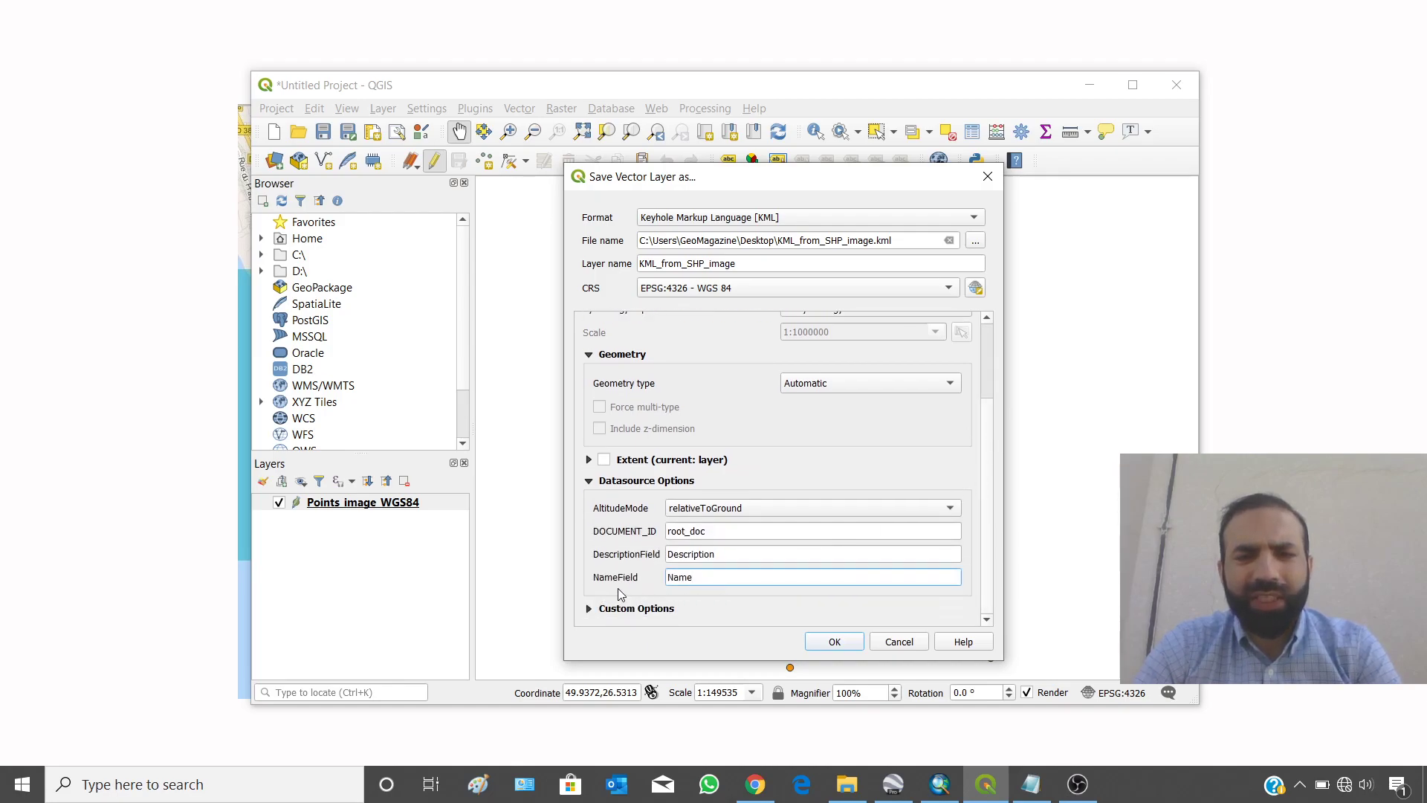
pyautogui.write('_1')
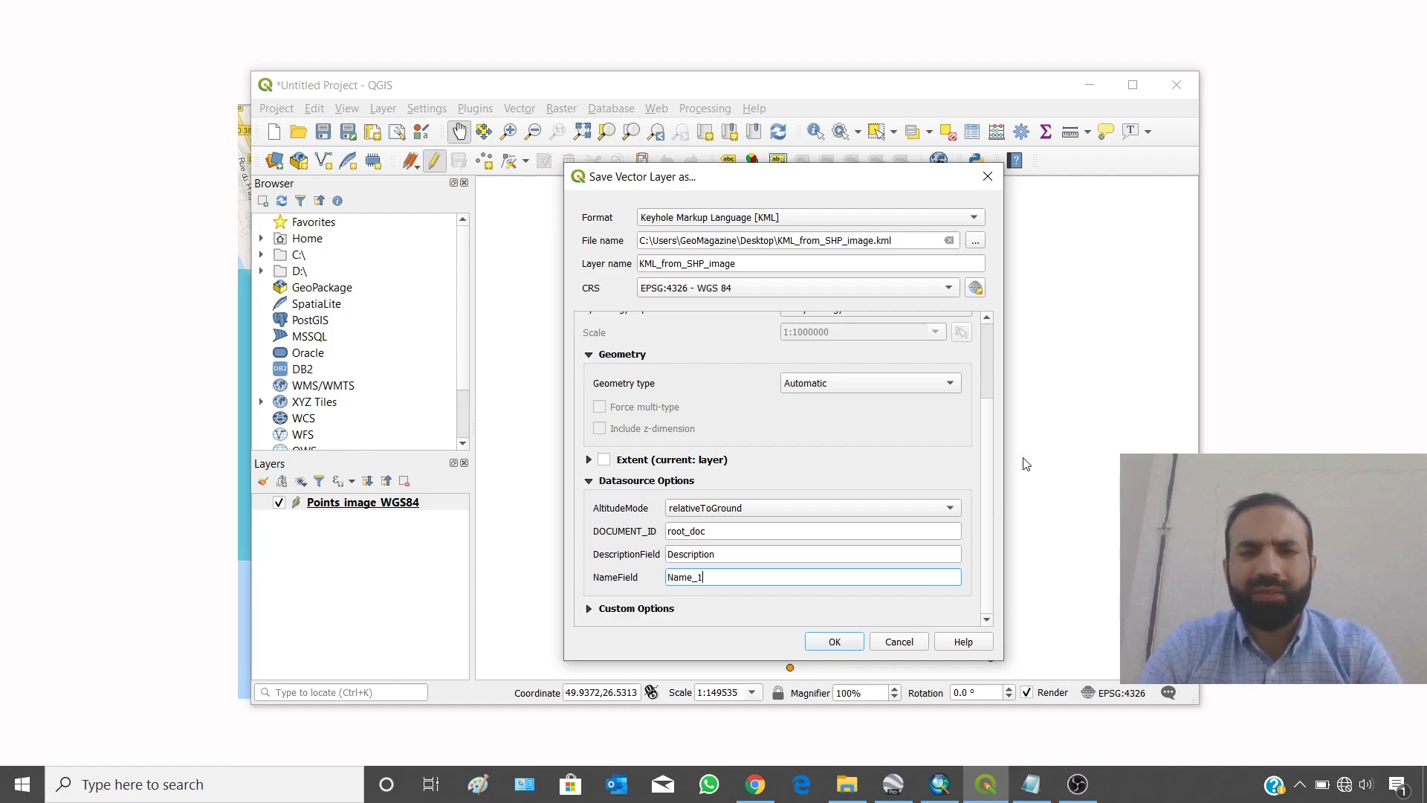
pyautogui.scroll(5, 978, 380)
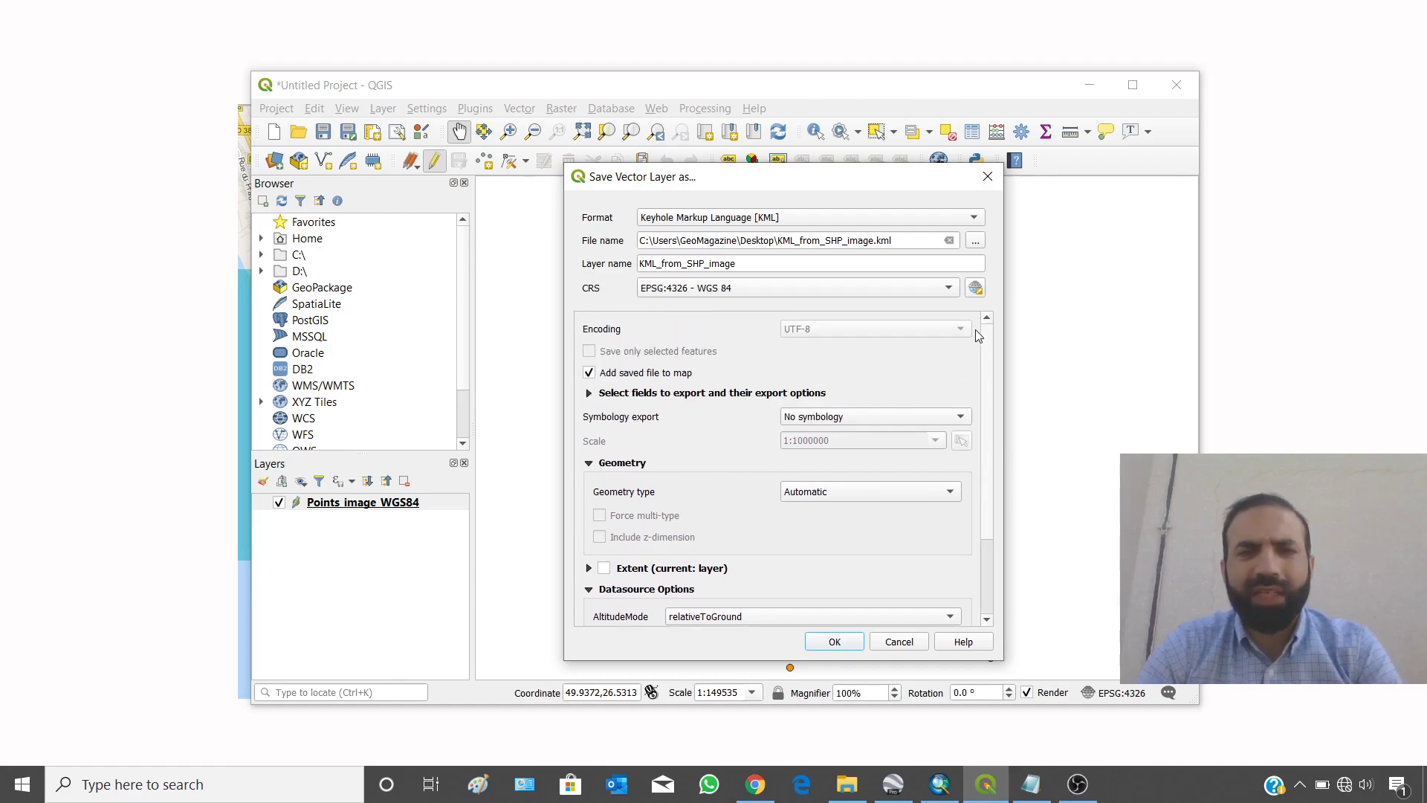
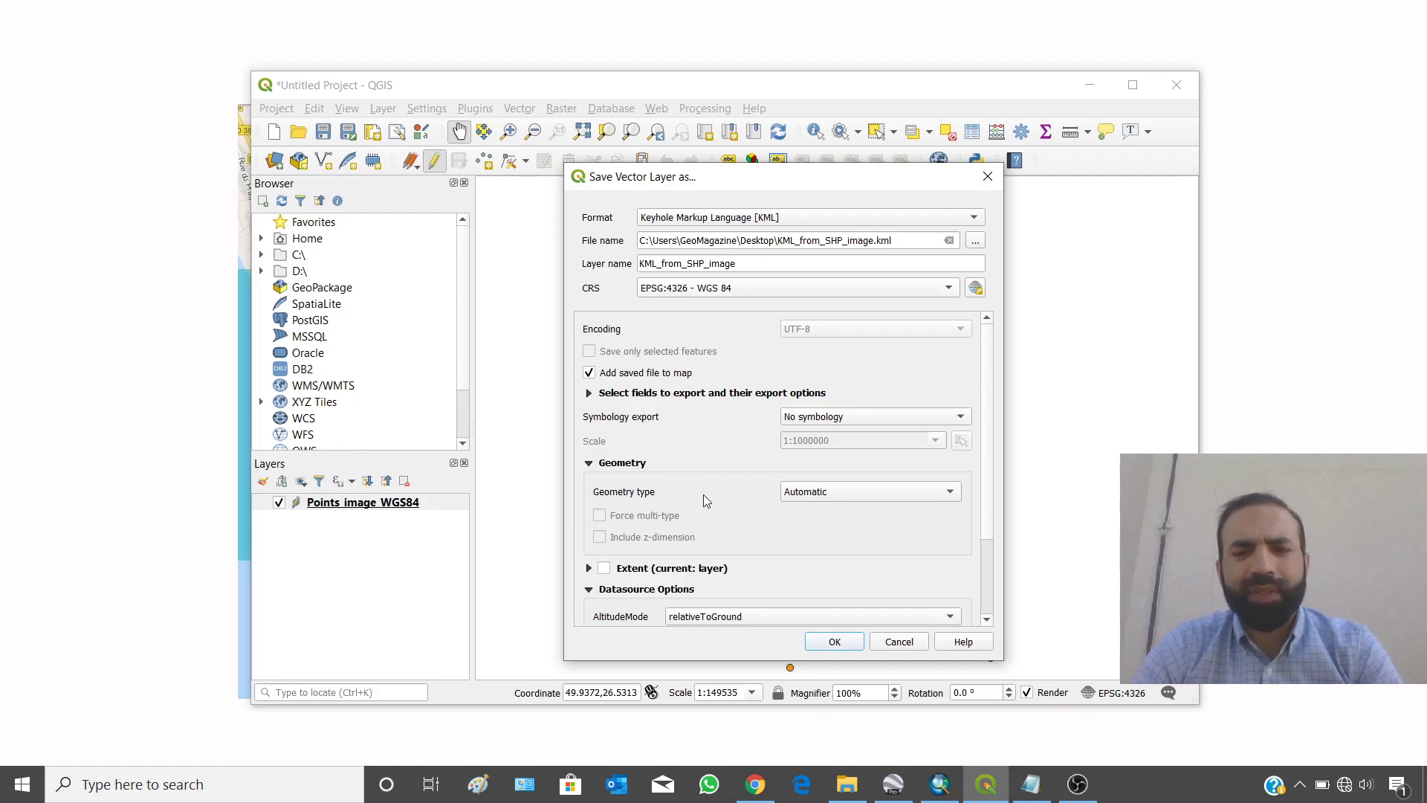
pyautogui.click(821, 646)
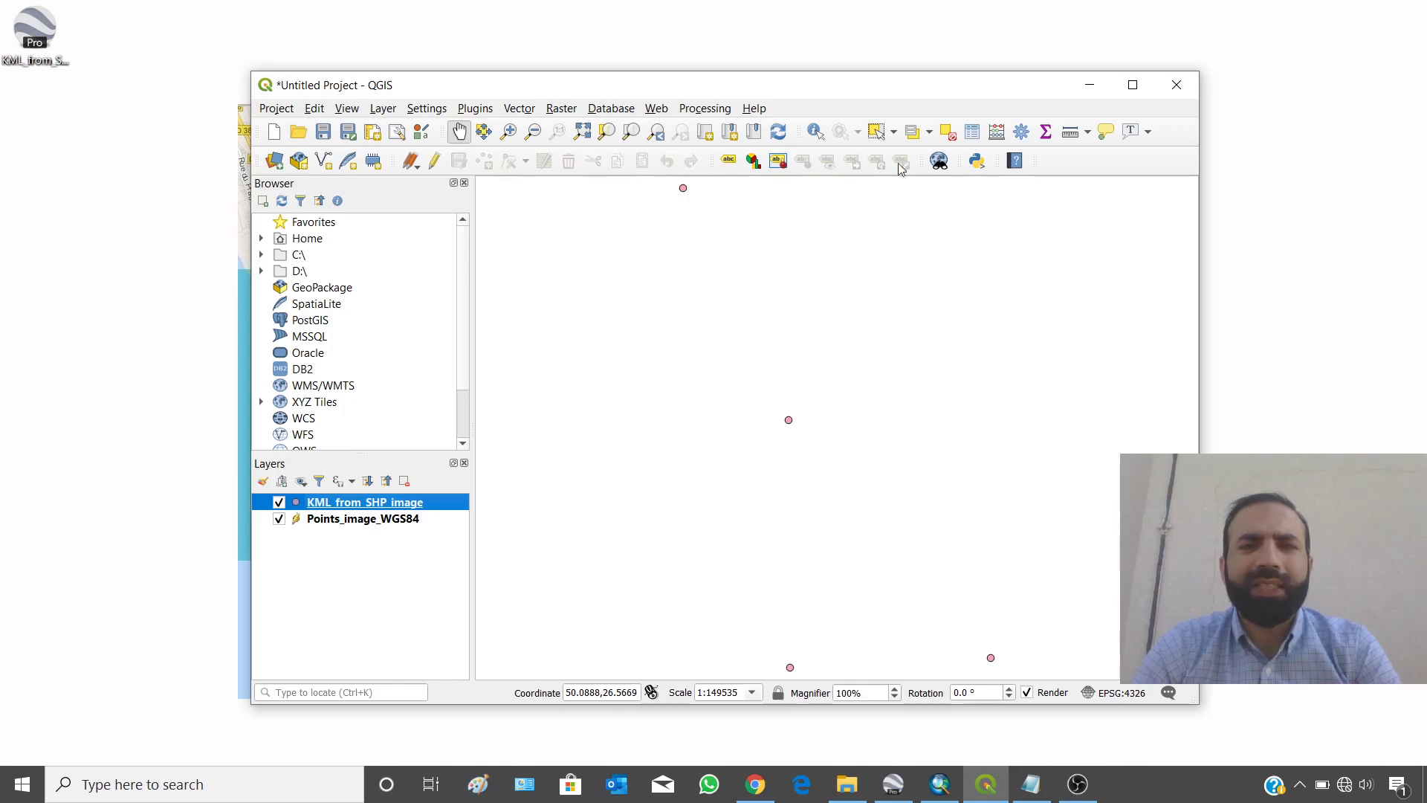
# - Minimize QGIS, move the KML_from_SHP_image.kml icon lower on the desktop, and open the file in Google Earth Pro
pyautogui.click(1087, 88)
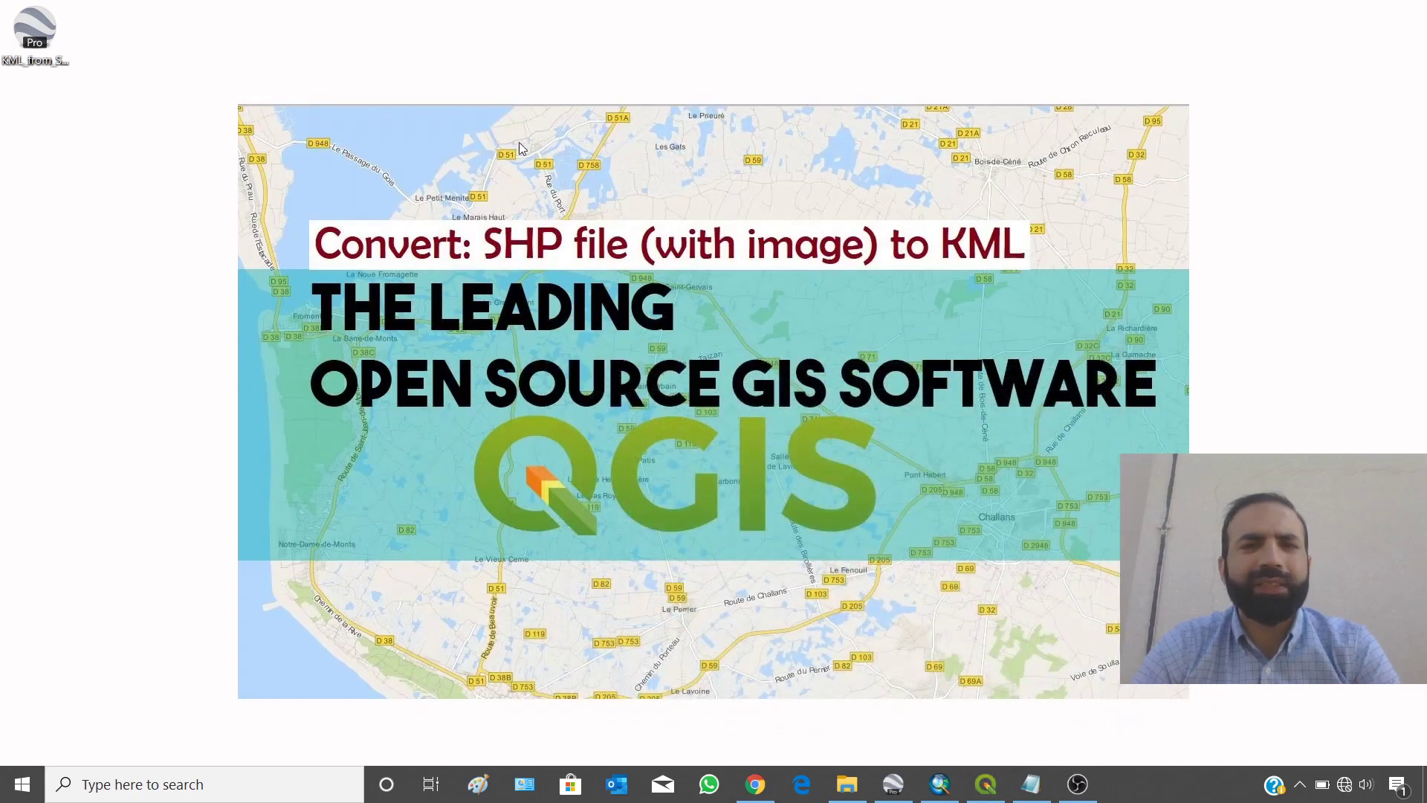
pyautogui.moveTo(27, 23); pyautogui.dragTo(47, 92)
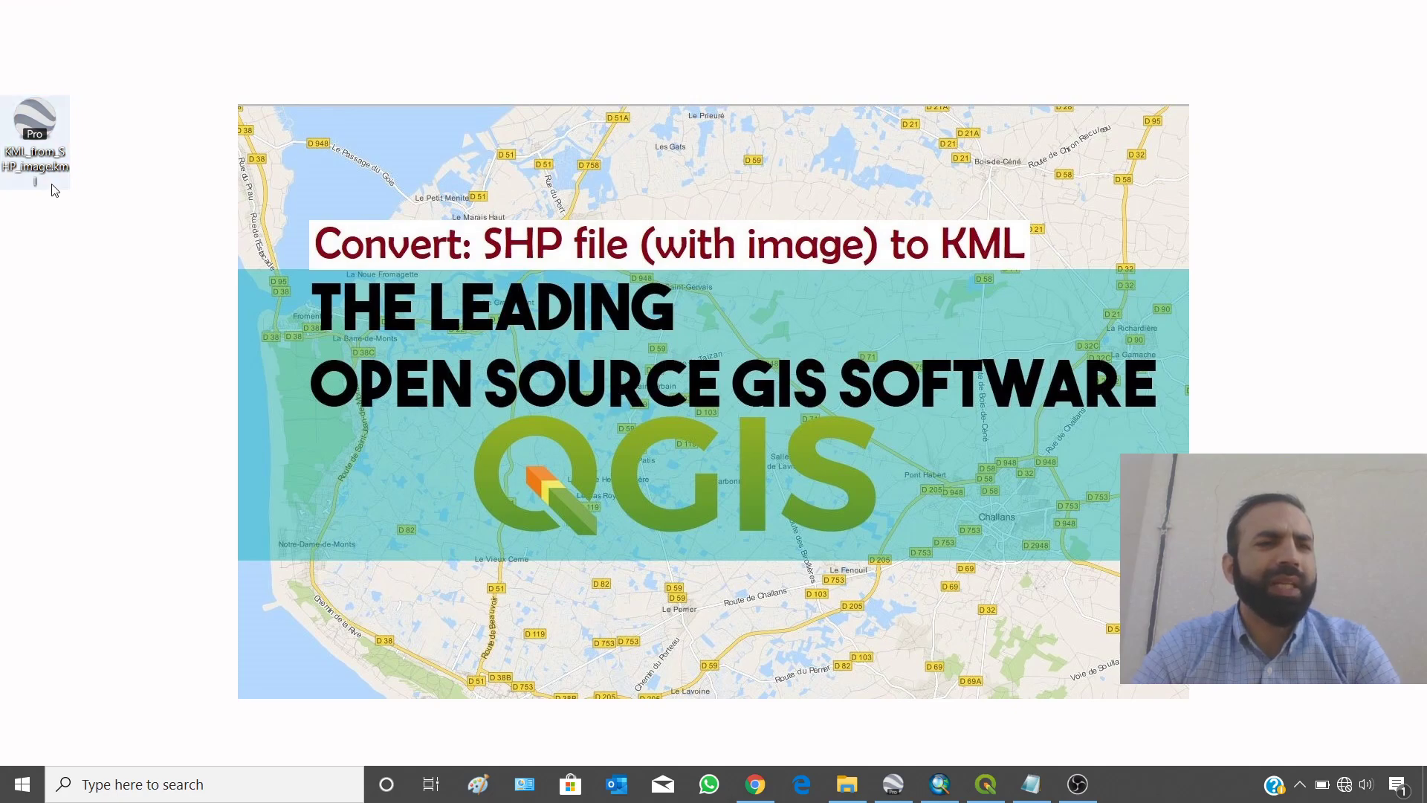
pyautogui.doubleClick(33, 118)
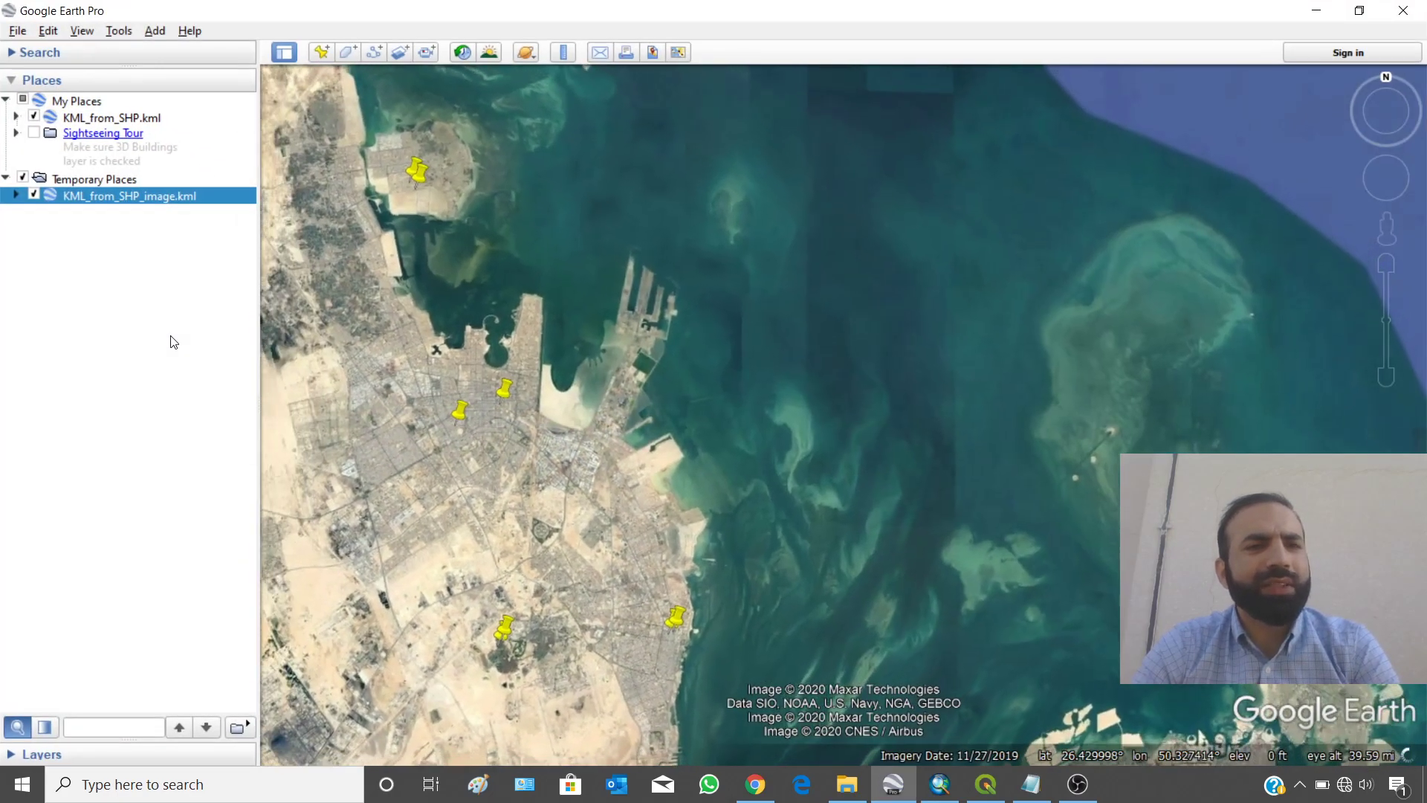
# - Hide KML_from_SHP.kml in My Places and expand KML_from_SHP_image.kml in Temporary Places down to its placemarks
pyautogui.click(34, 117)
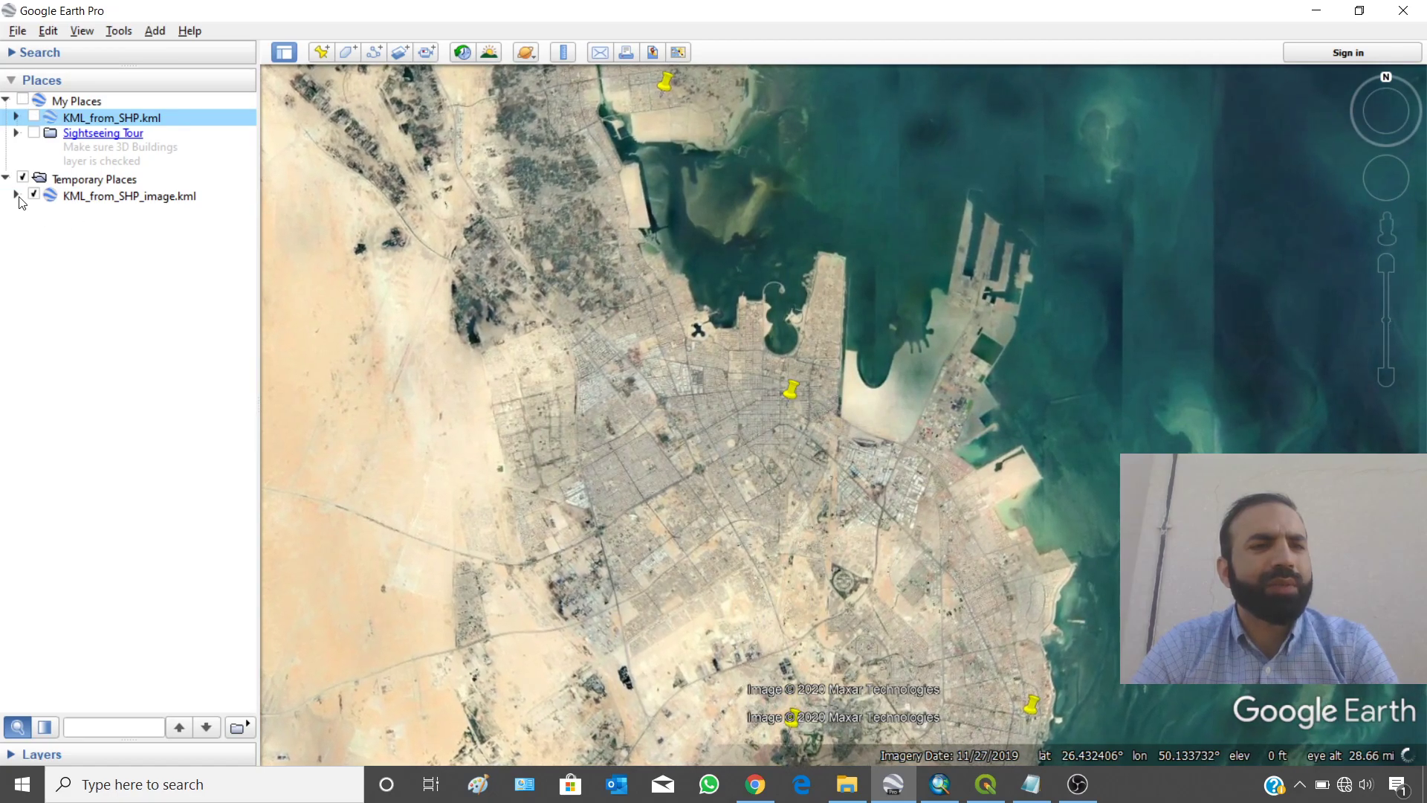
pyautogui.click(16, 196)
pyautogui.click(28, 212)
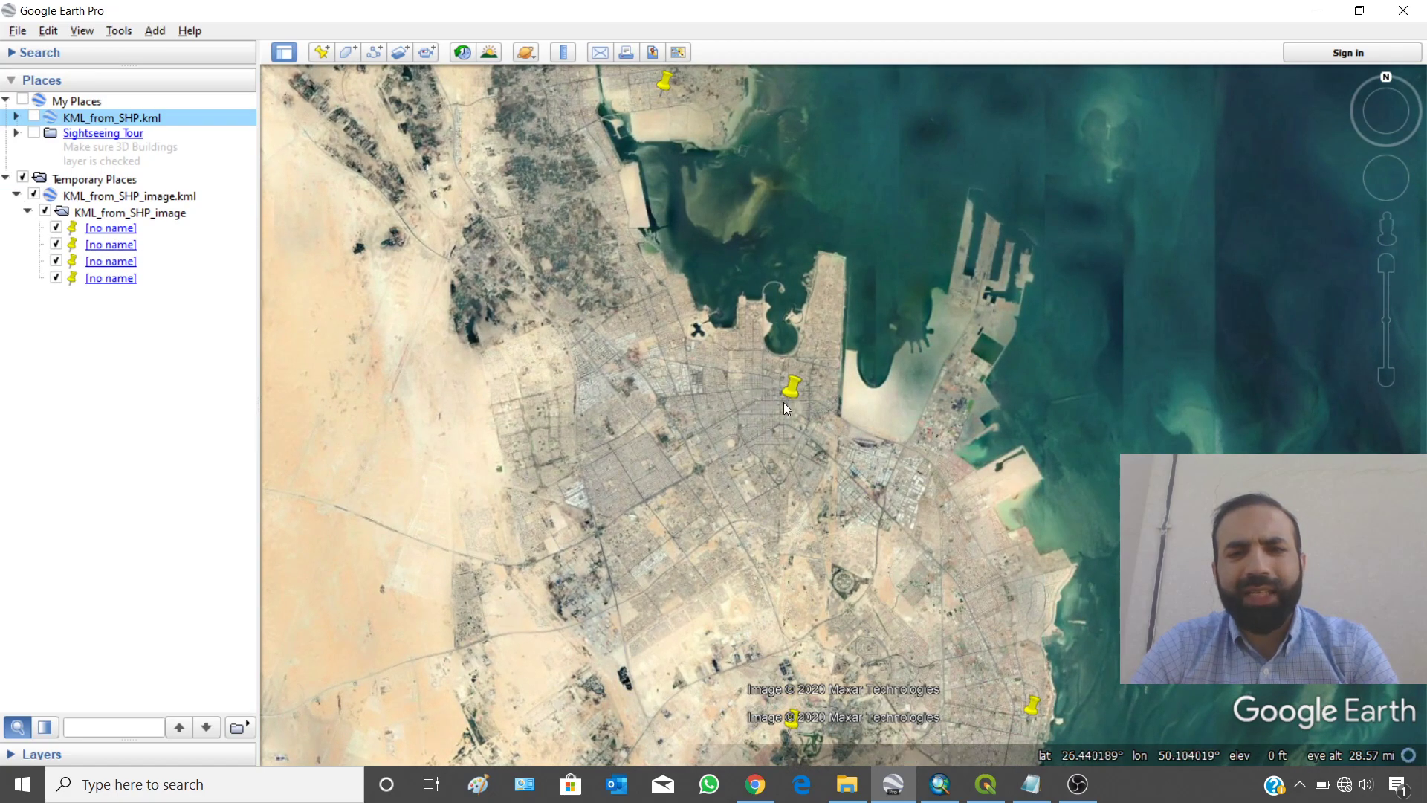
# - Examine the attributes and pictures in the Dhahran, Khobar and Qatif placemark balloons, then minimize Google Earth Pro
pyautogui.click(793, 725)
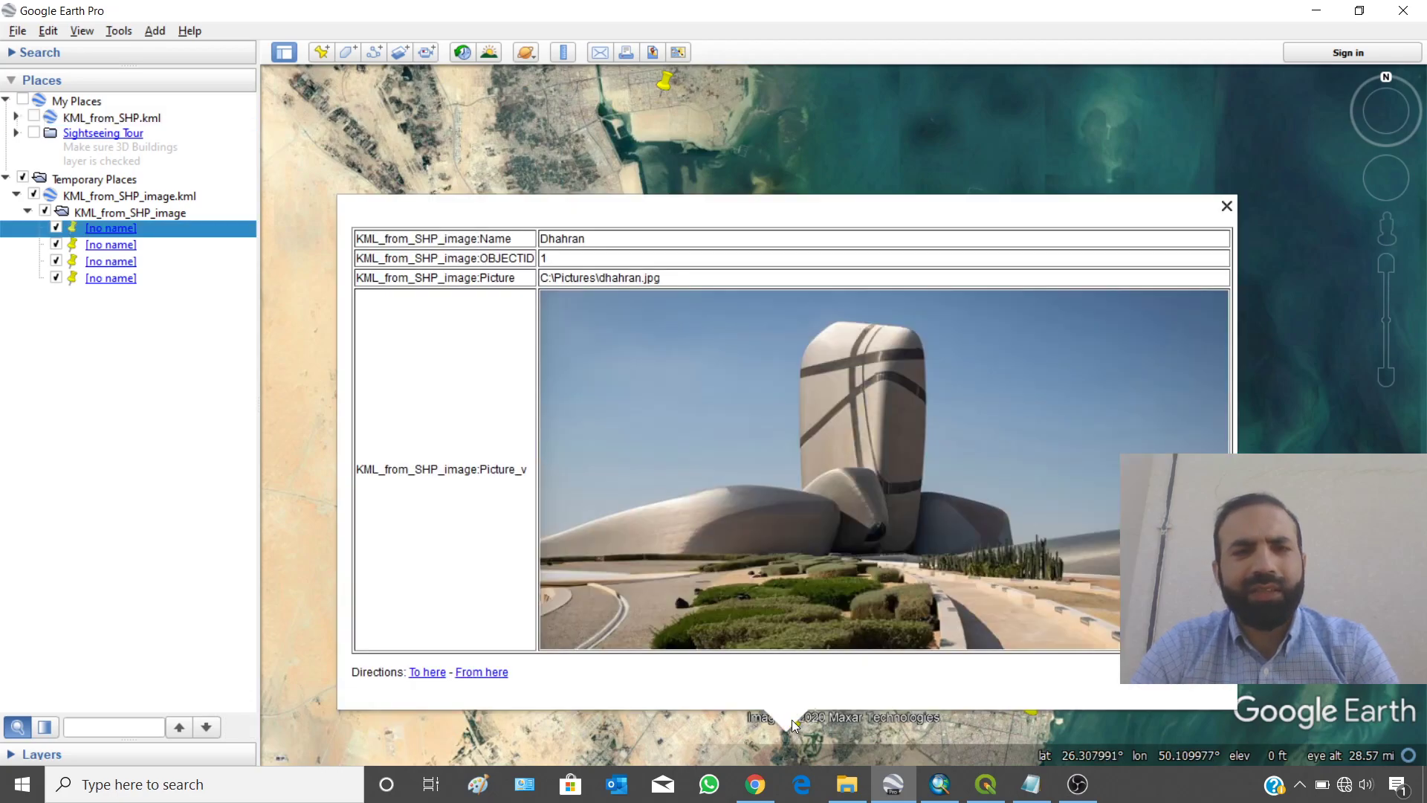
pyautogui.click(1226, 206)
pyautogui.click(1031, 702)
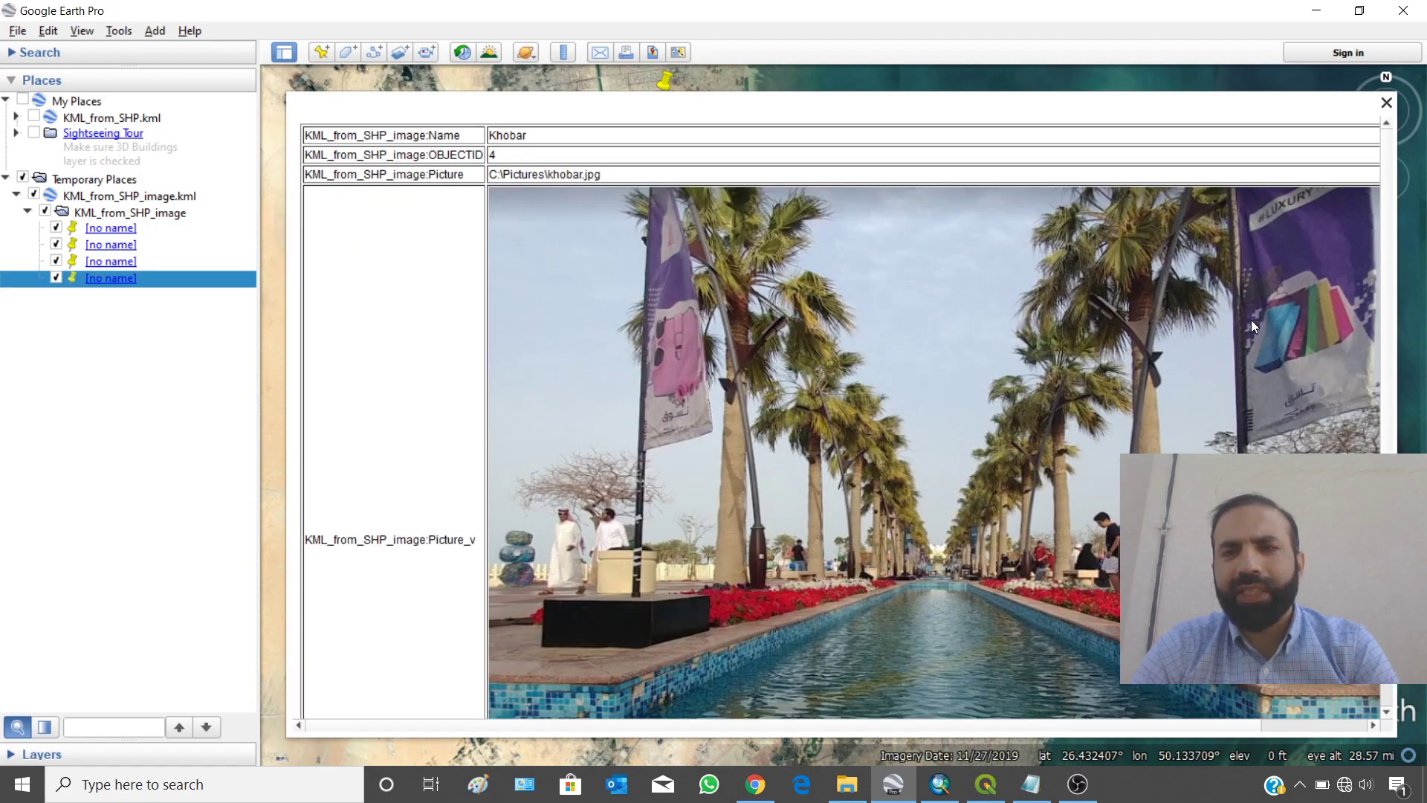
pyautogui.click(1390, 104)
pyautogui.moveTo(722, 127); pyautogui.dragTo(566, 263)
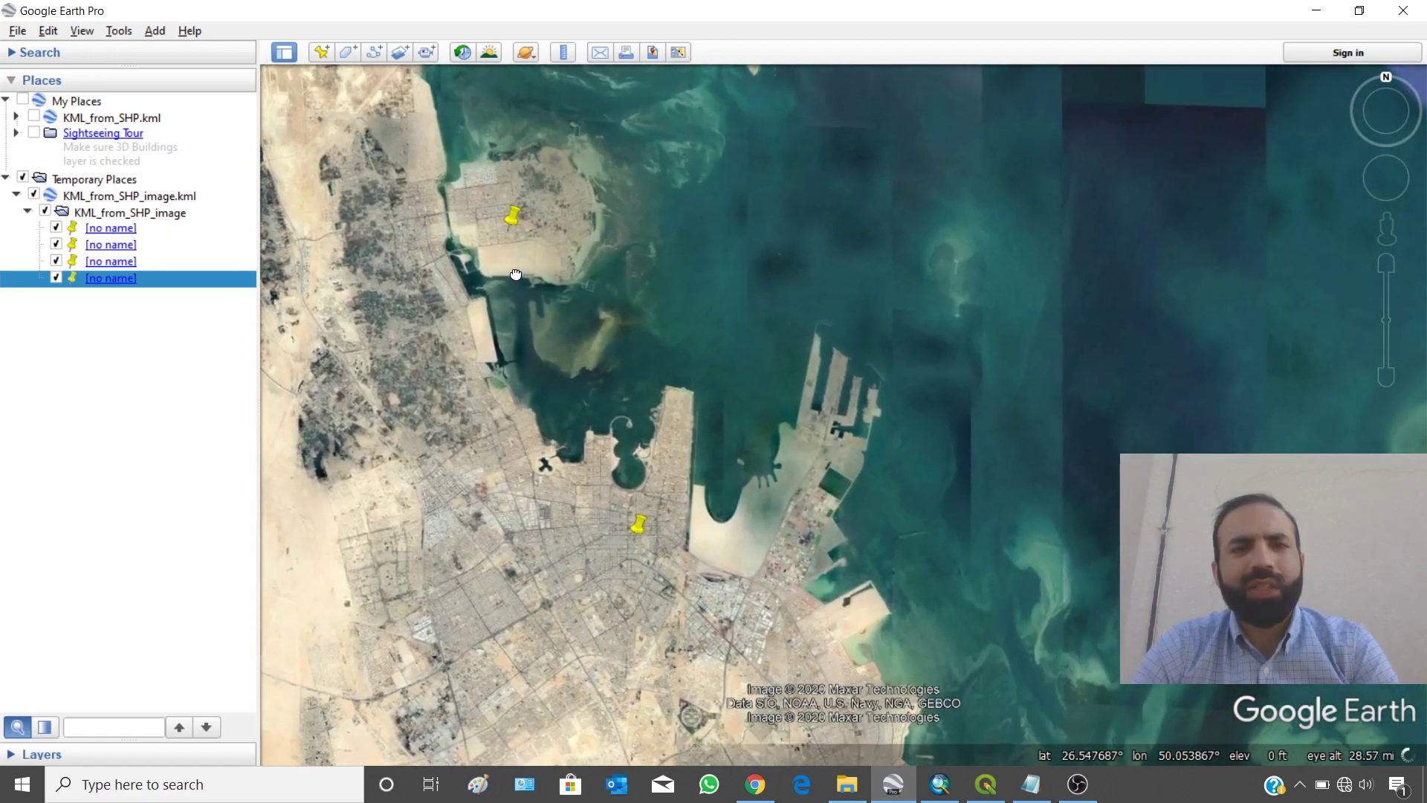
pyautogui.click(508, 230)
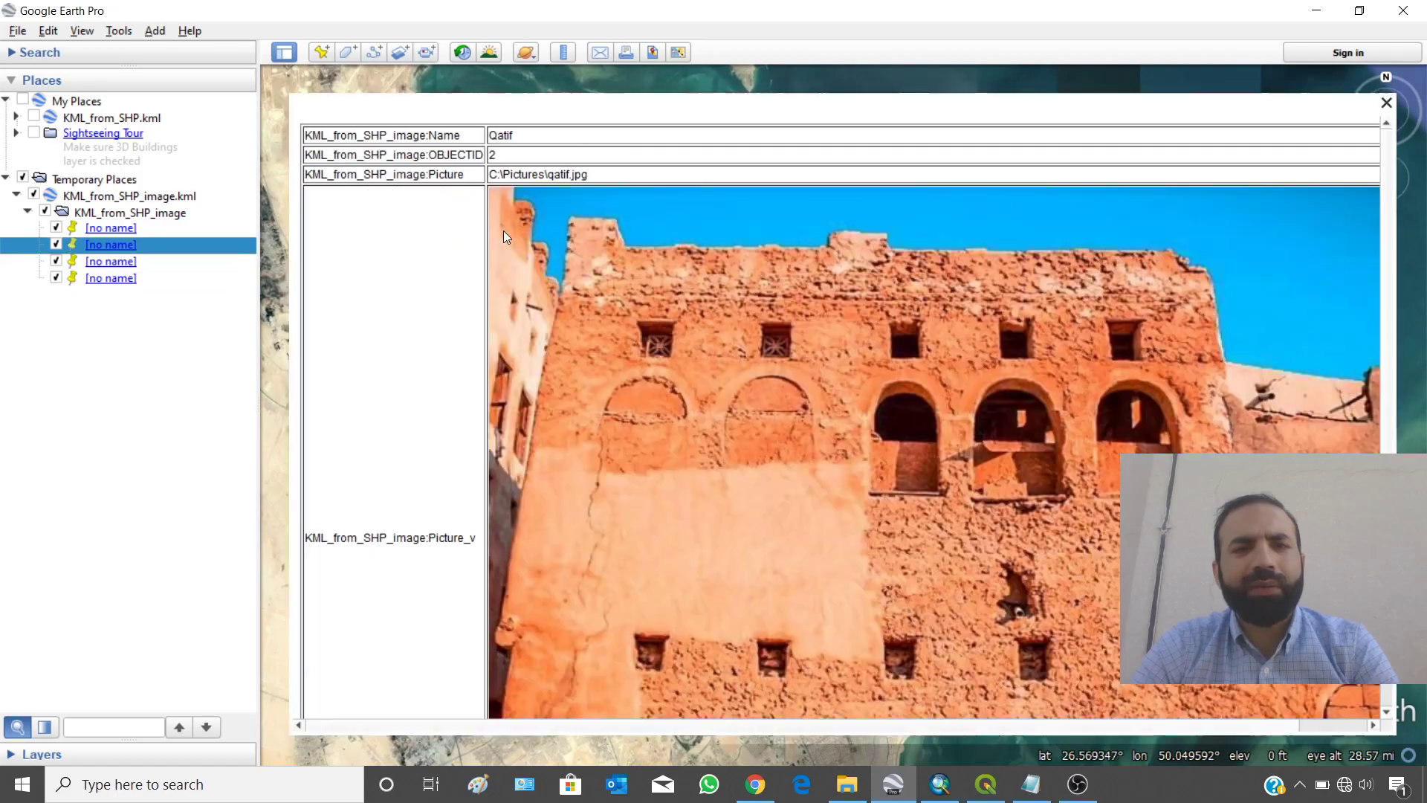
pyautogui.click(1386, 102)
pyautogui.click(1319, 11)
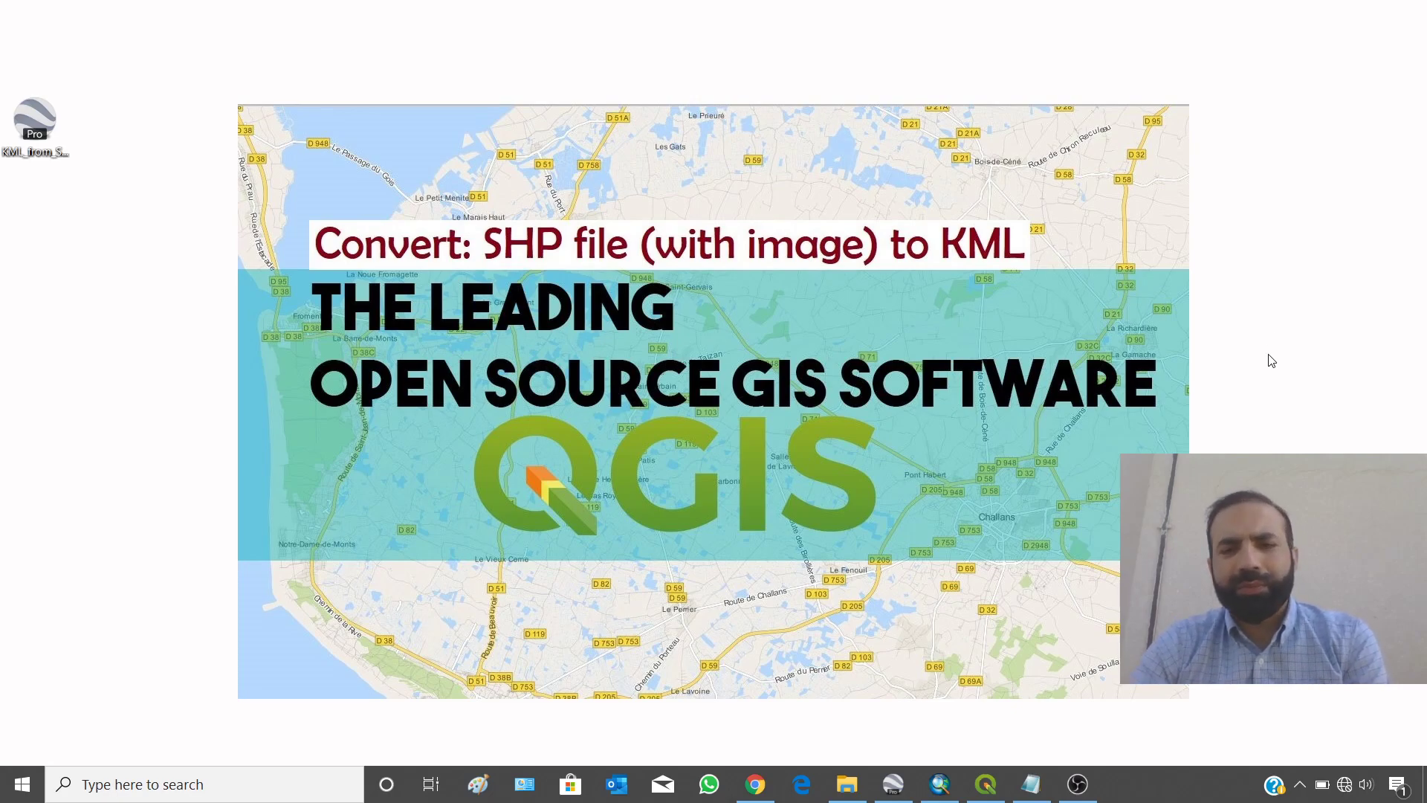
pyautogui.click(1079, 788)
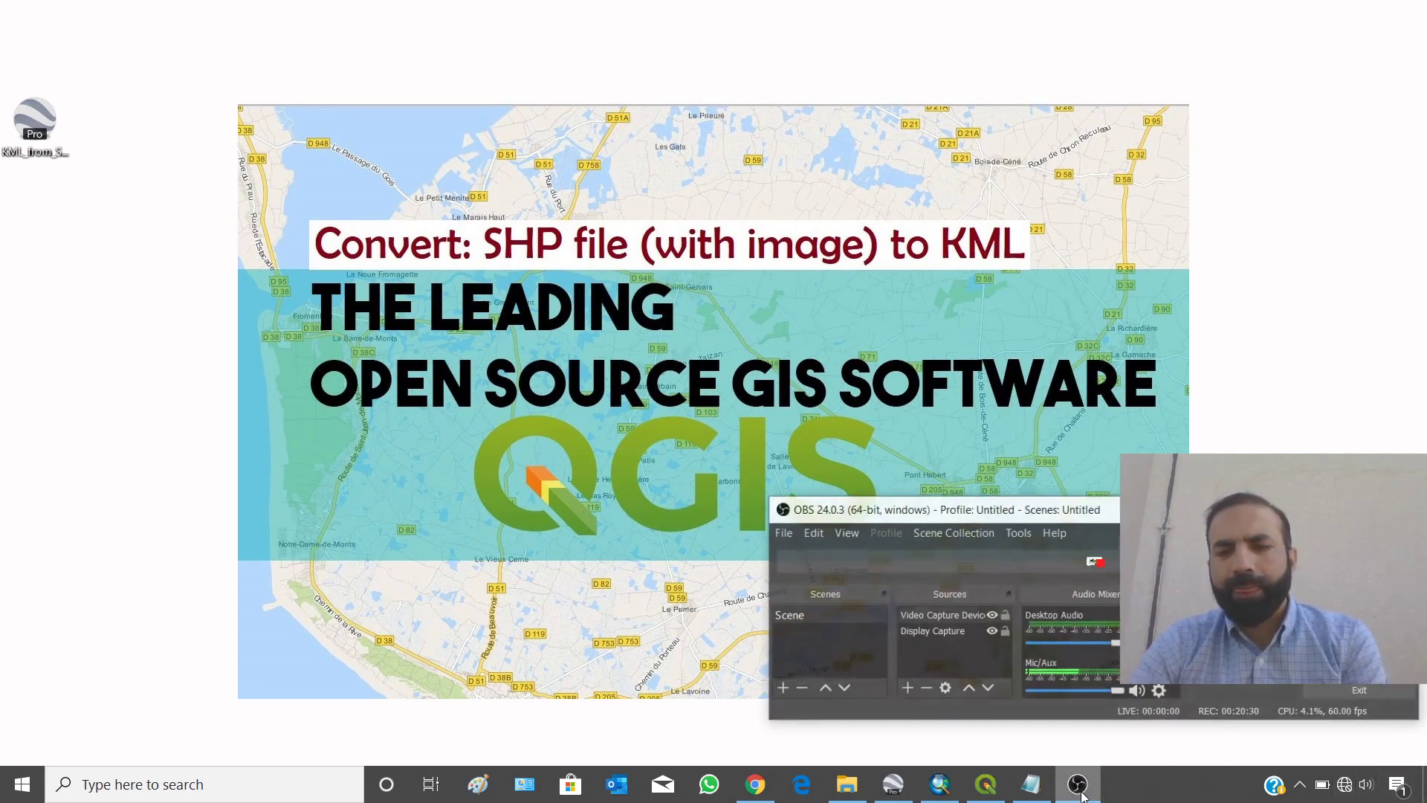